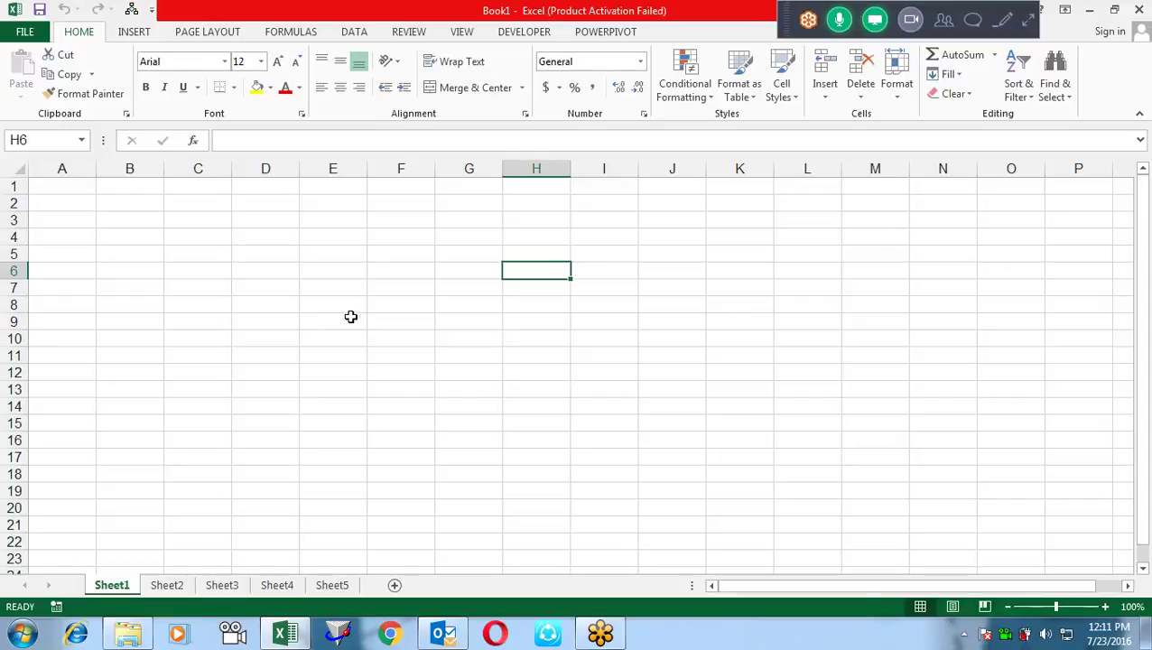
Select a few worksheet cells (E5:F5, F9, F7) and use the window's title-bar controls
left_click_drag(372, 255, 360, 254)
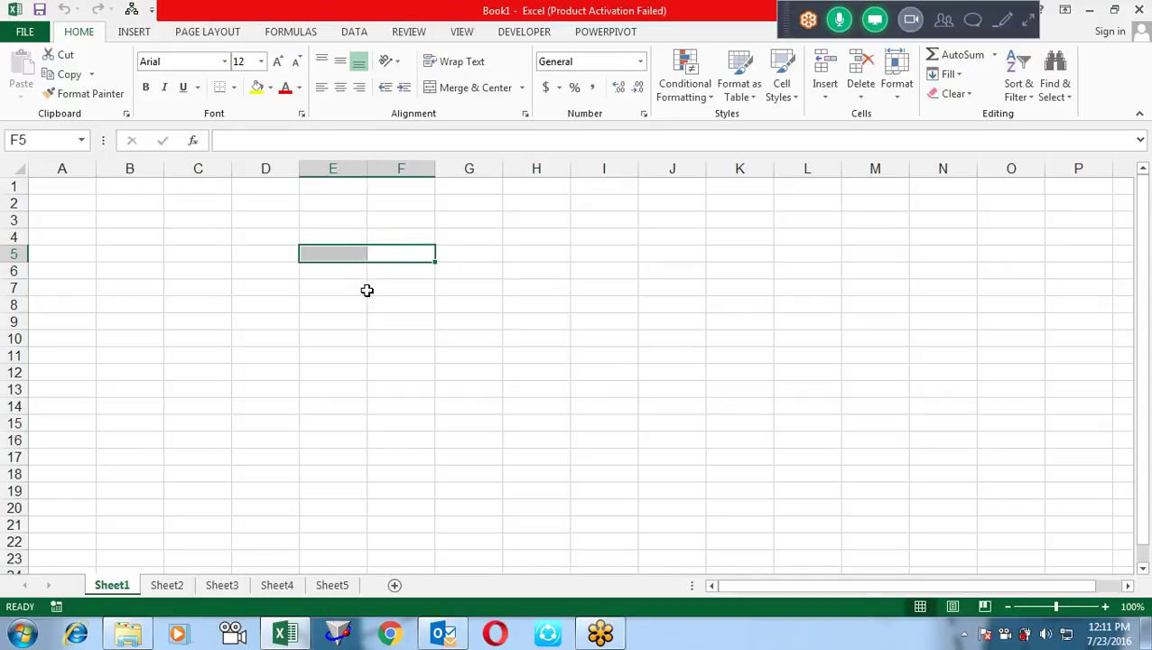
left_click(372, 323)
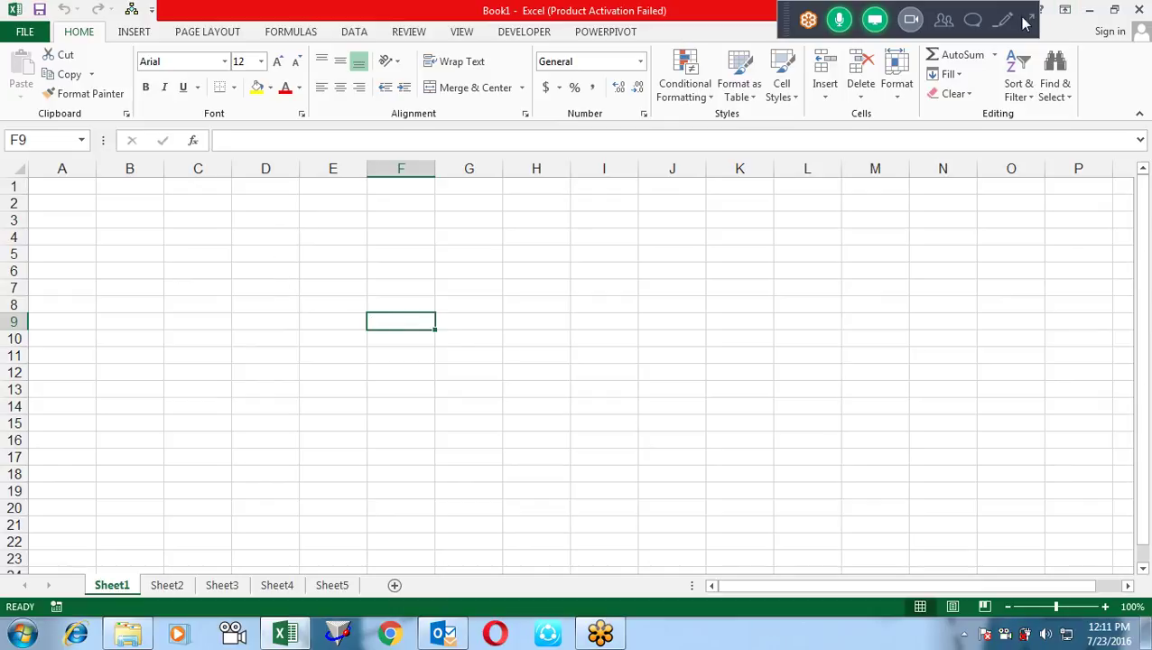
left_click(1028, 22)
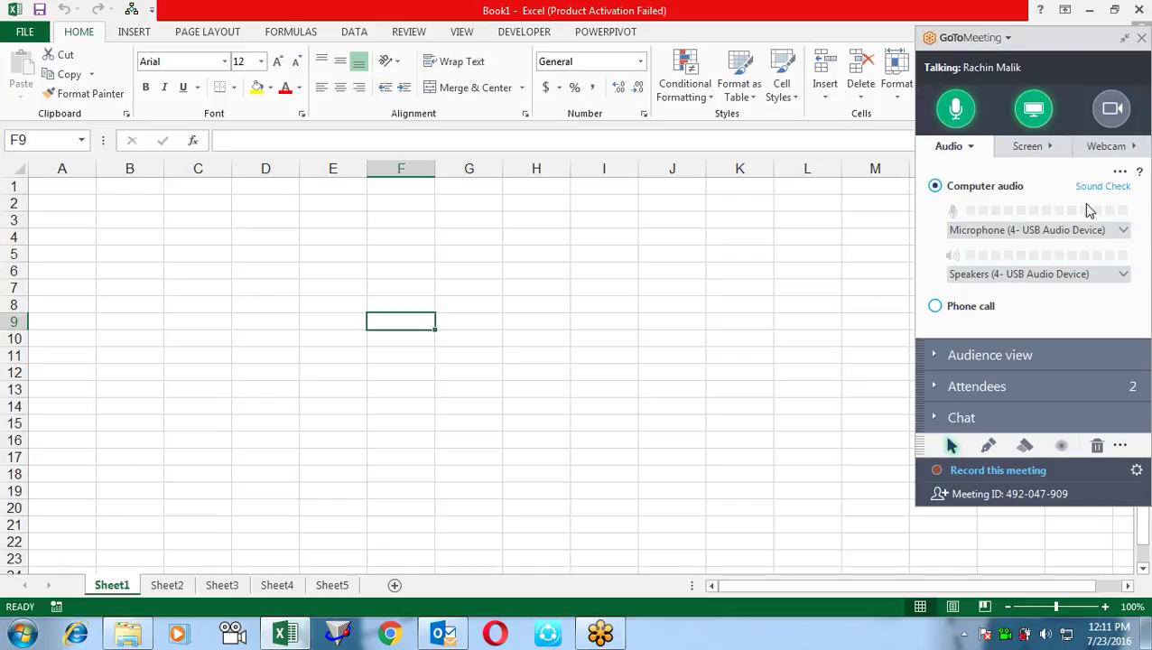
left_click(1125, 40)
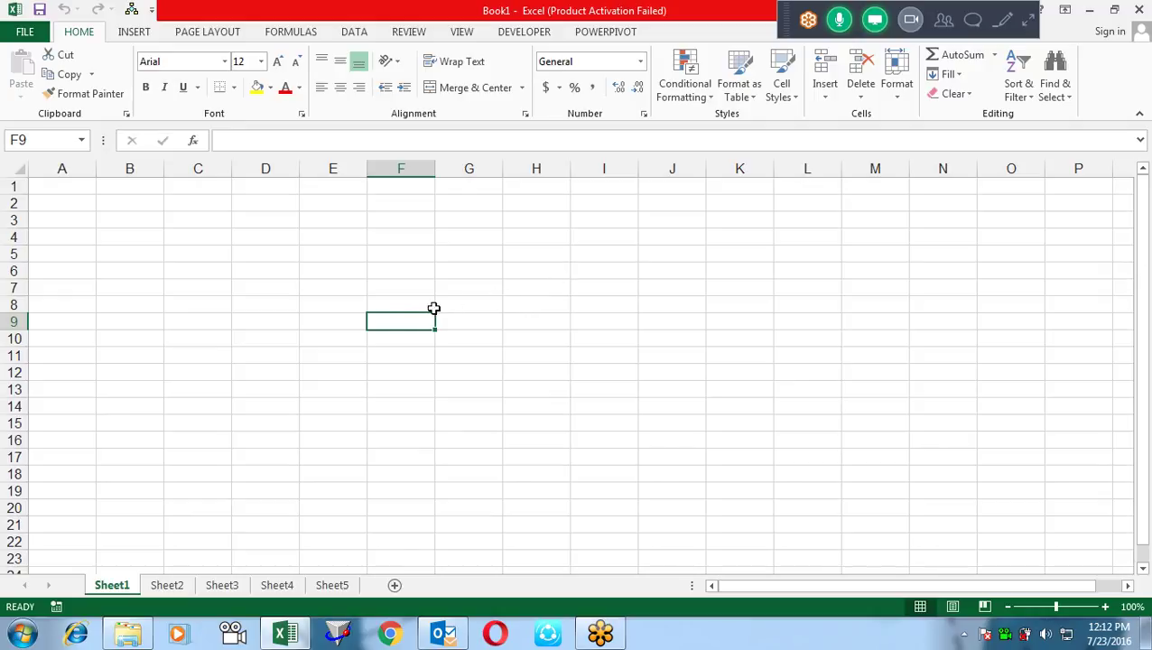
left_click(413, 283)
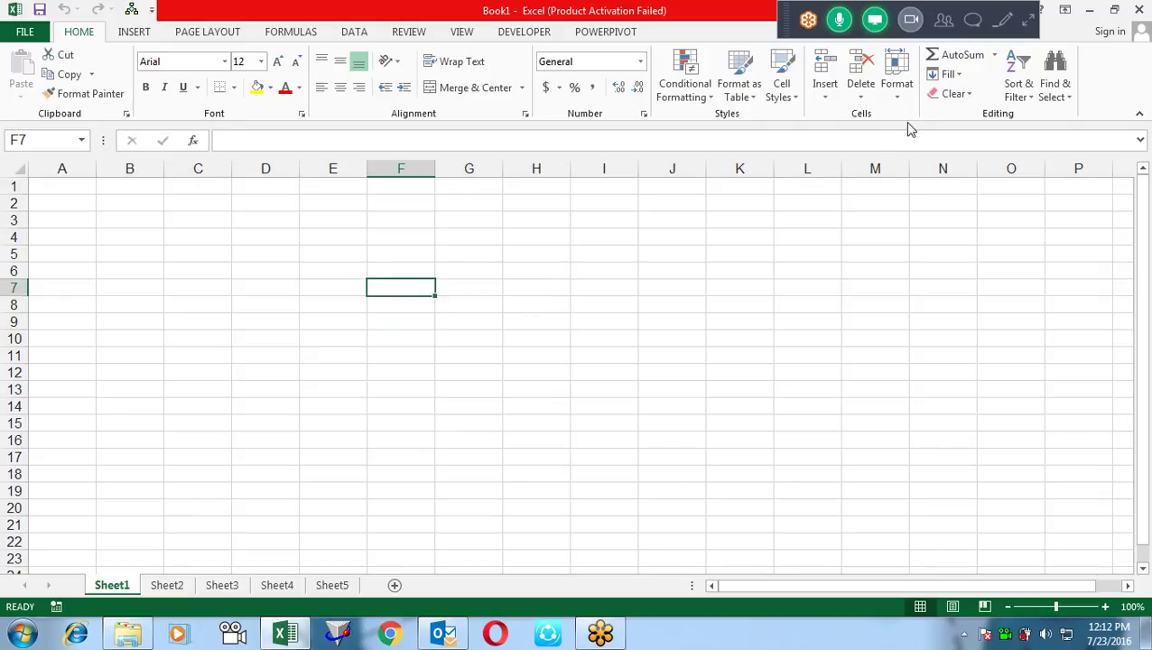
left_click(944, 23)
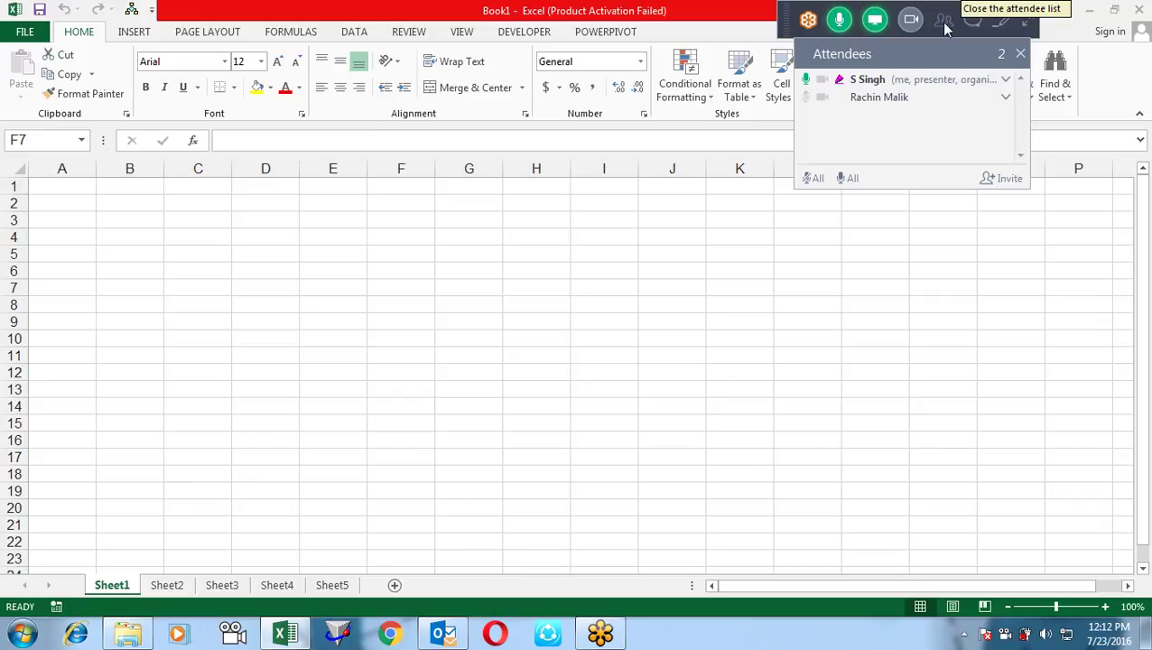
left_click(943, 24)
left_click(244, 301)
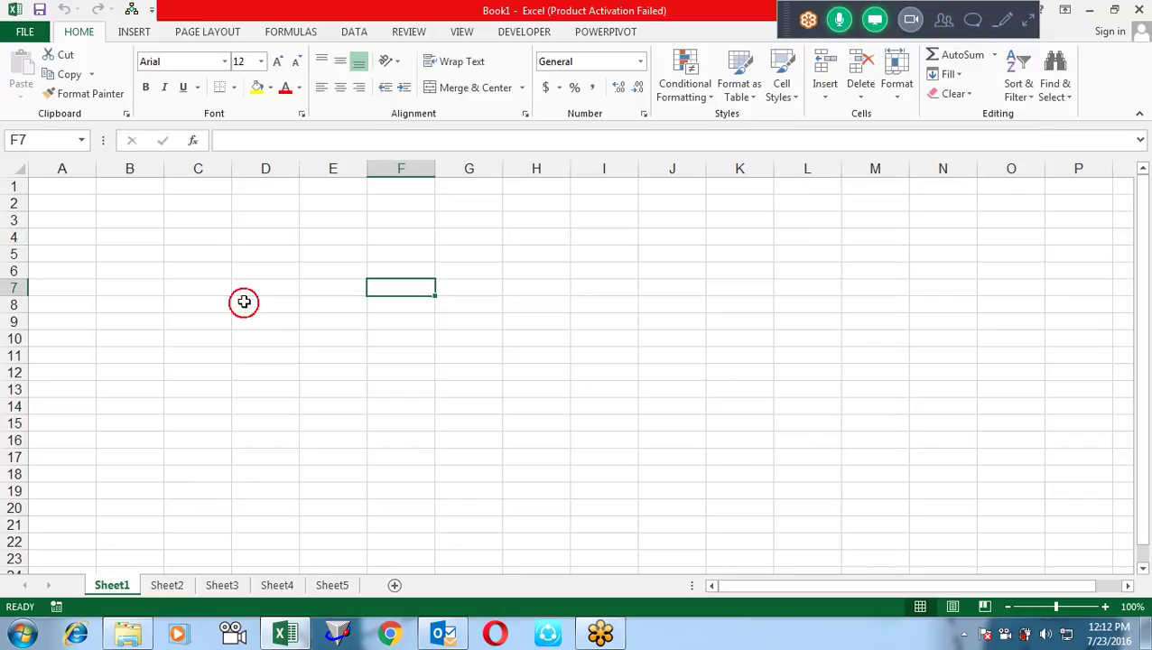
Type a sample entry 'sdaasdad' in D3, then cancel it, leaving D3 empty
left_click(265, 223)
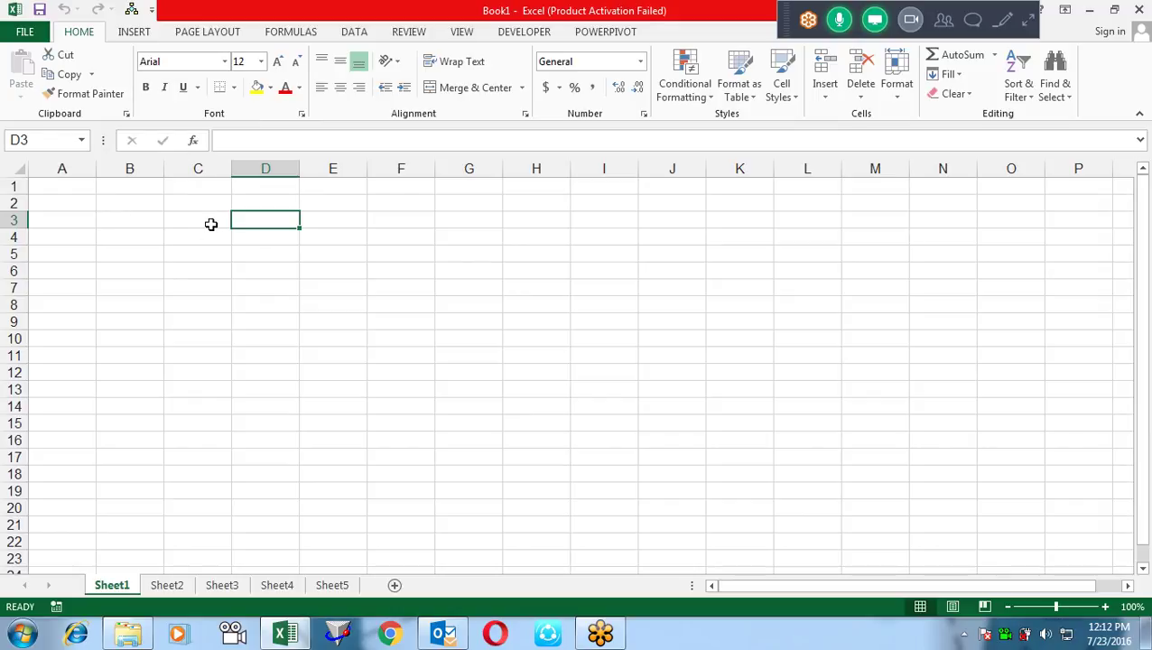
type("sdaasdad")
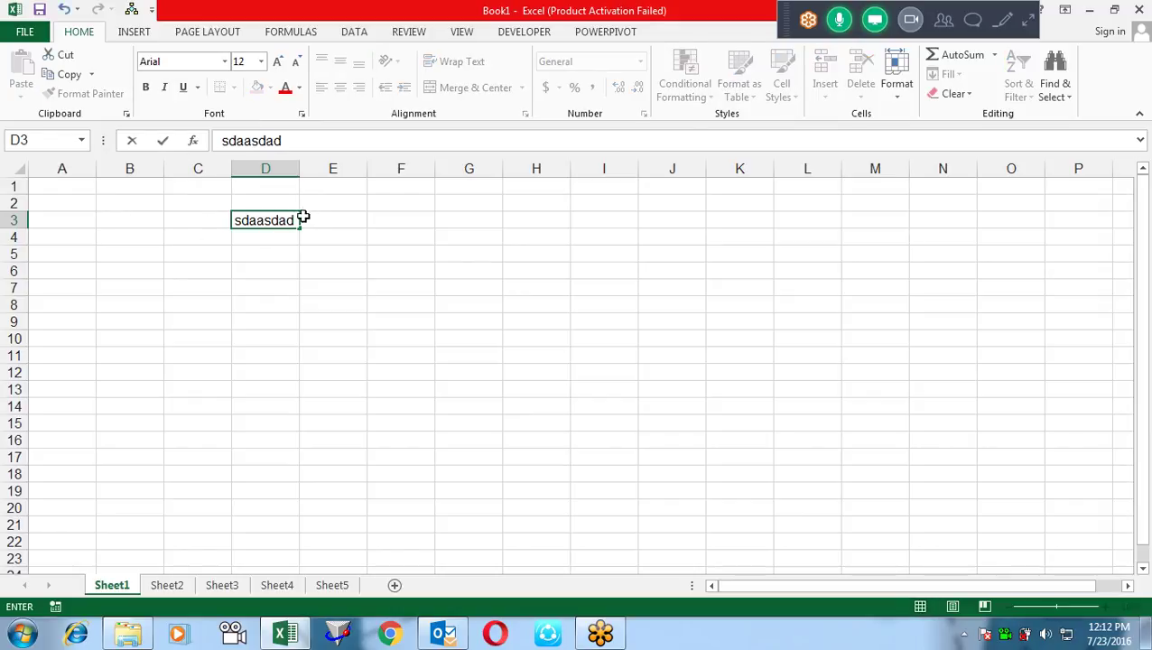
left_click_drag(297, 220, 265, 220)
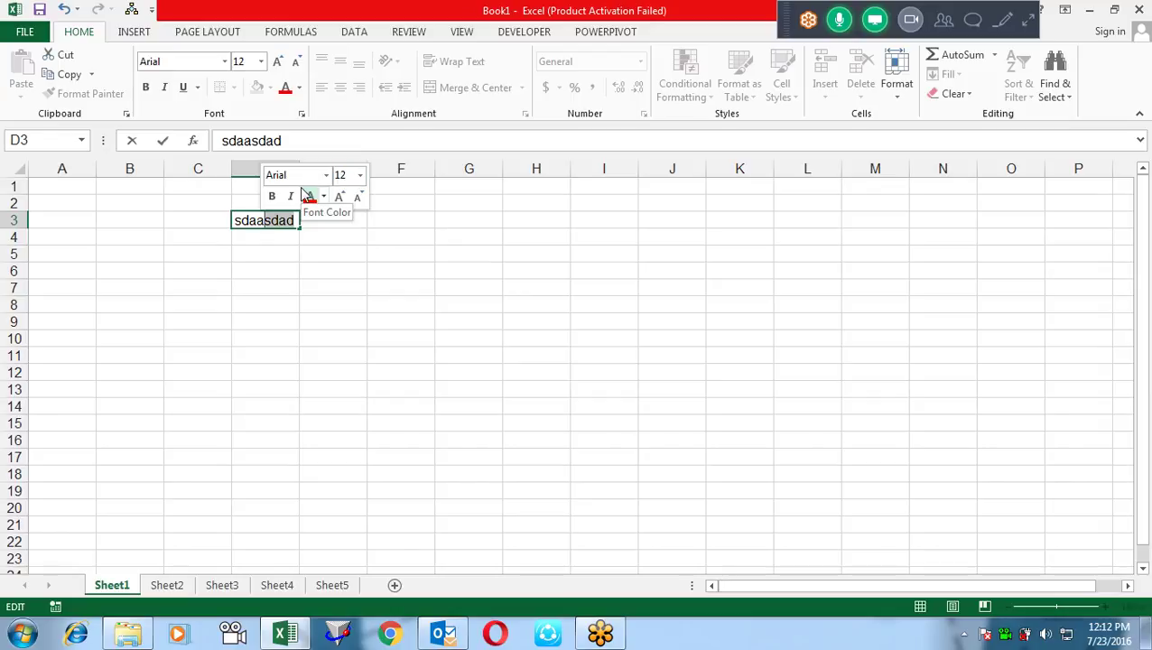
key("Escape")
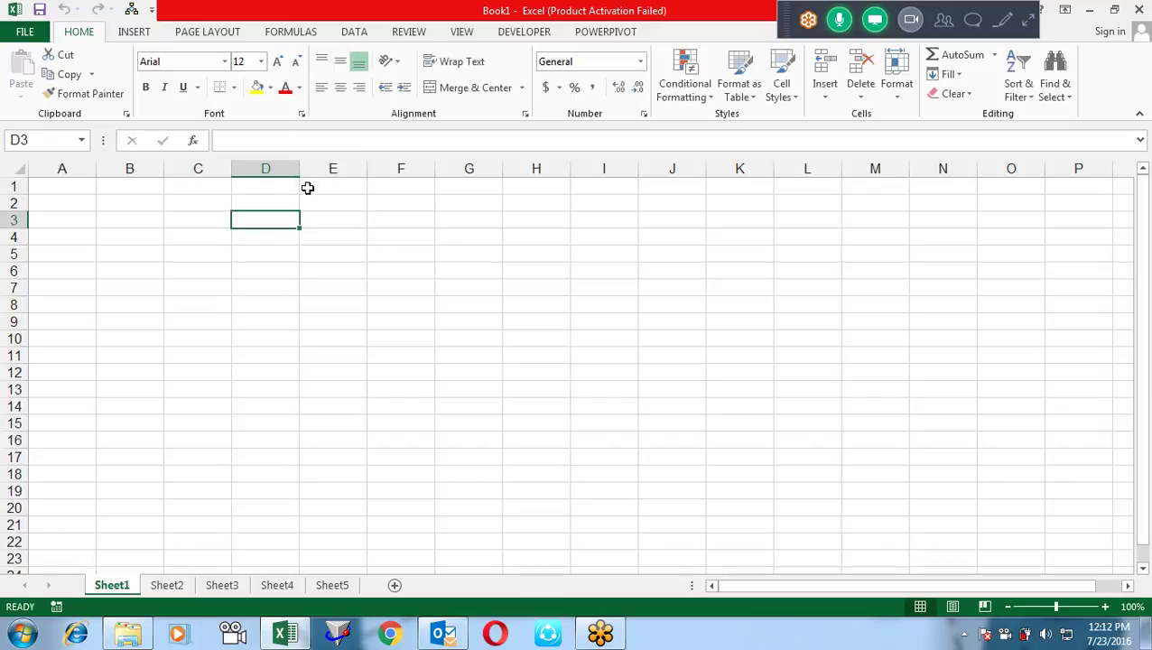
Preview fill colours for H3:K11 without applying any, then select B8
left_click_drag(521, 227, 727, 351)
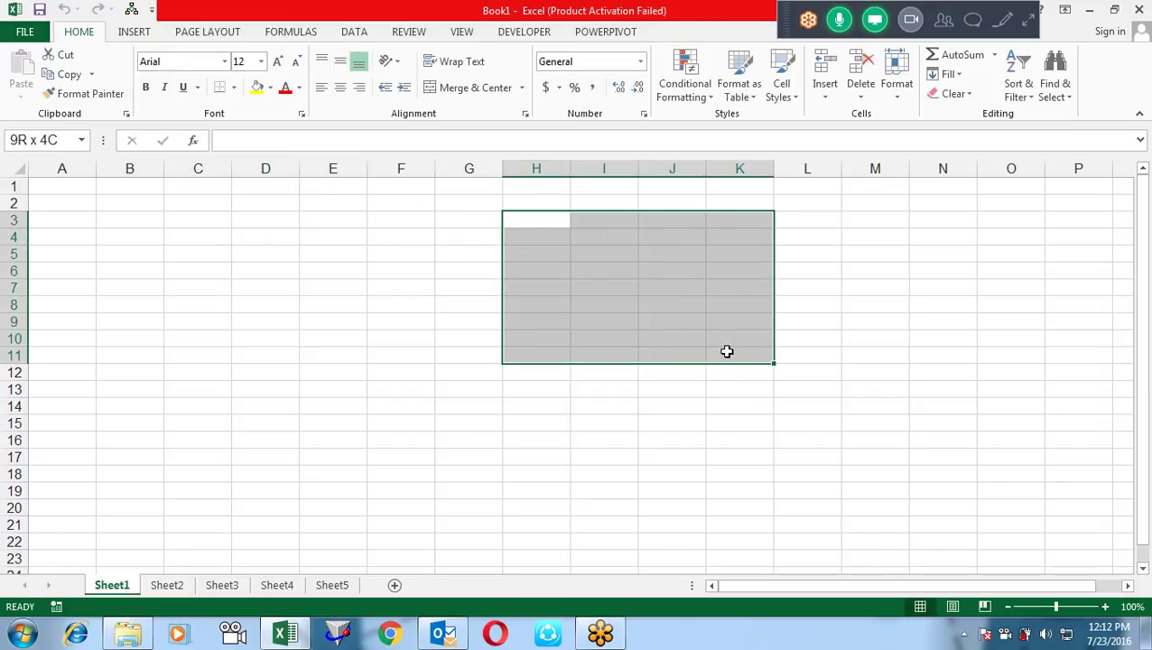
left_click(271, 89)
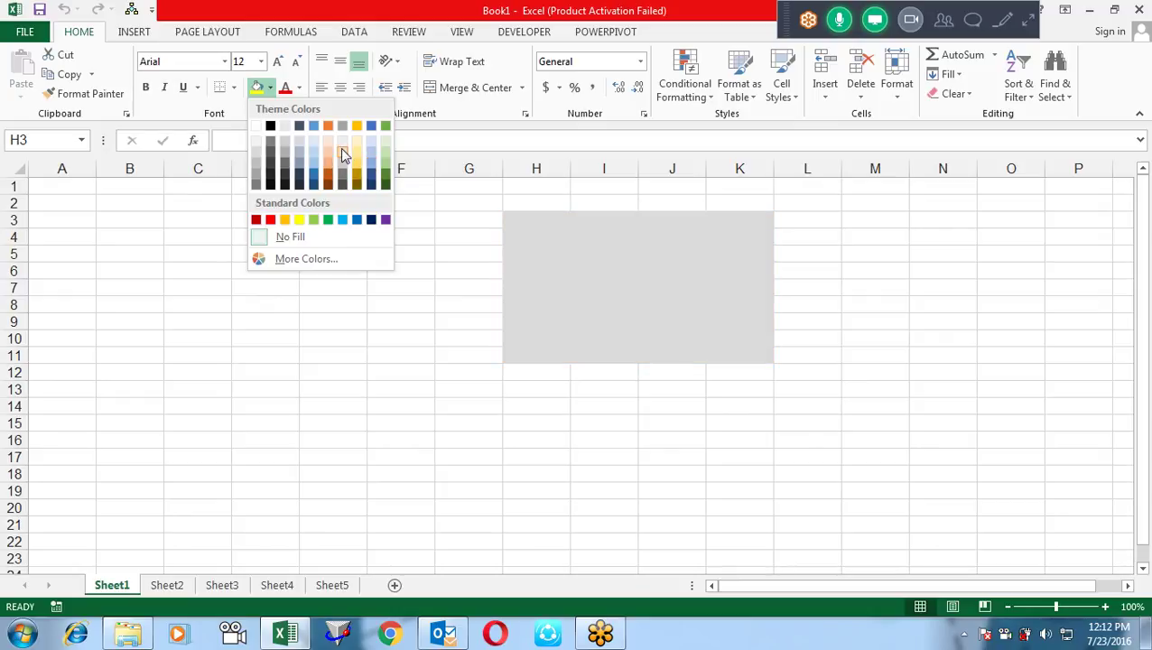
key("Escape")
left_click(145, 302)
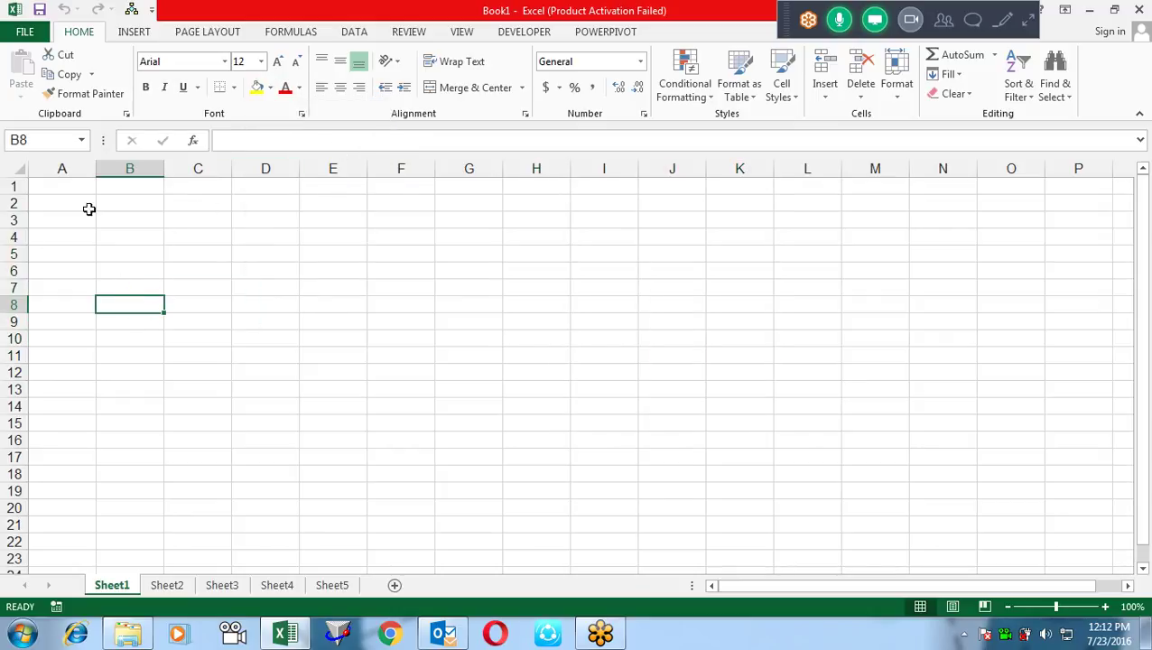
In Excel Options, toggle the mini toolbar and live preview off and back on
left_click(34, 31)
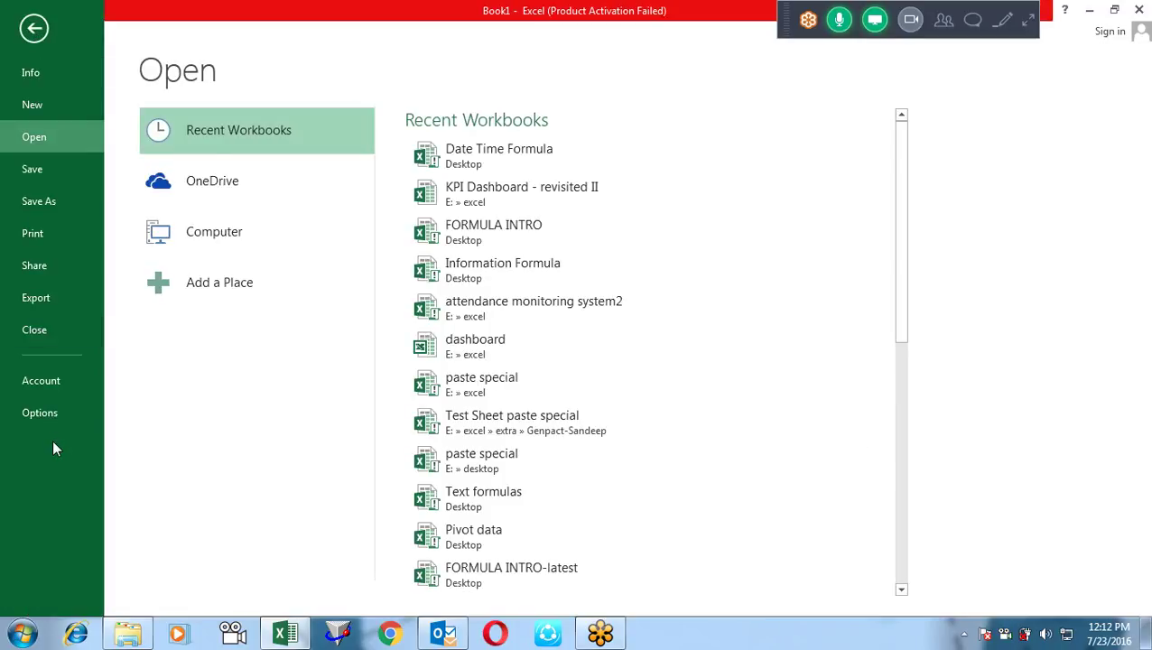
left_click(54, 415)
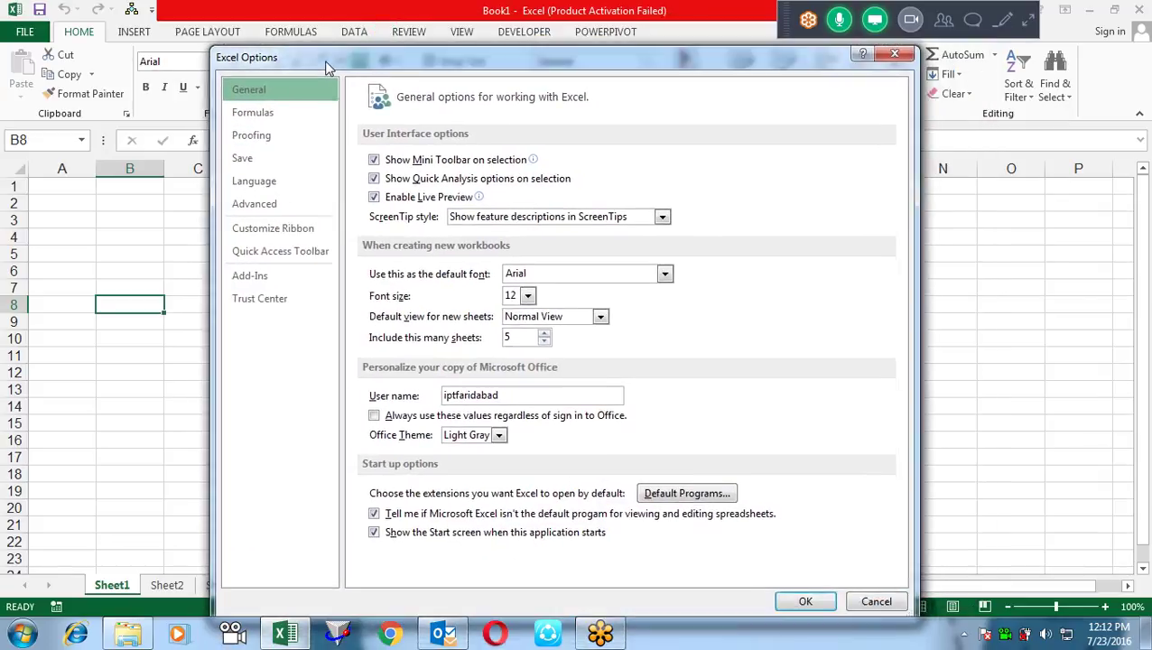
left_click_drag(388, 32, 326, 67)
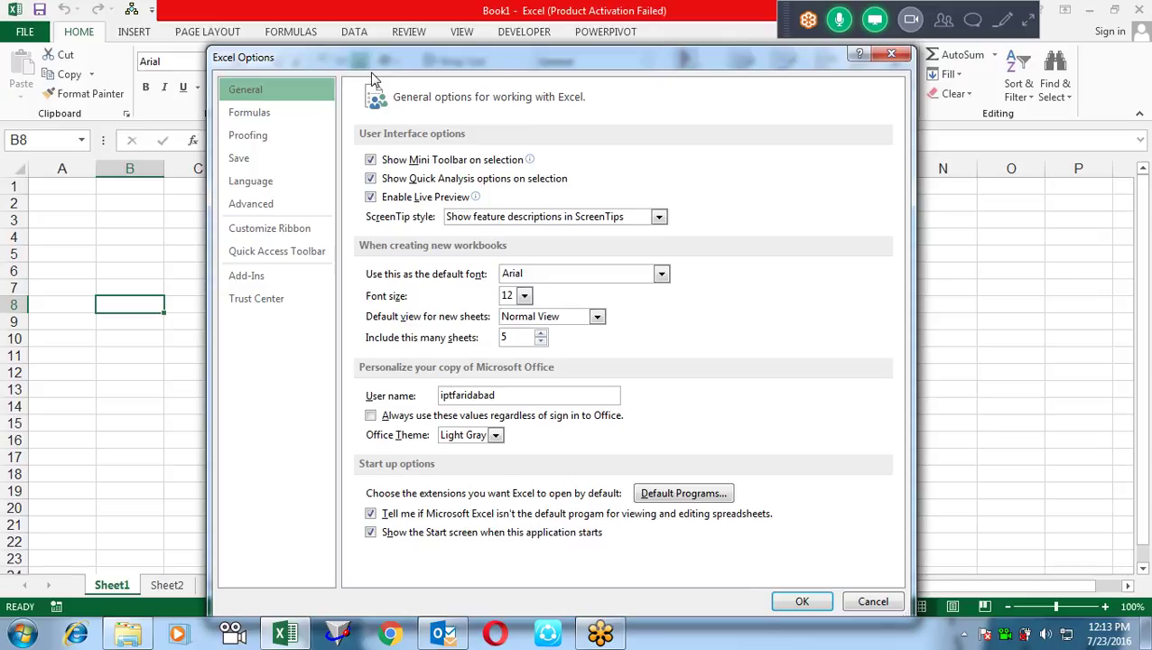
left_click(384, 160)
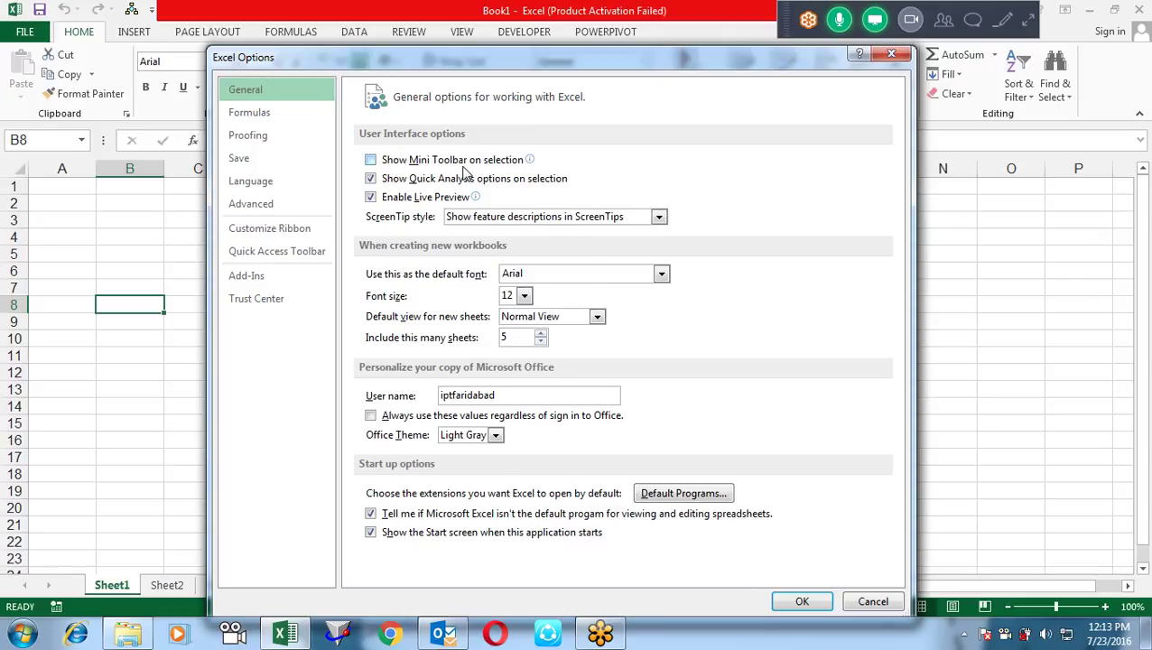
left_click(460, 161)
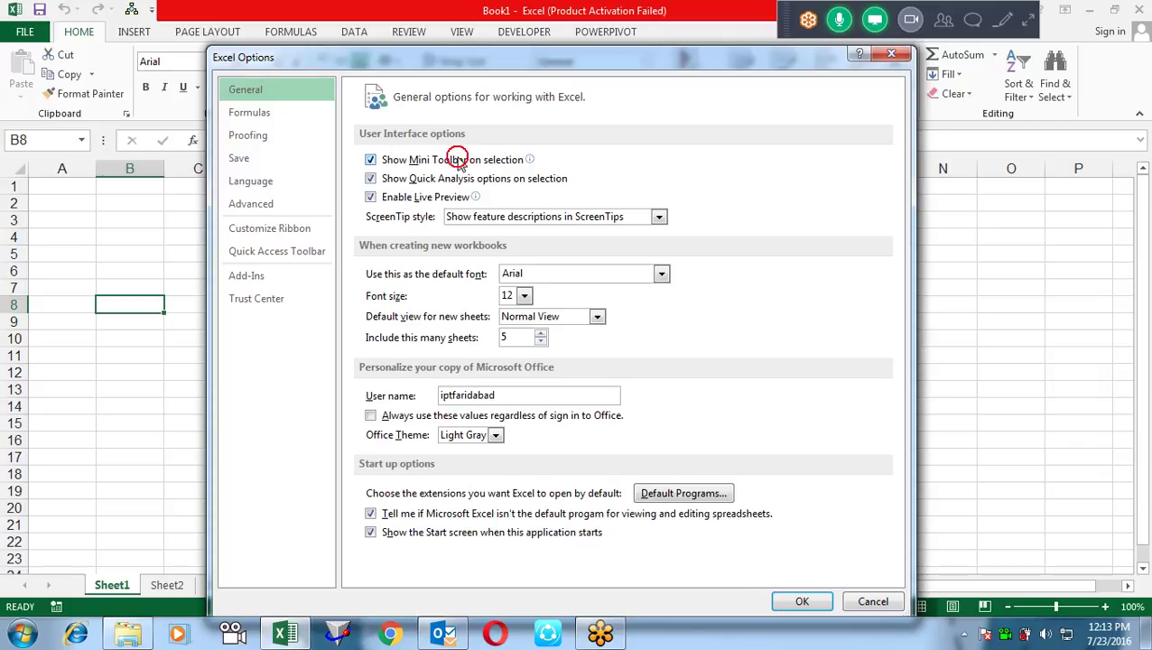
left_click(395, 203)
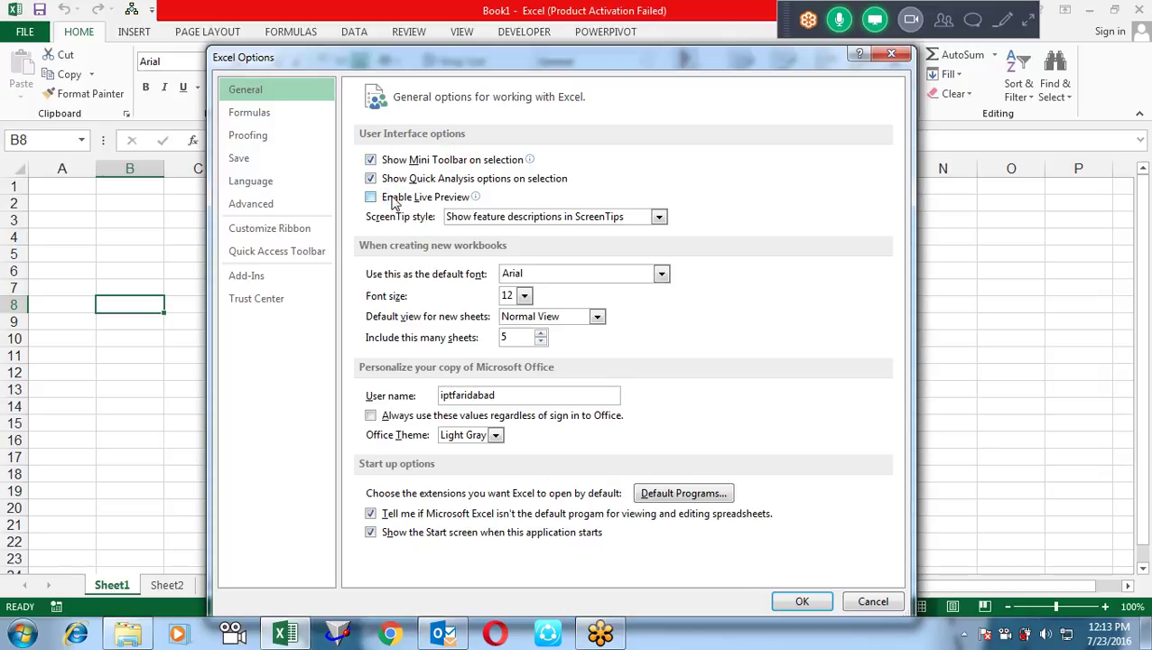
left_click(394, 201)
Review ScreenTip style choices, keep feature descriptions, and cancel the options unchanged
left_click(583, 219)
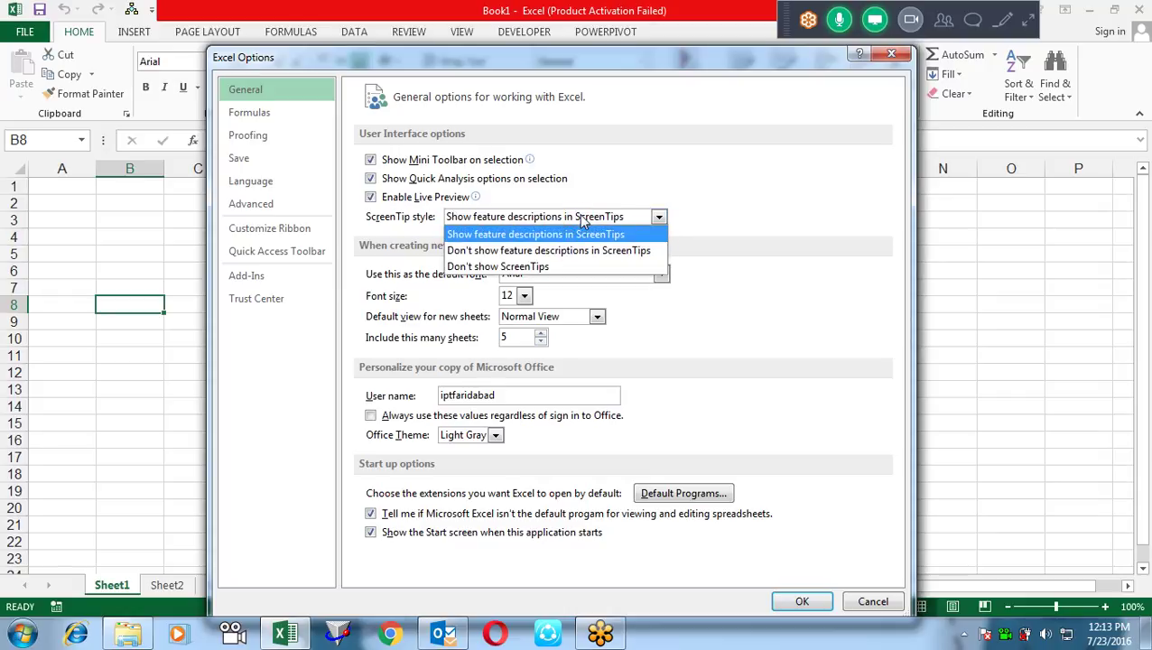
left_click(581, 218)
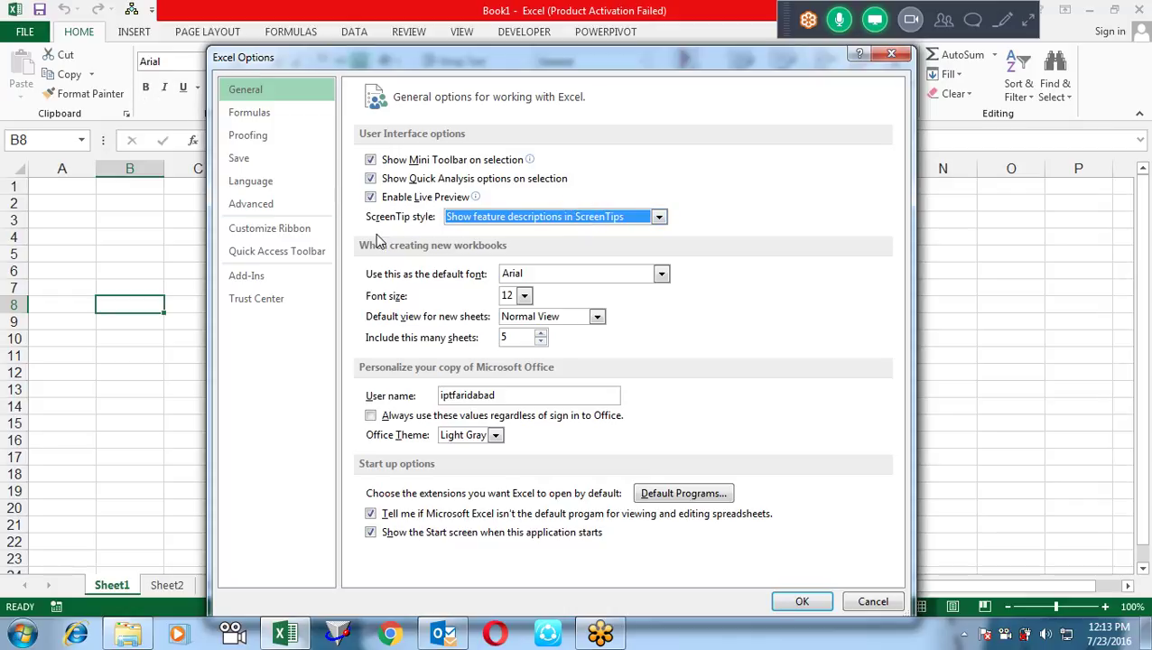
left_click(567, 218)
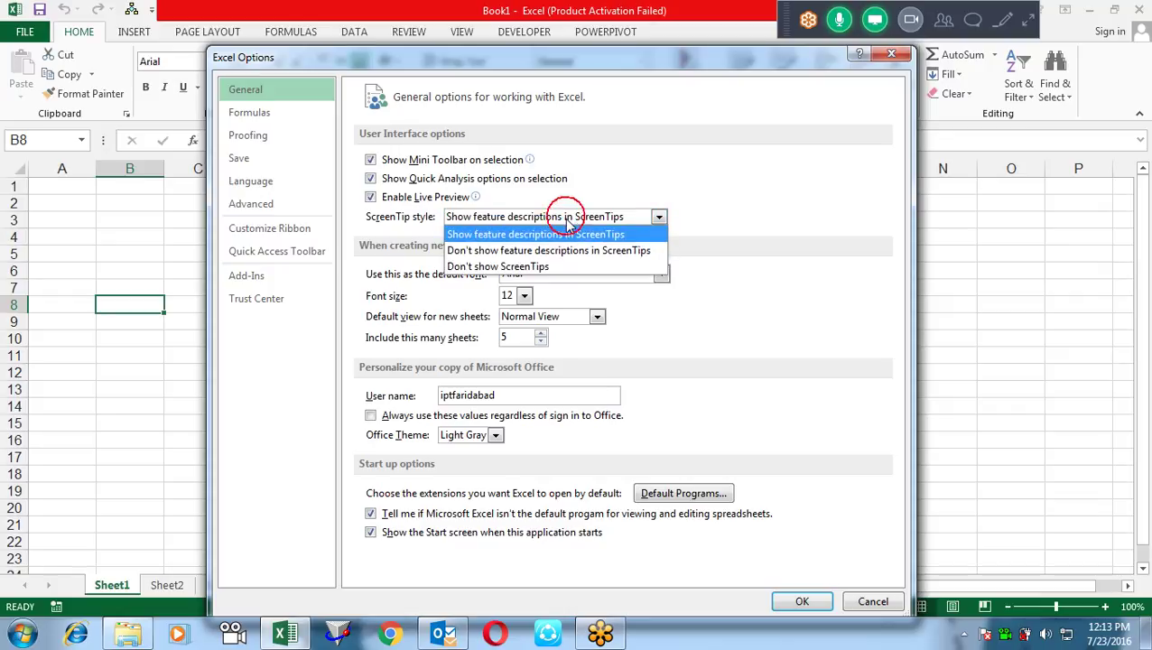
left_click(715, 216)
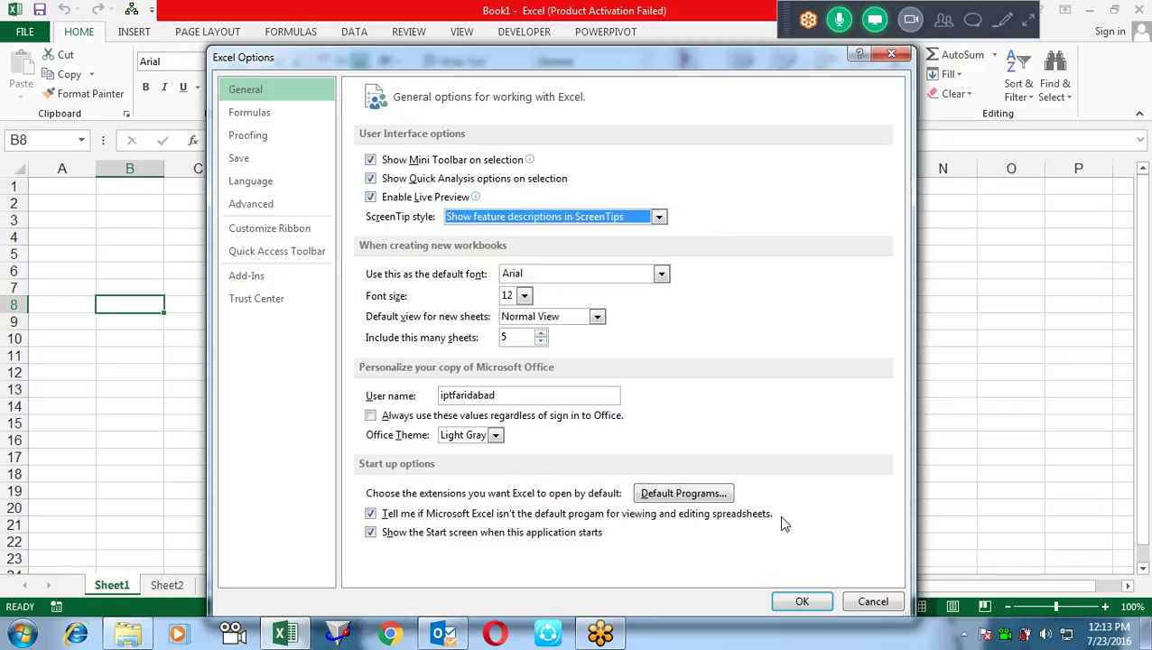
left_click(873, 602)
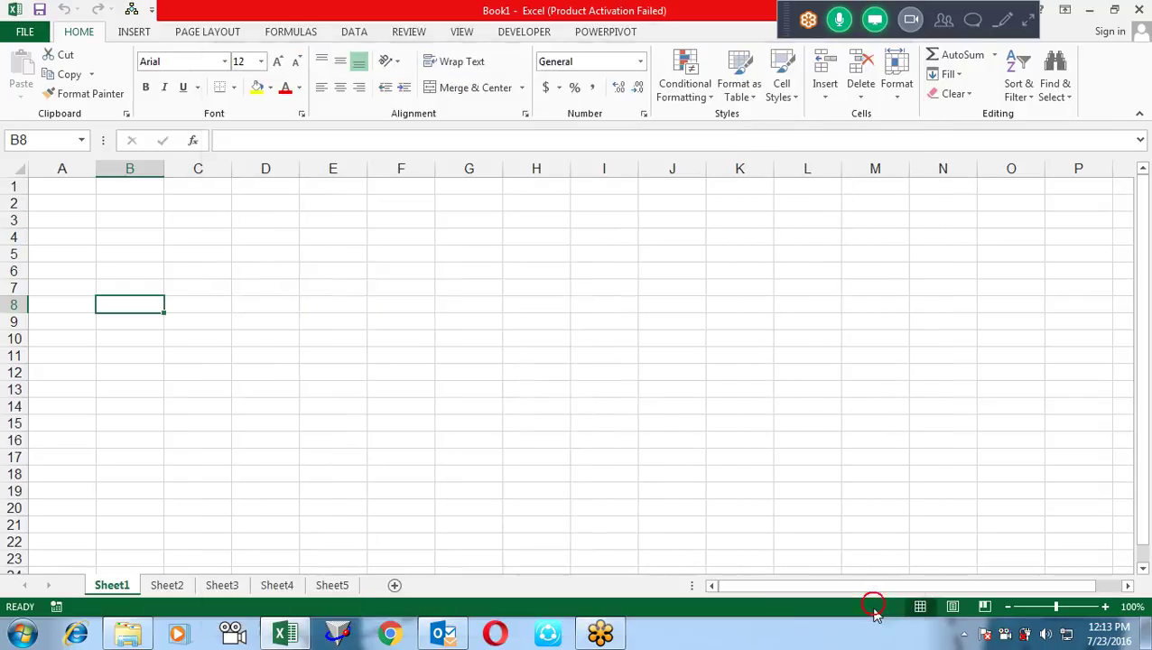
left_click(349, 286)
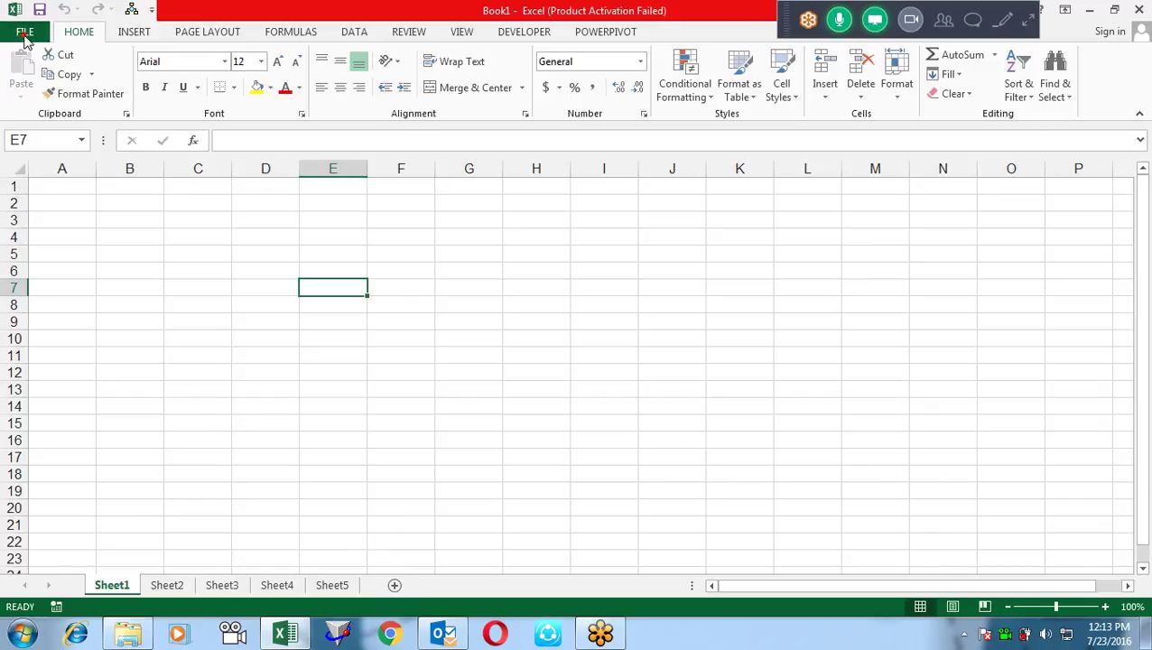
Reopen Excel Options and check the default font (Arial) and default view (Normal View)
left_click(24, 32)
left_click(40, 413)
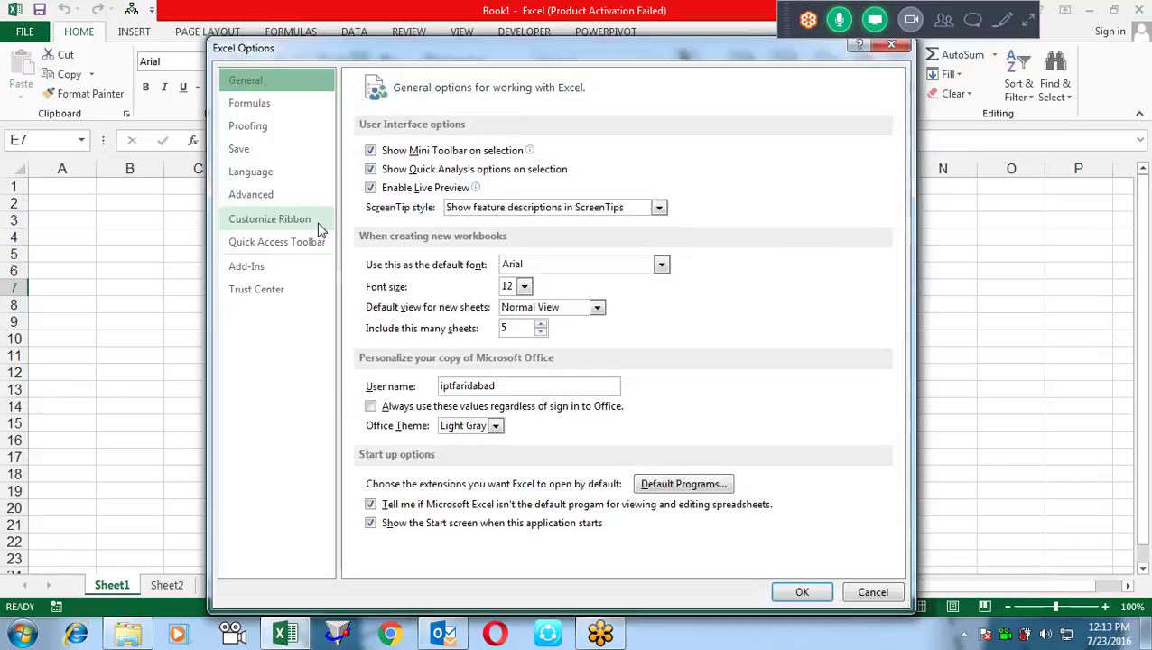
left_click(550, 263)
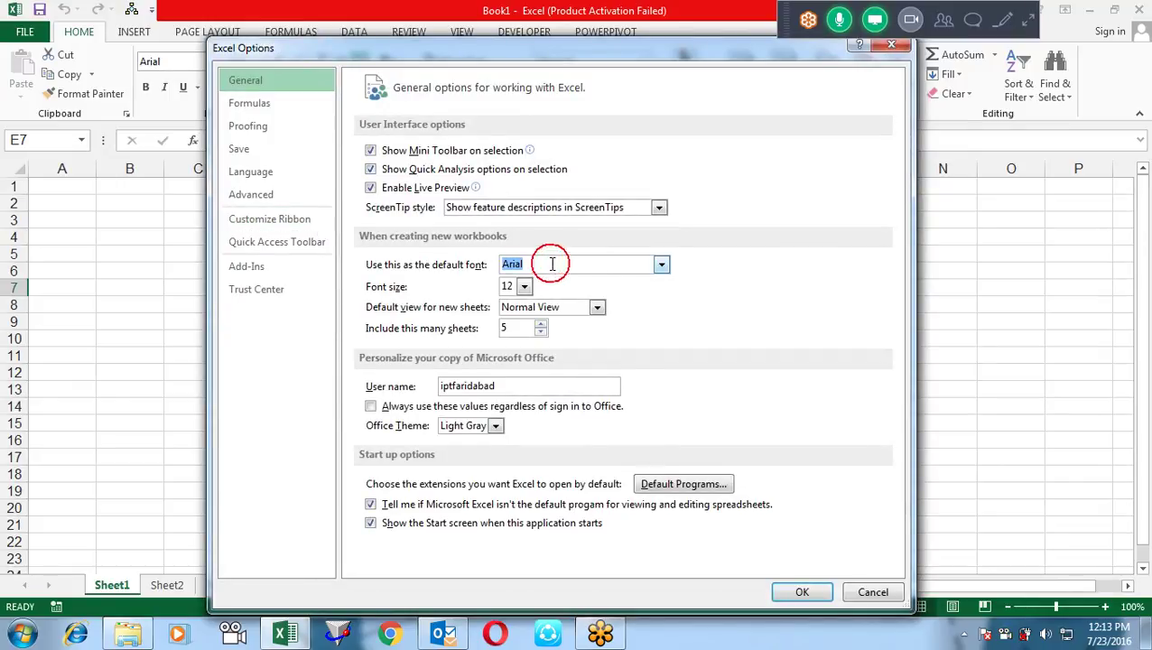
left_click(661, 264)
left_click(662, 265)
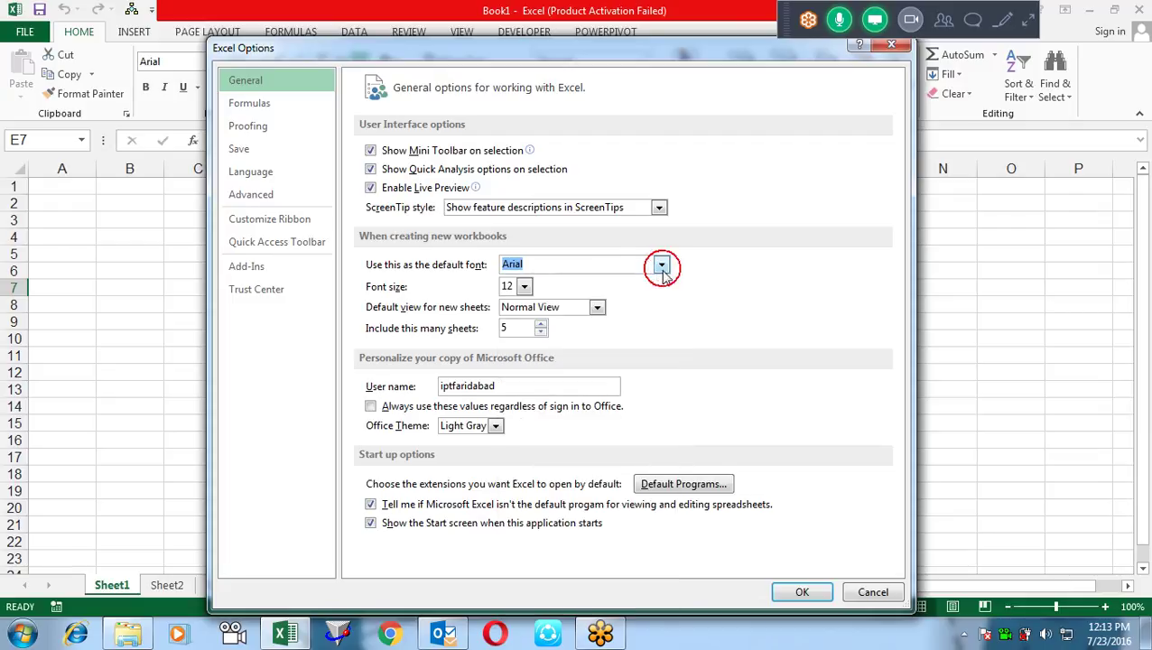
left_click(597, 309)
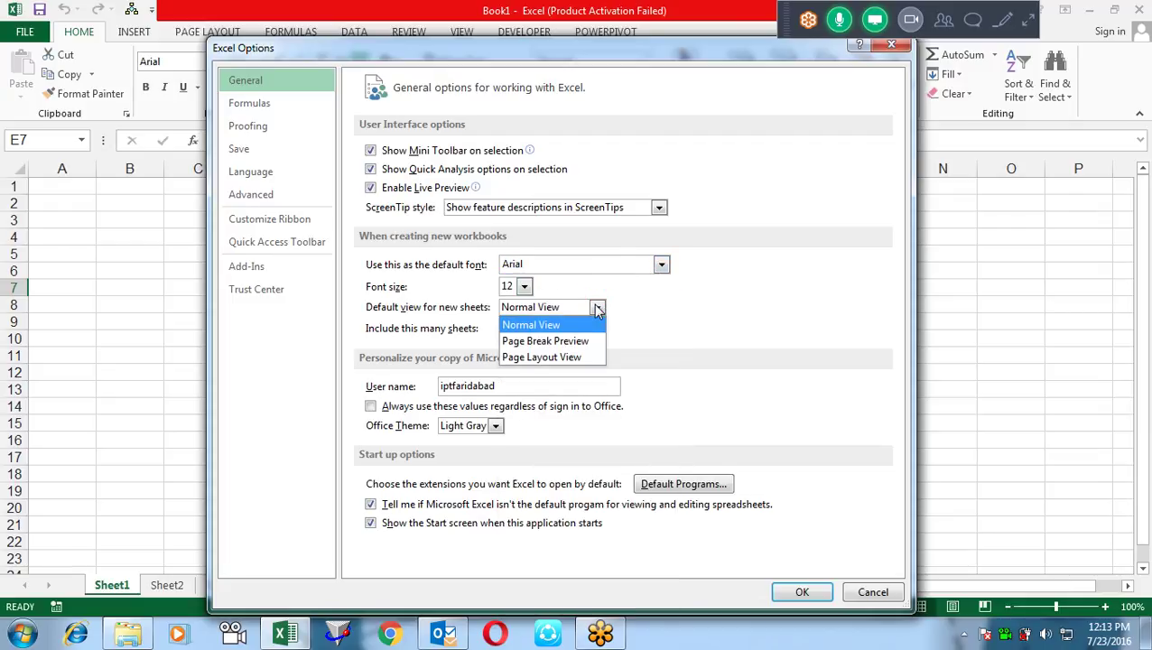
left_click(660, 310)
Set 'Include this many sheets' to 3 and confirm with OK
double_click(509, 327)
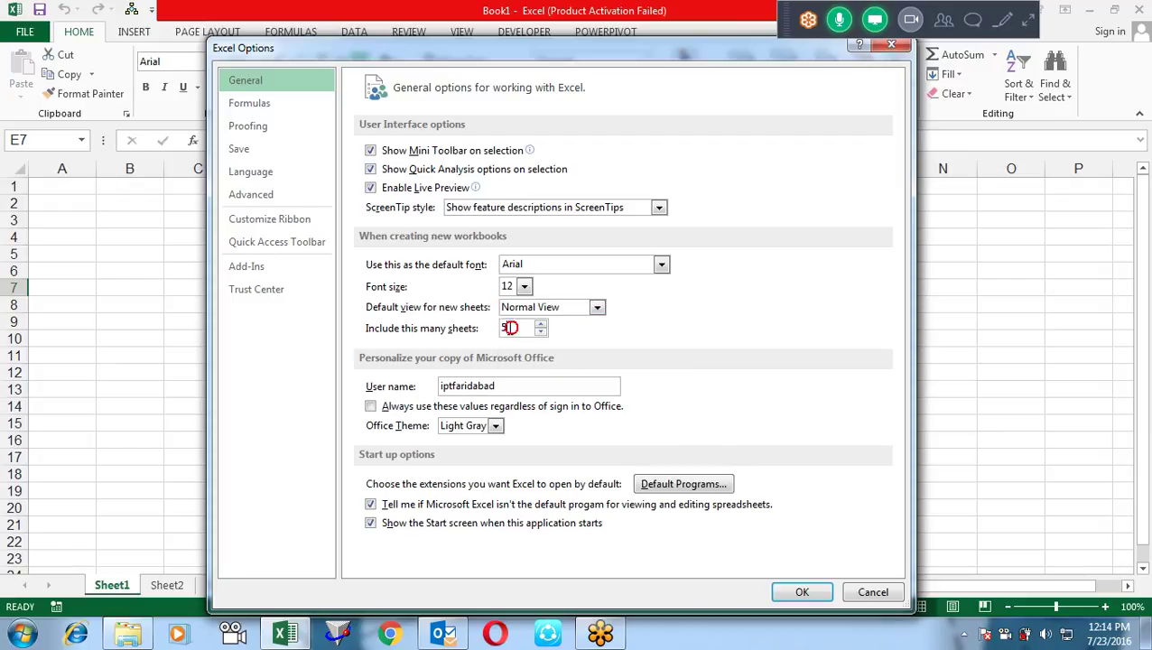
type("3")
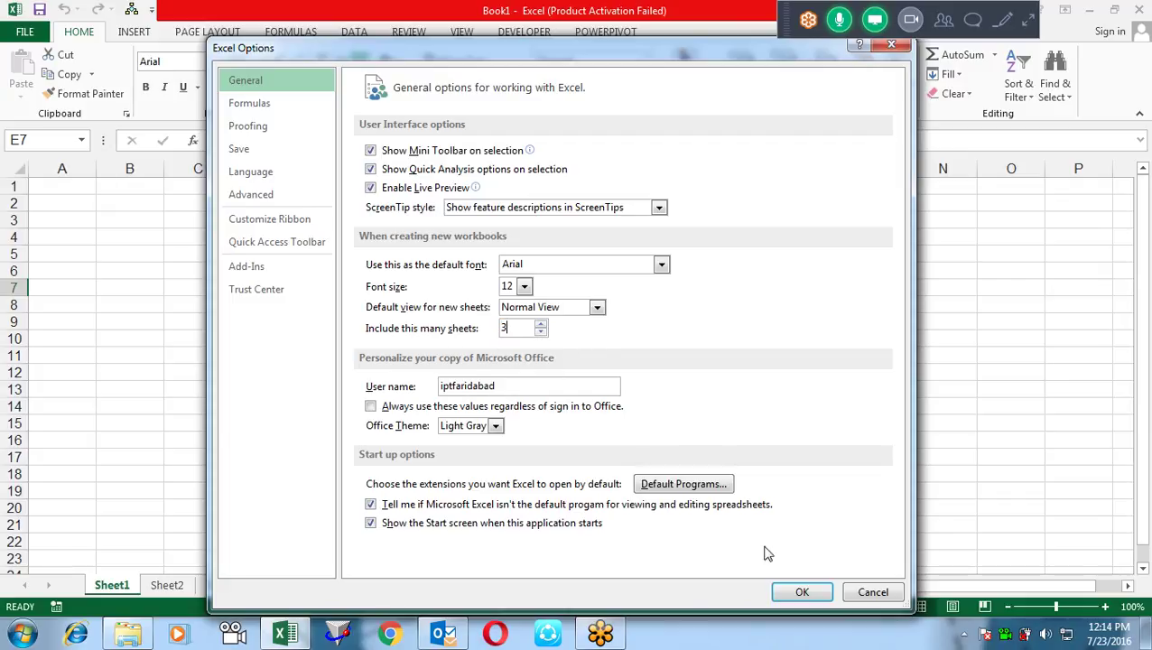
left_click(810, 594)
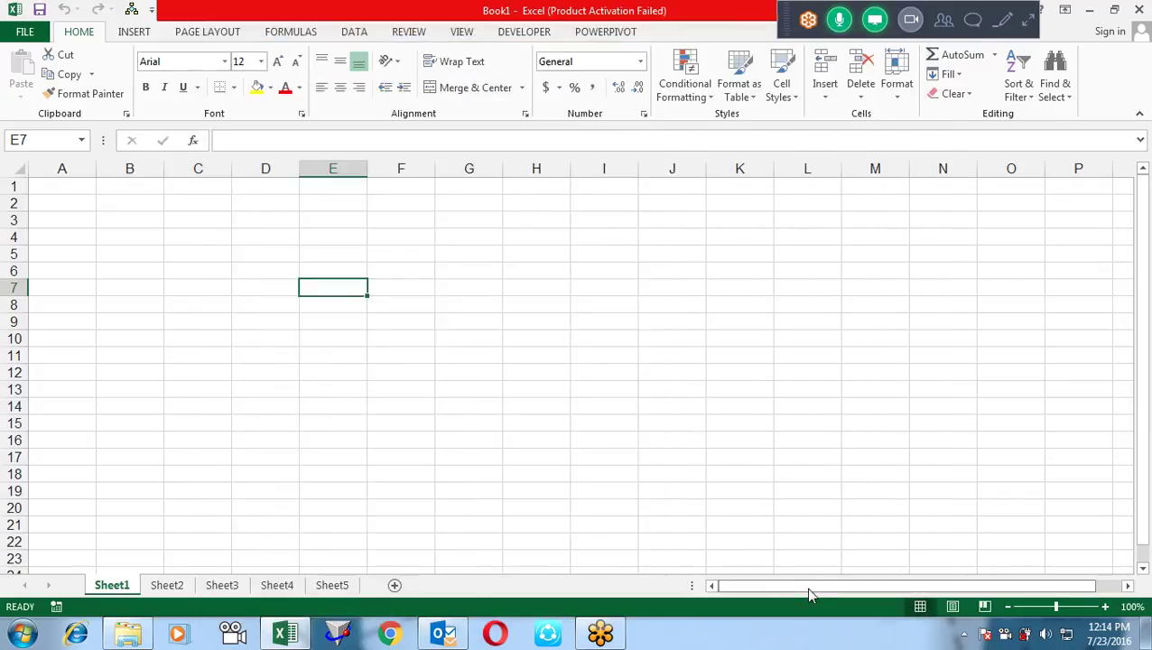
left_click(515, 316)
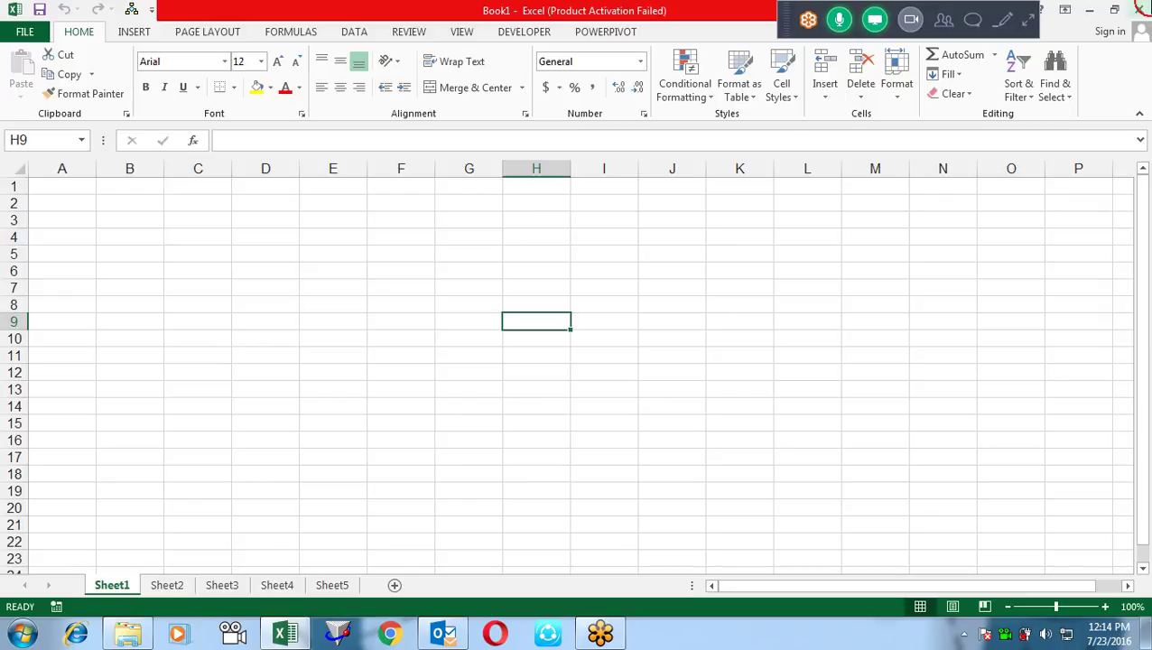
Close Excel and the Videos library, relaunch Excel, dismiss the activation notice, and show its start screen
left_click(1138, 11)
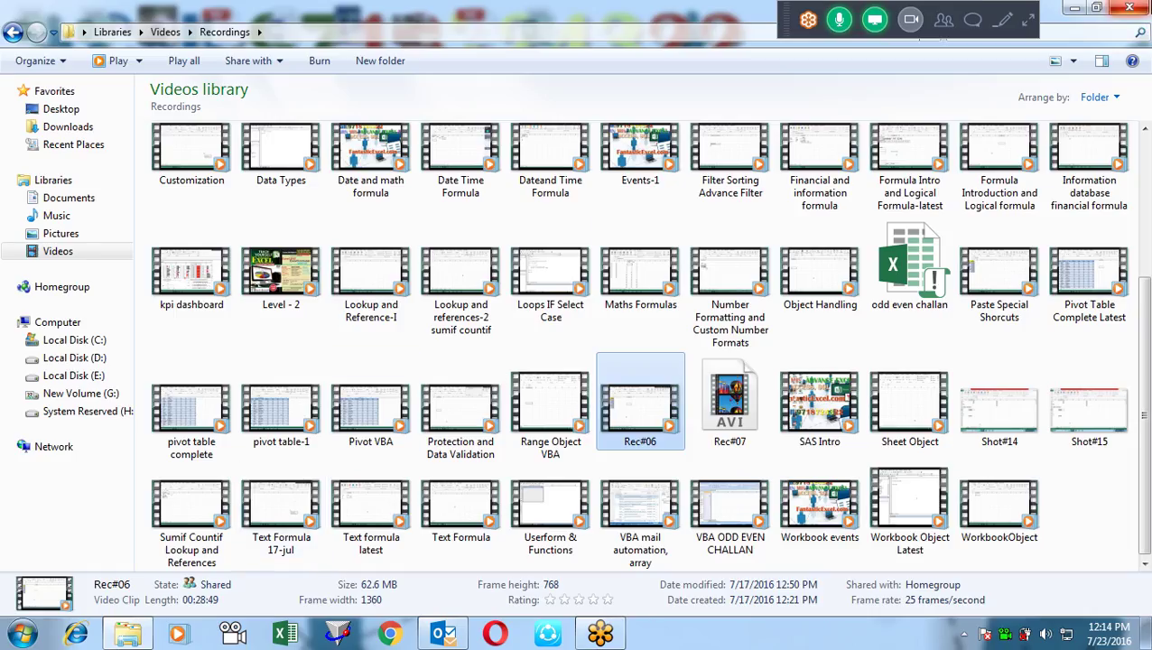
left_click(1139, 7)
left_click(285, 634)
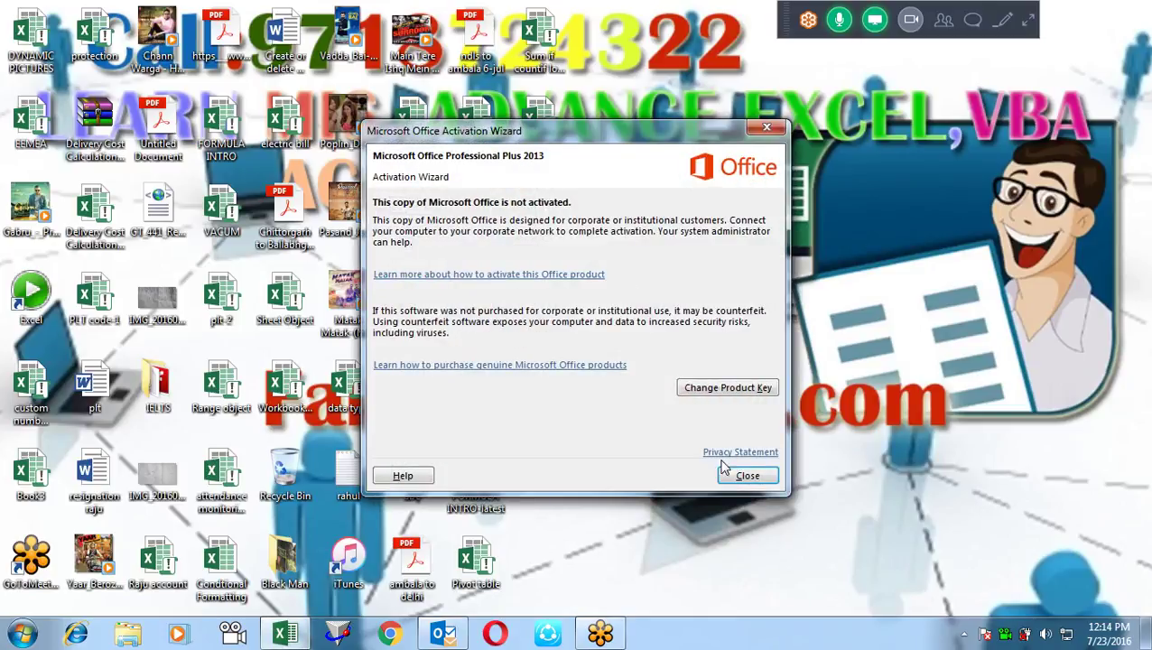
left_click(748, 476)
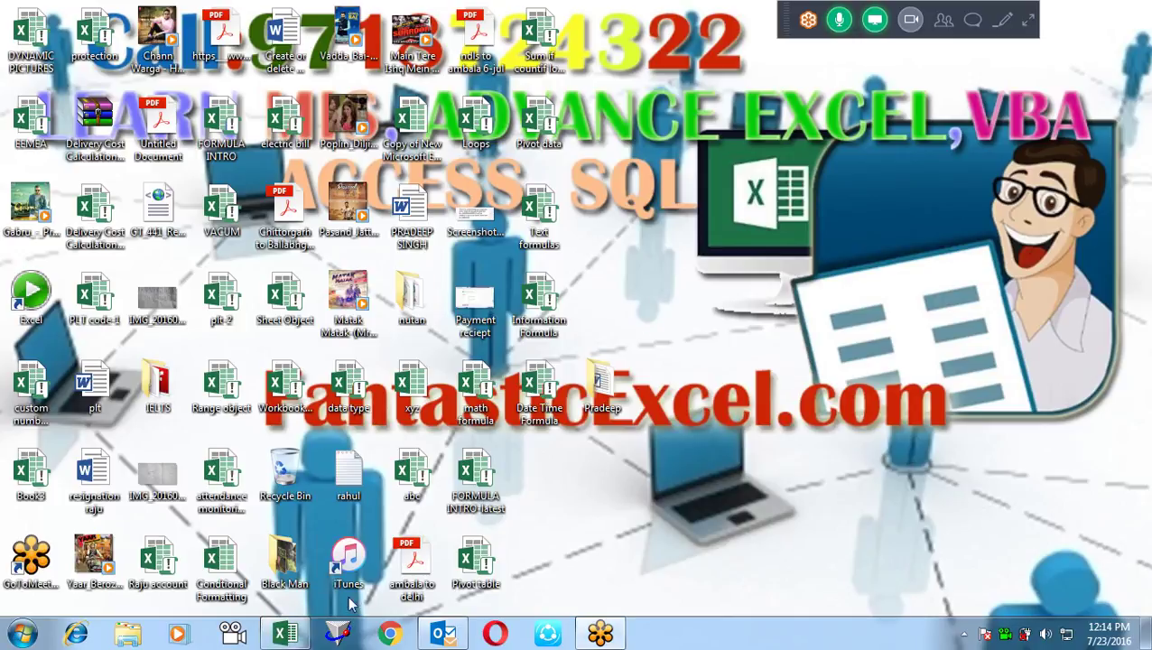
left_click(296, 636)
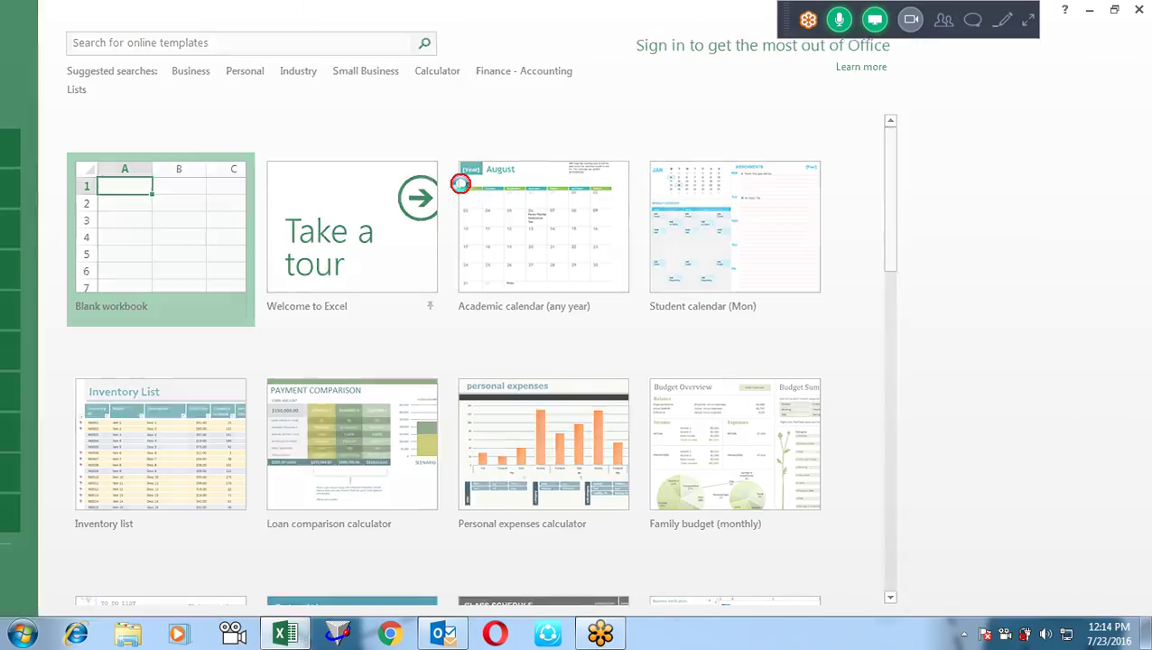
Create a blank workbook, select H11, and open Excel Options at the General page
left_click(460, 184)
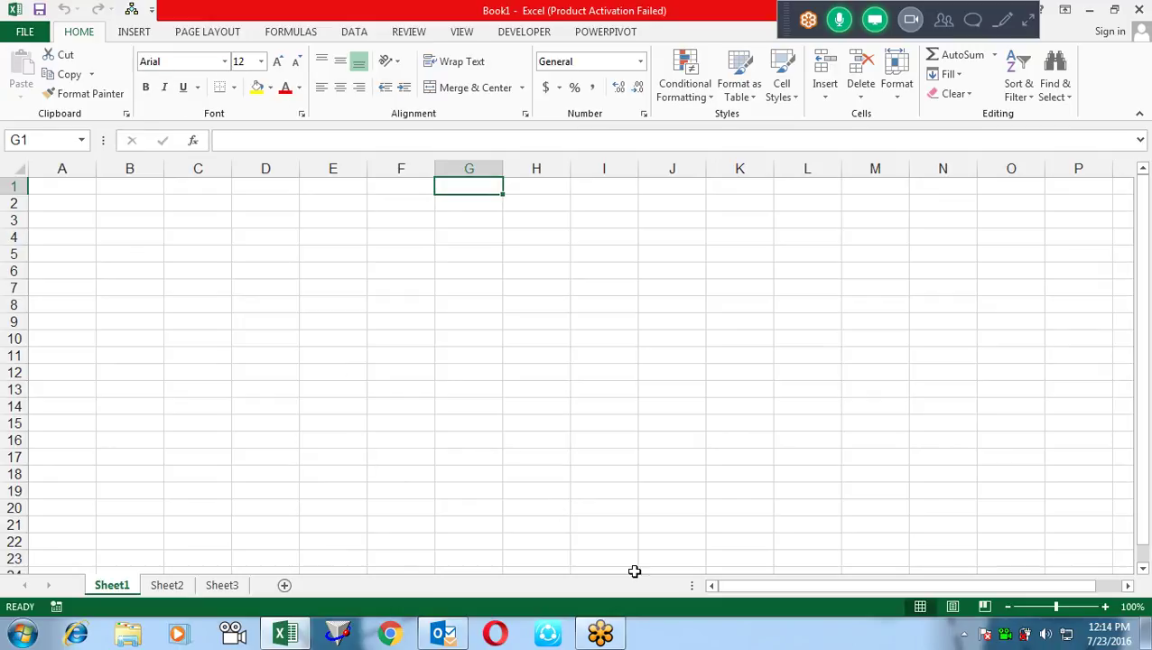
left_click(506, 359)
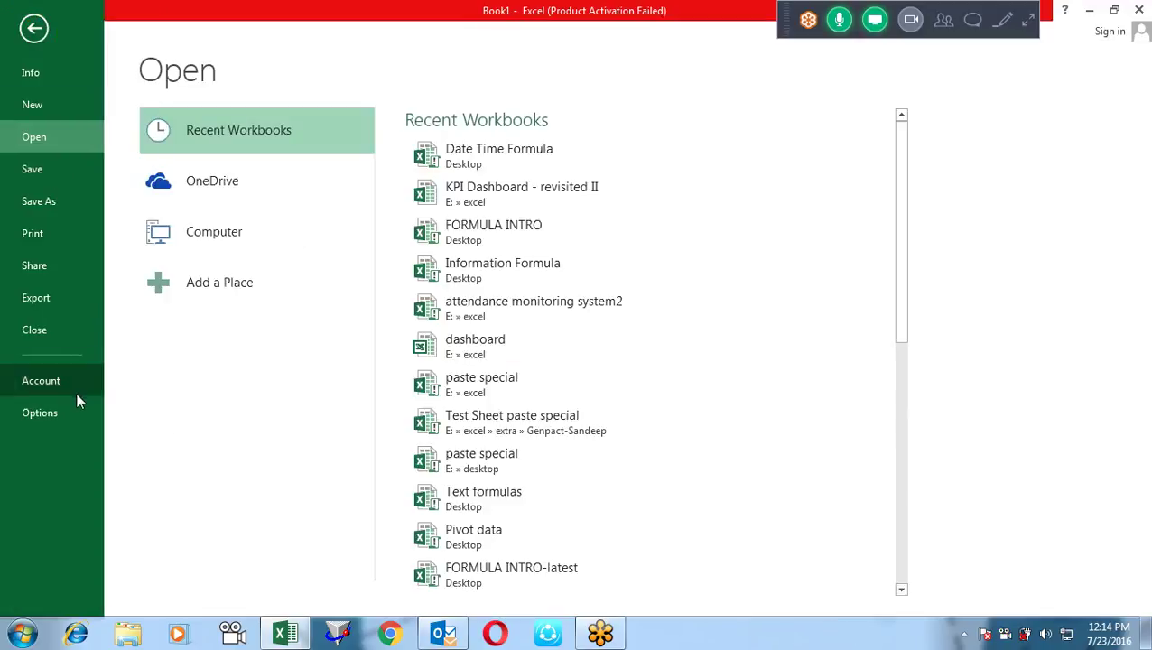
left_click(69, 411)
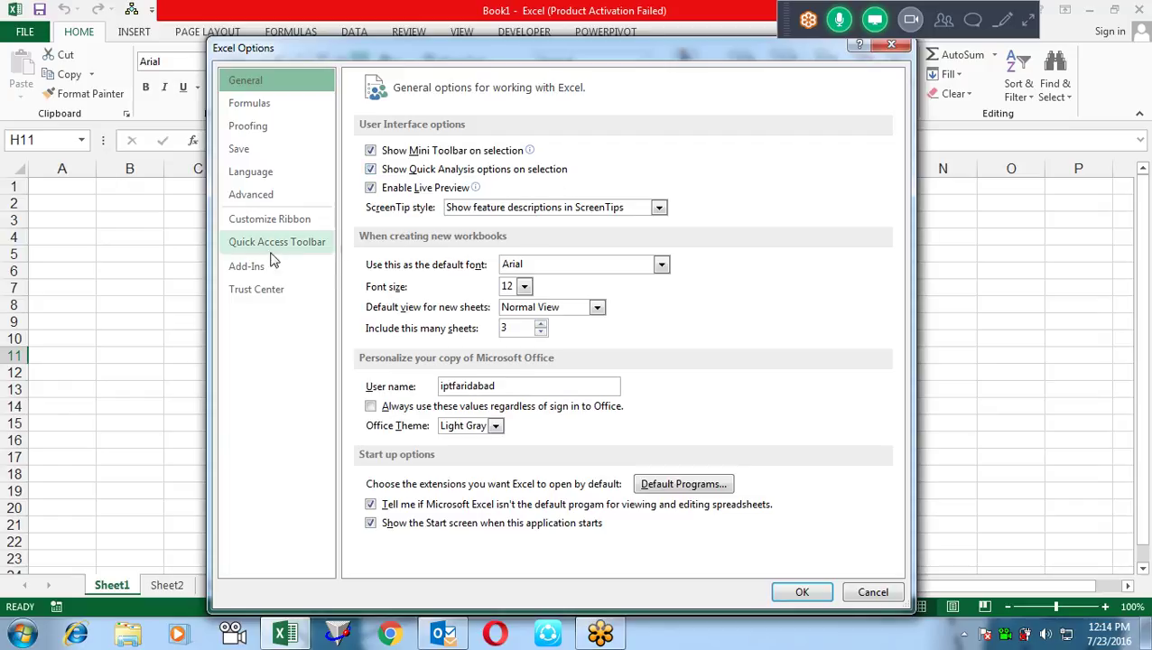
Close the options and fill every cell of C4:F10 with 12
key("Escape")
left_click_drag(190, 240, 406, 332)
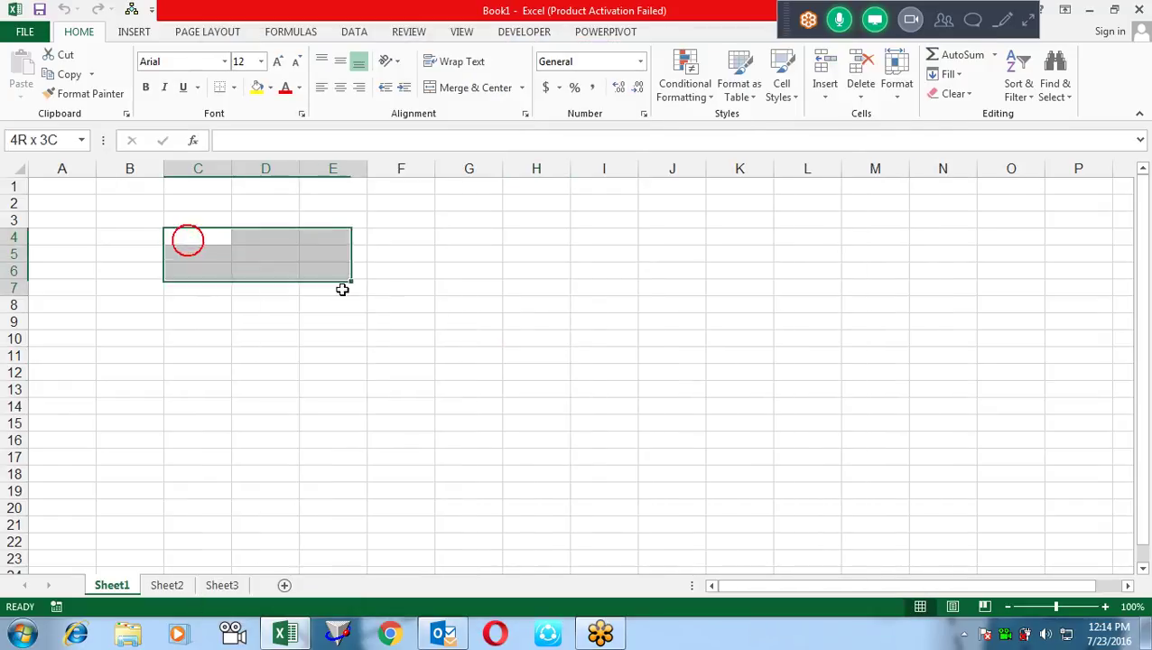
type("12")
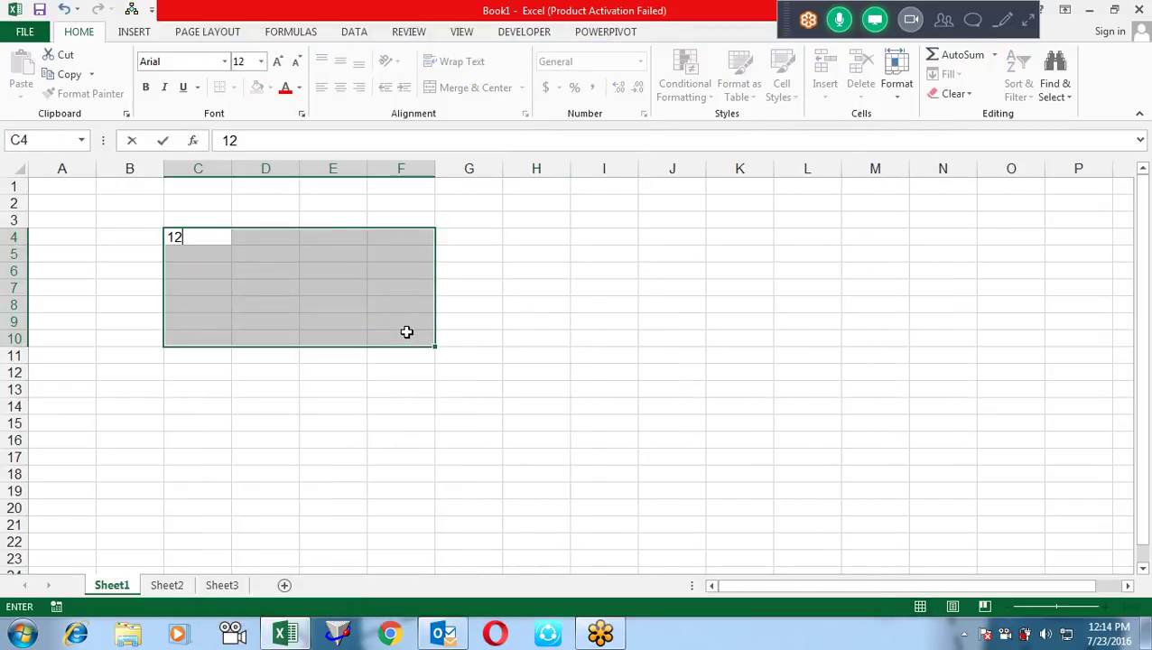
key("ctrl+Return")
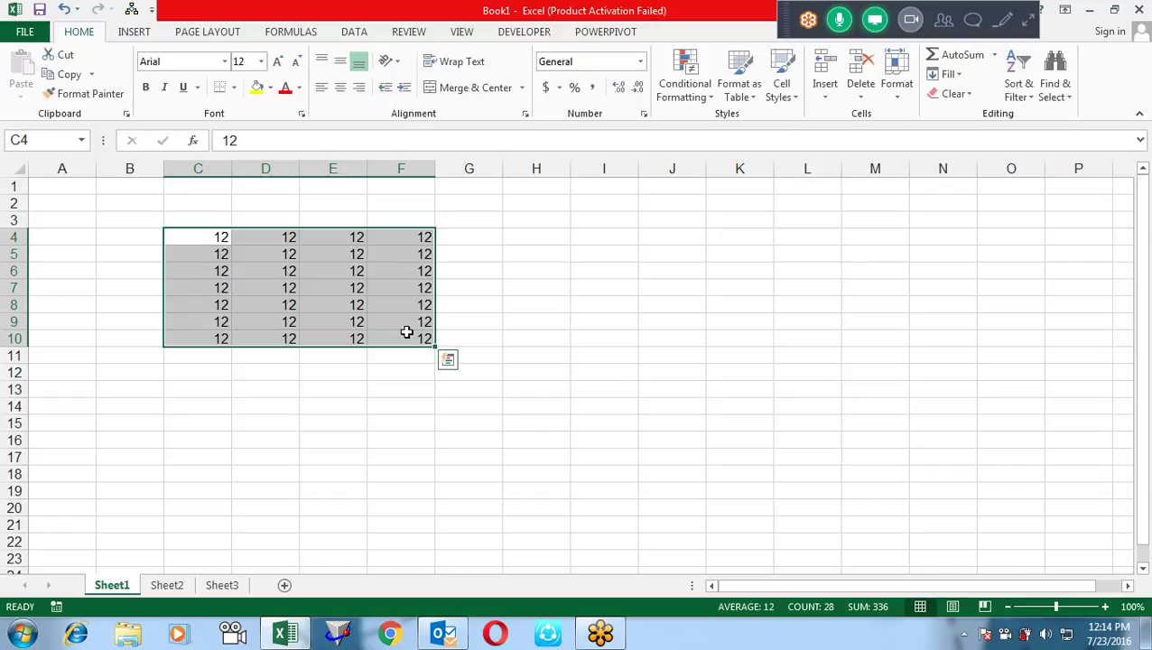
Glance at Quick Analysis, clear the 12s from C4:F10, and open the Info page
left_click(448, 364)
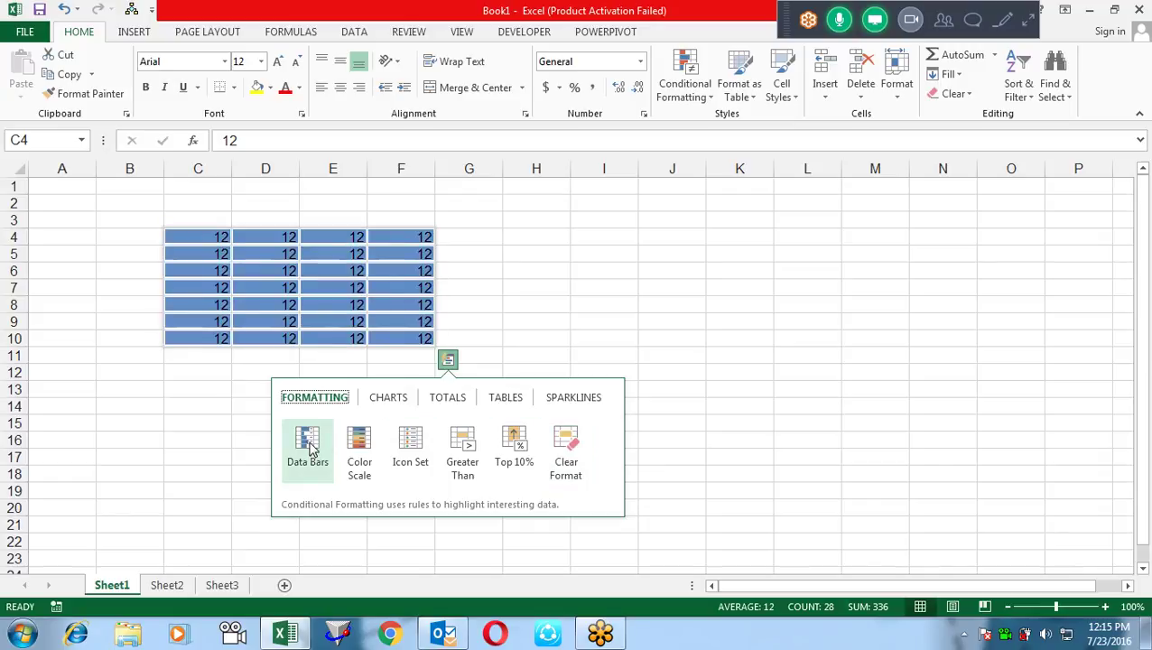
key("Escape")
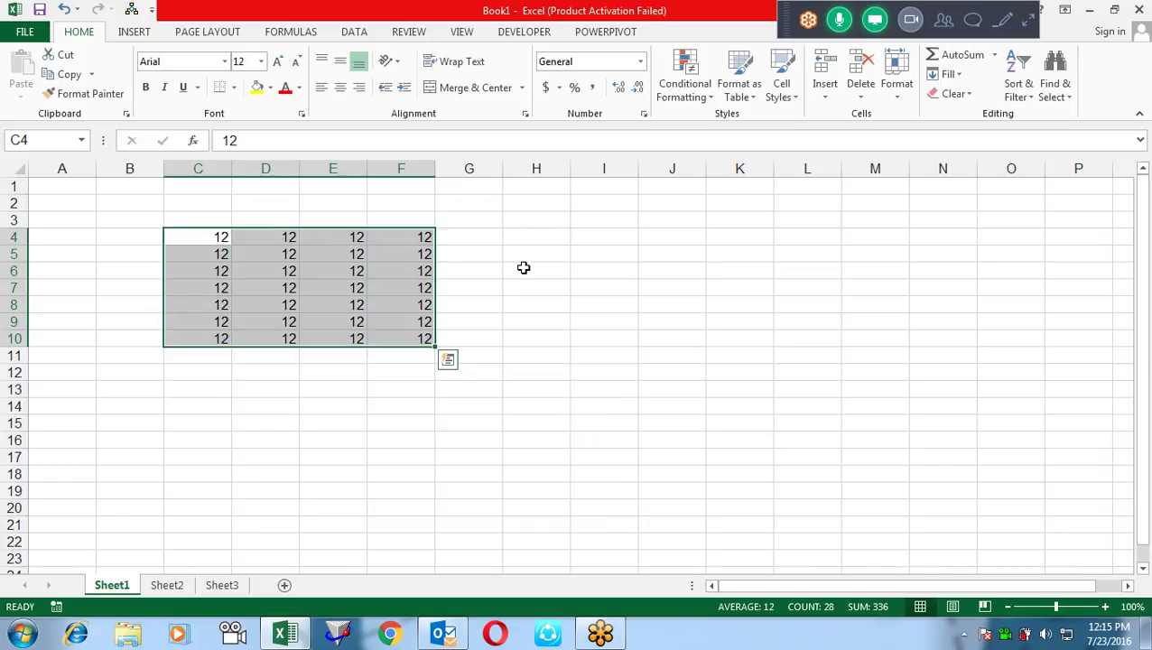
key("Delete")
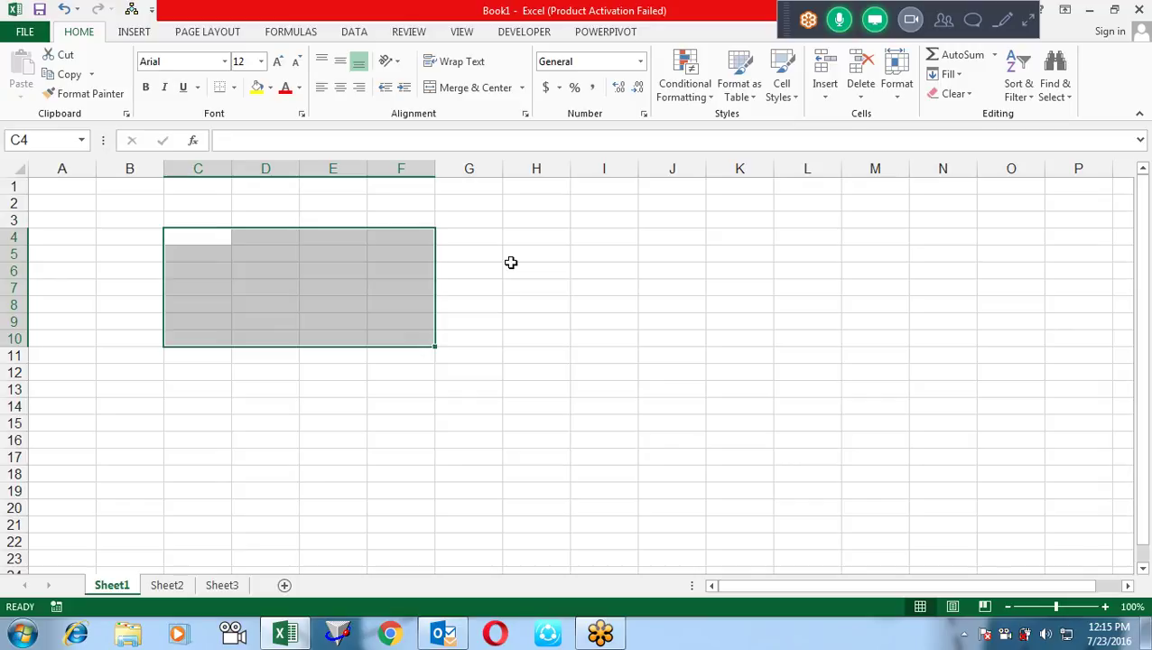
left_click(510, 265)
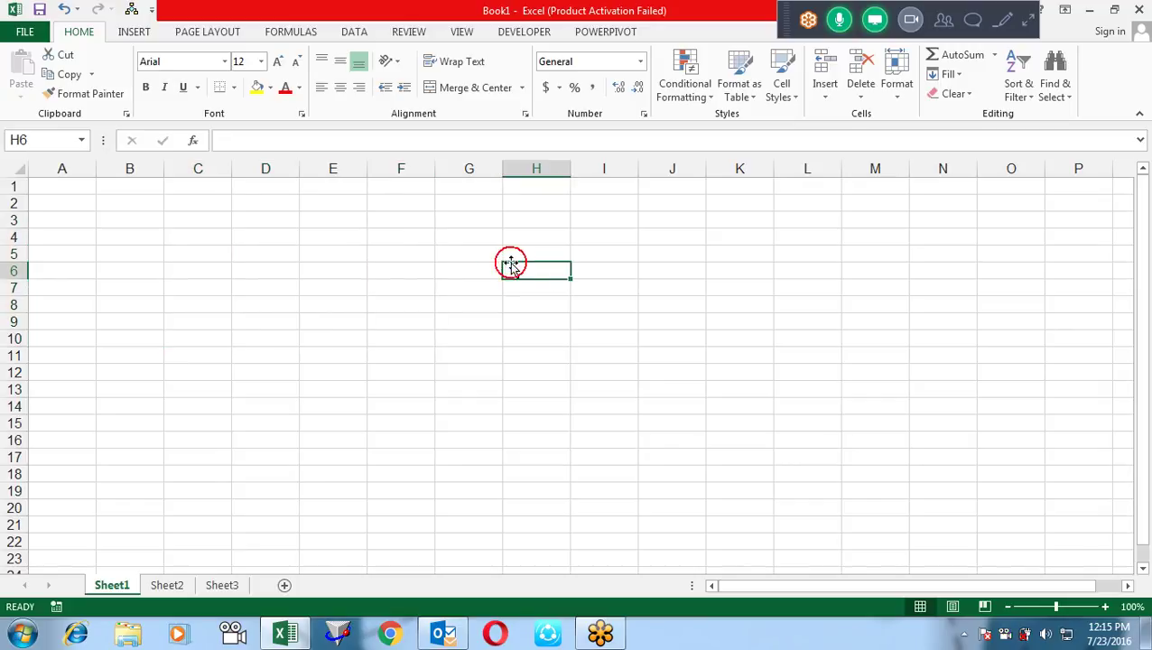
left_click(282, 233)
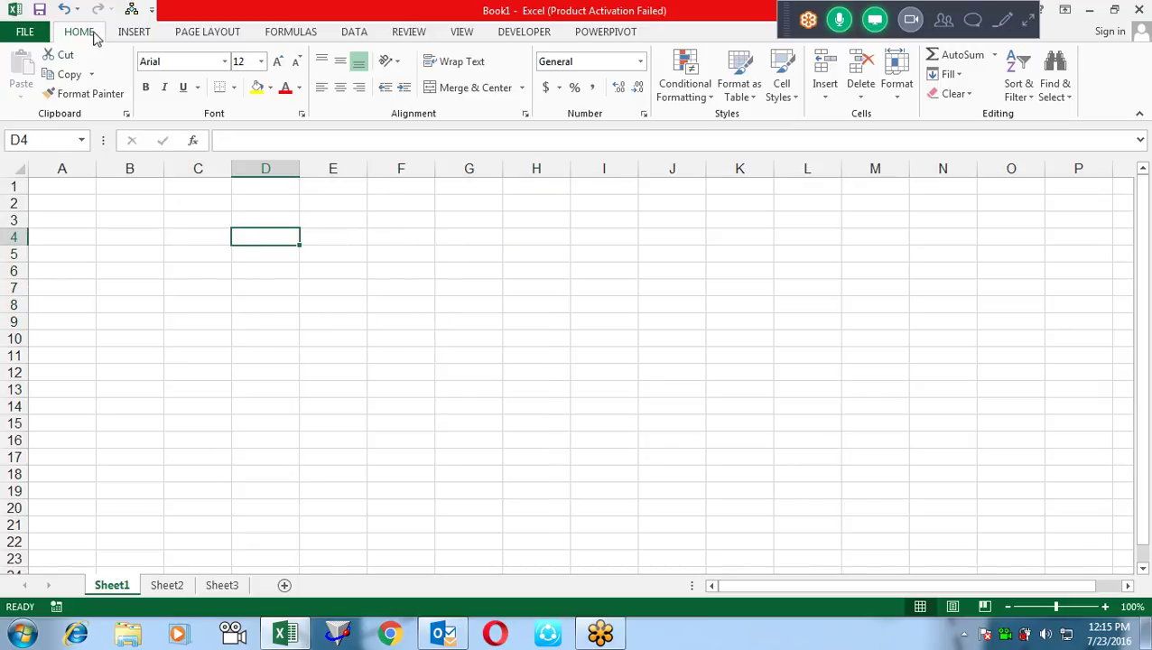
left_click(27, 32)
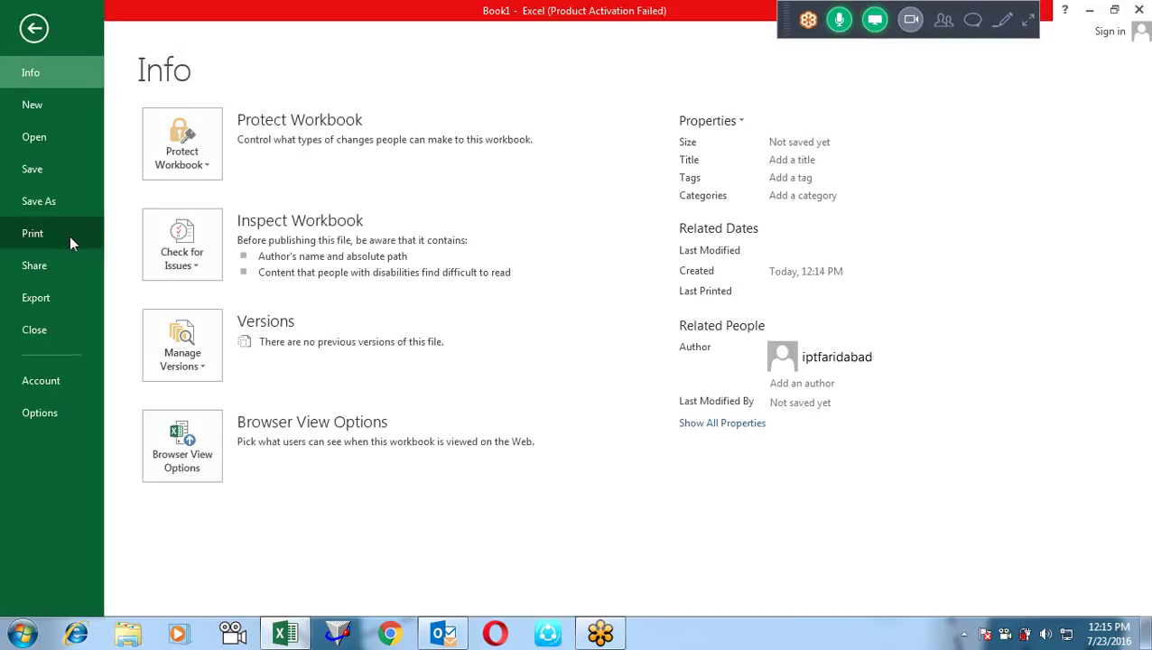
Open Excel Options, view the Advanced page, and close the dialog with Esc
left_click(75, 418)
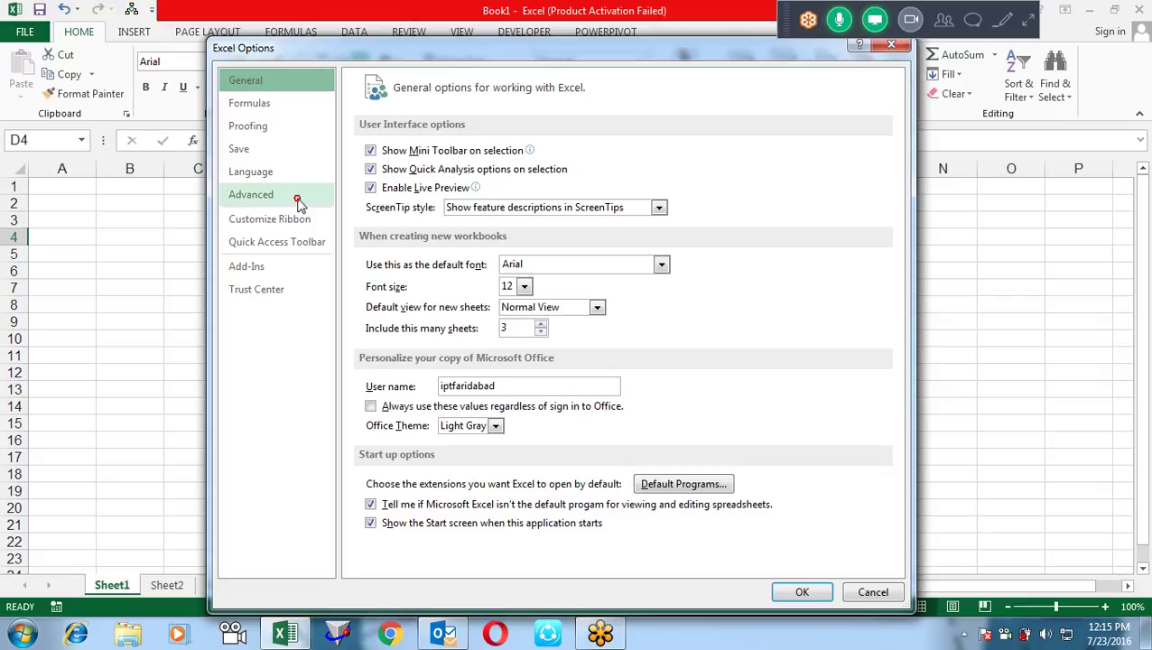
left_click(298, 200)
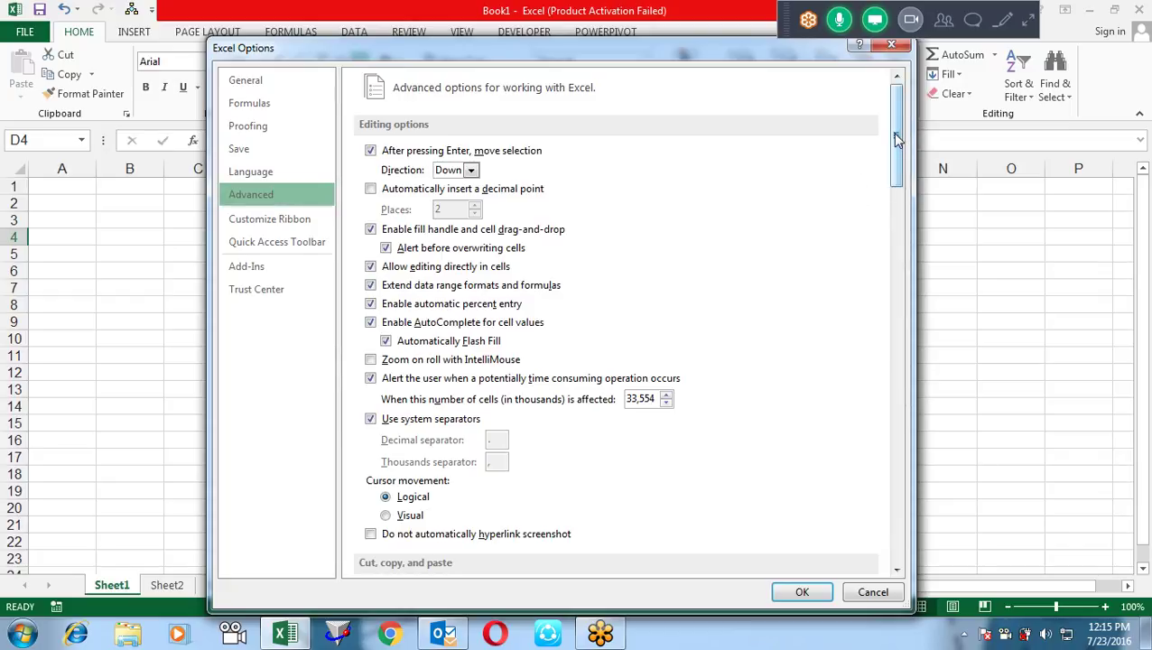
key("Escape")
Fill month names from jan down column C and weekdays from sun down column D
left_click(204, 203)
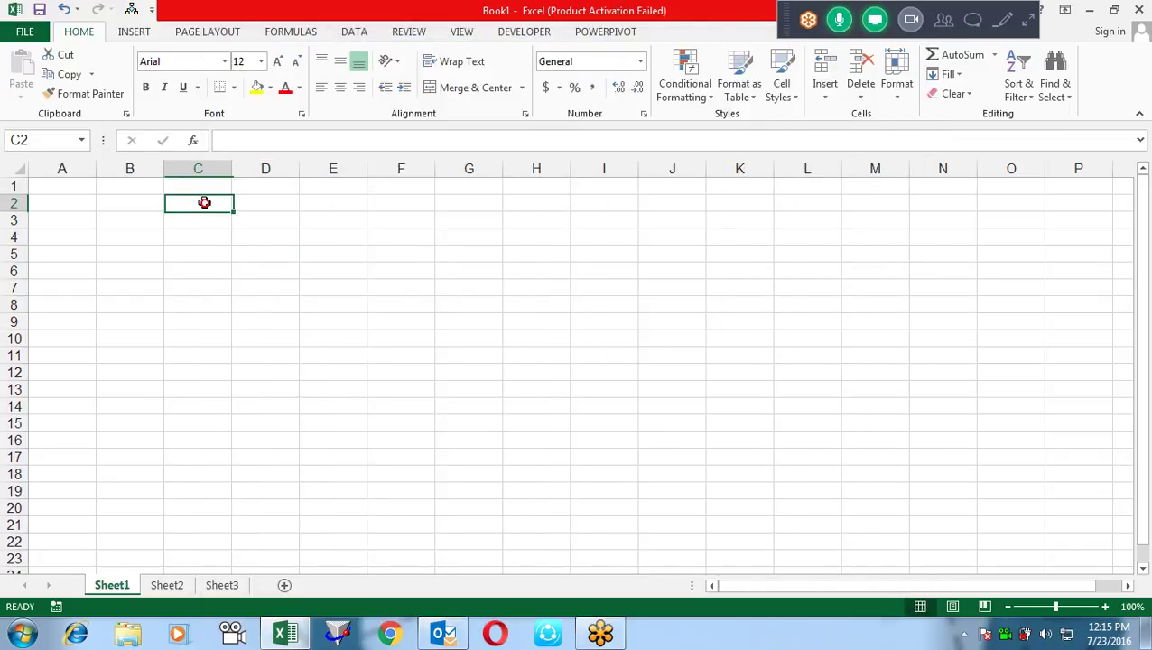
type("jan")
key("Return")
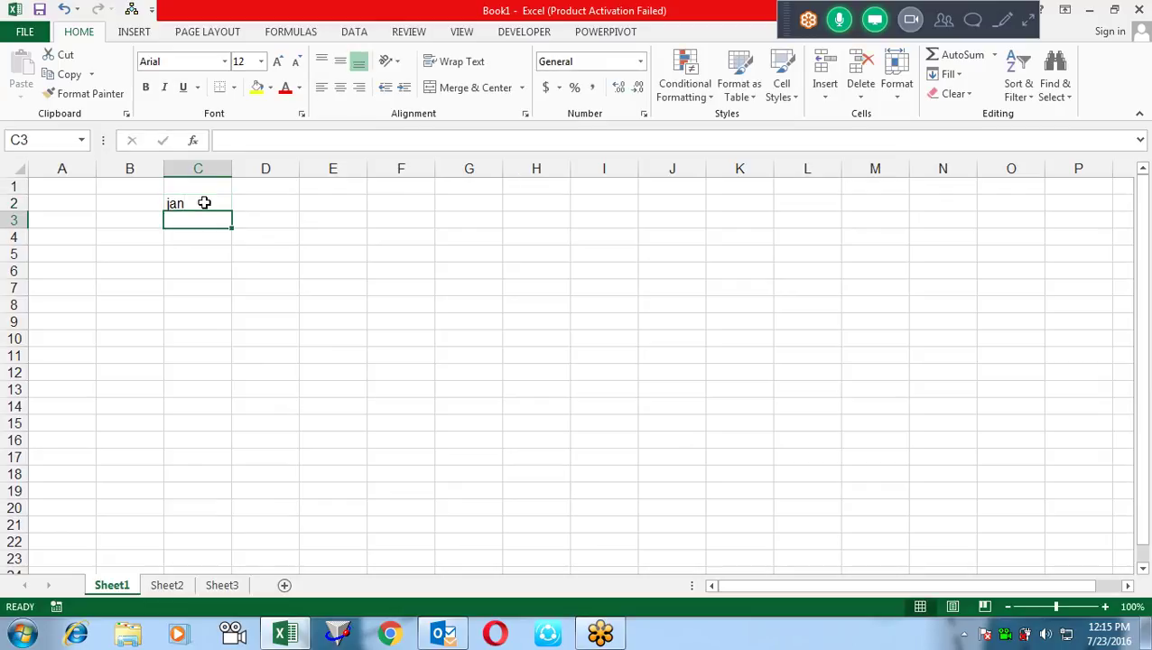
left_click(204, 202)
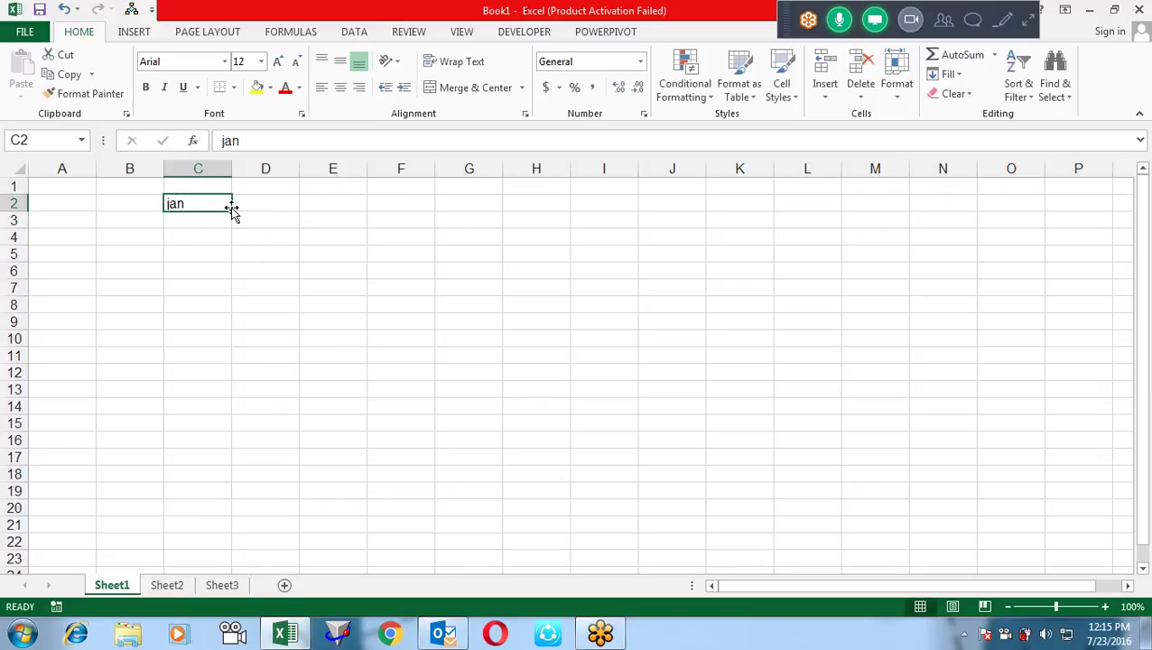
left_click_drag(231, 210, 231, 431)
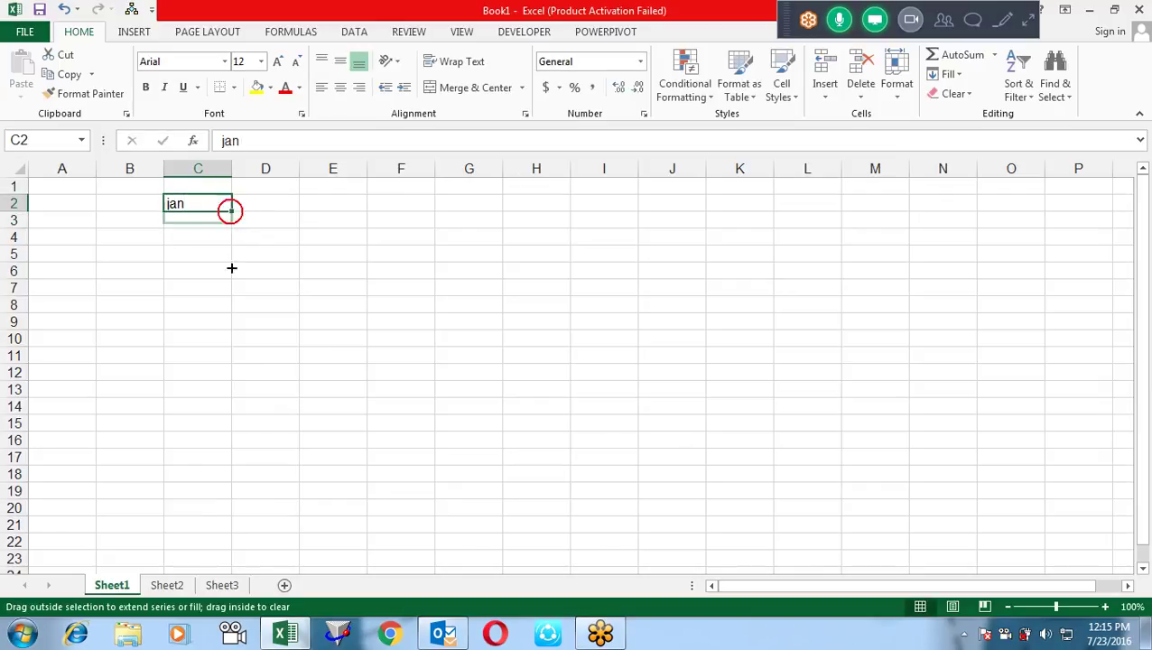
left_click(273, 199)
type("j")
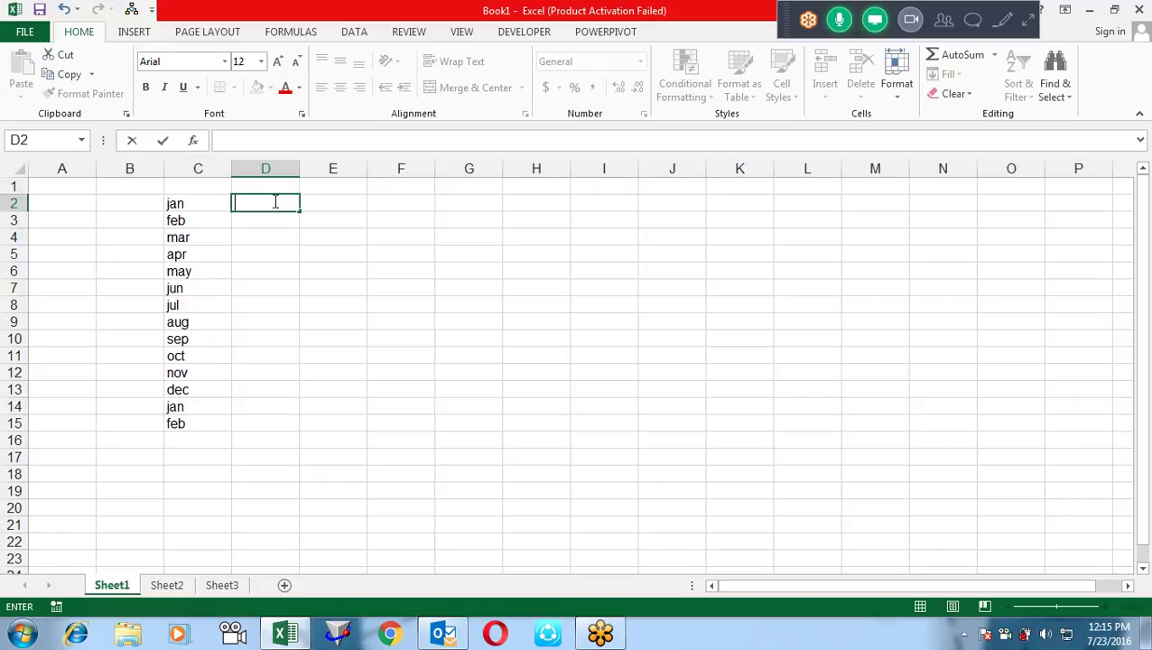
type("sund")
key("Return")
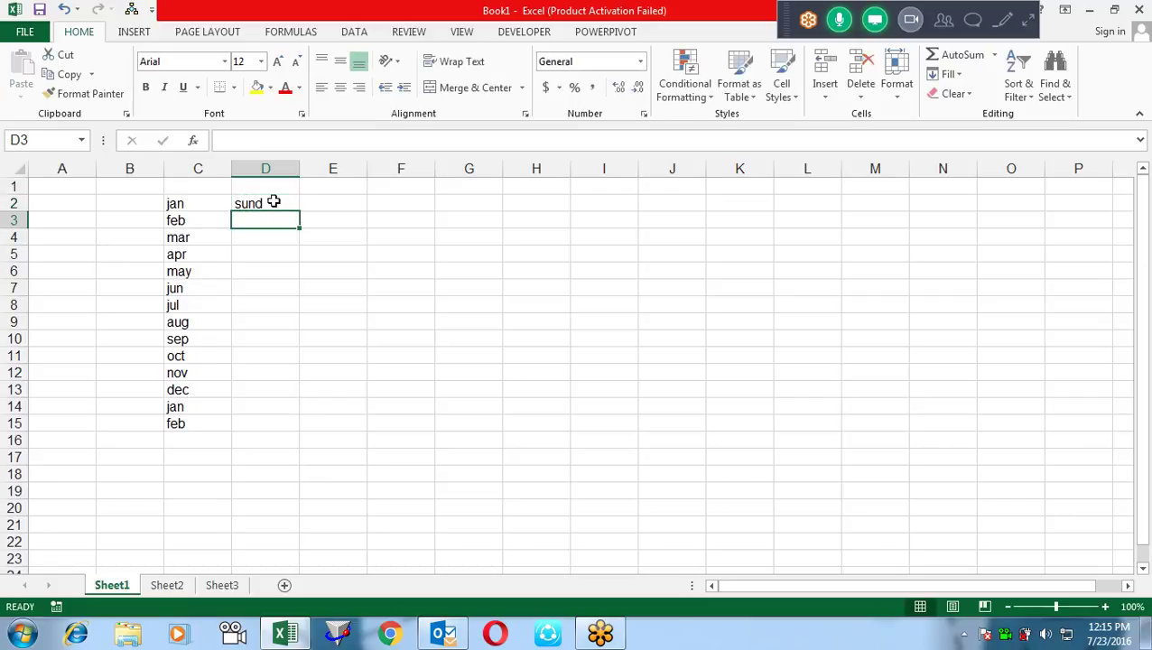
double_click(273, 201)
key("BackSpace")
key("Return")
left_click(274, 201)
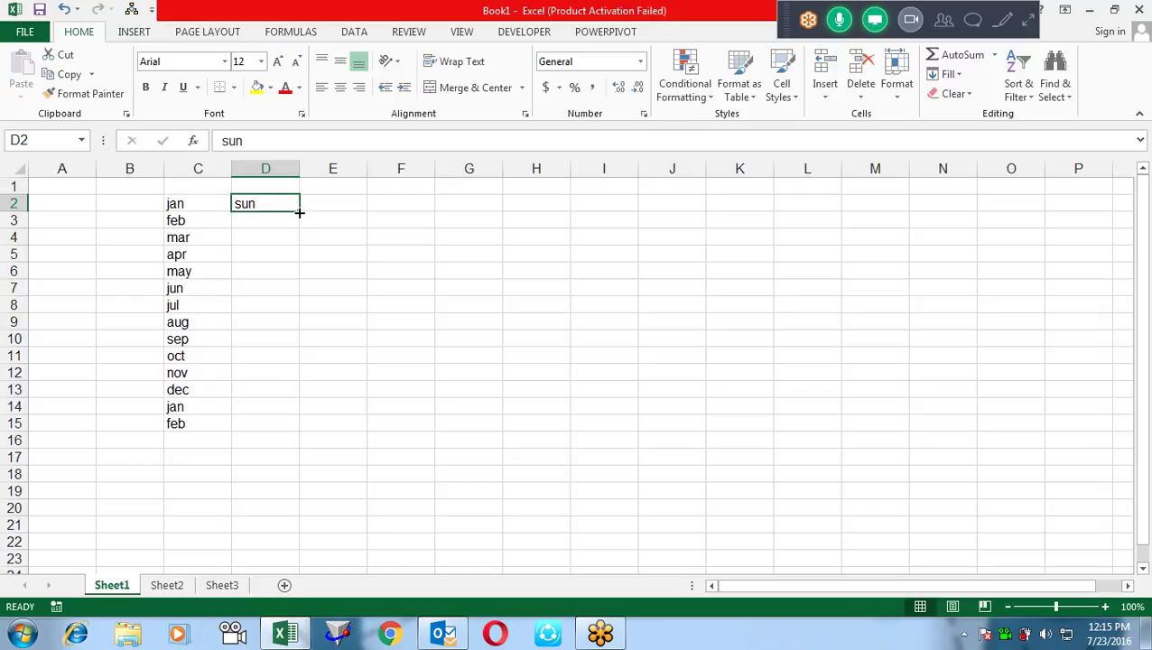
double_click(299, 212)
Fill the sandeep name list down column E and delhi city list down column F
left_click(334, 203)
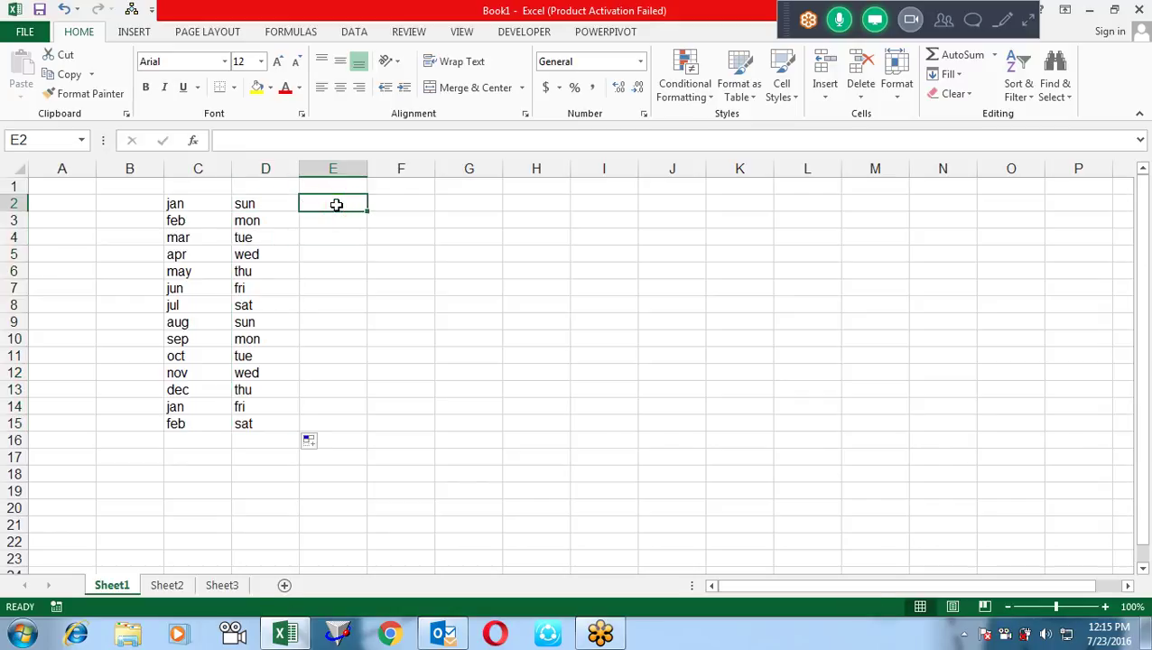
type("sandeep")
key("Return")
left_click(335, 204)
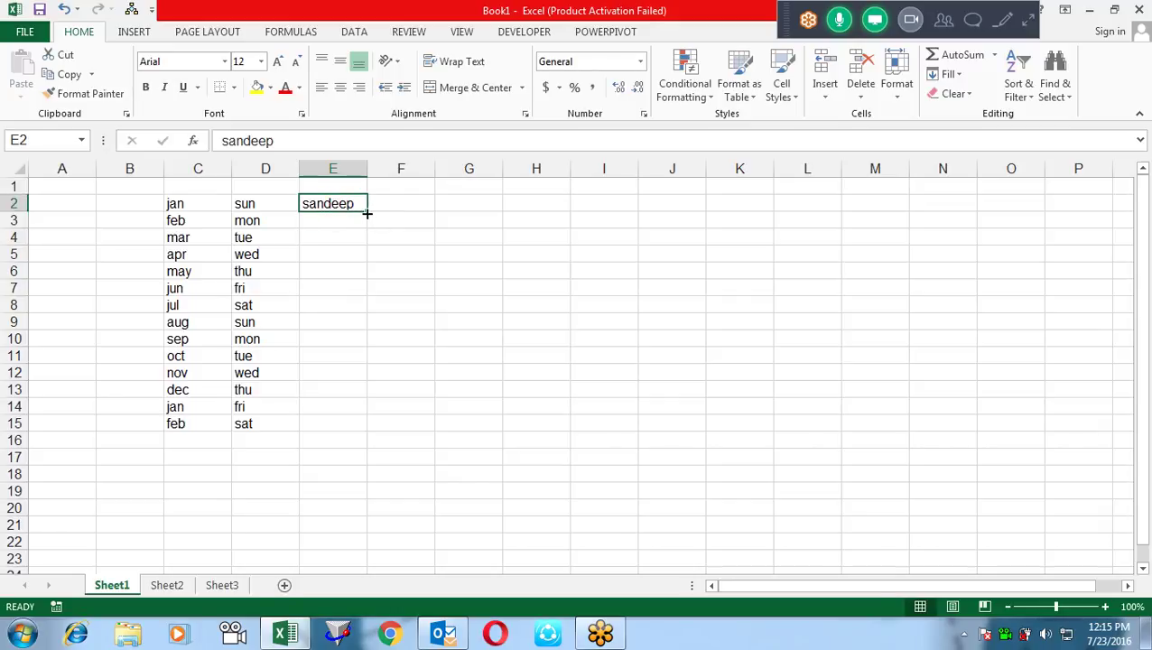
double_click(367, 213)
left_click(406, 202)
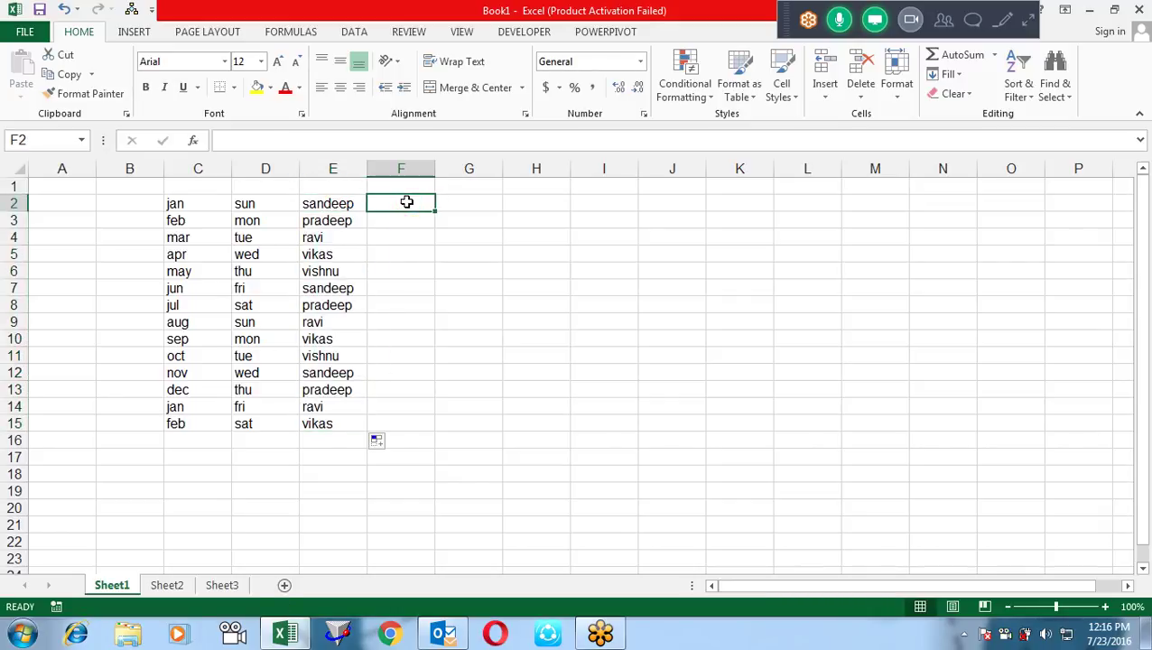
type("delhi")
key("Return")
left_click(391, 203)
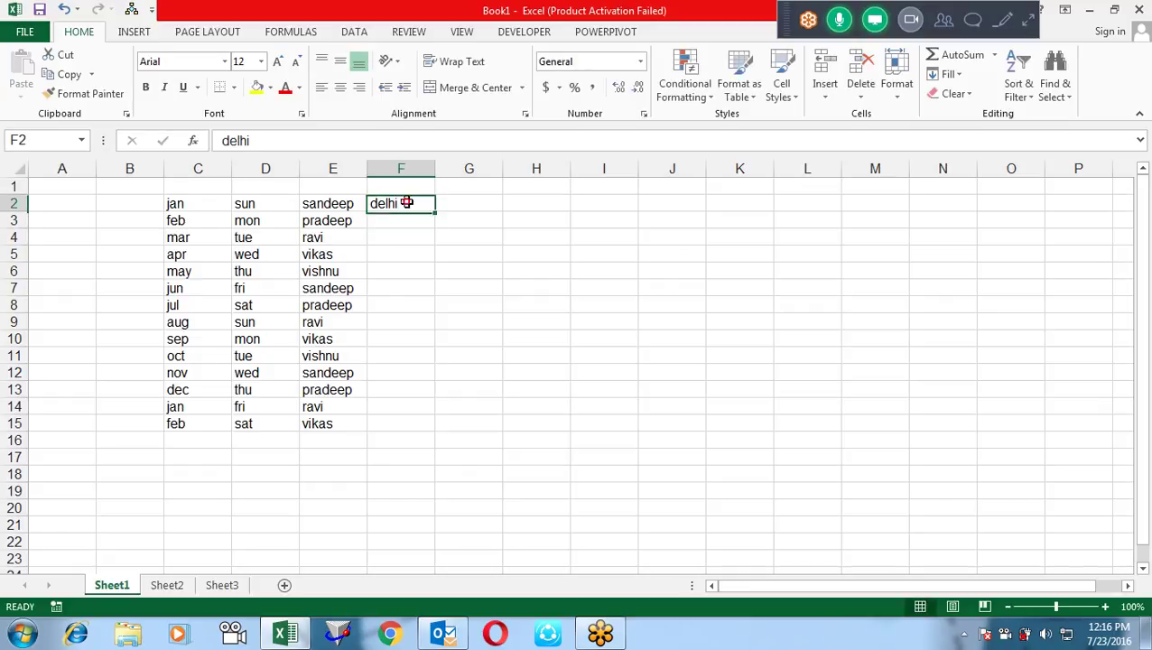
double_click(436, 213)
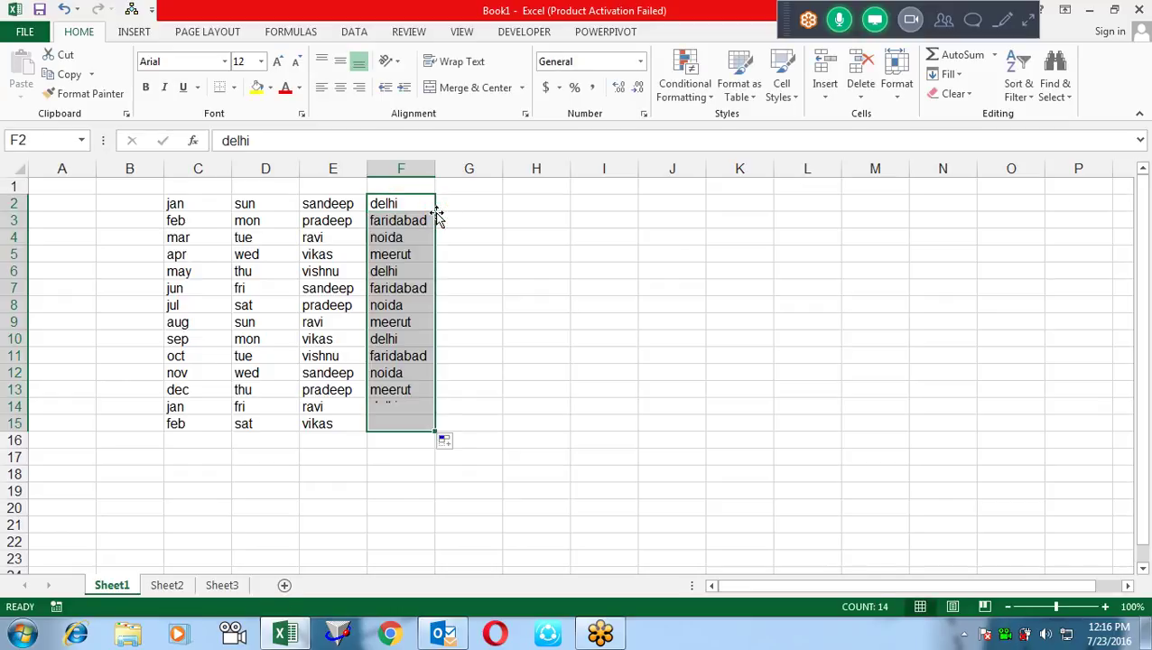
Enter Mouse in G2 and fill the Mouse, pen drive, laptop, charger series to G15
left_click(471, 209)
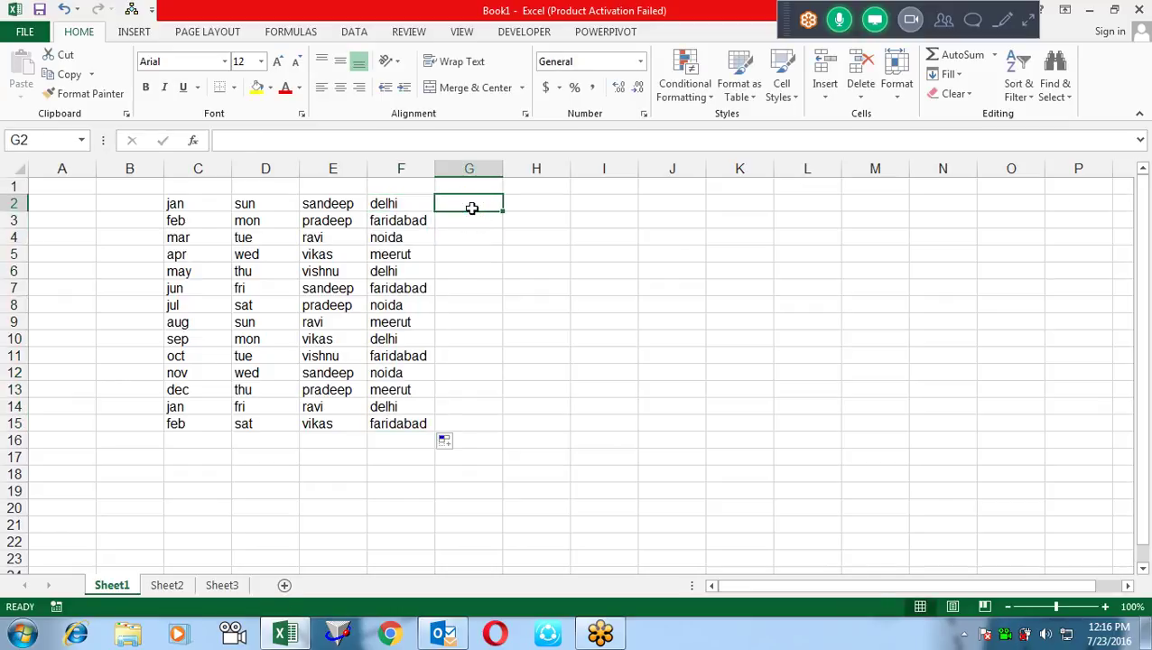
type("Mou")
key("Return")
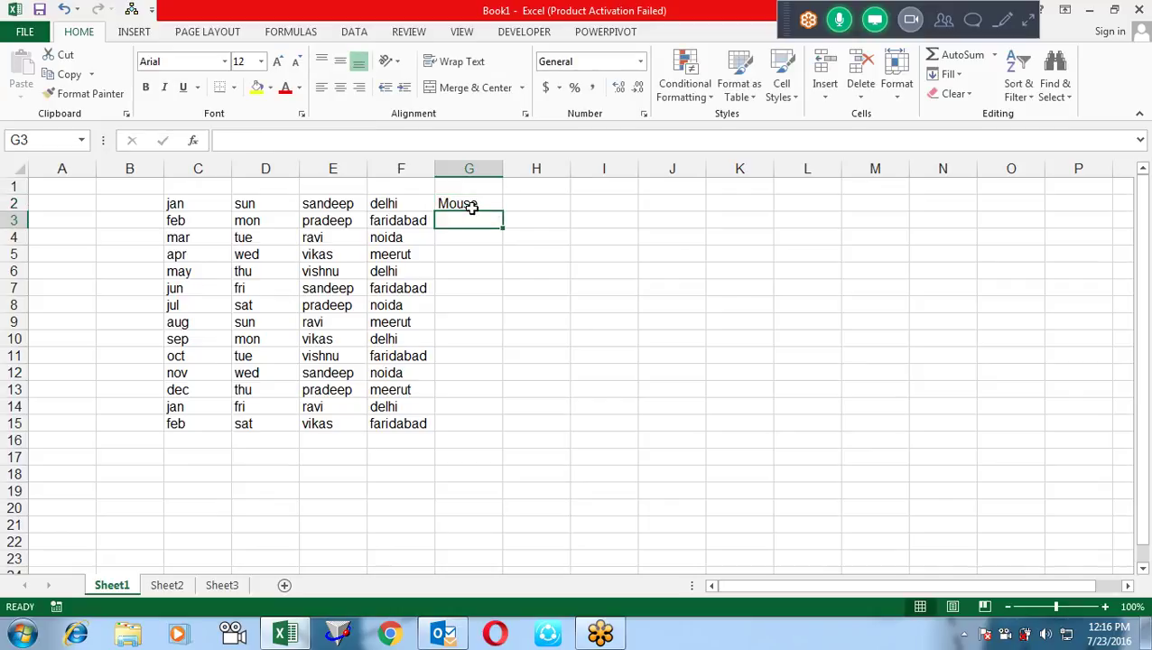
left_click(472, 209)
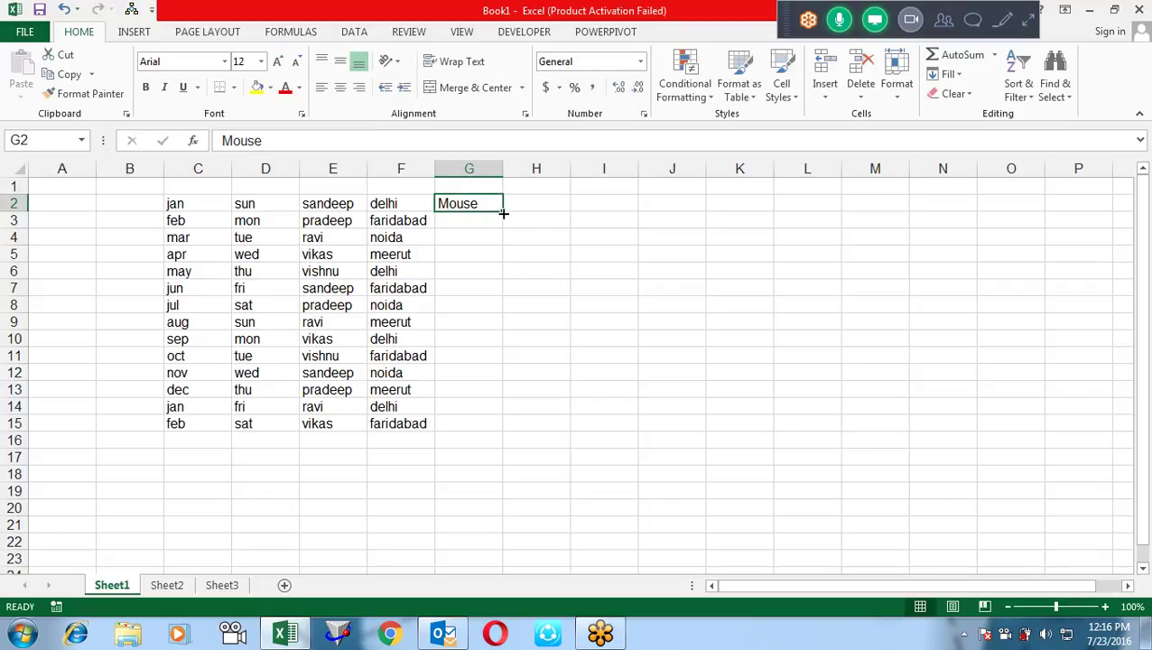
double_click(503, 213)
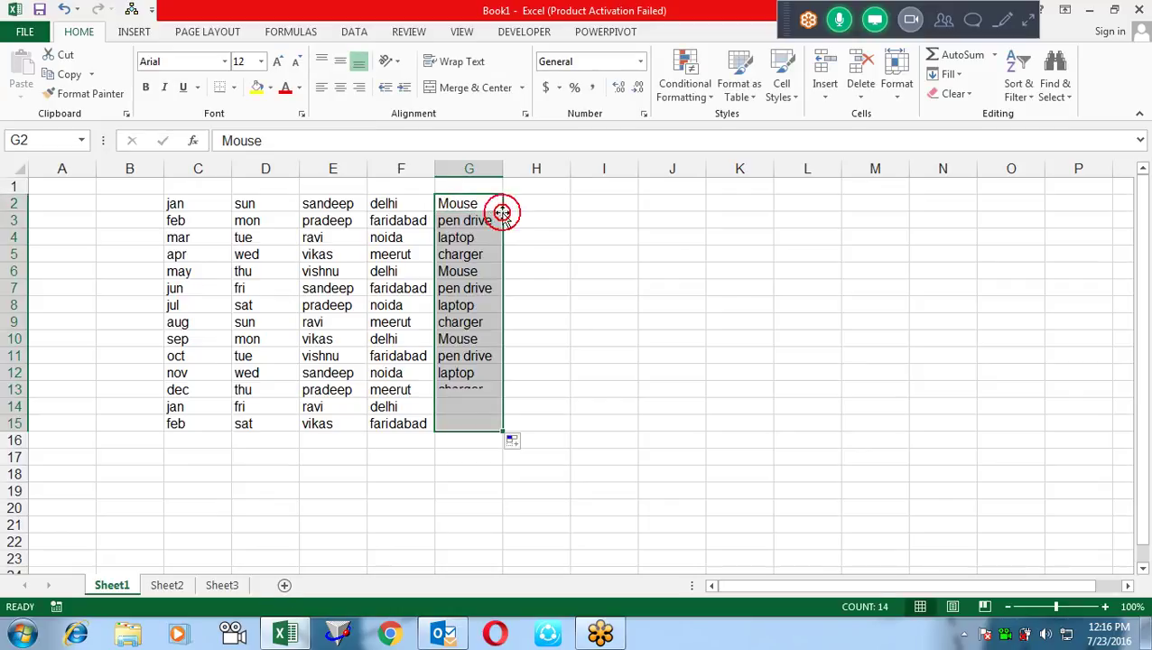
left_click(580, 217)
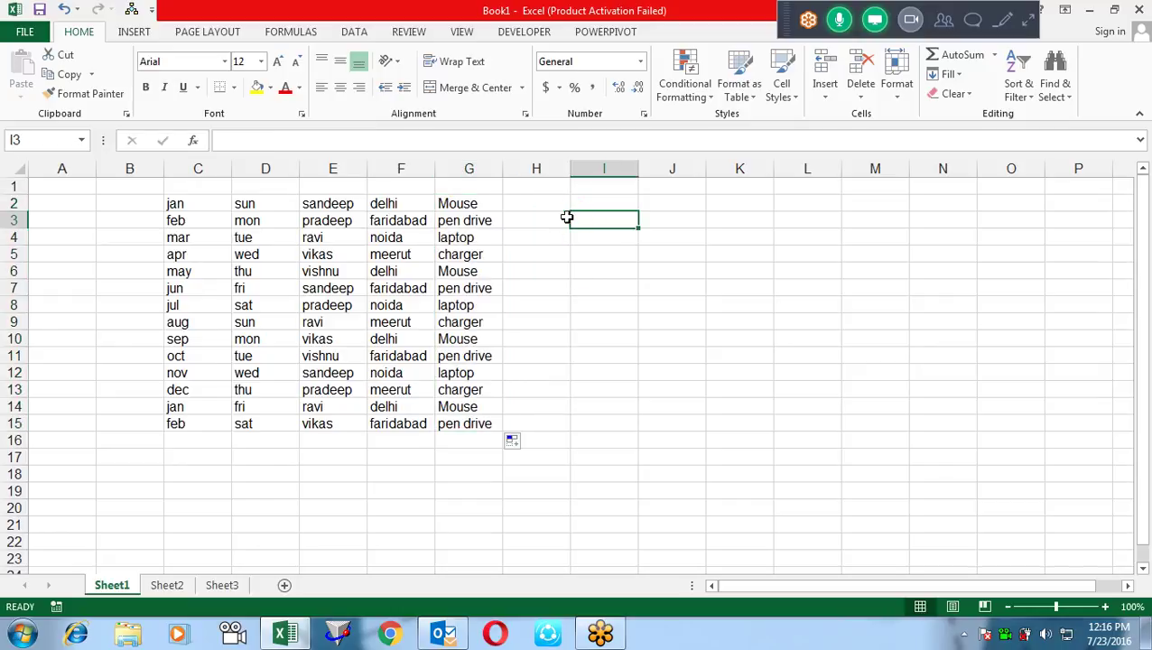
Open Advanced options' Custom Lists and inspect the existing weekday, month, product, name and city lists
left_click(27, 34)
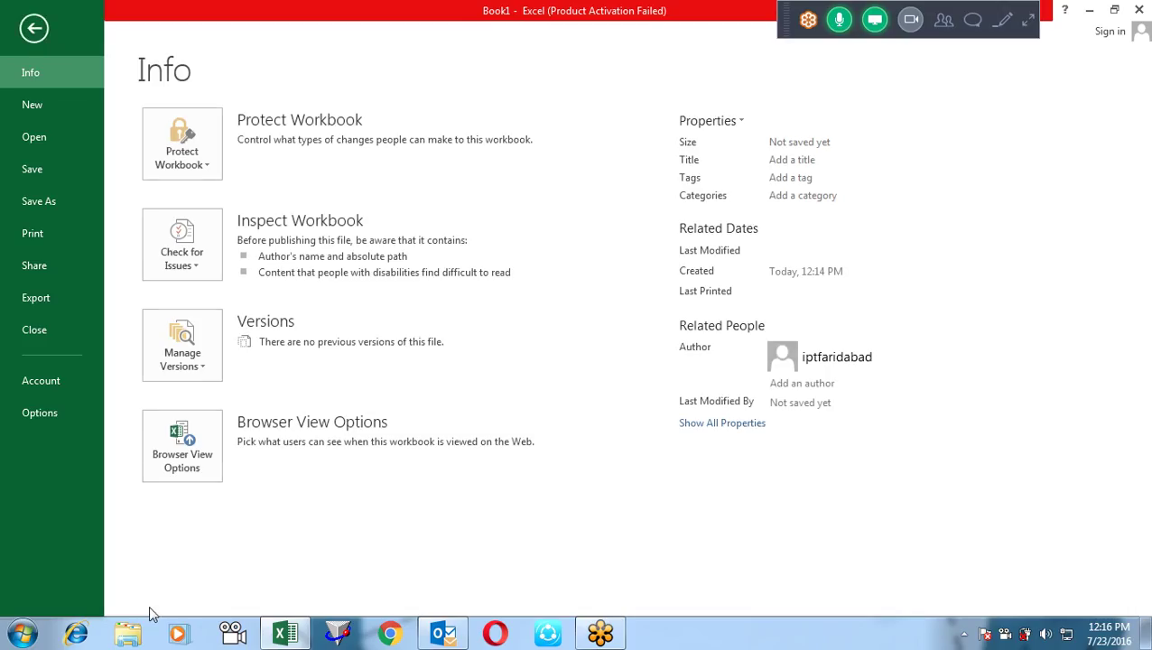
left_click(72, 413)
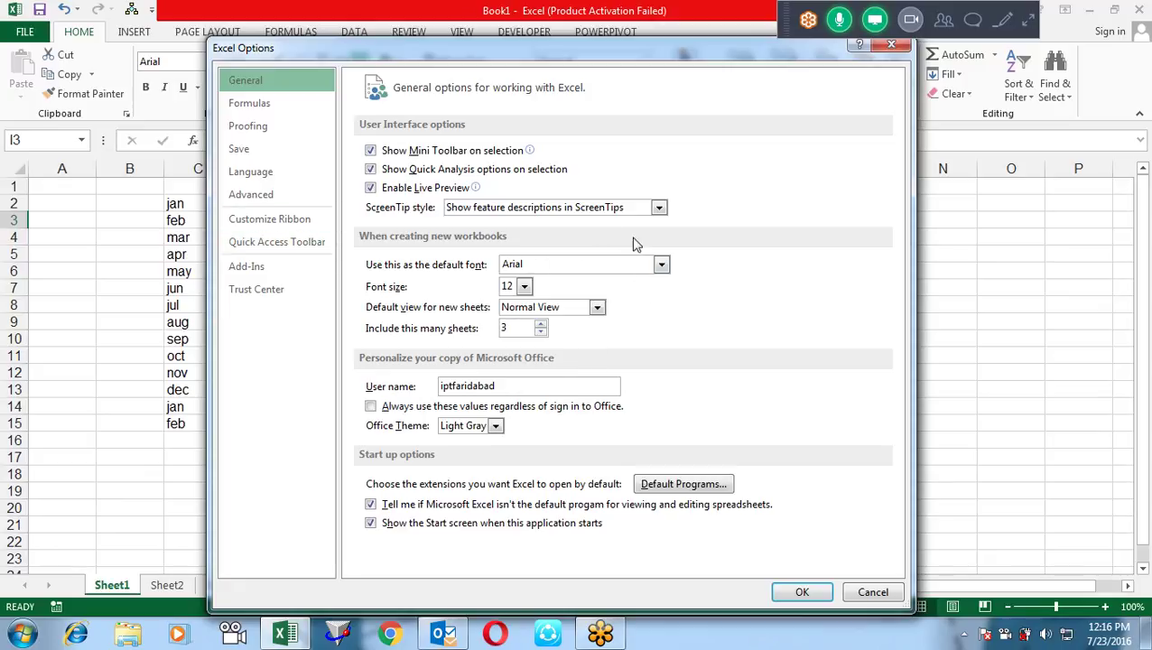
left_click(275, 197)
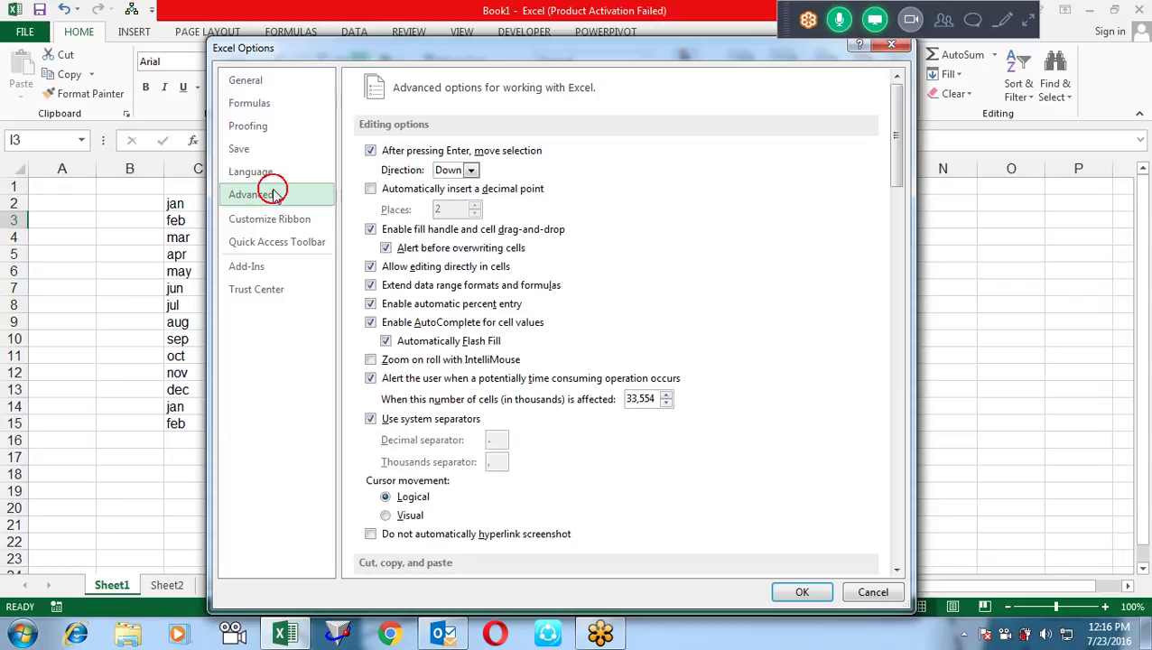
left_click_drag(893, 124, 892, 555)
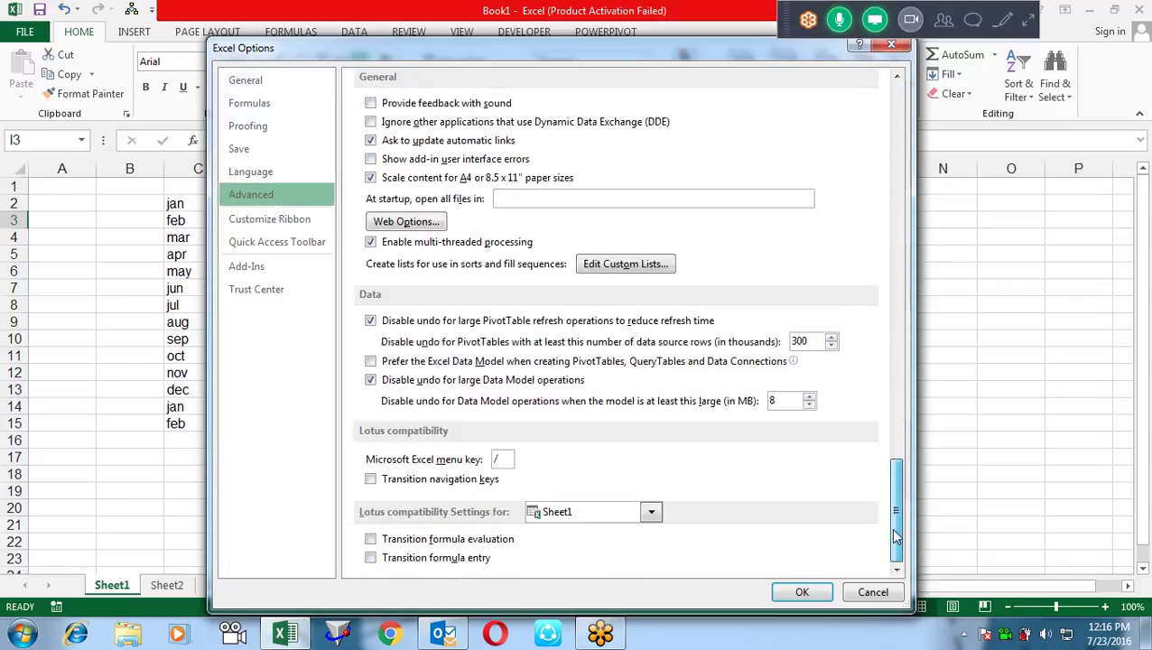
left_click(625, 267)
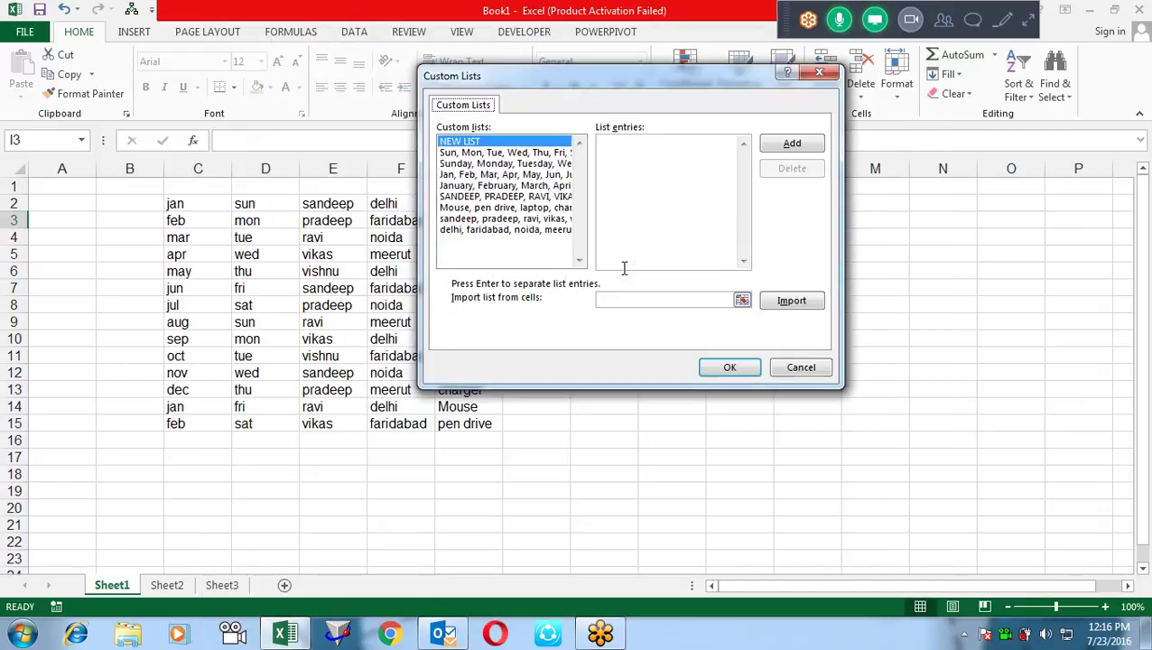
left_click(518, 154)
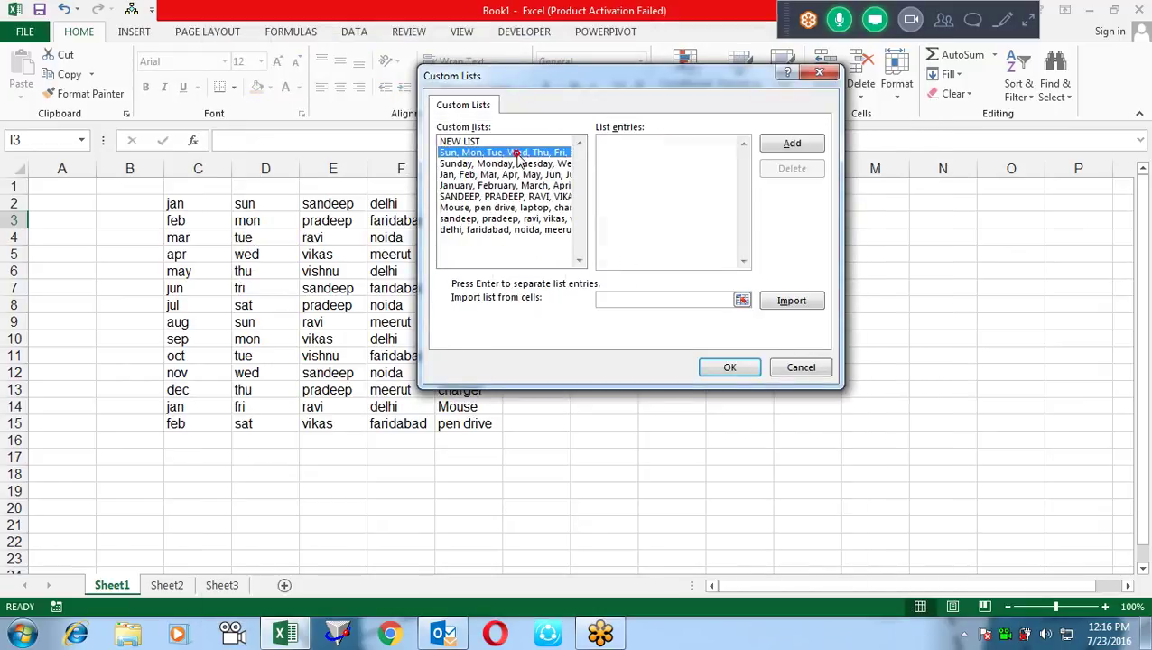
left_click(524, 164)
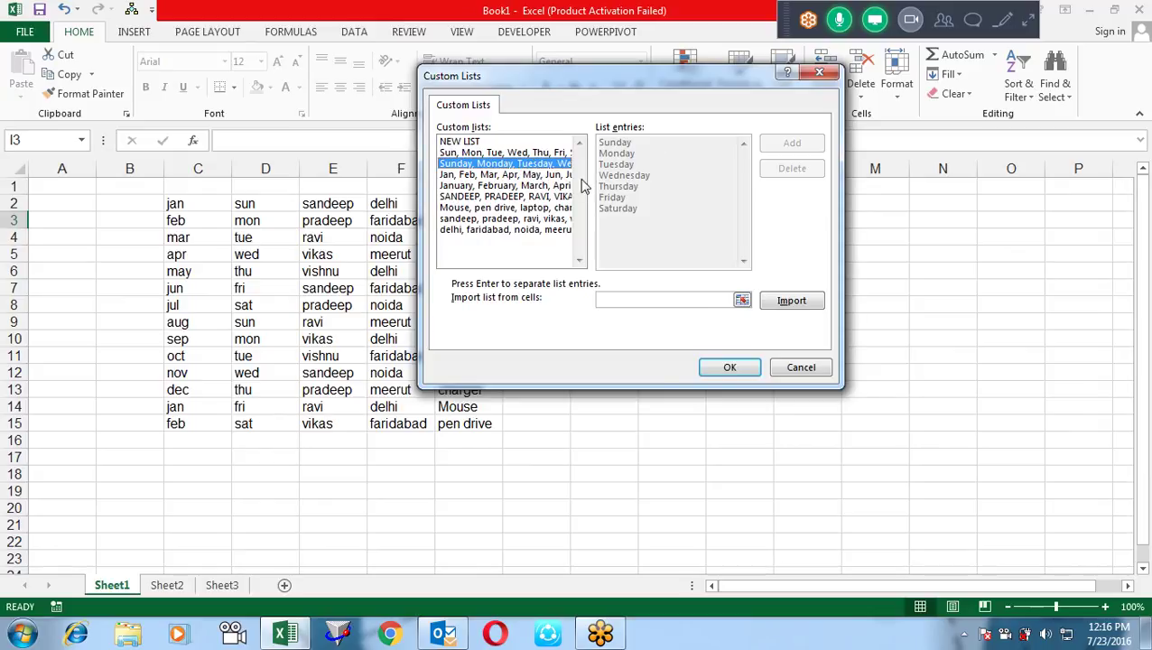
left_click(547, 174)
left_click(548, 185)
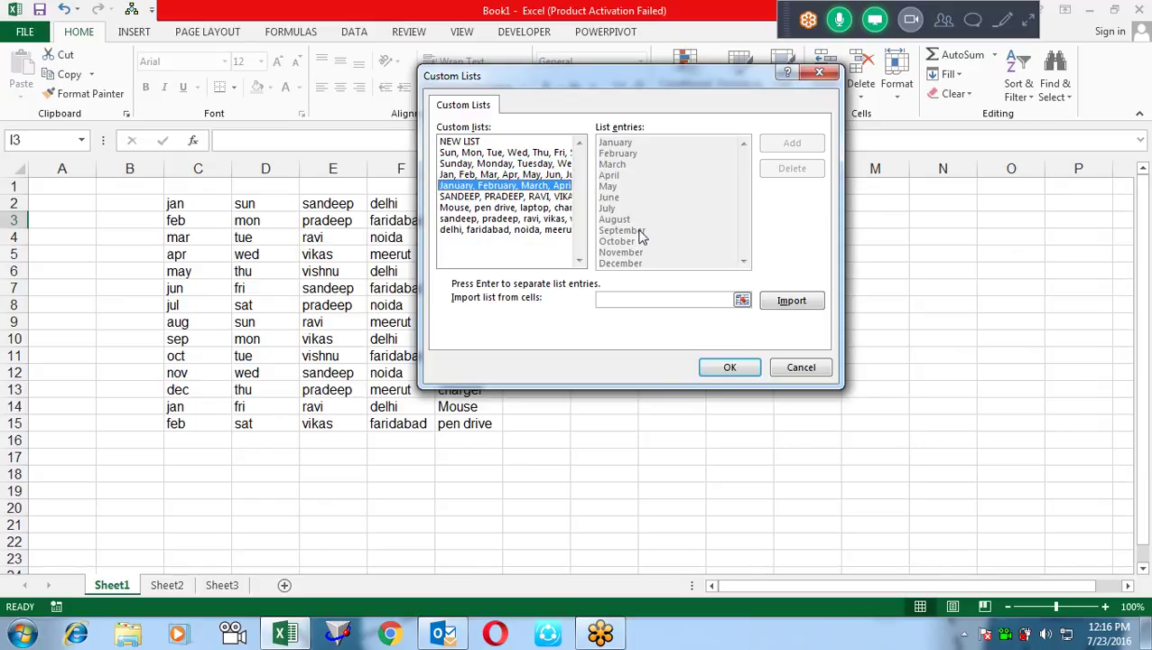
left_click(561, 208)
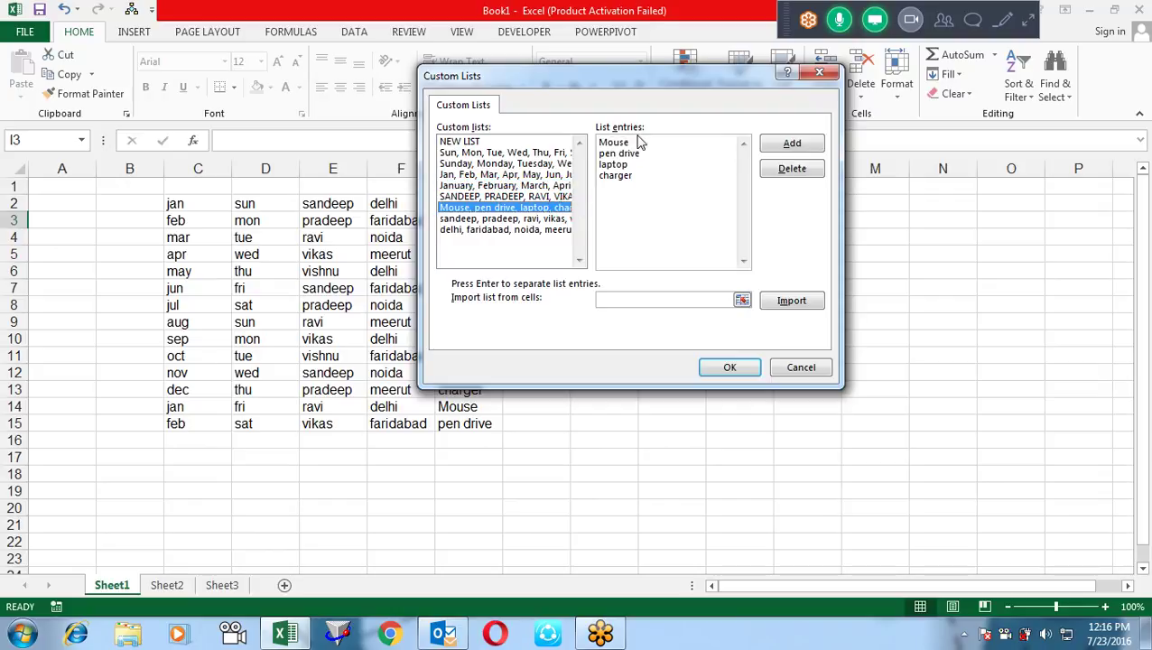
left_click(541, 197)
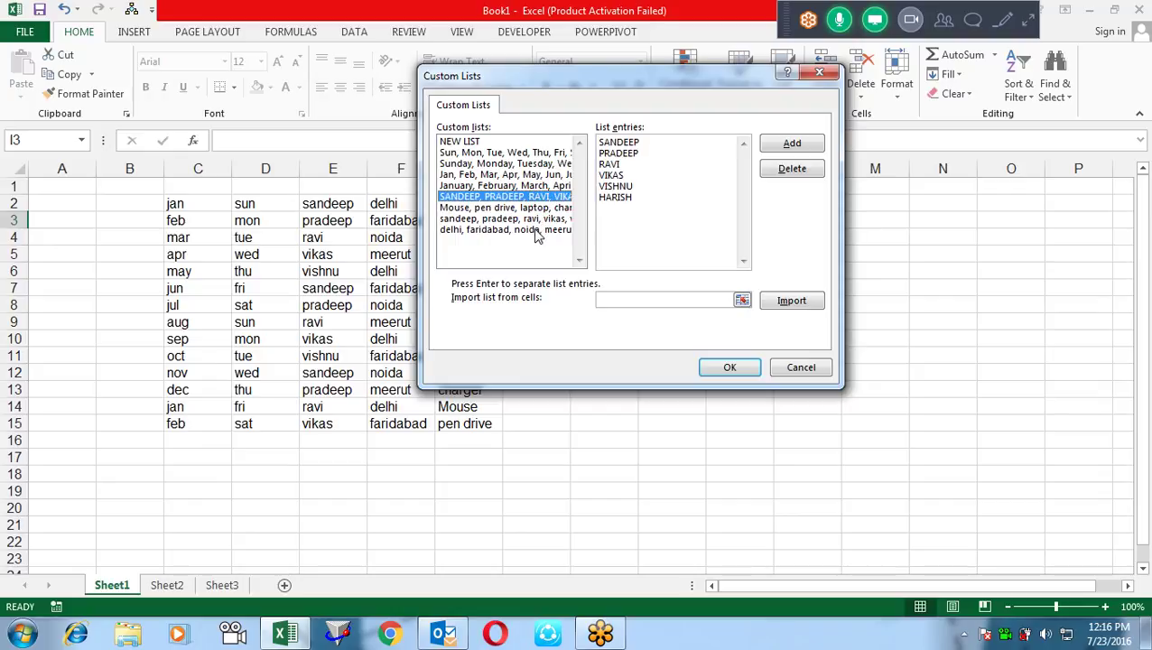
left_click(535, 231)
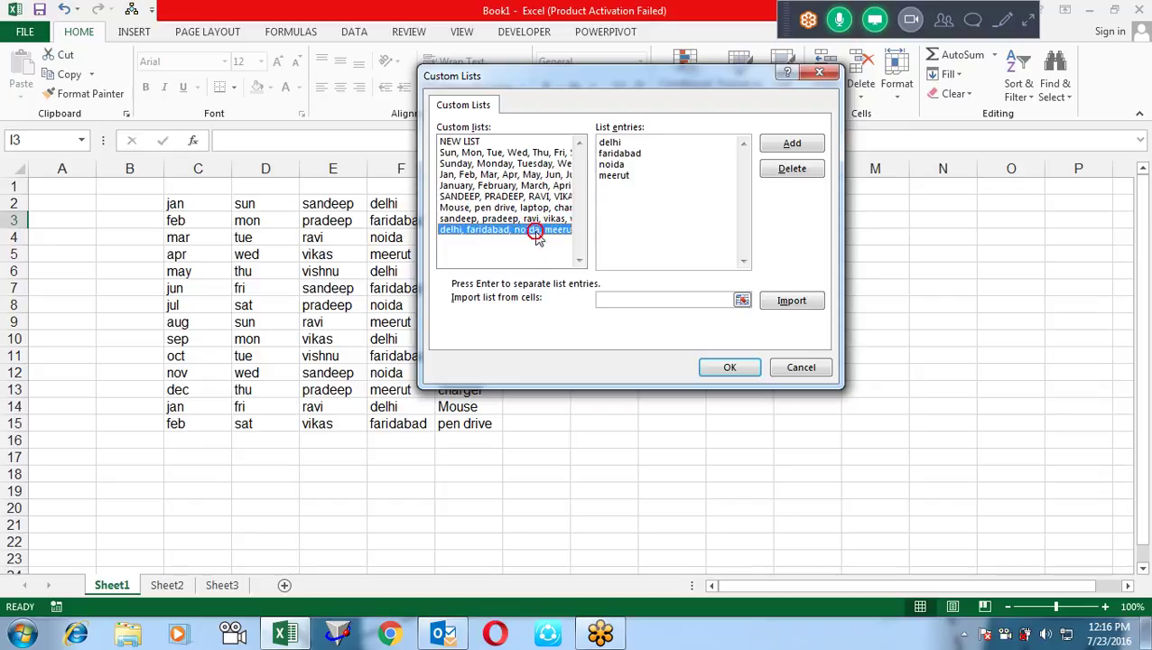
Import $F$2:$F$10 as a new custom list and close Options with OK
left_click(475, 145)
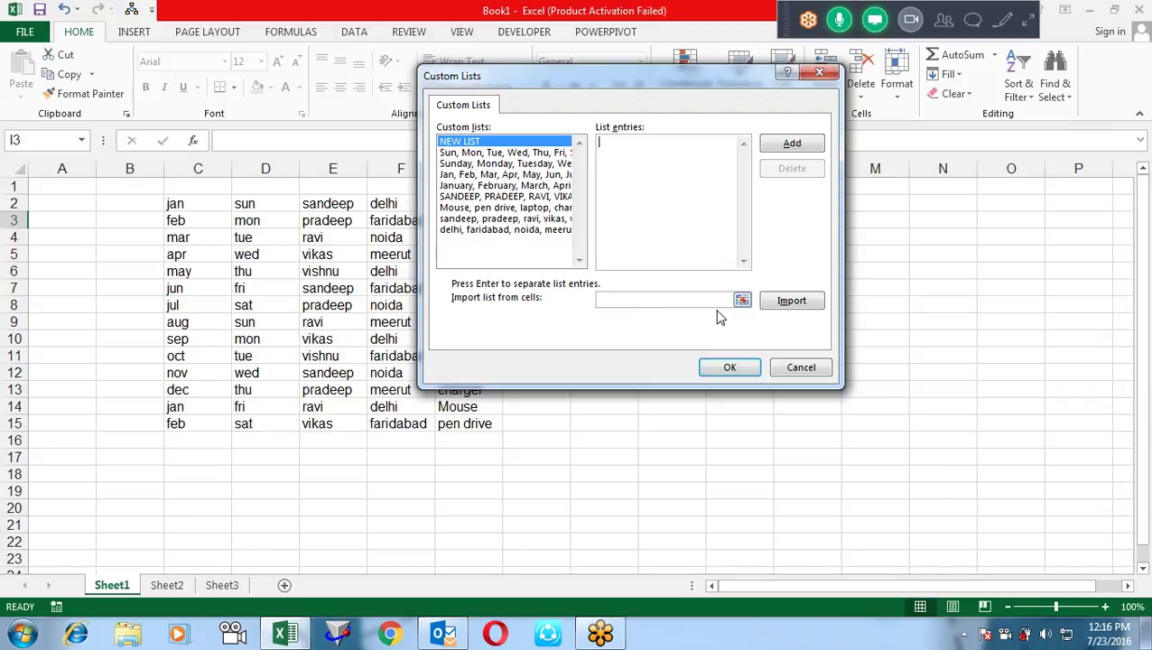
left_click(740, 302)
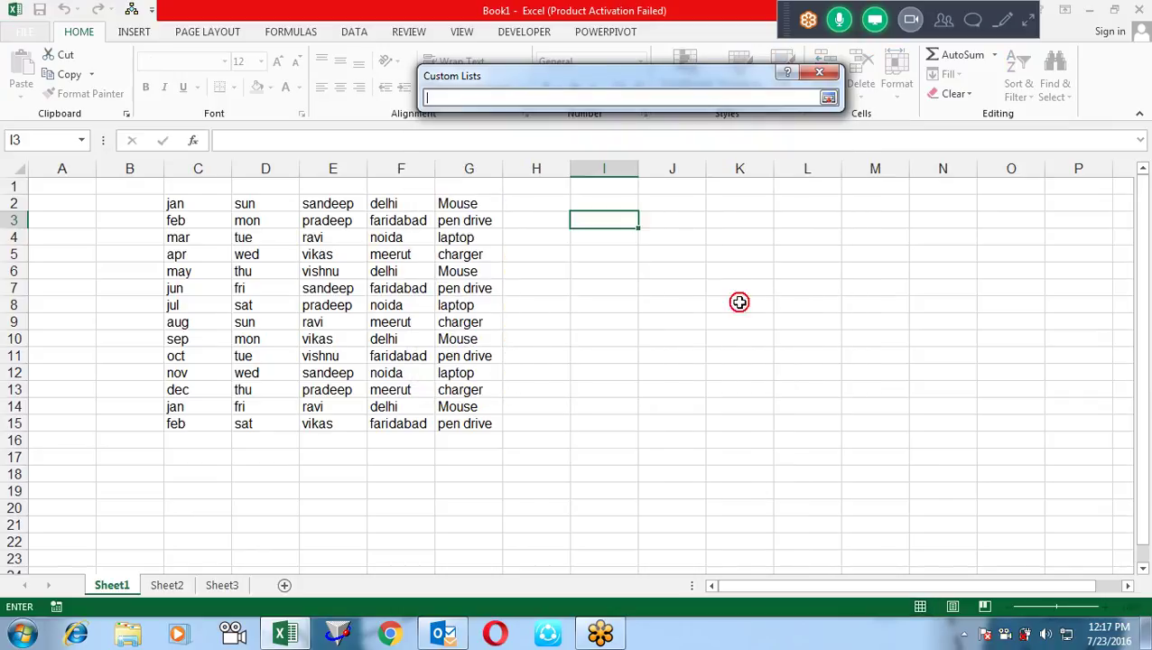
left_click(400, 206)
left_click_drag(400, 206, 398, 336)
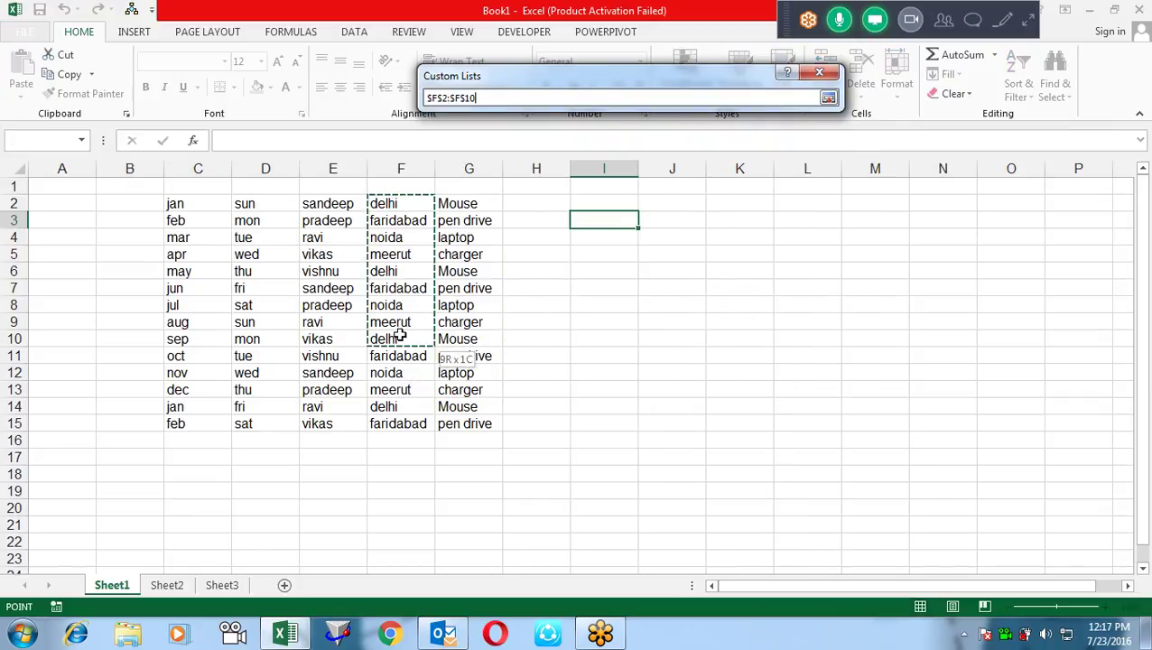
left_click(829, 99)
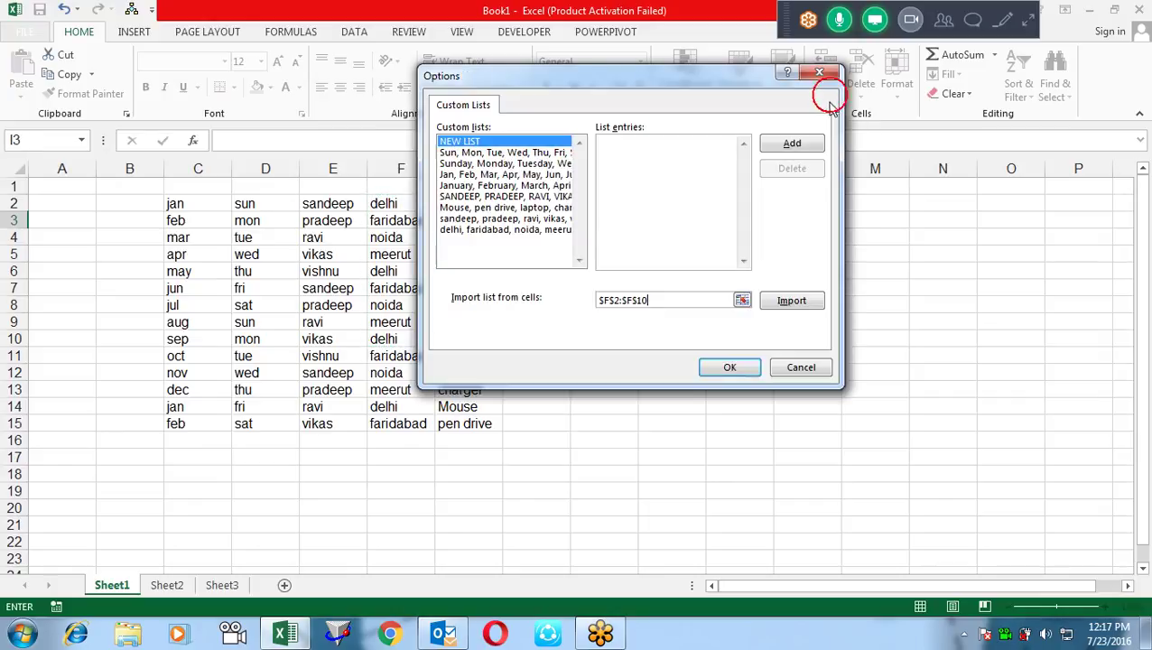
left_click(791, 303)
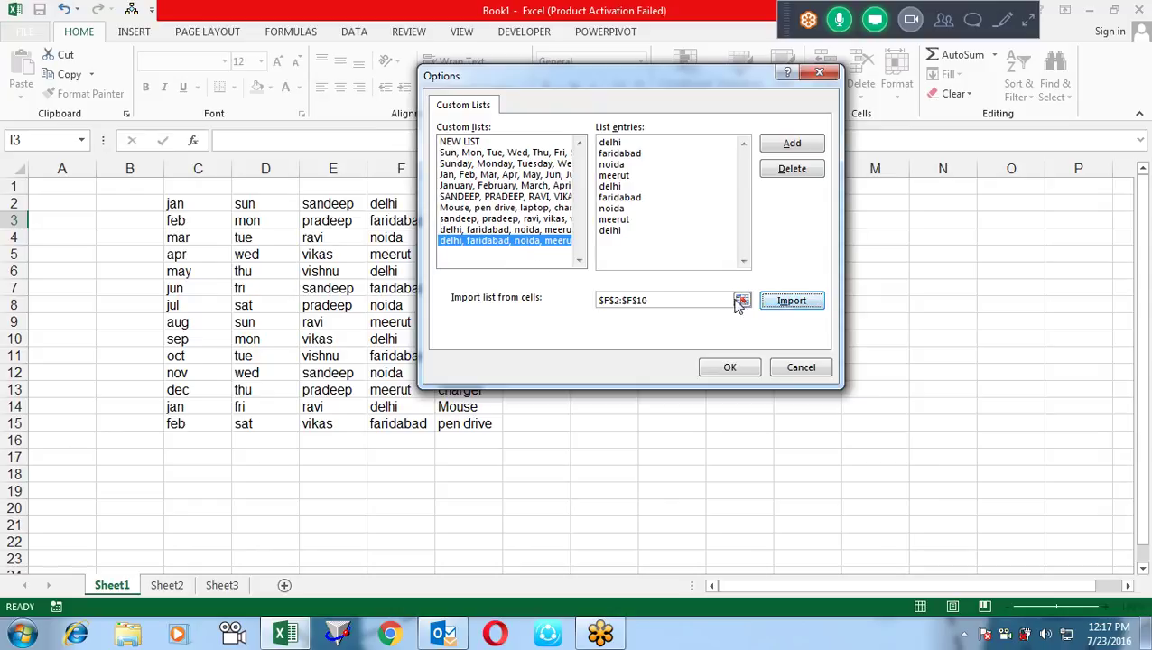
left_click(823, 366)
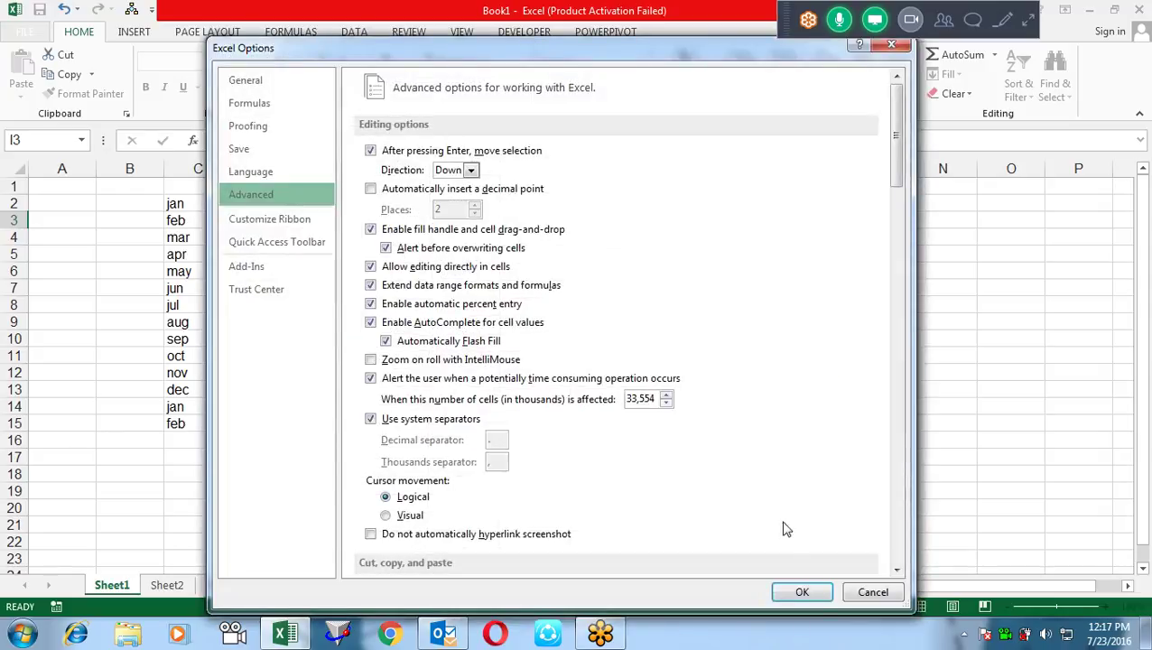
left_click(801, 590)
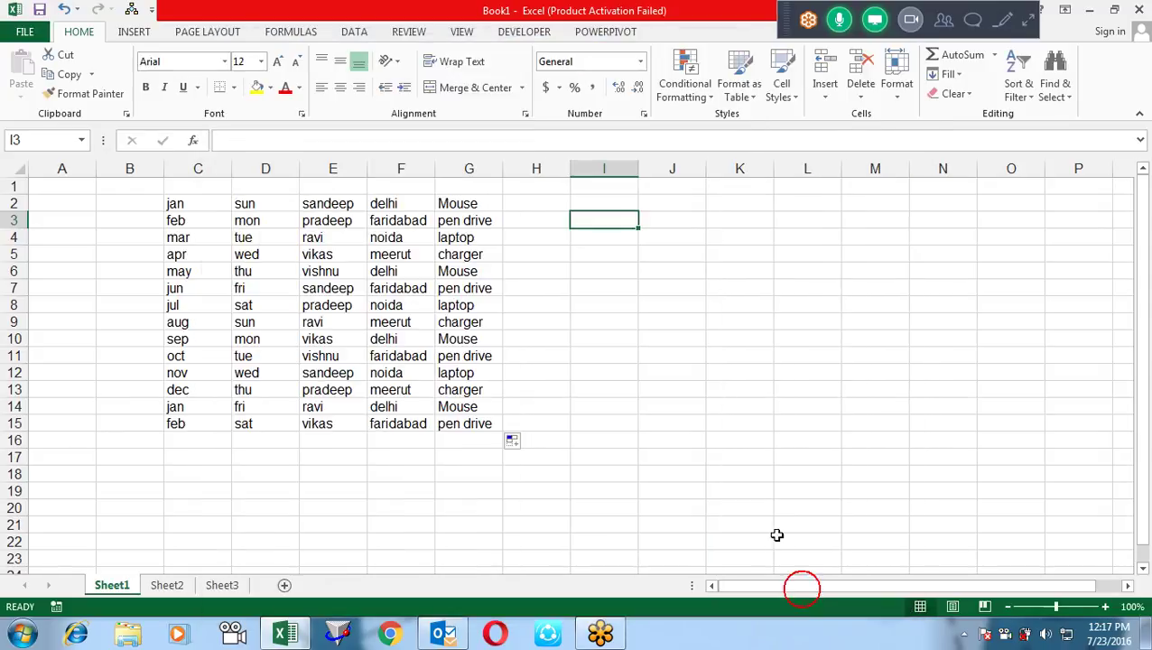
Enter ravi in H3 and fill the name series down to H13
left_click(557, 226)
type("ravi")
key("Return")
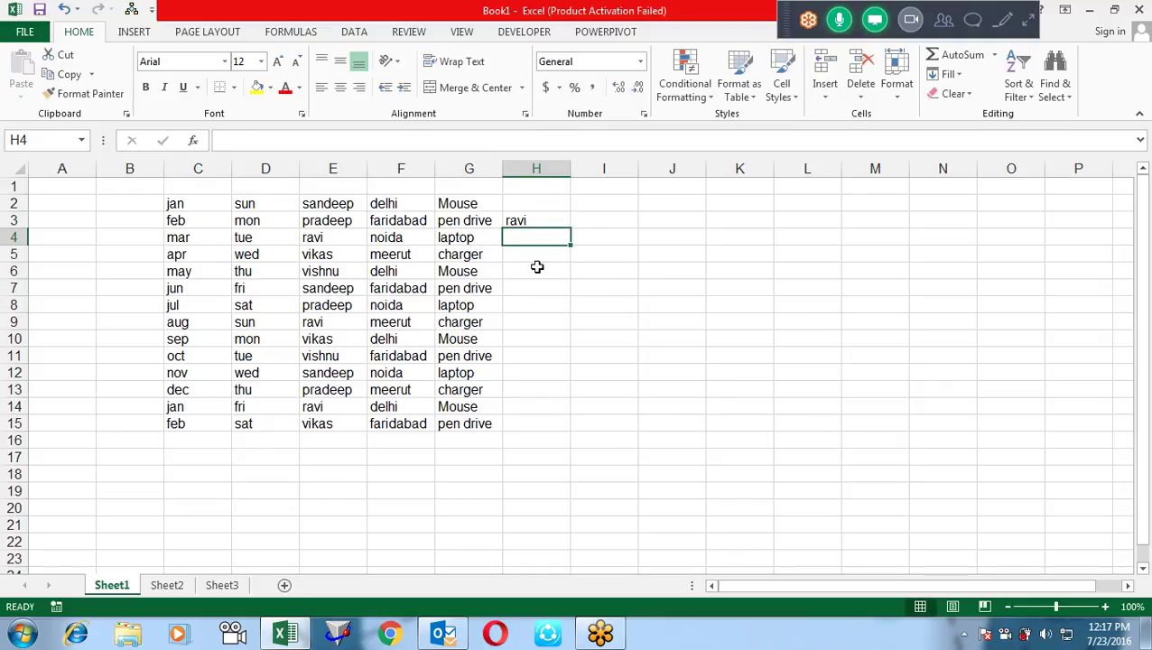
left_click(558, 216)
left_click_drag(569, 230, 564, 328)
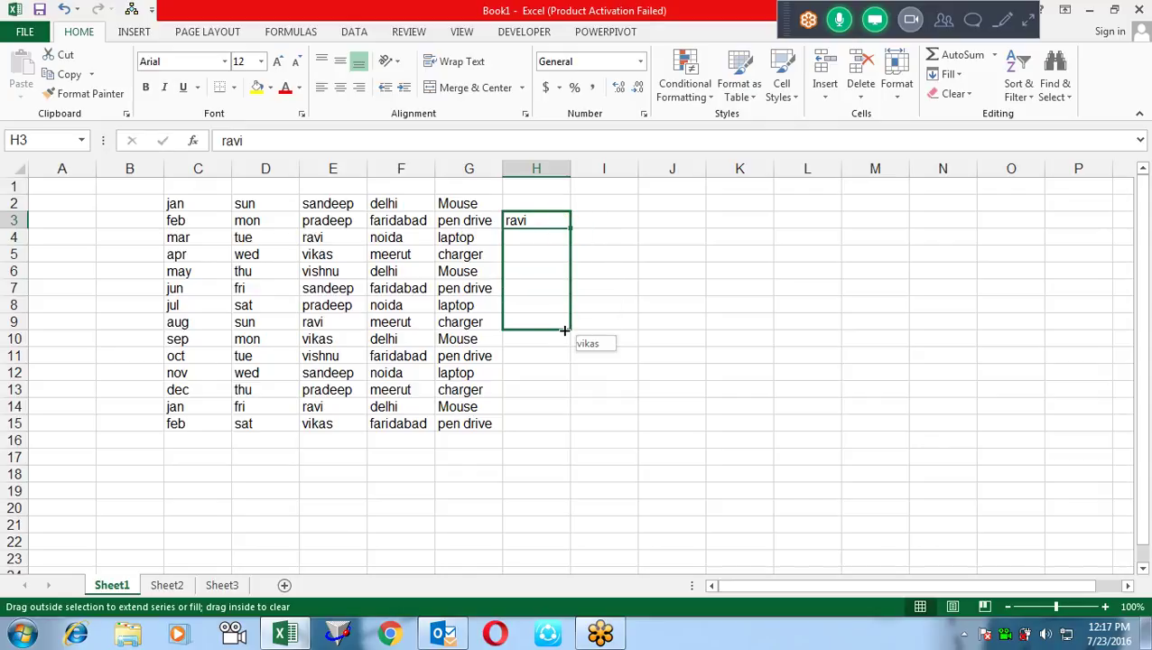
left_click_drag(564, 328, 561, 402)
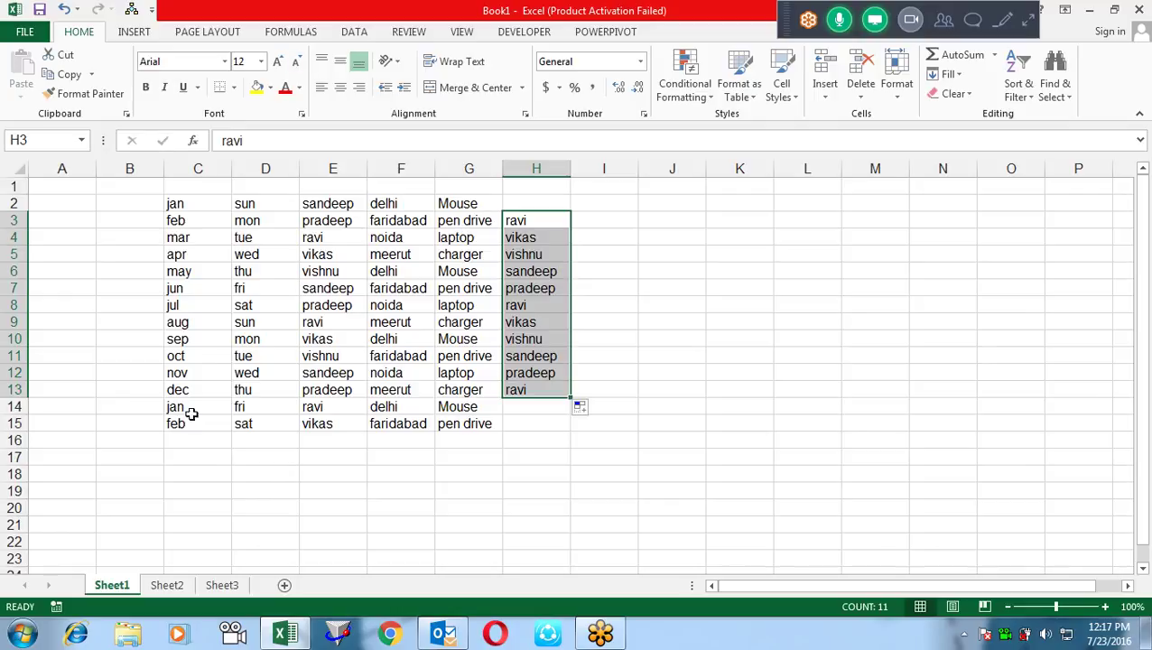
Clear all sample data in C2:I16 and open the workbook Info page
mouse_move(195, 200)
left_mouse_down()
mouse_move(611, 404)
mouse_move(597, 436)
left_mouse_up()
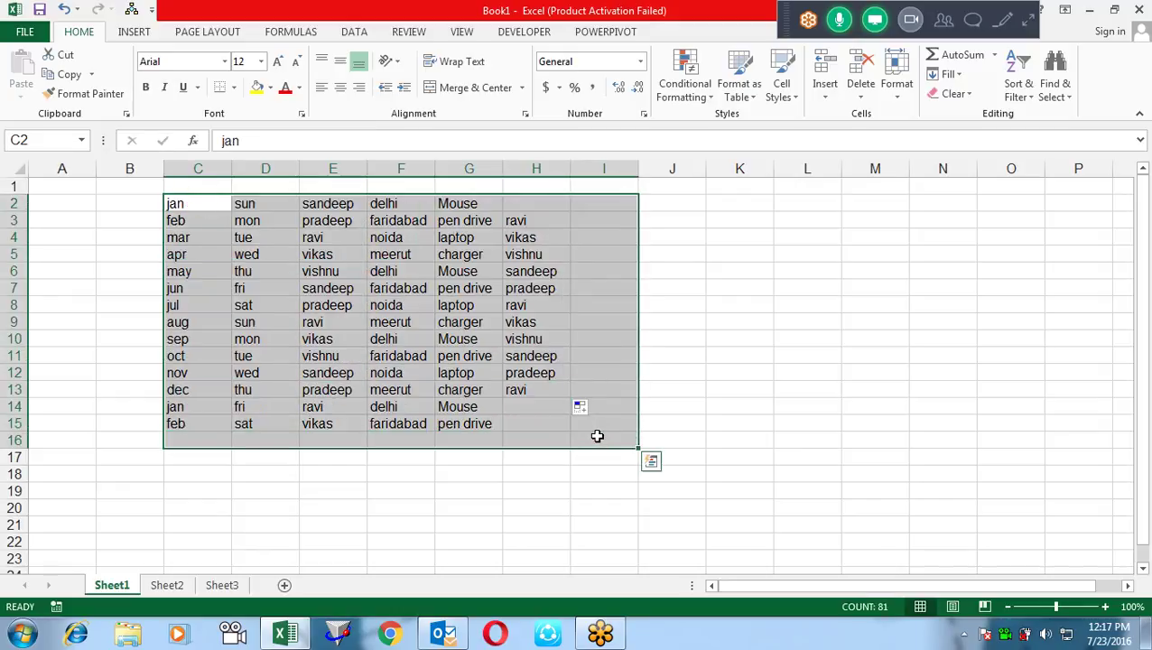
key("Delete")
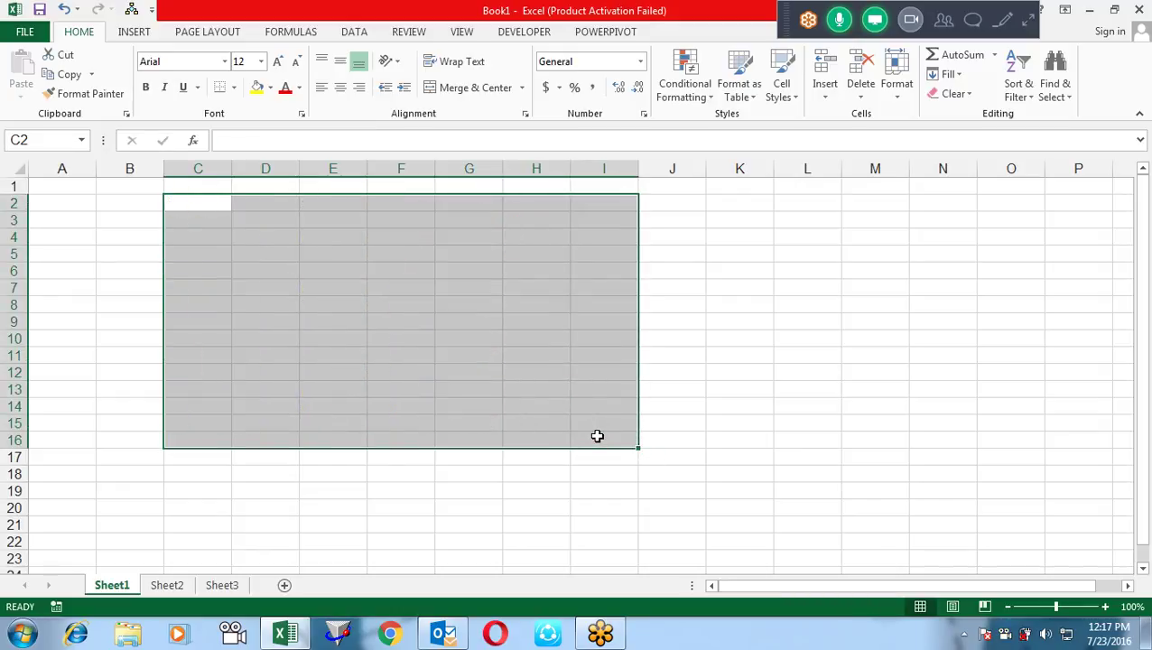
key("Left")
key("Left")
key("Down")
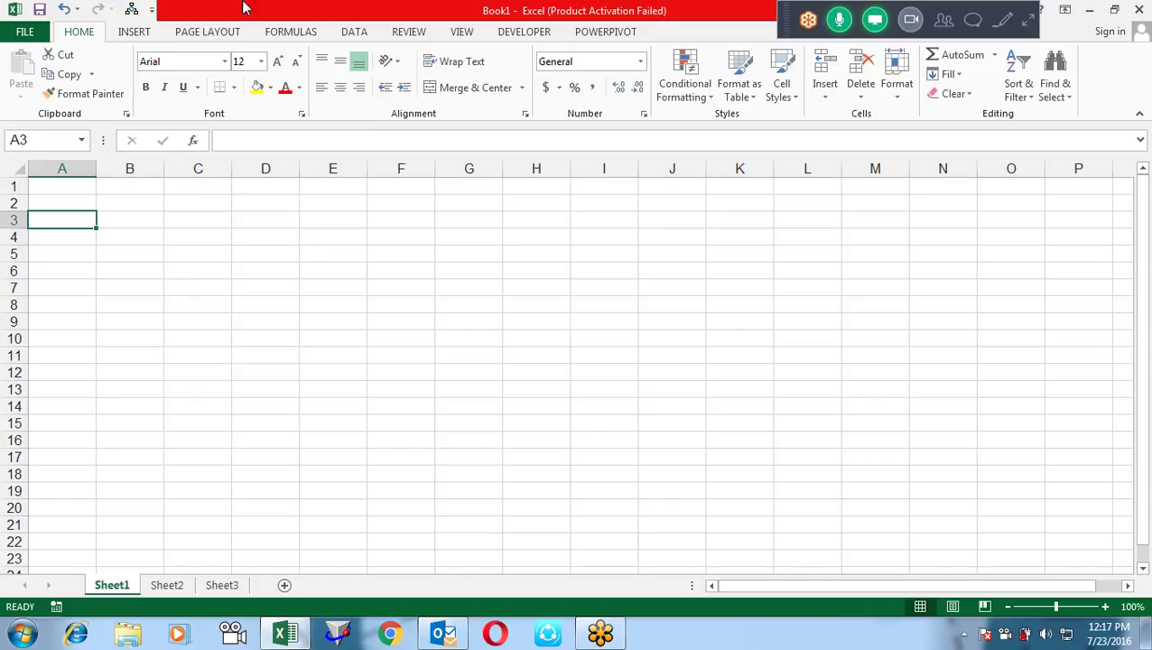
left_click(25, 33)
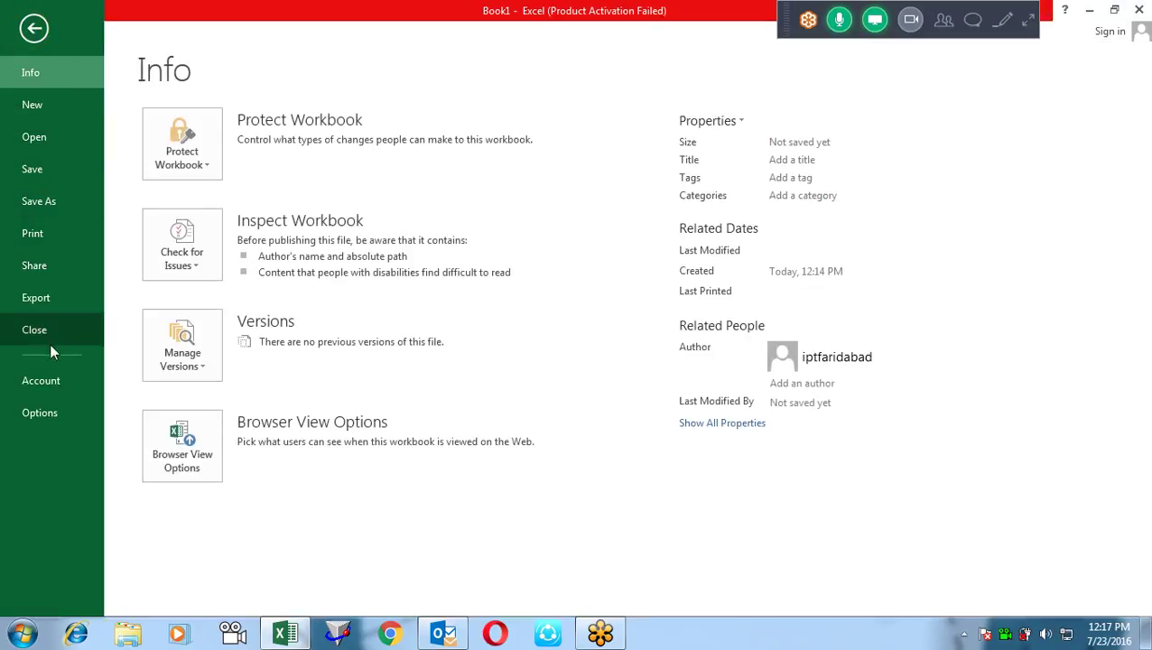
Open Excel Options on the Formulas page and move the dialog further left
left_click(47, 411)
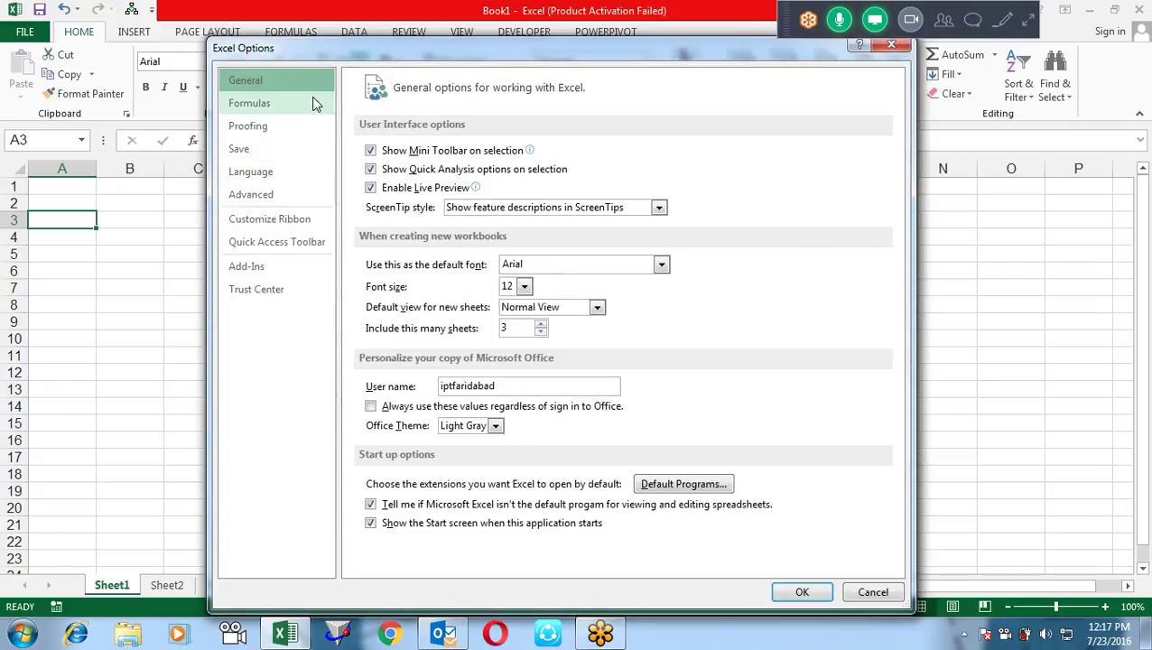
left_click(313, 102)
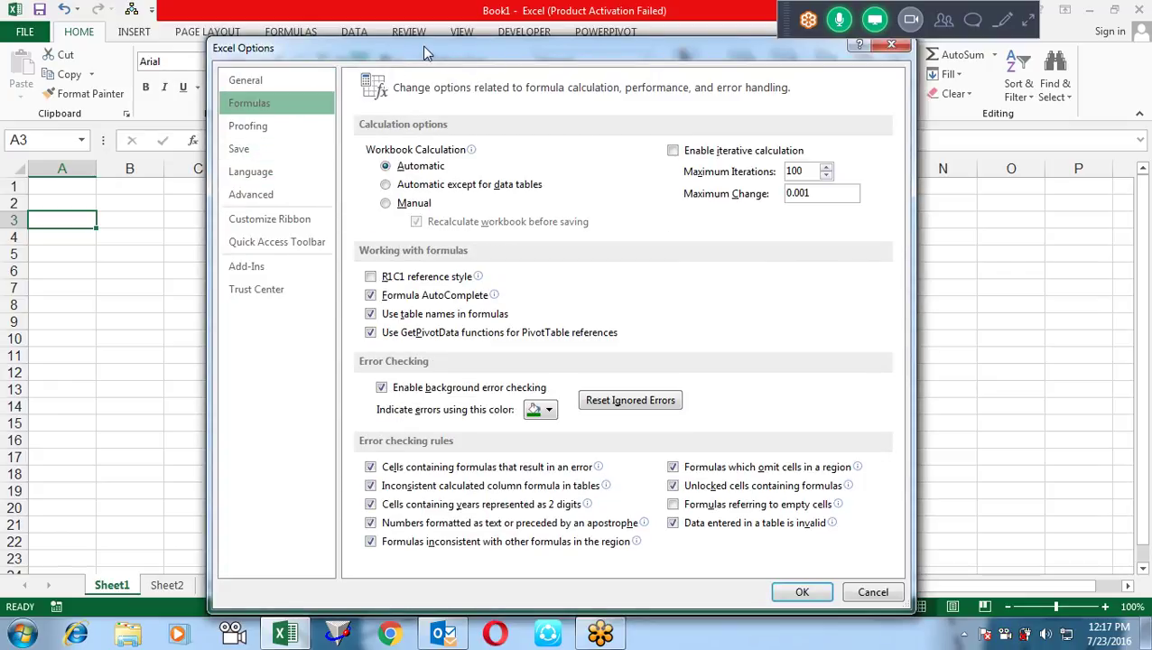
left_click_drag(425, 48, 297, 54)
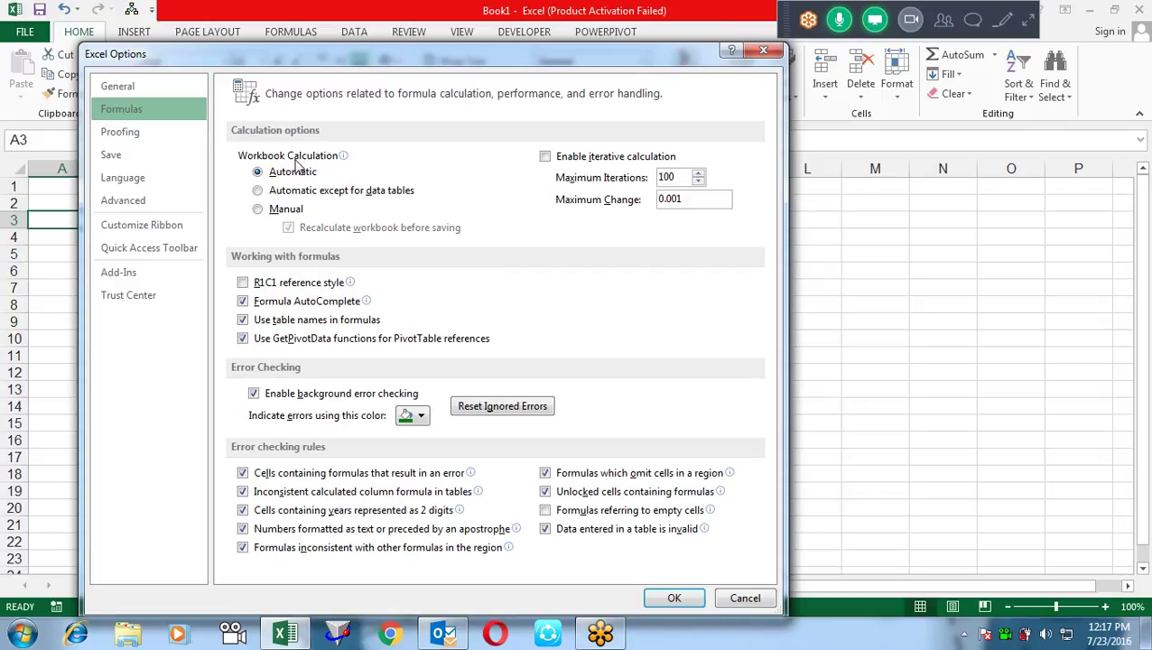
mouse_move(296, 162)
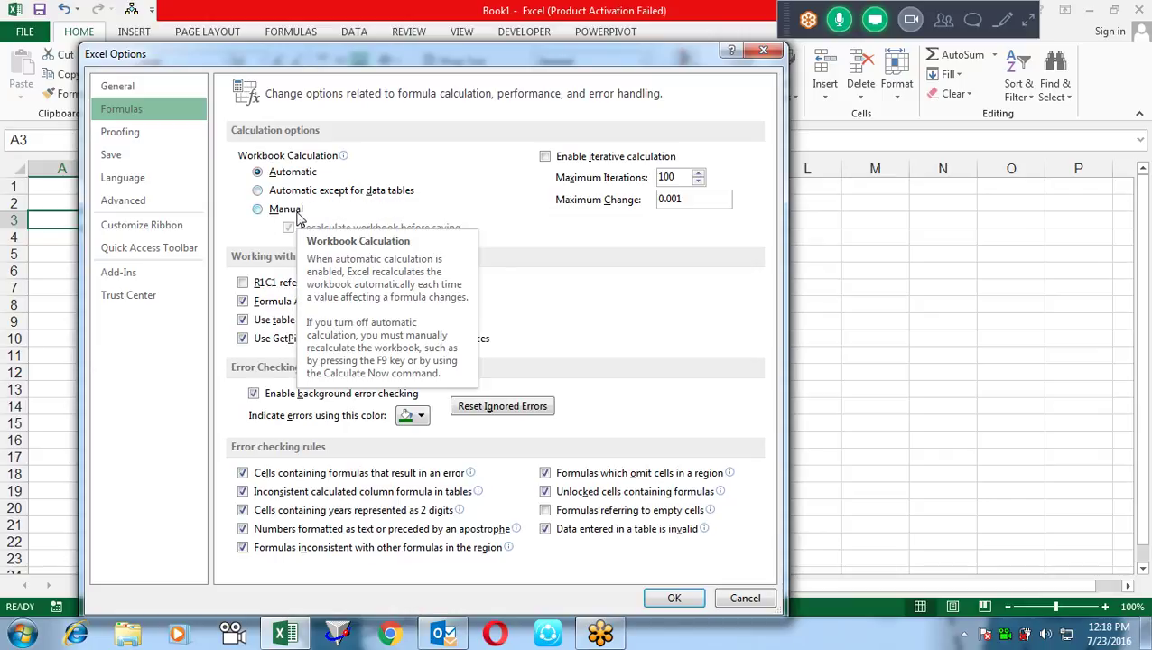
Enter 12, 25 and 36 into cells E2 to E4
left_click(670, 598)
left_click(322, 201)
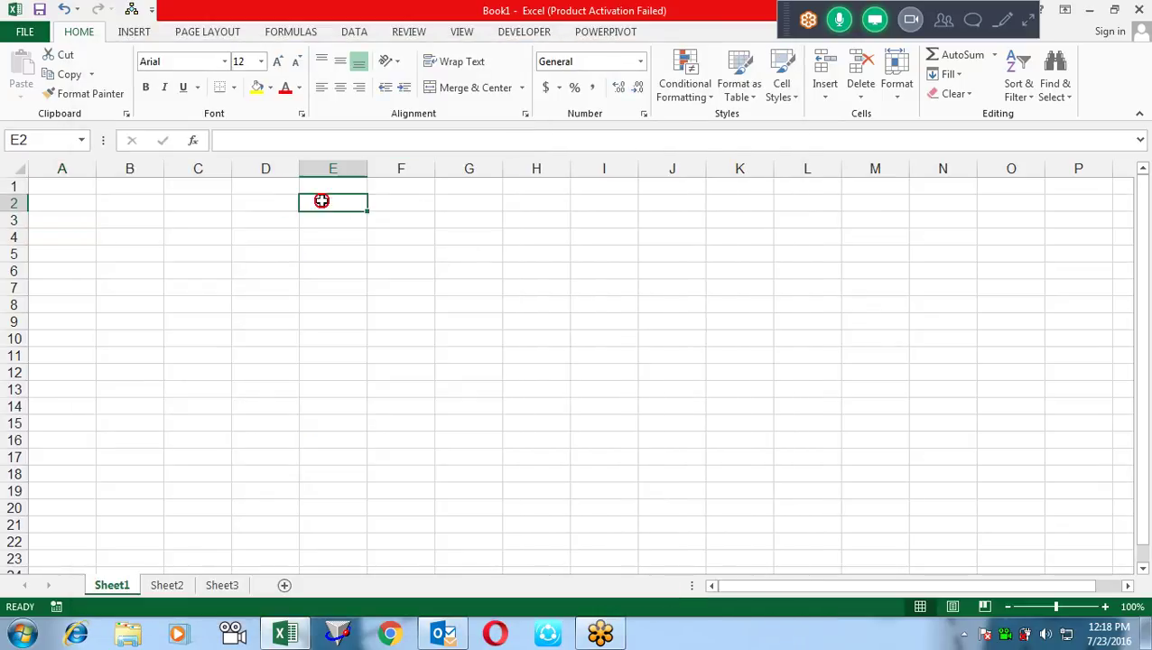
type("12")
key("Return")
type("25")
key("Return")
type("36")
key("Return")
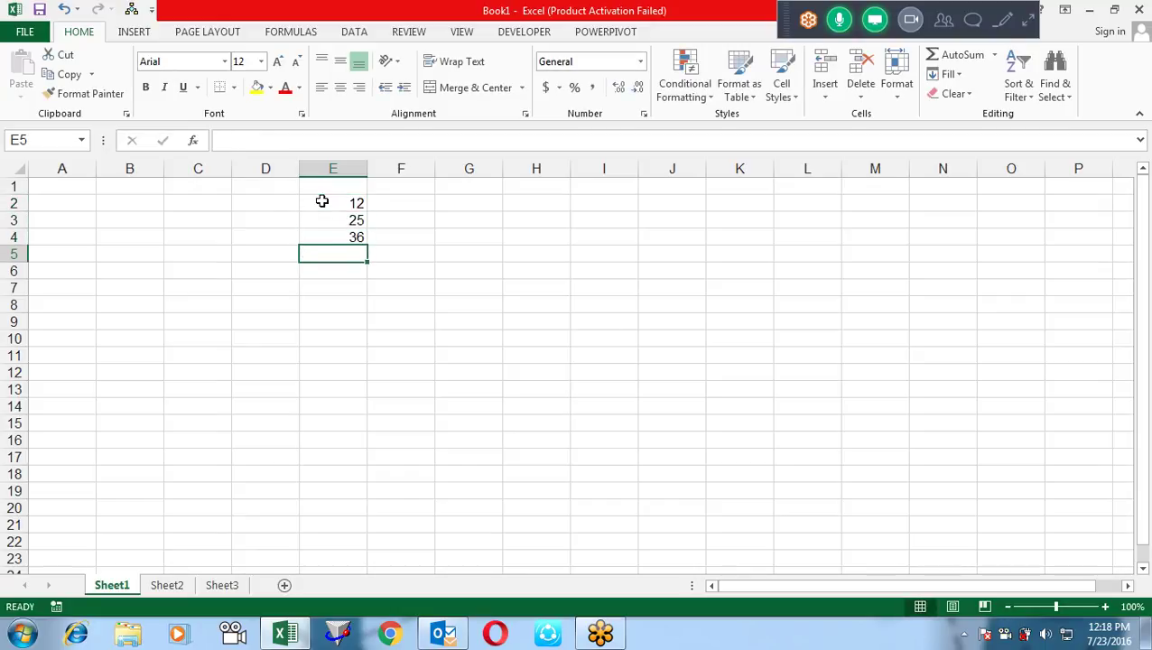
Total E2:E4 in E5 with AutoSum and make the total bold
key("alt+equal")
key("Return")
key("Up")
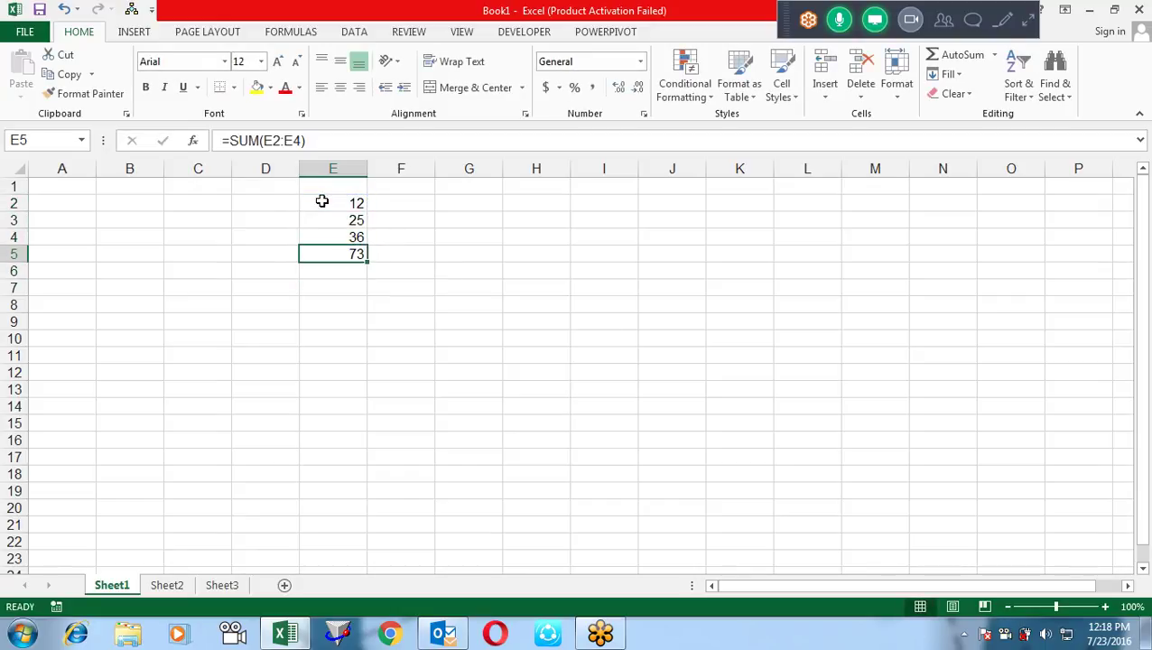
key("ctrl+b")
Change E3 to 456 and check the =SUM(E2:E4) total, now 504, in E5
key("Up")
key("Up")
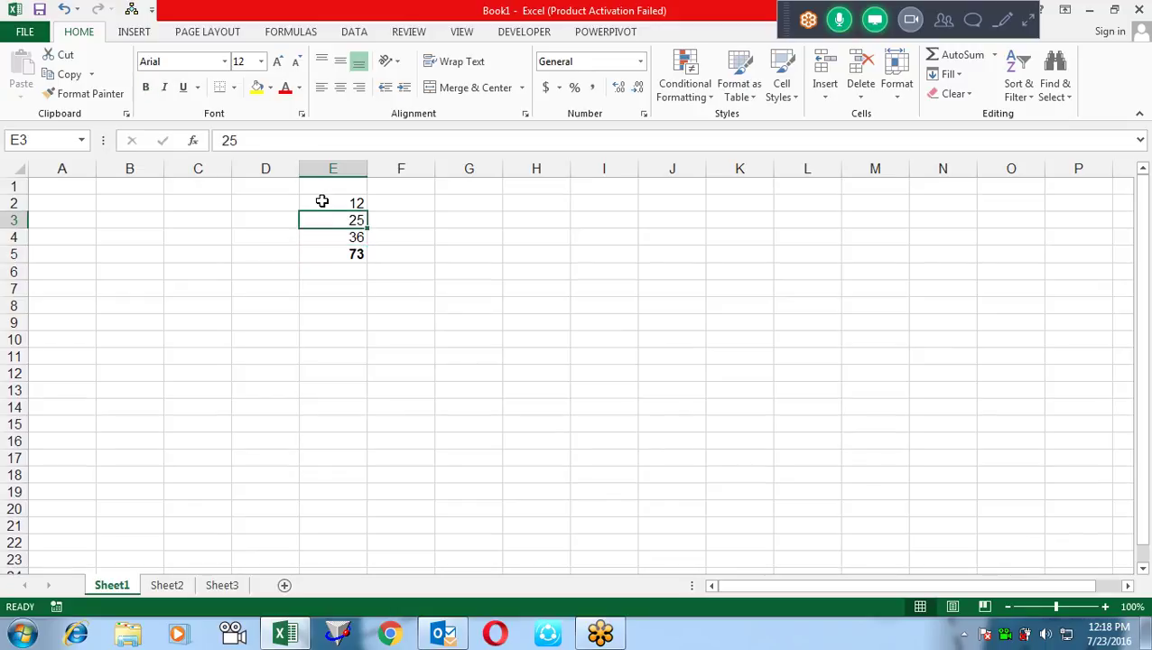
type("456")
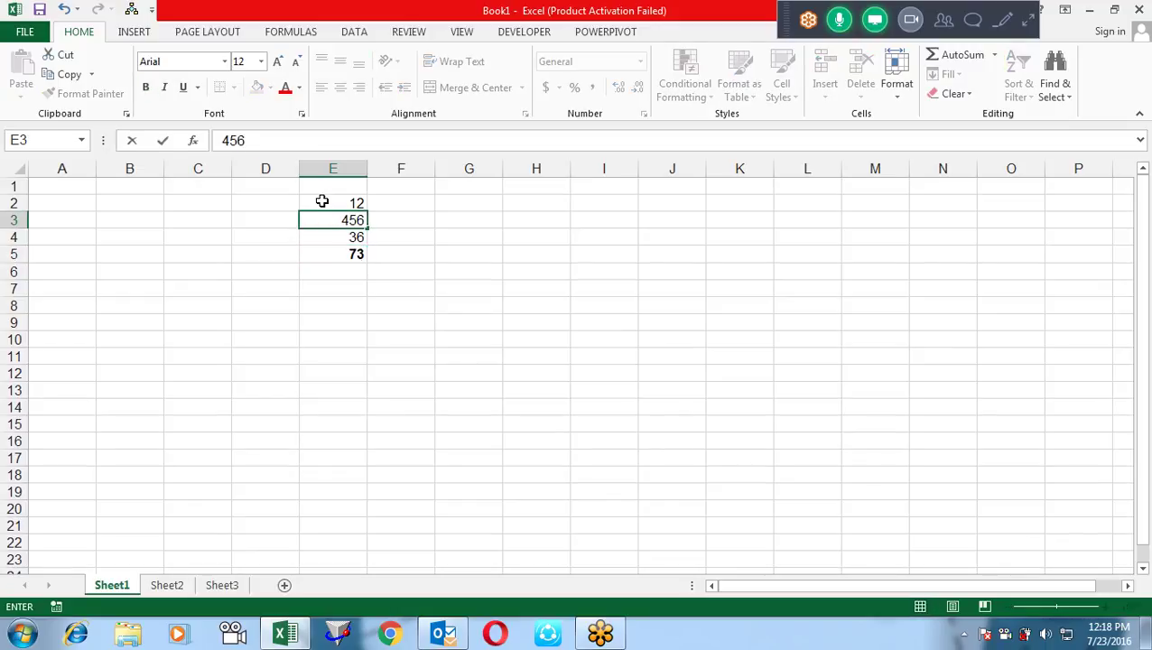
key("Return")
key("Return")
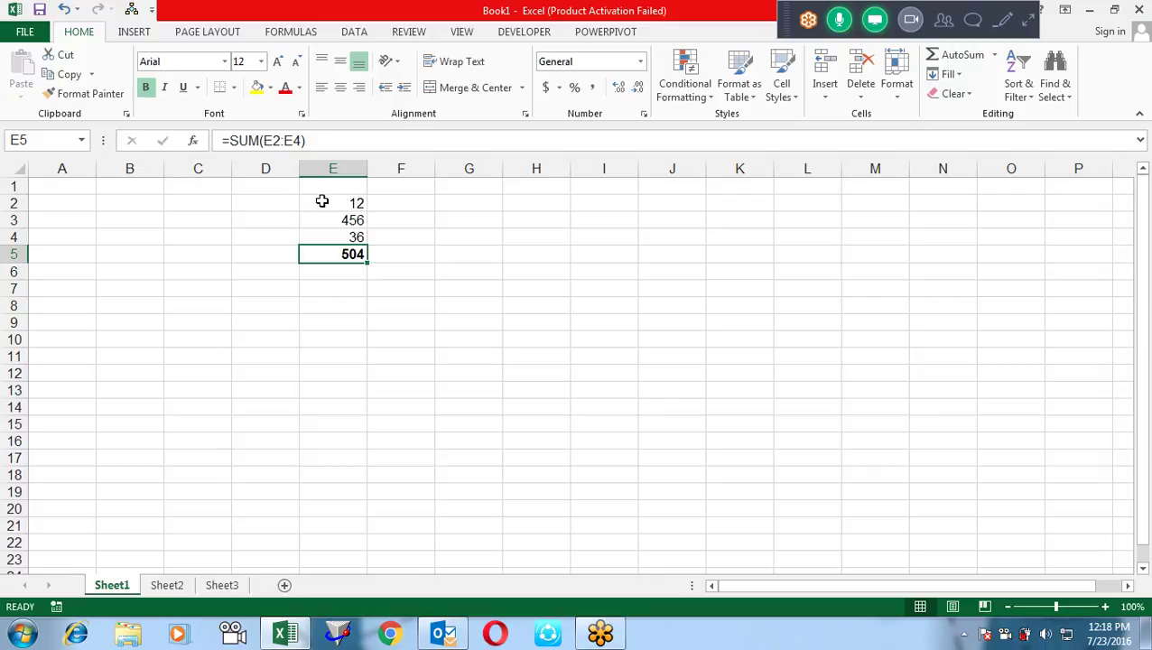
key("Up")
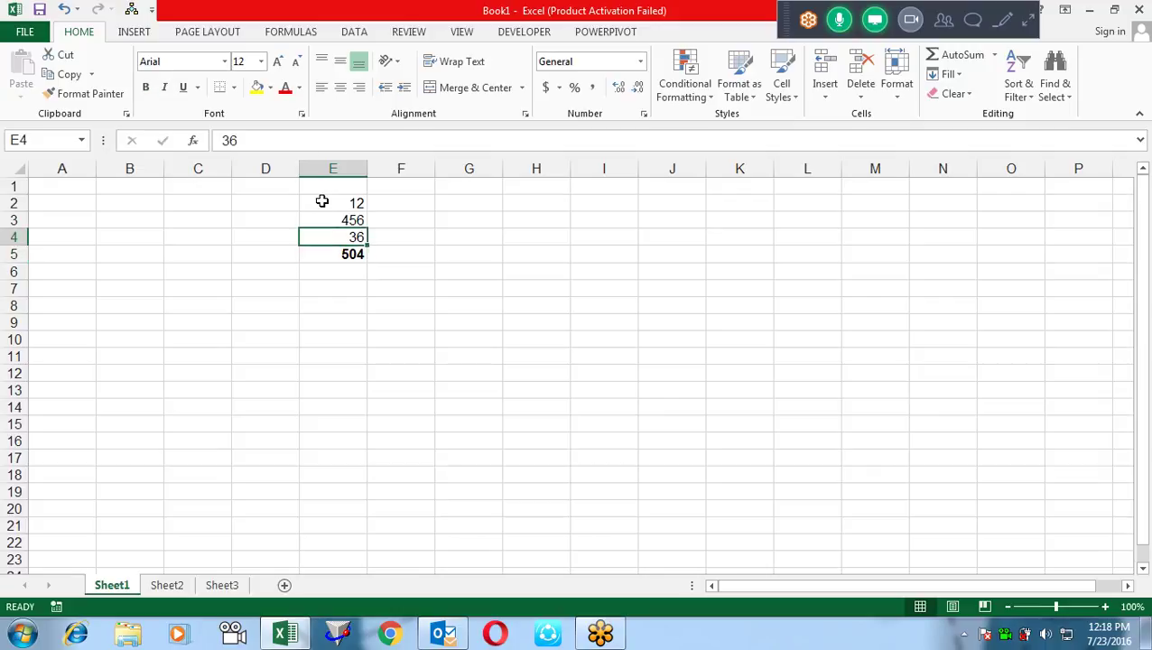
key("Down")
key("F2")
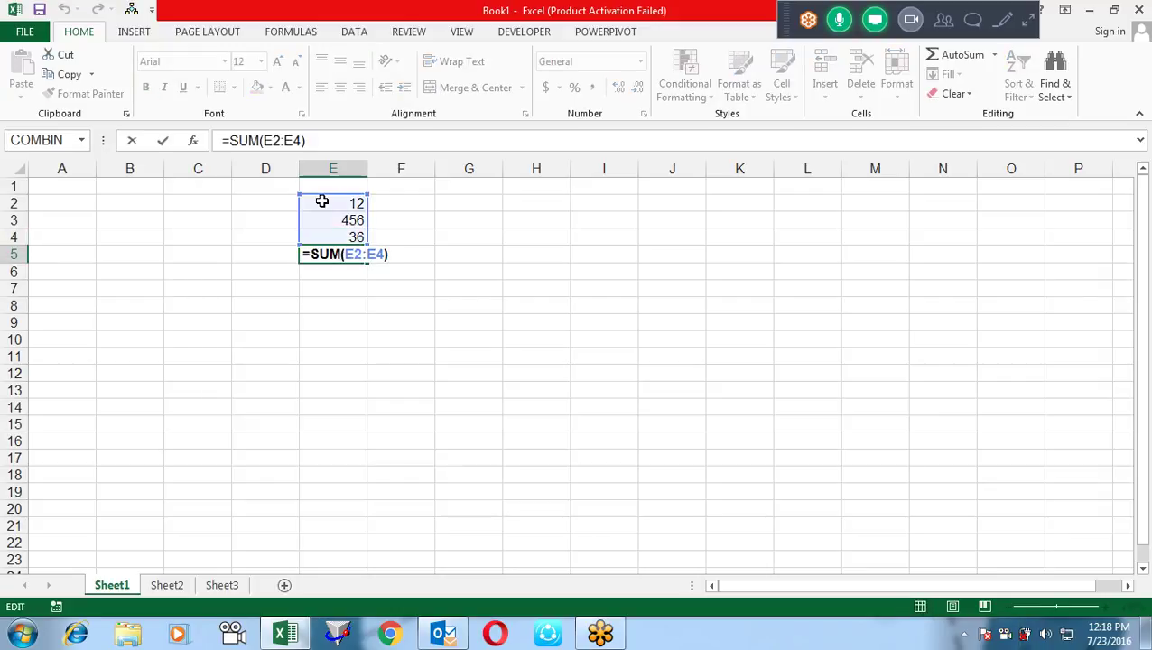
key("Escape")
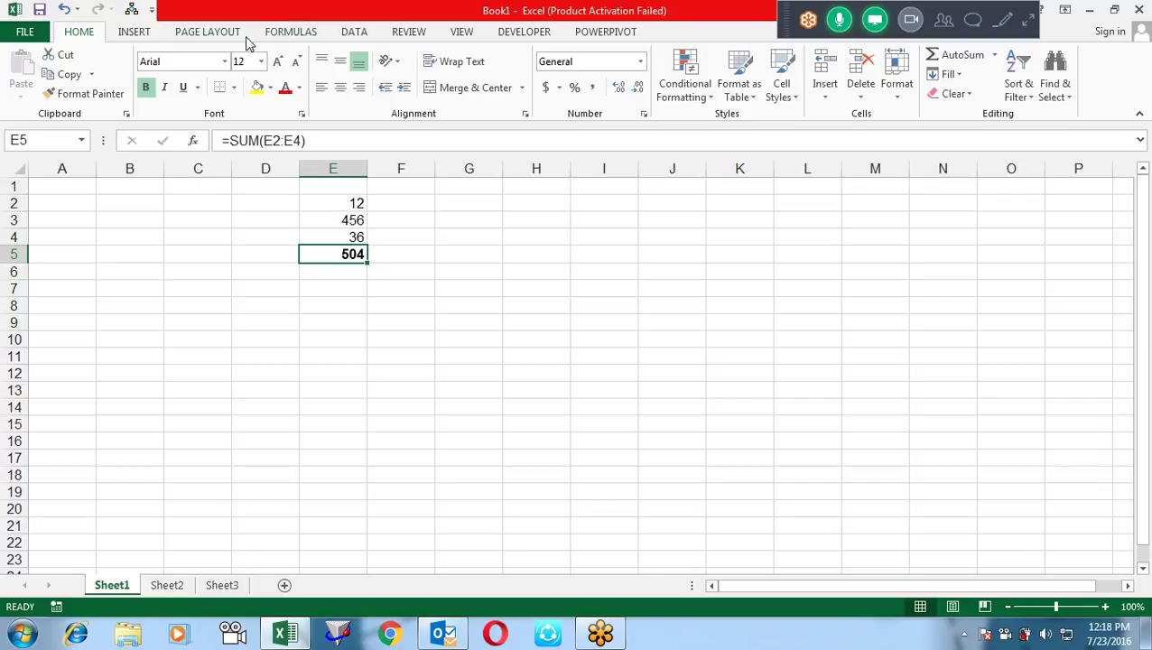
Switch calculation to Manual, then enter 2000 in E2 and 6000 in E3
left_click(292, 35)
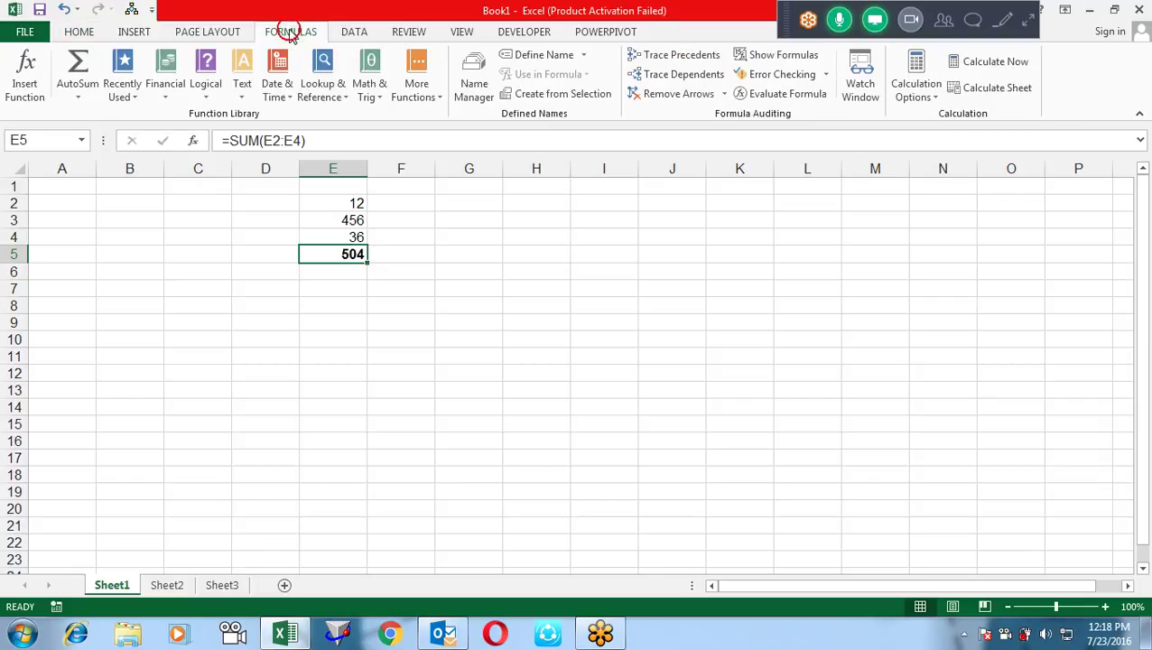
left_click(930, 94)
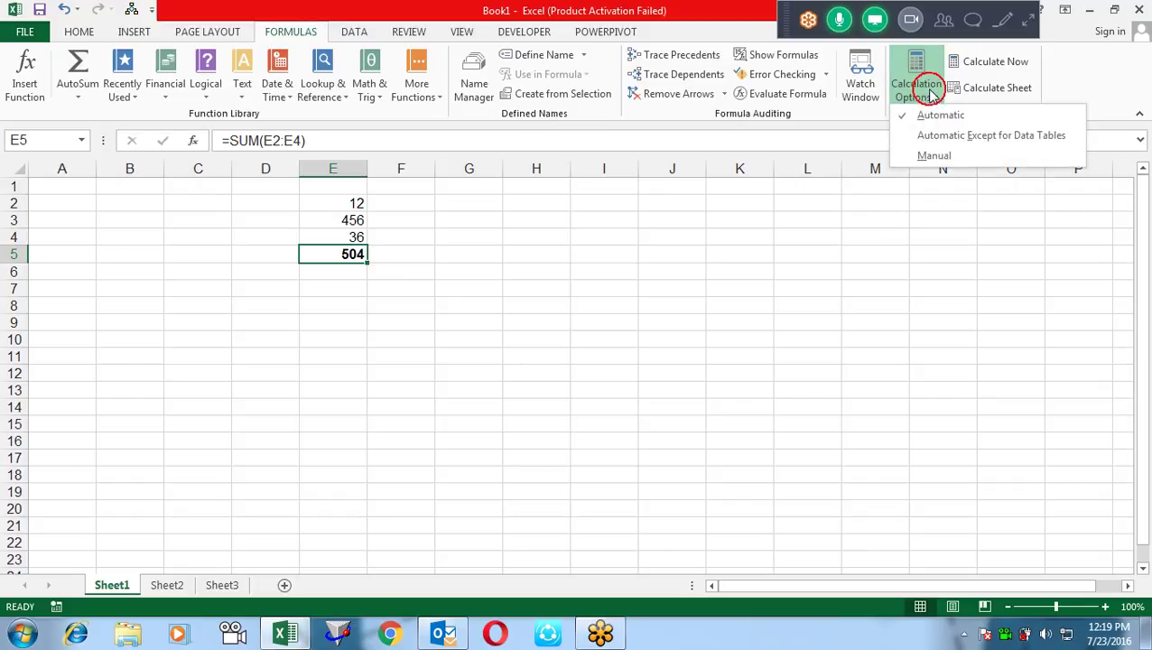
left_click(923, 156)
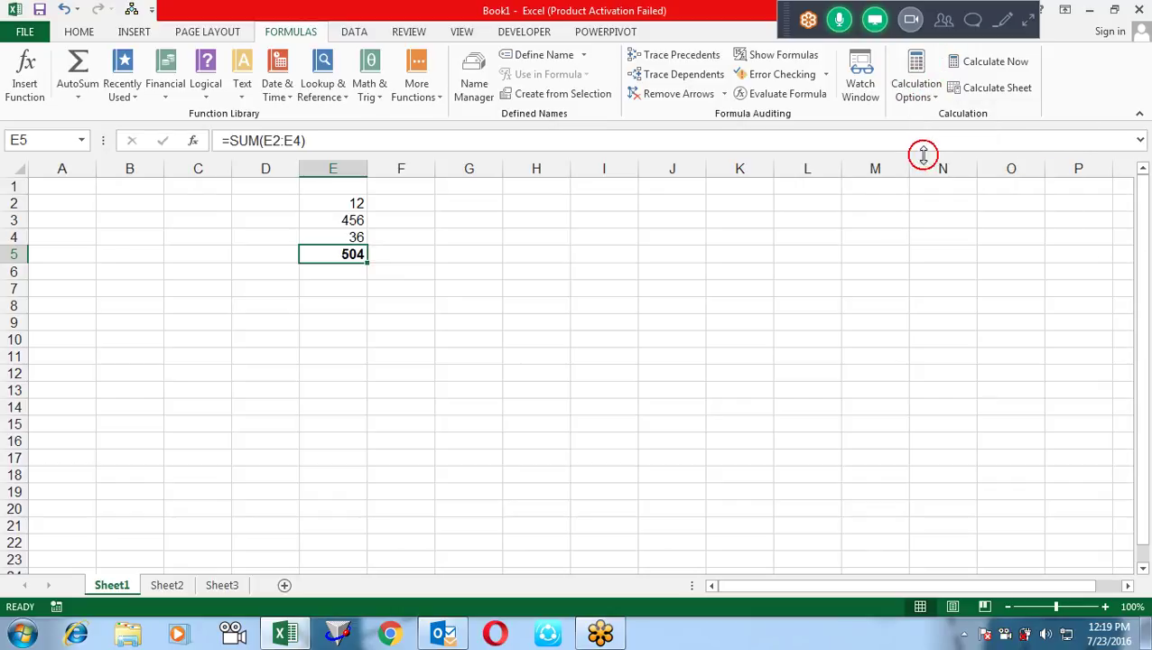
left_click(359, 206)
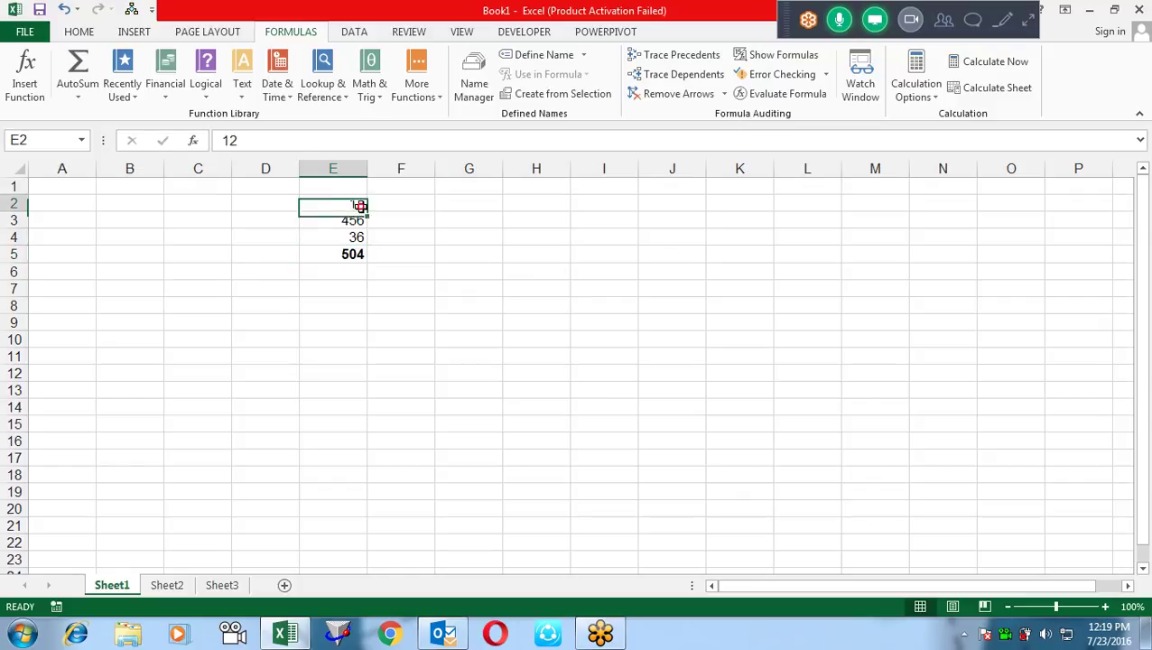
type("2000")
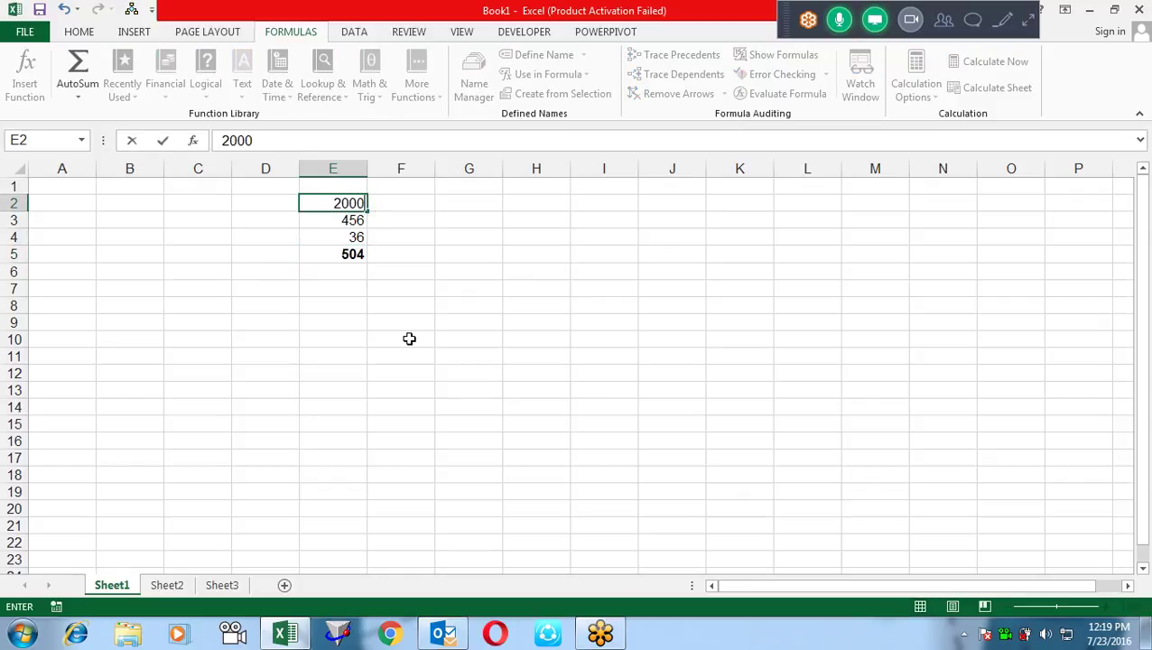
key("Return")
type("6000")
key("Return")
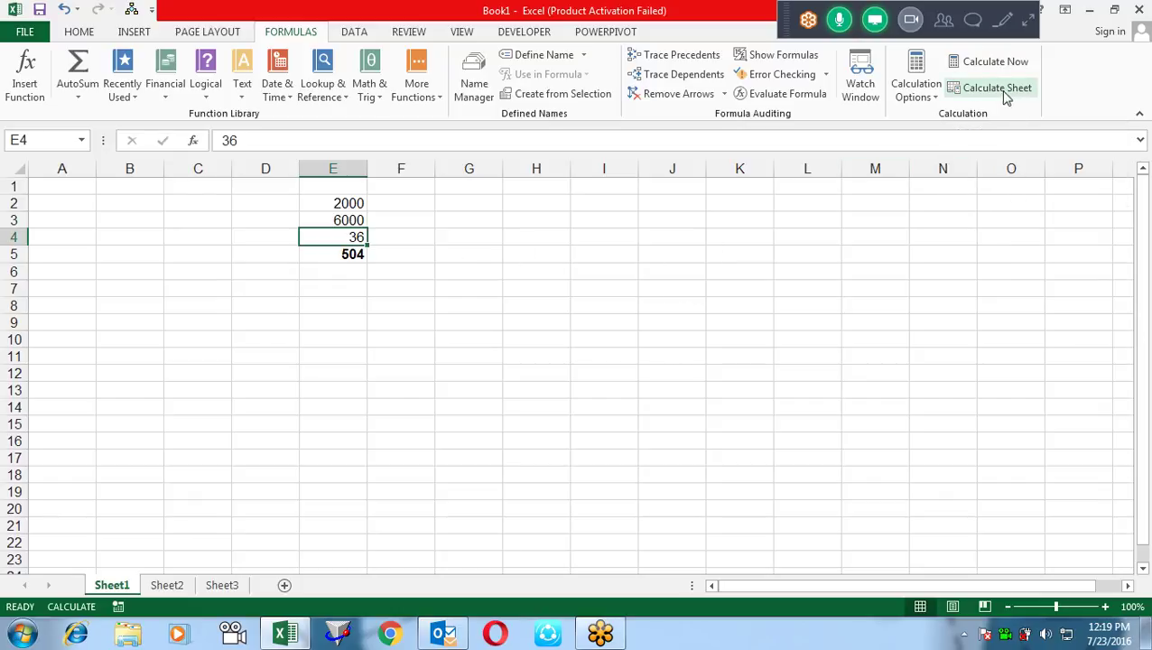
Recalculate the sheet so the E5 total updates
left_click(1002, 102)
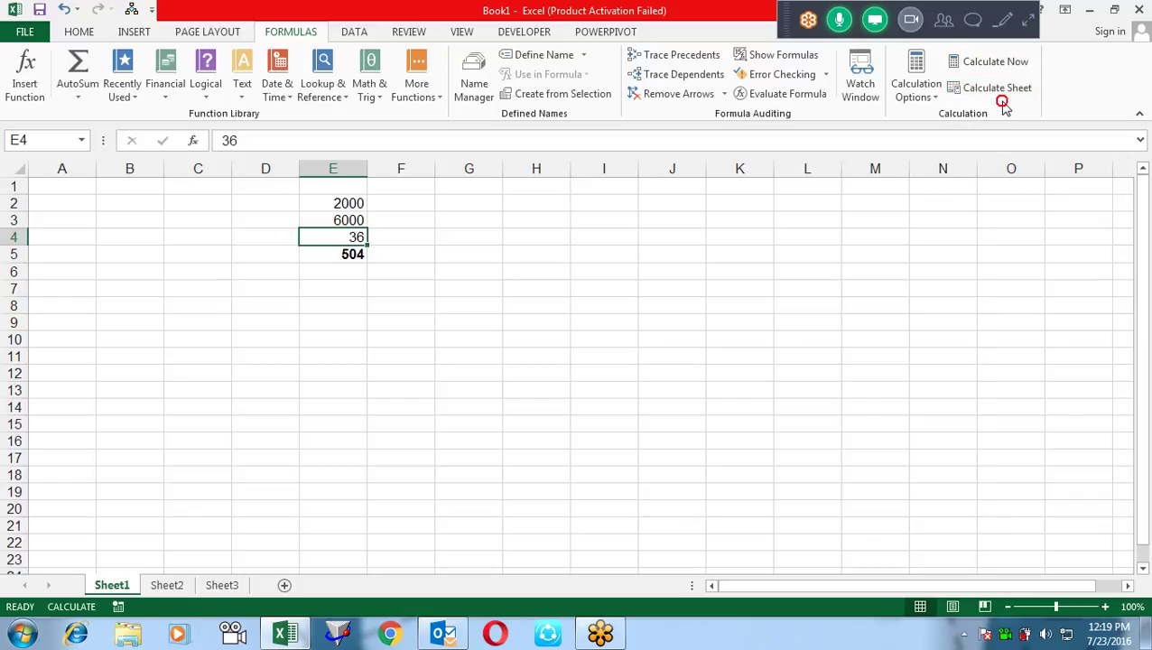
left_click(1000, 90)
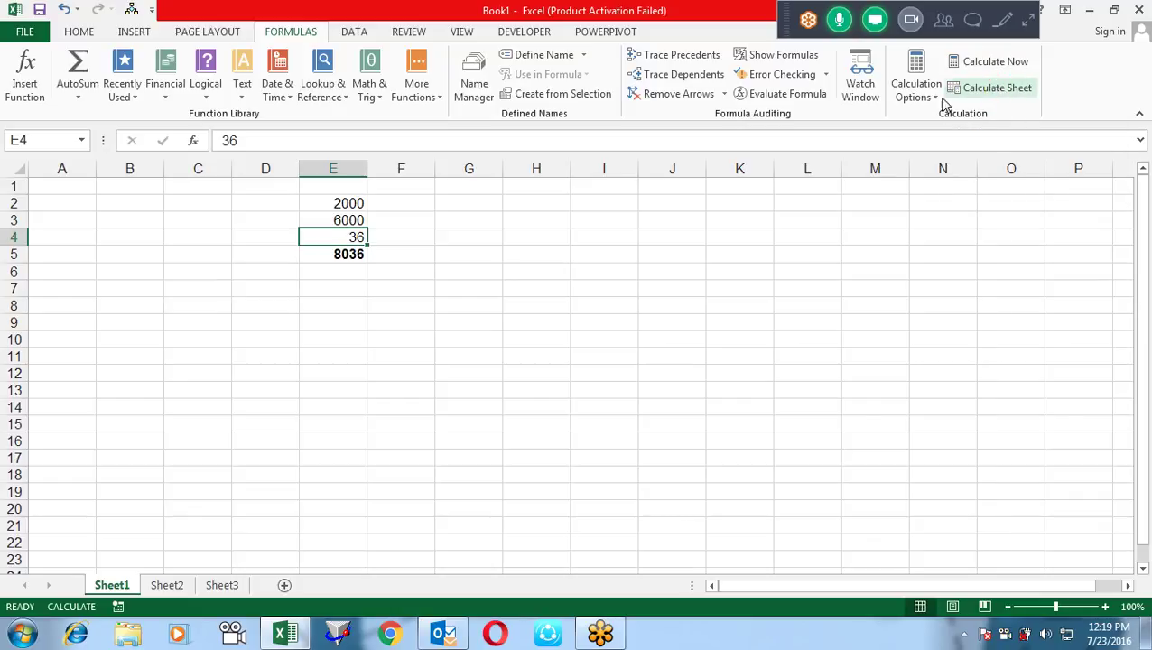
left_click(354, 252)
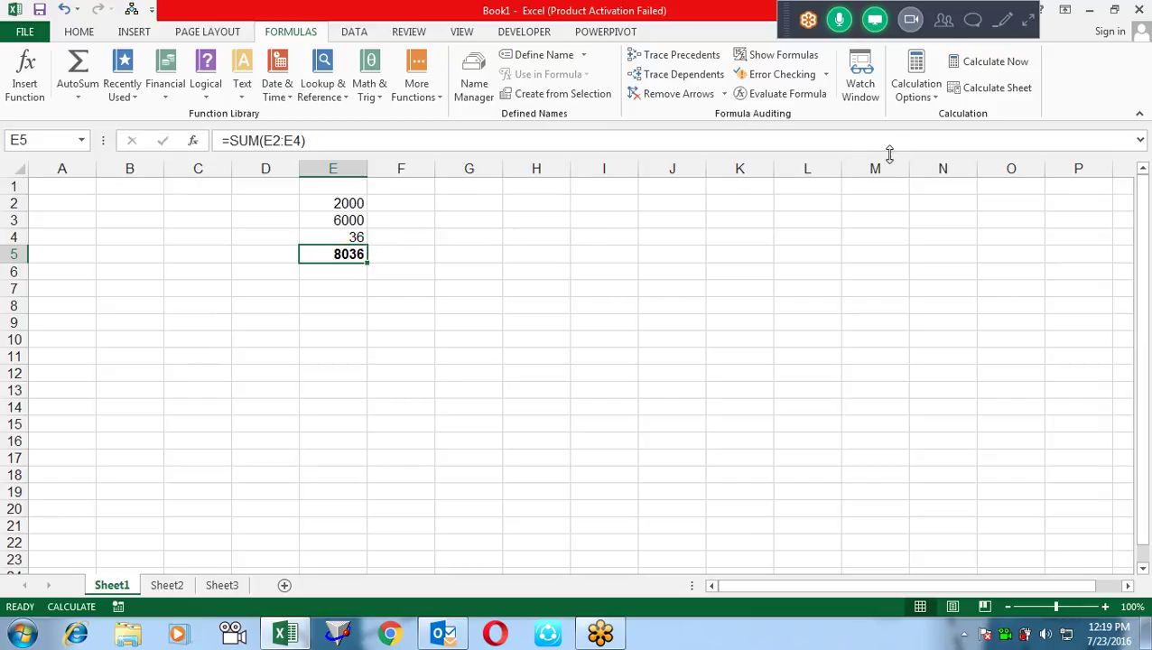
Set calculation back to Automatic and change E3 to 20, giving a total of 2056
left_click(917, 87)
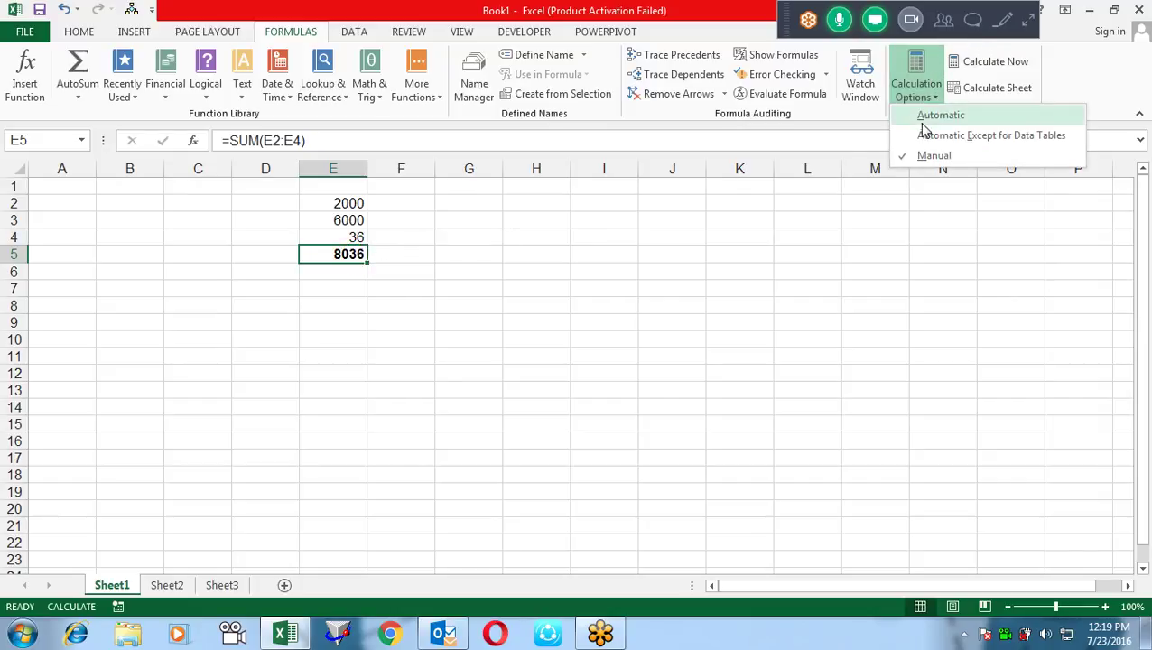
left_click(922, 119)
left_click(328, 219)
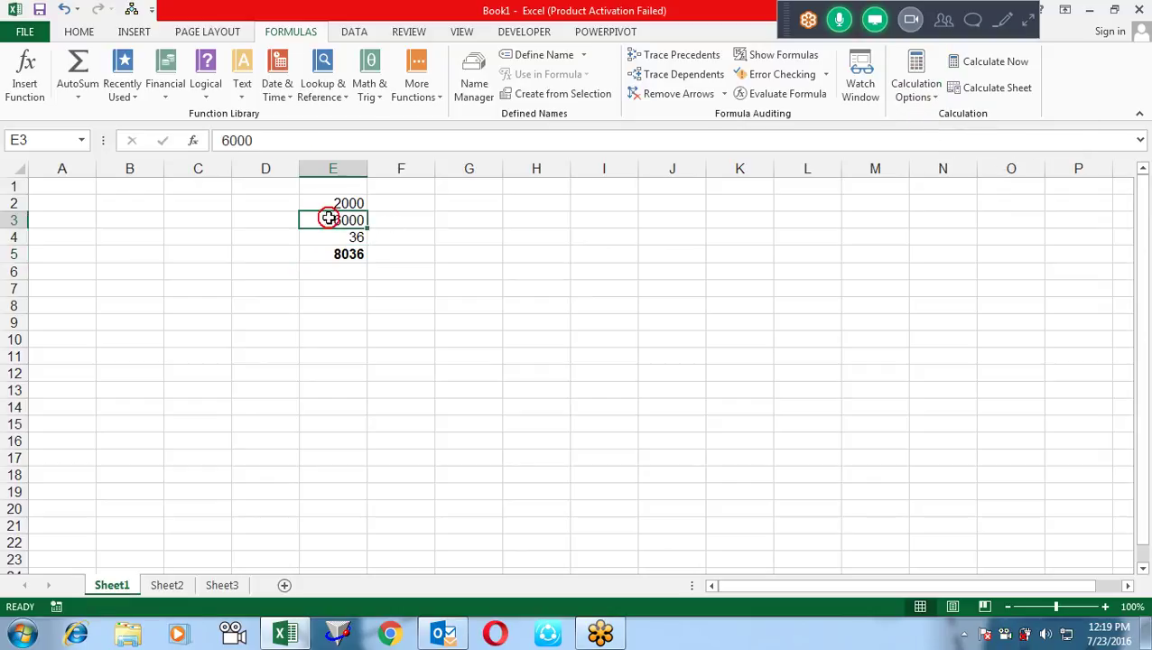
type("20")
key("Return")
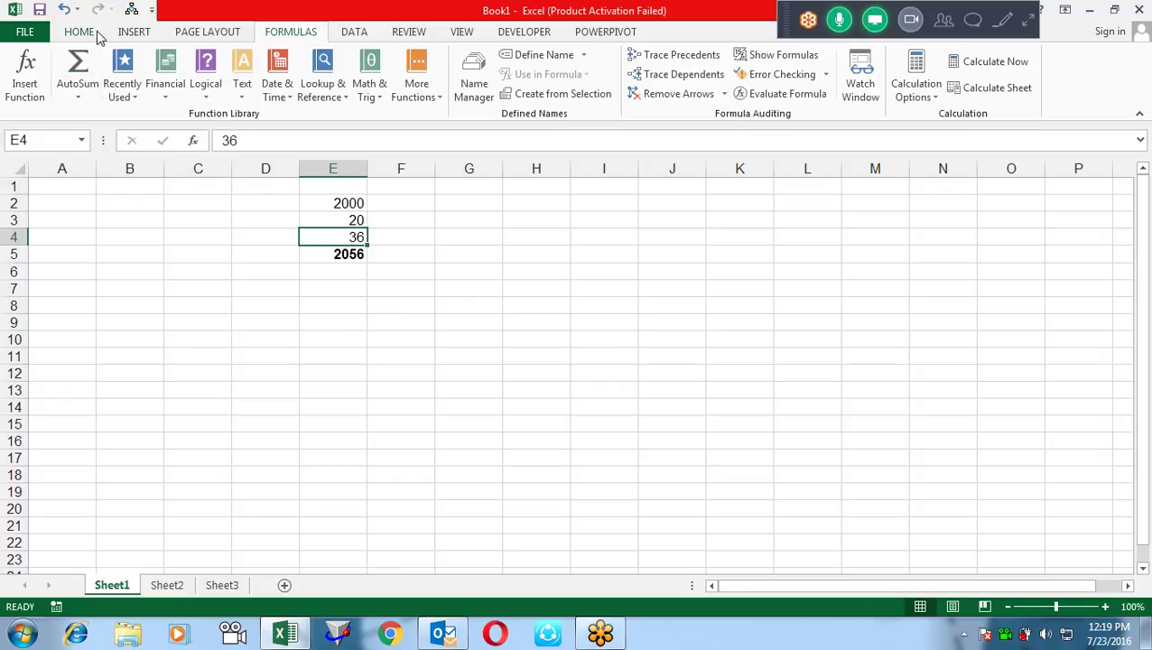
left_click(92, 32)
left_click(25, 32)
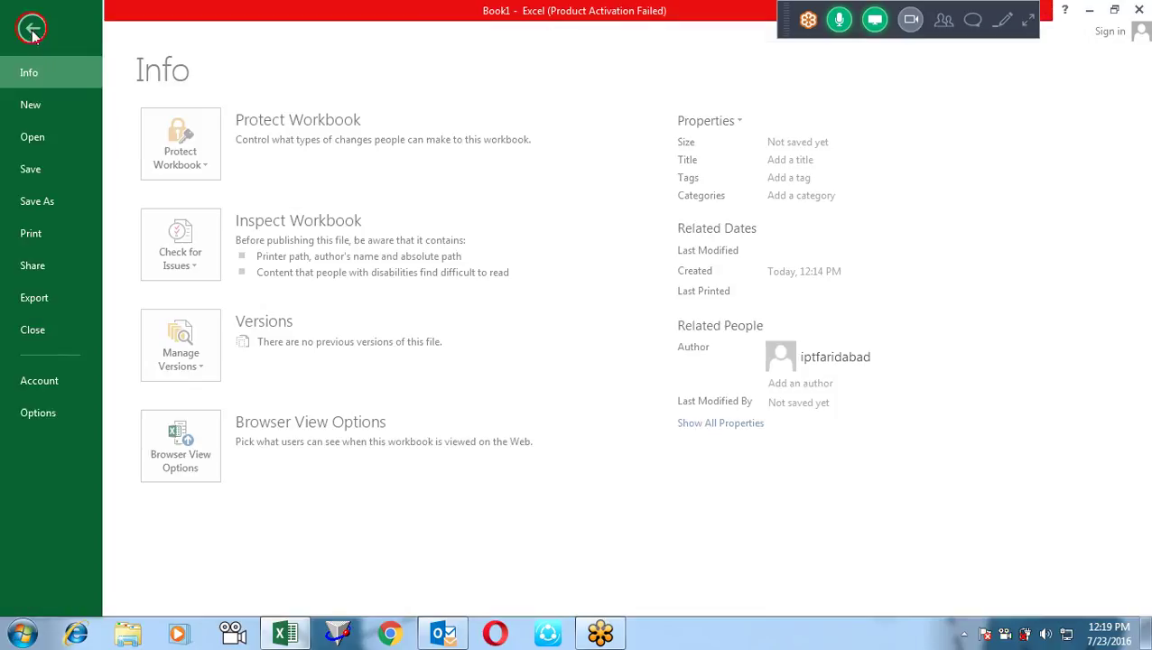
left_click(59, 412)
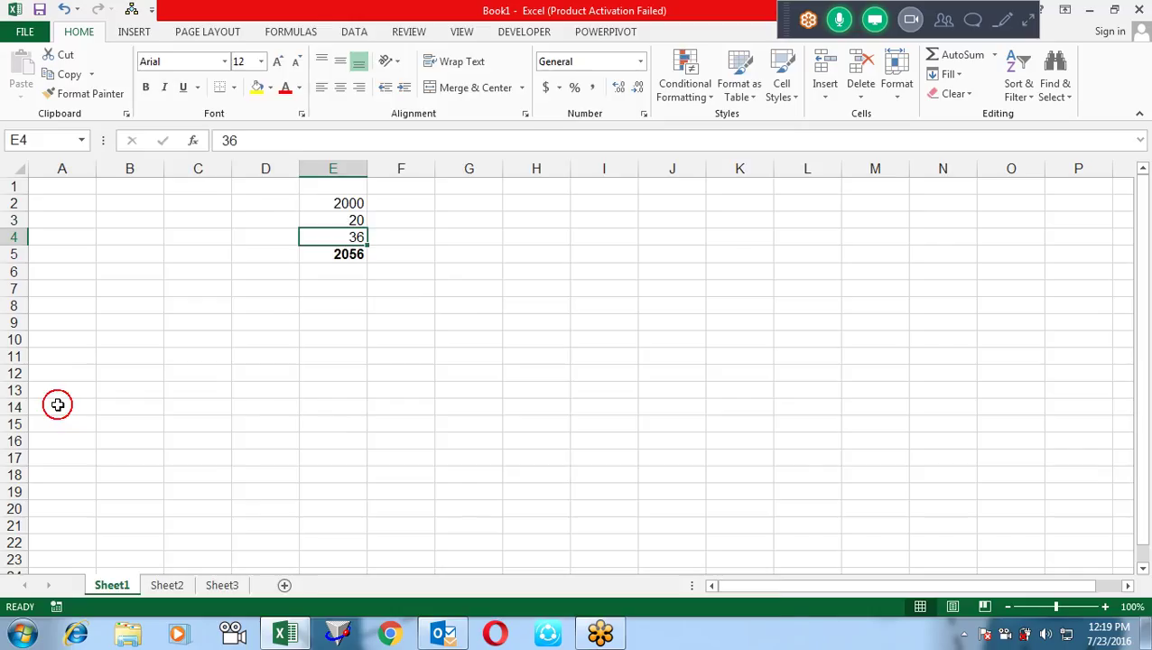
left_click(149, 105)
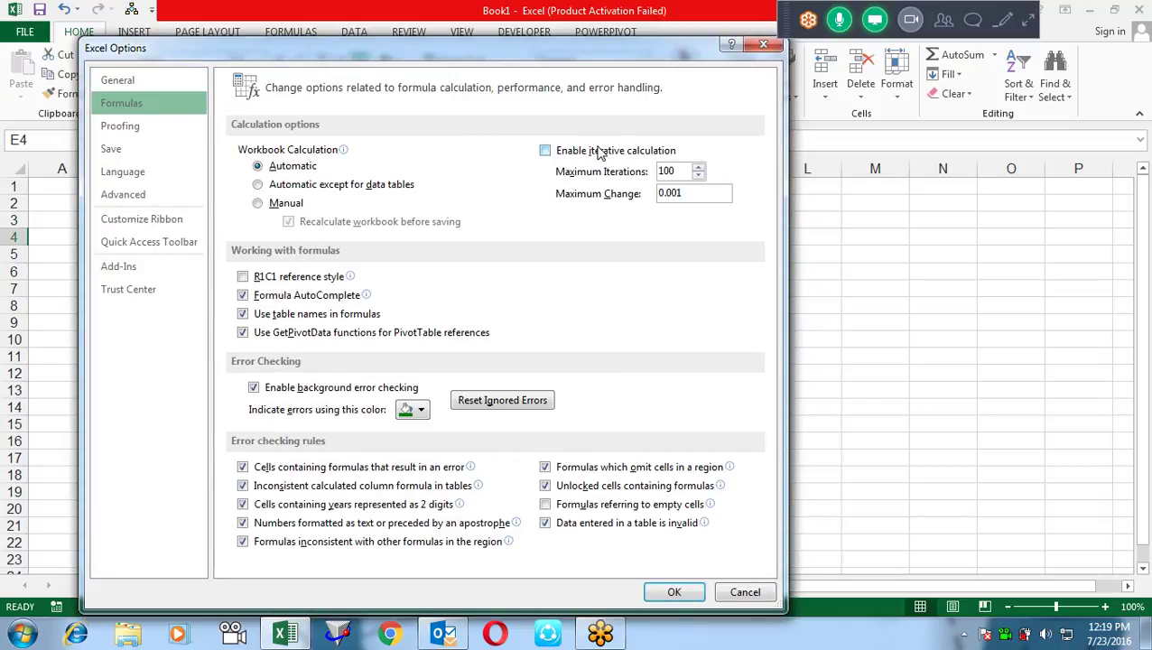
key("Escape")
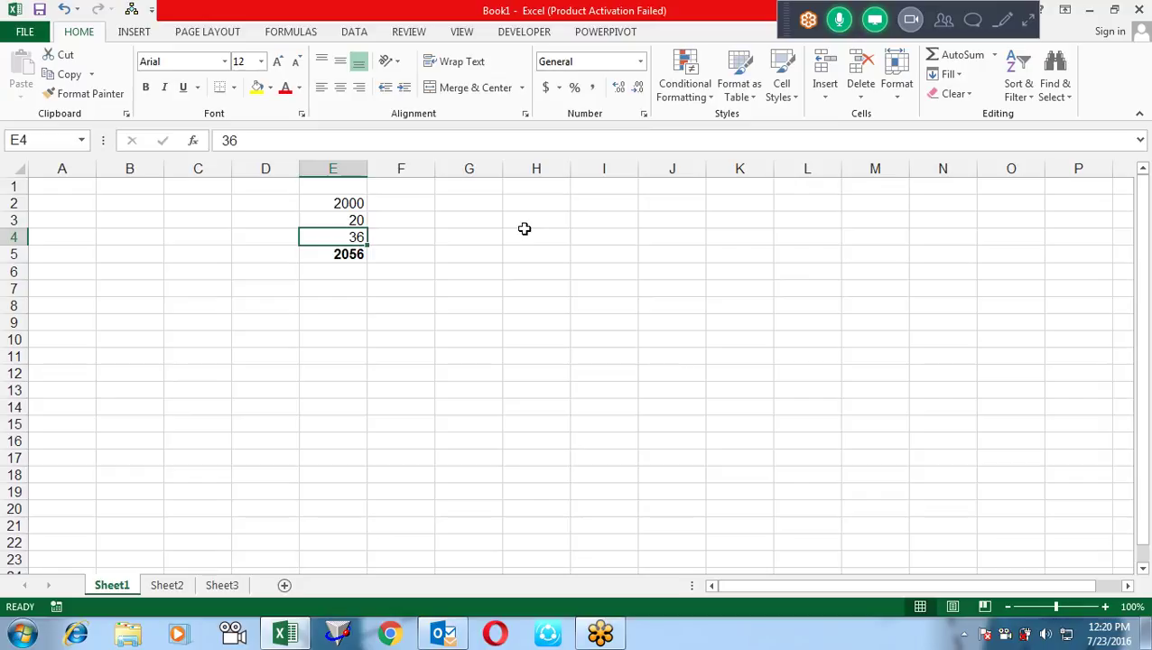
Enter =H3+10 in H2 and =H2+10 in H3, dismissing the circular reference warning
left_click(533, 200)
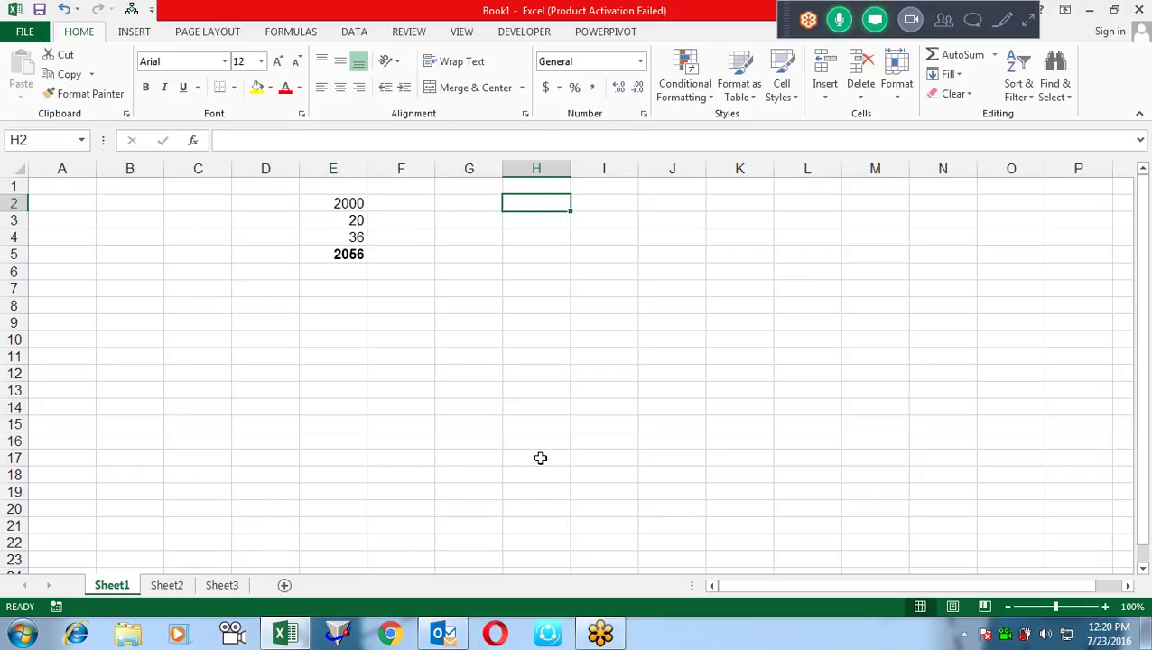
type("=")
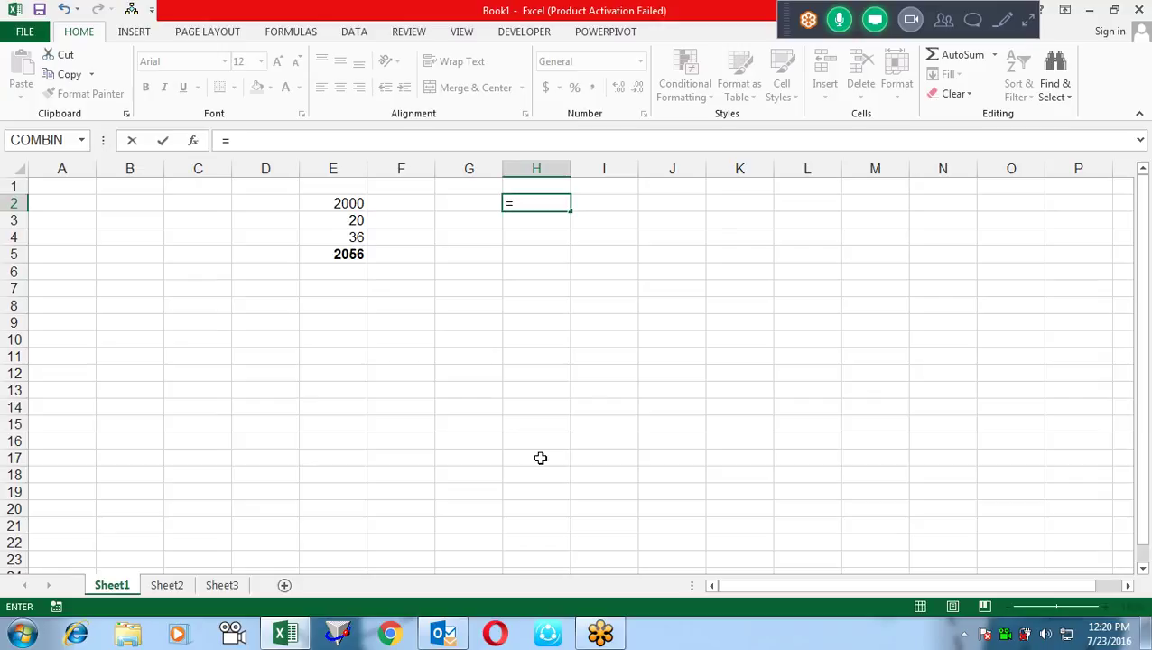
key("Down")
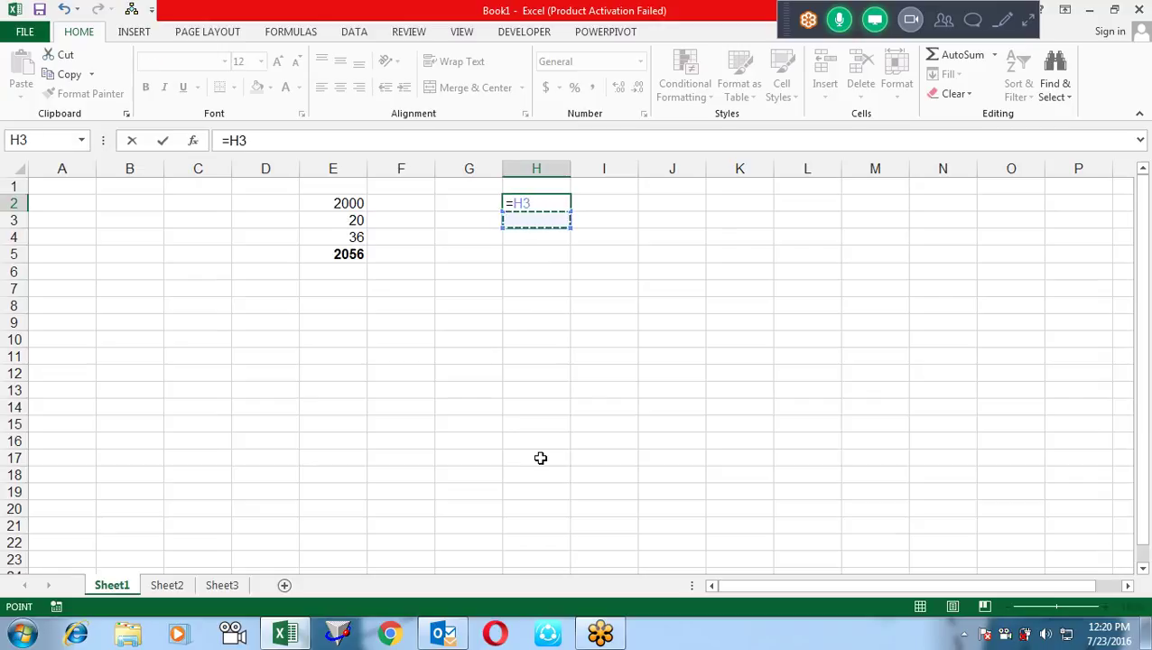
type("+1")
type("0")
key("Return")
type("=")
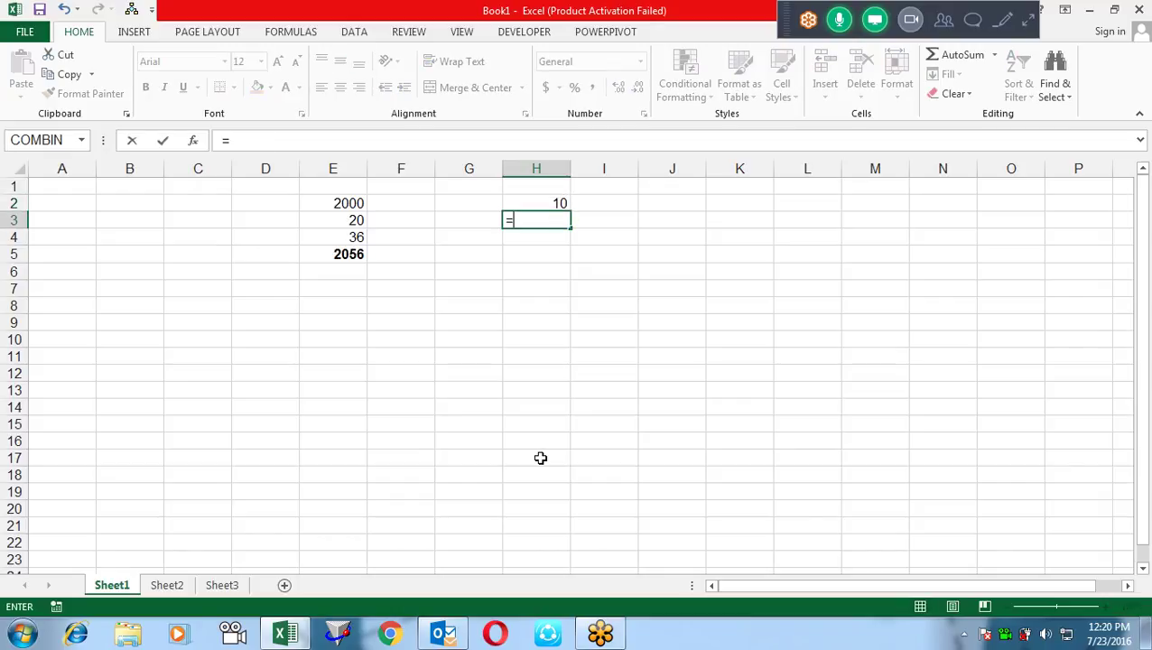
key("Up")
type("+10")
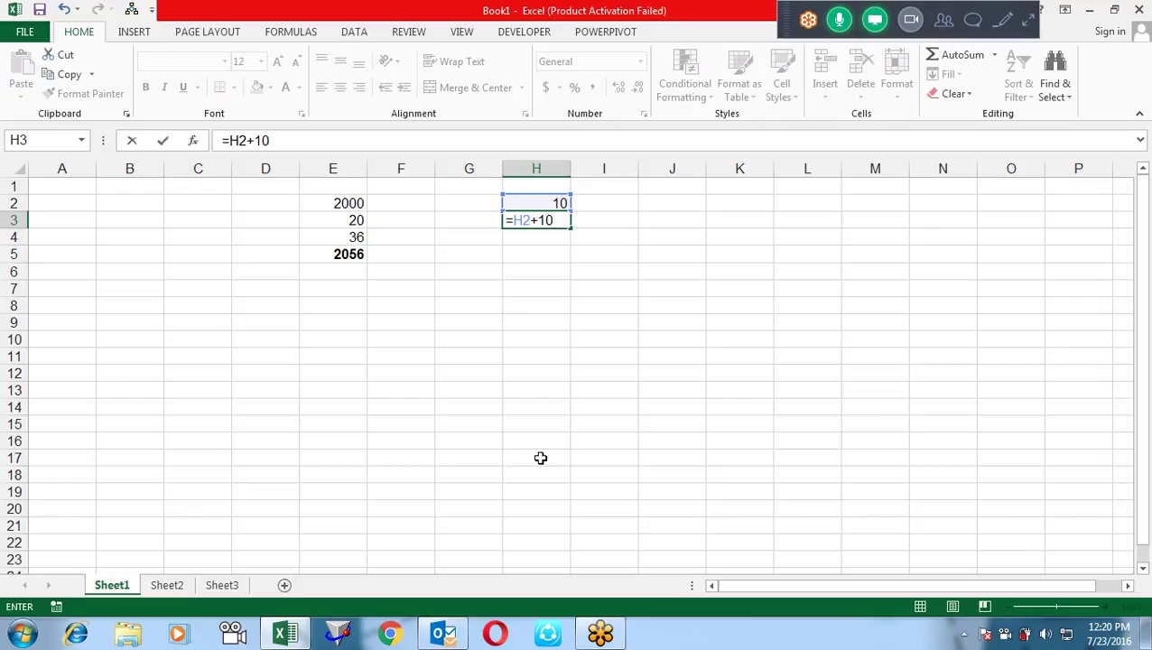
key("Return")
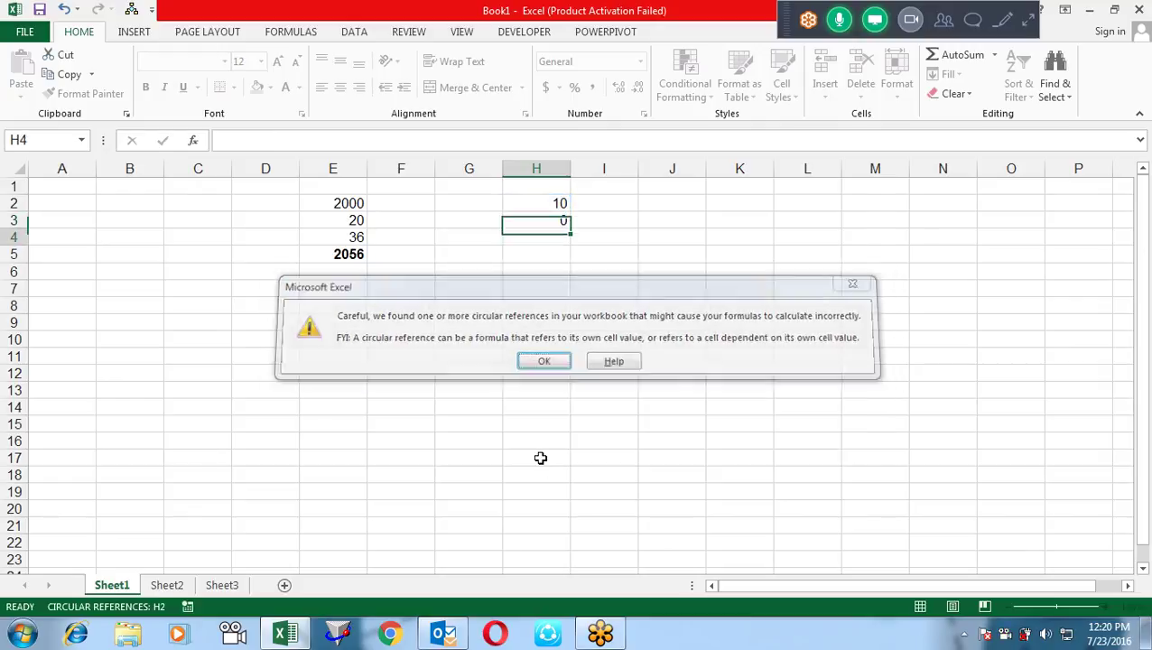
key("Return")
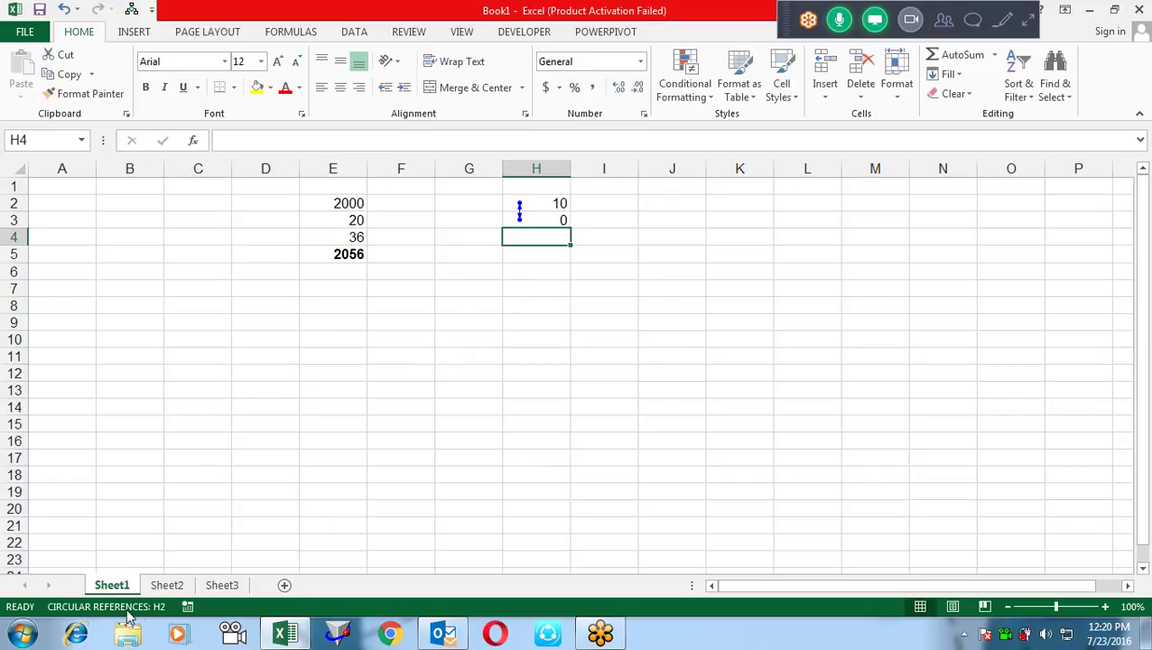
left_click(600, 254)
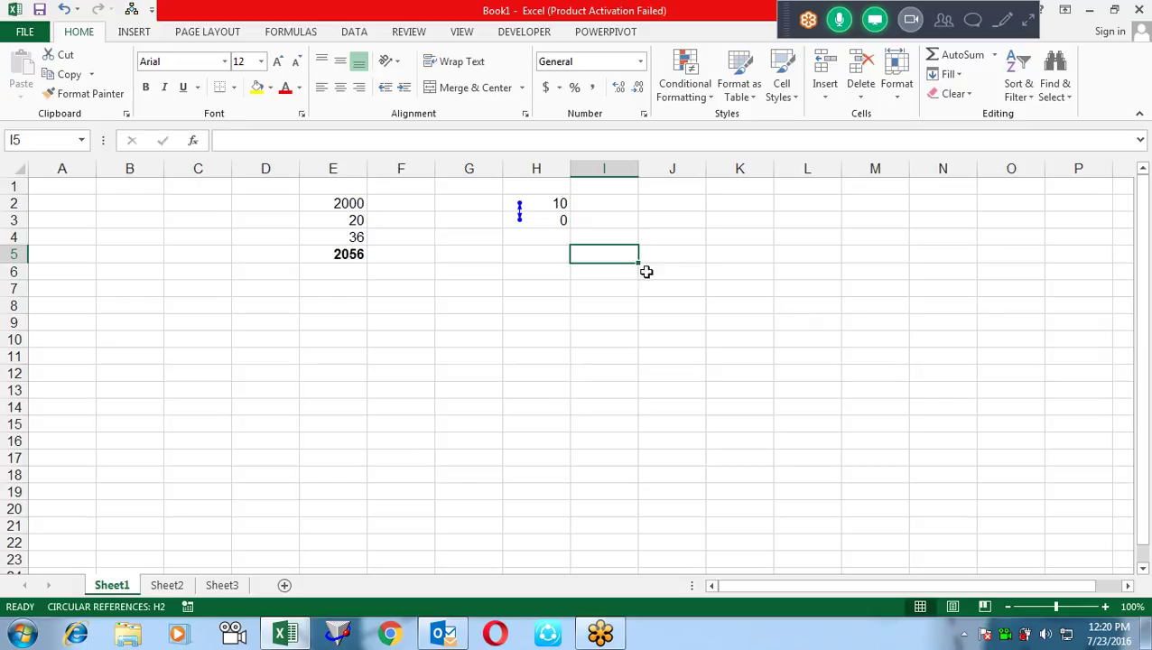
Locate the circular reference at H3 through Error Checking > Circular References
left_click(294, 34)
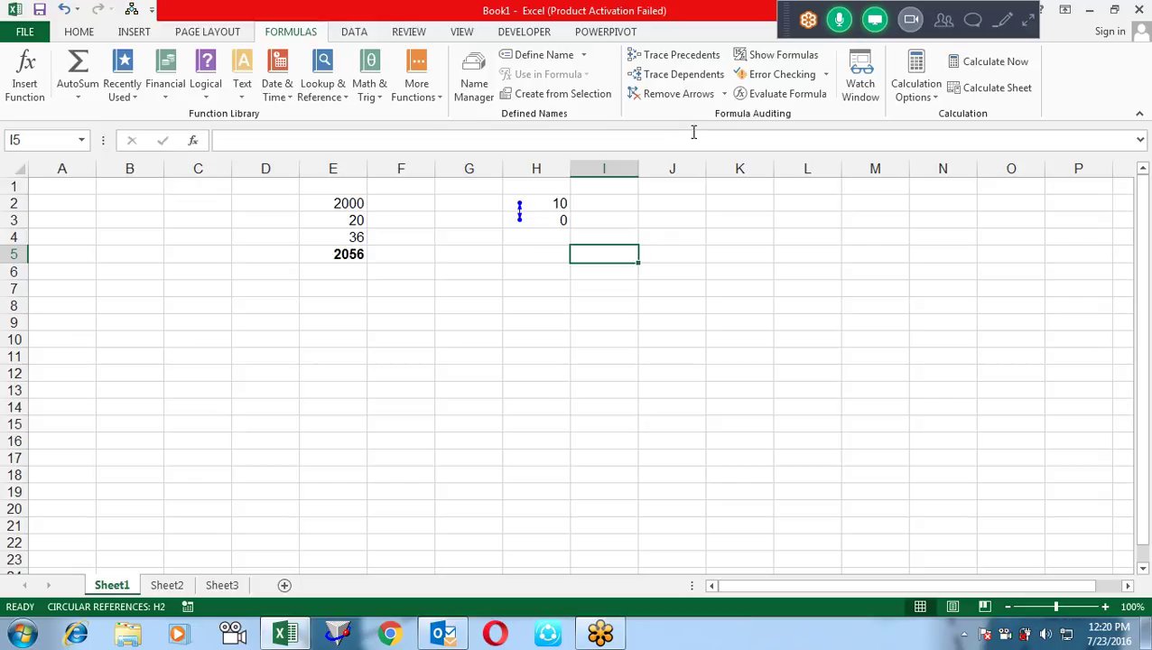
left_click(827, 75)
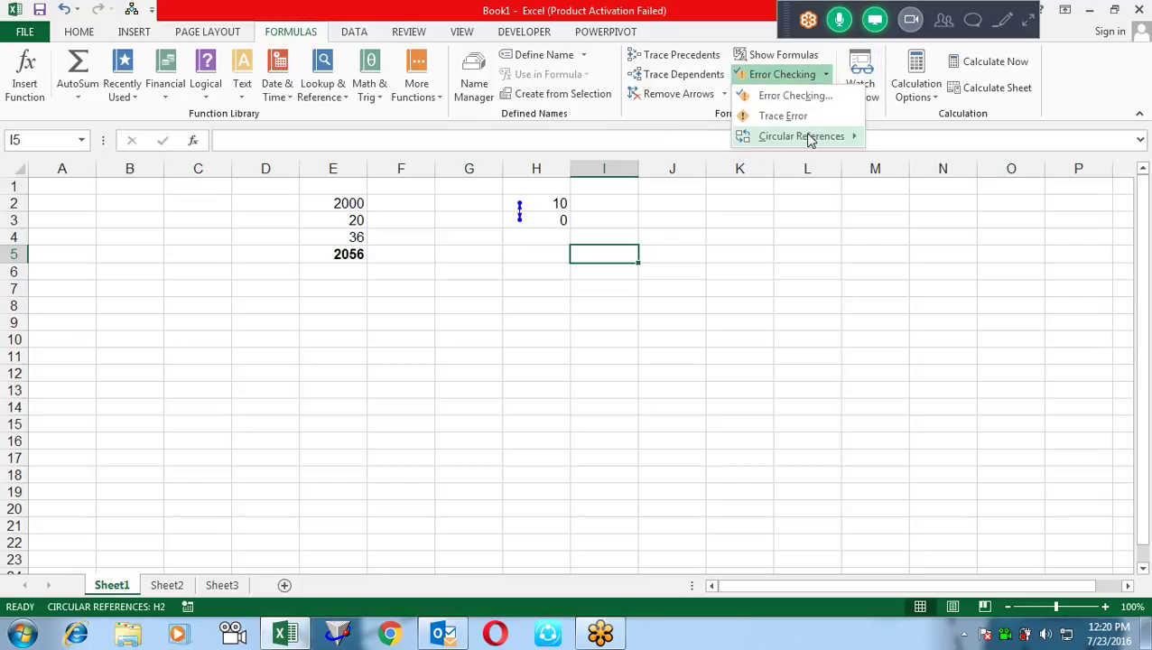
mouse_move(808, 138)
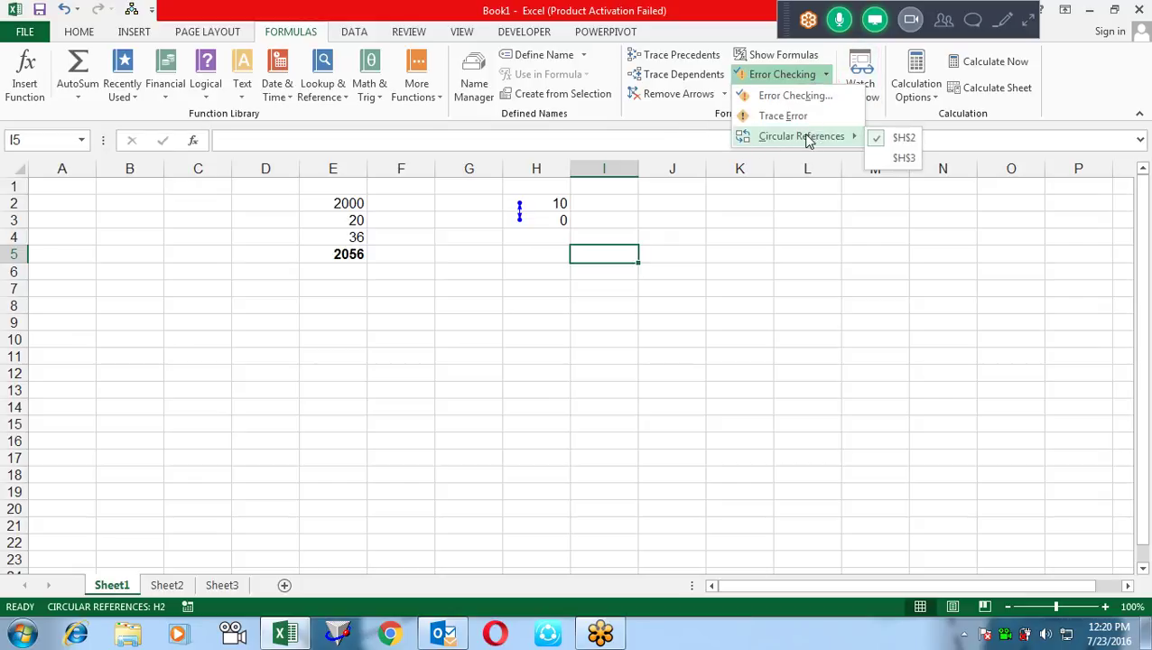
left_click(906, 158)
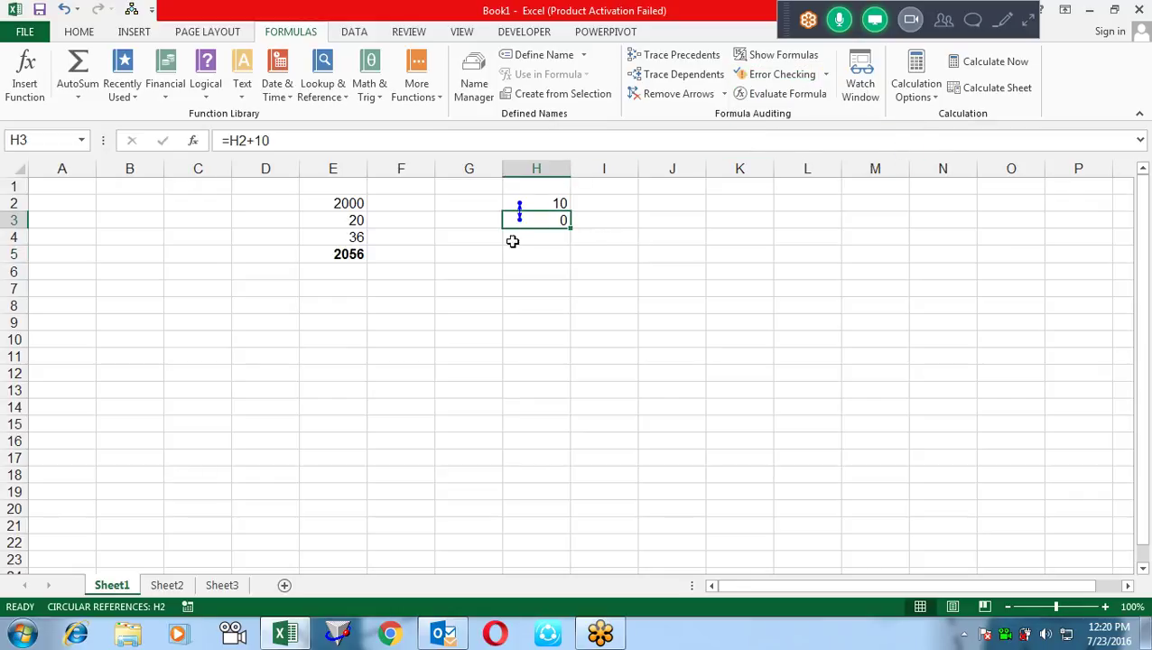
Enter =SUM(E:E) in E1 as a self-referencing total of column E
left_click_drag(330, 206, 327, 320)
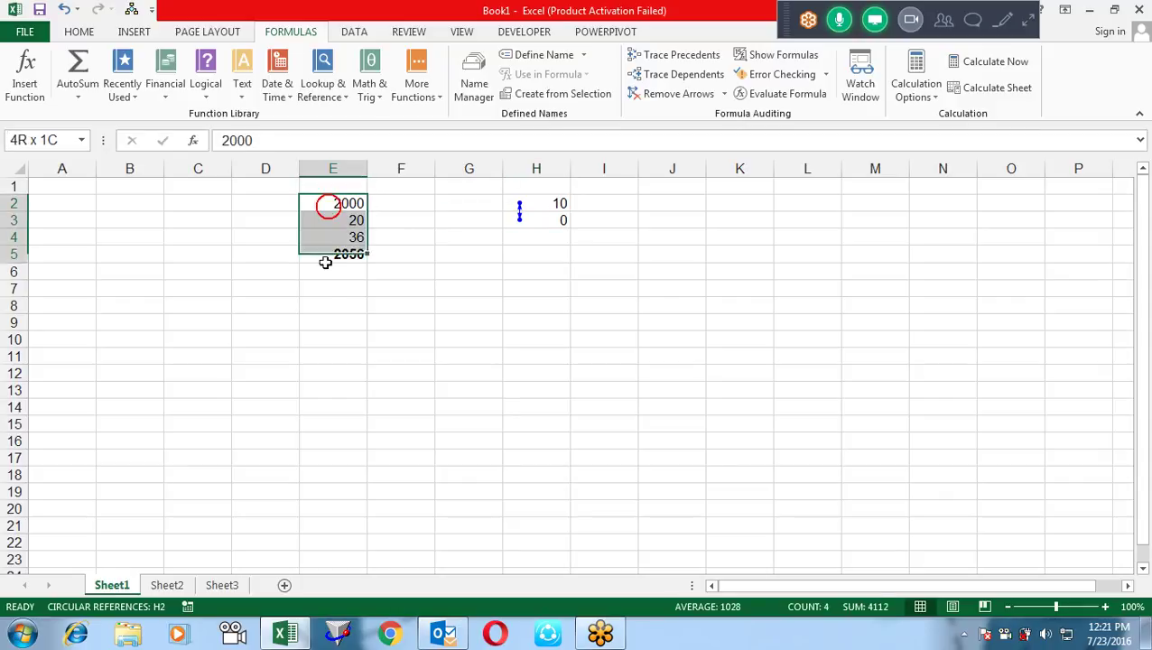
left_click(347, 185)
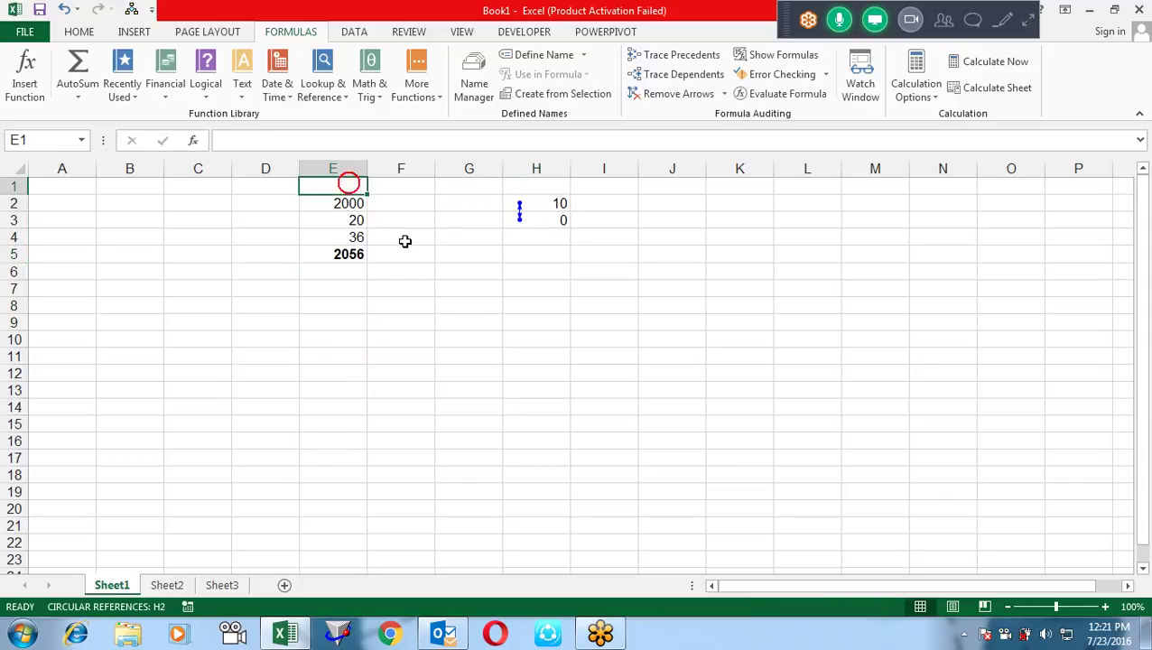
type("=sum")
key("Tab")
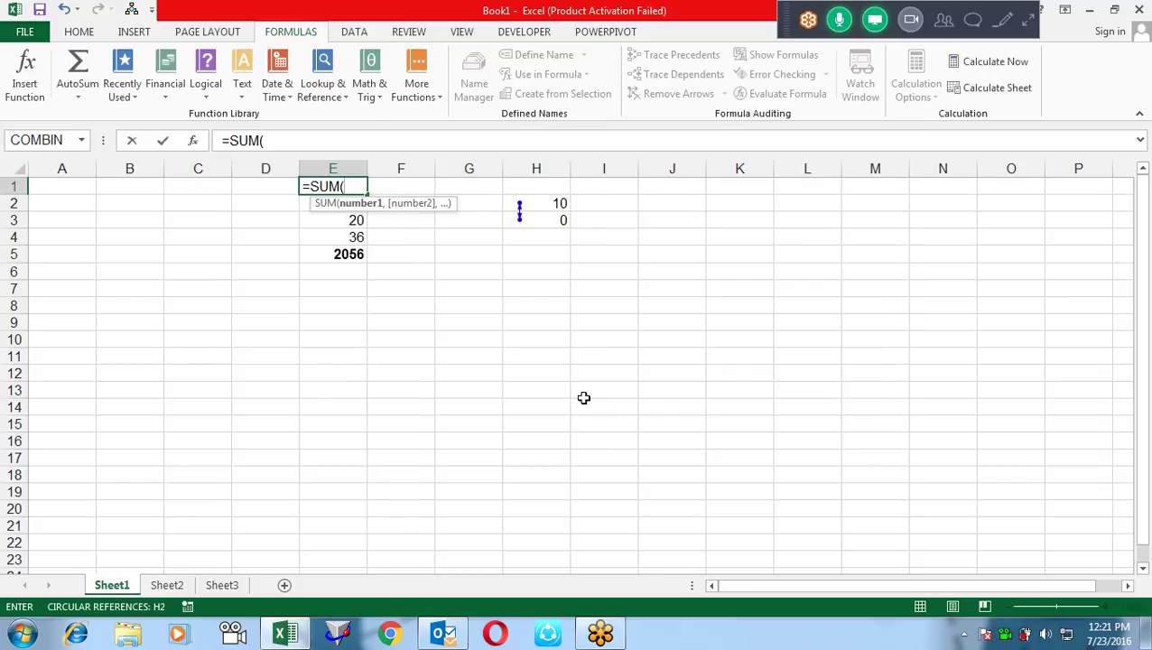
key("ctrl+space")
type(")")
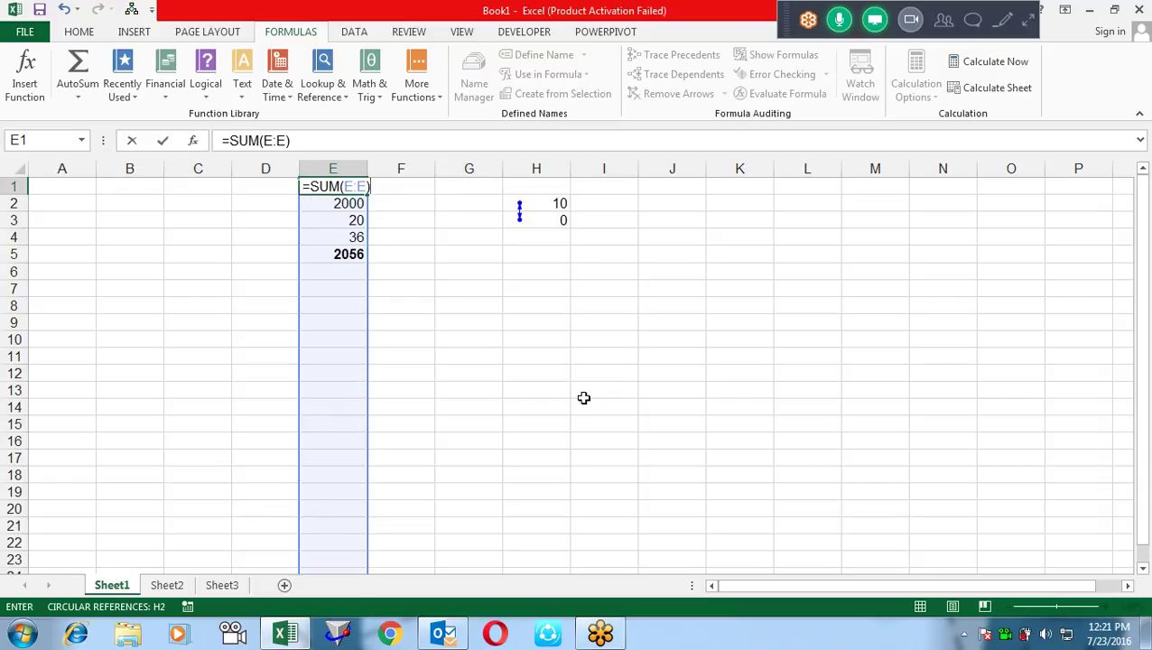
key("Return")
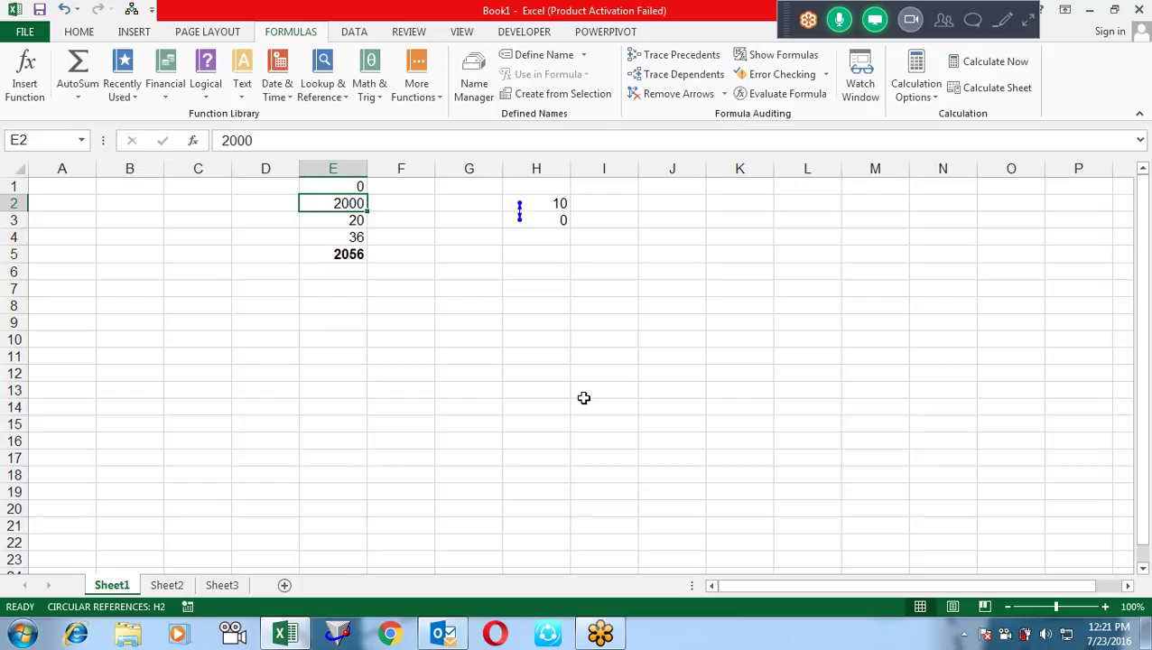
Inspect E1's formula, delete it, and move to H2
key("Up")
key("F2")
key("Escape")
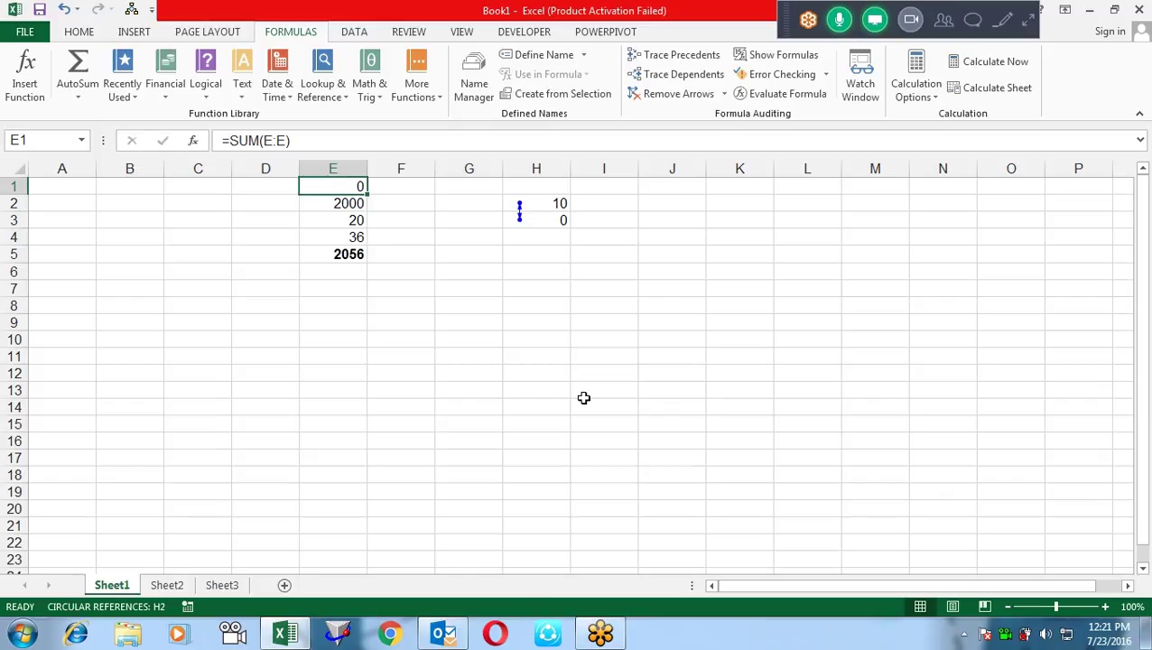
key("Delete")
key("Right")
key("Right")
key("Right")
key("Down")
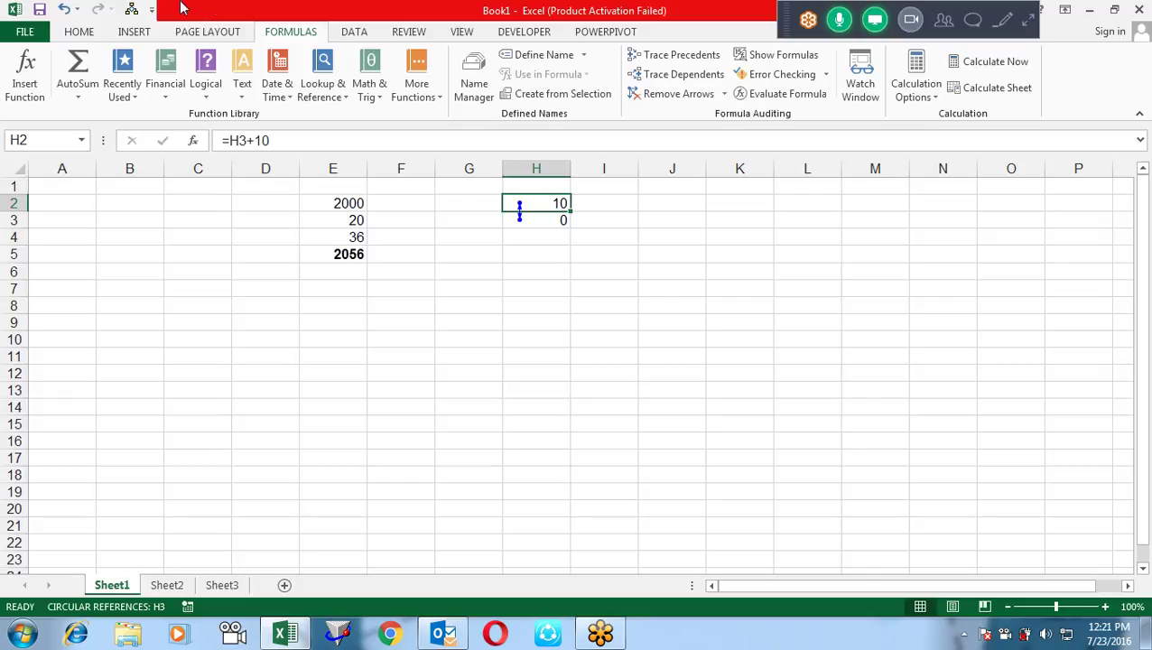
Enable iterative calculation on the Formulas page of Excel Options (100 iterations, 0.001 maximum change)
left_click(25, 32)
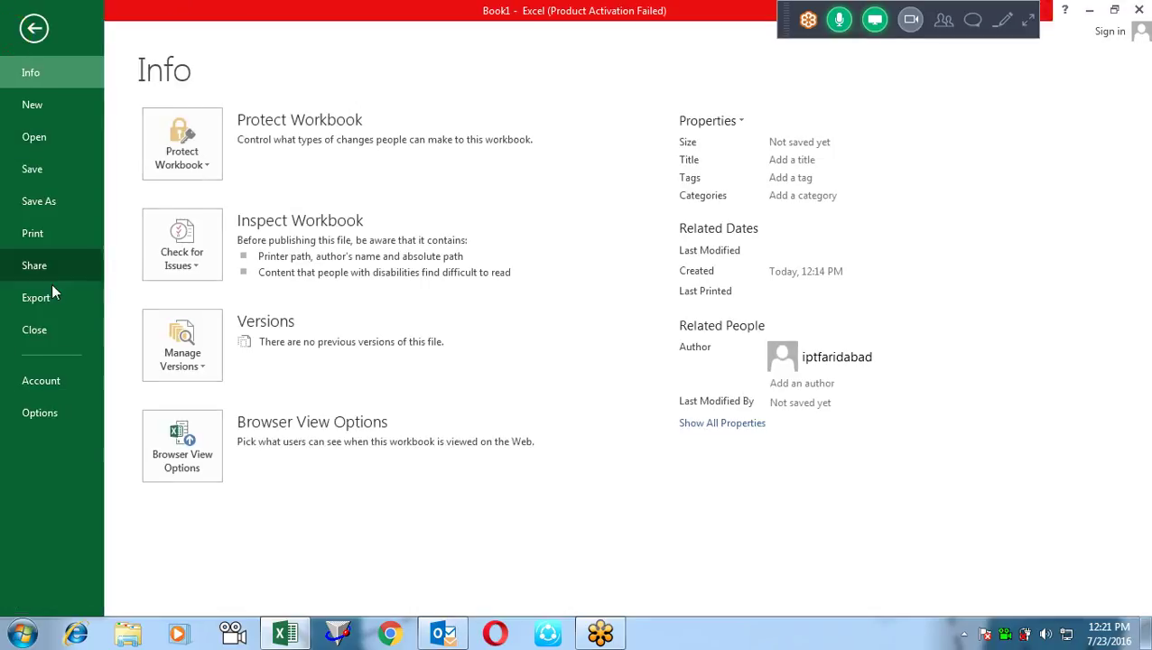
left_click(68, 408)
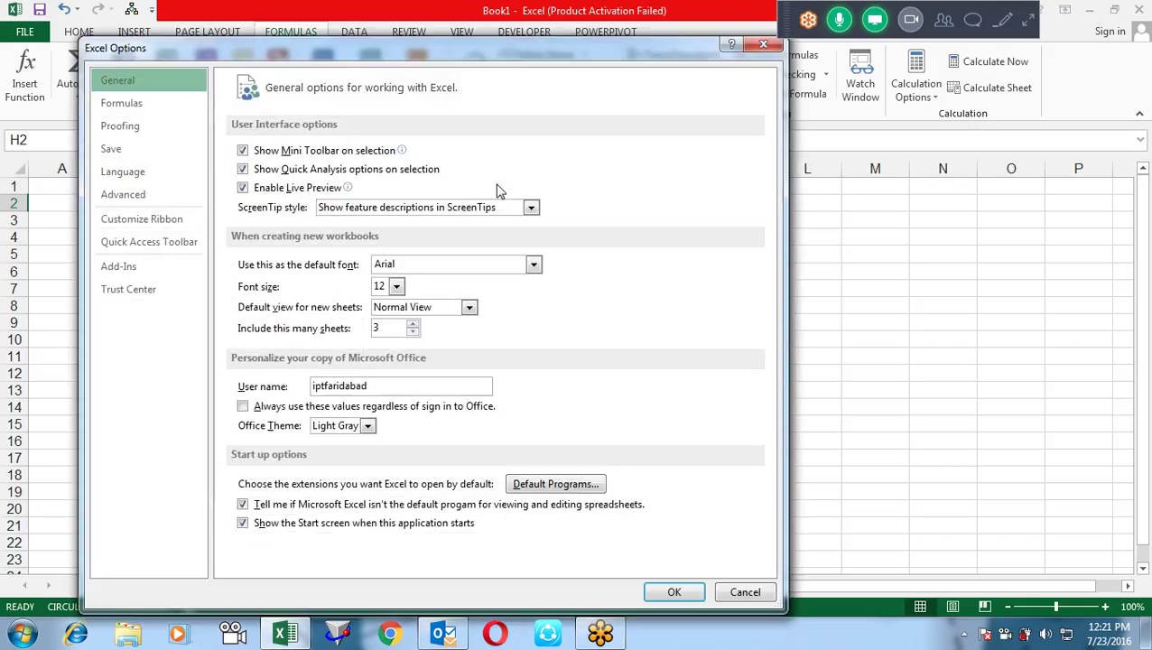
left_click(118, 105)
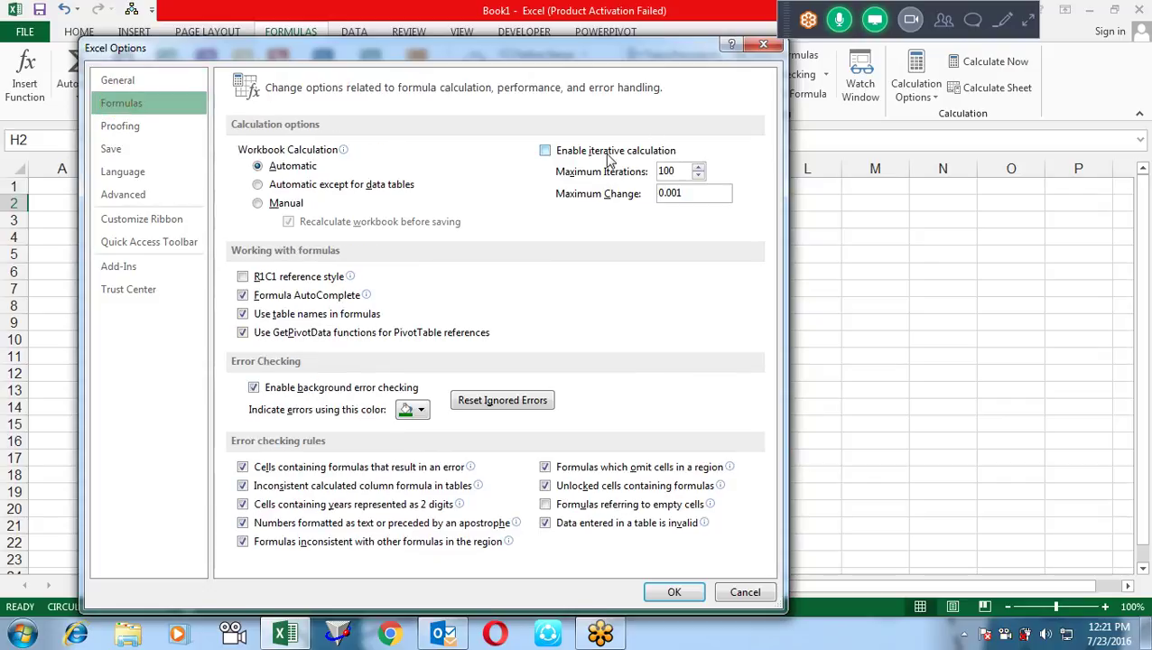
left_click(601, 152)
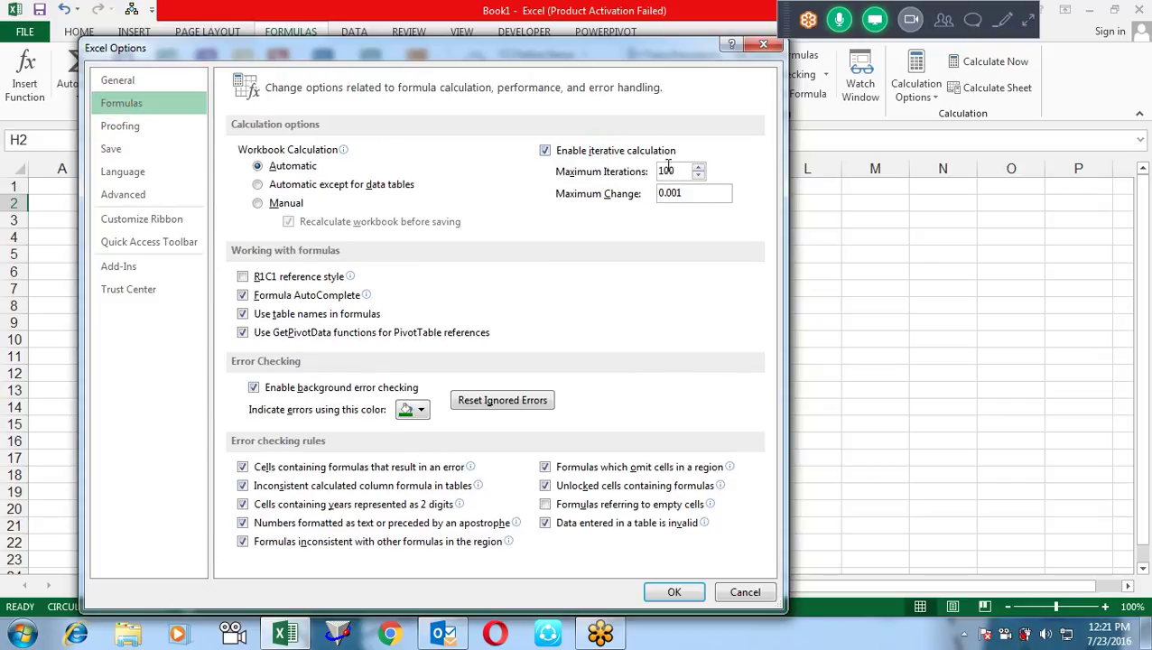
left_click(673, 593)
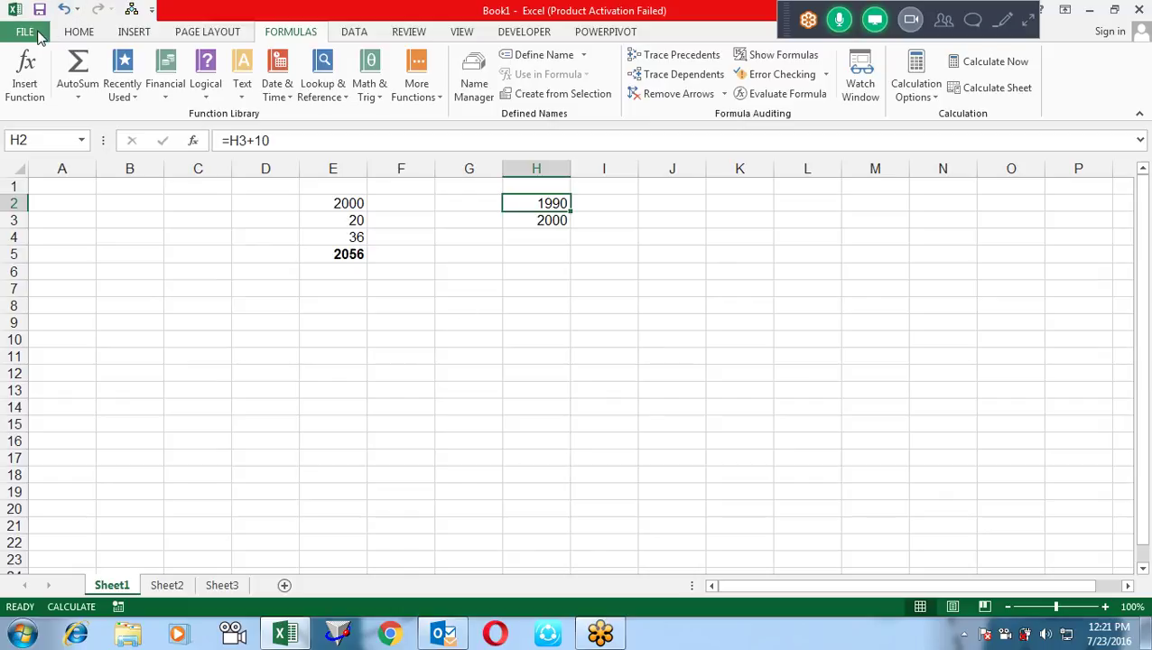
Disable iterative calculation in Excel Options and dismiss the circular reference warning
left_click(36, 34)
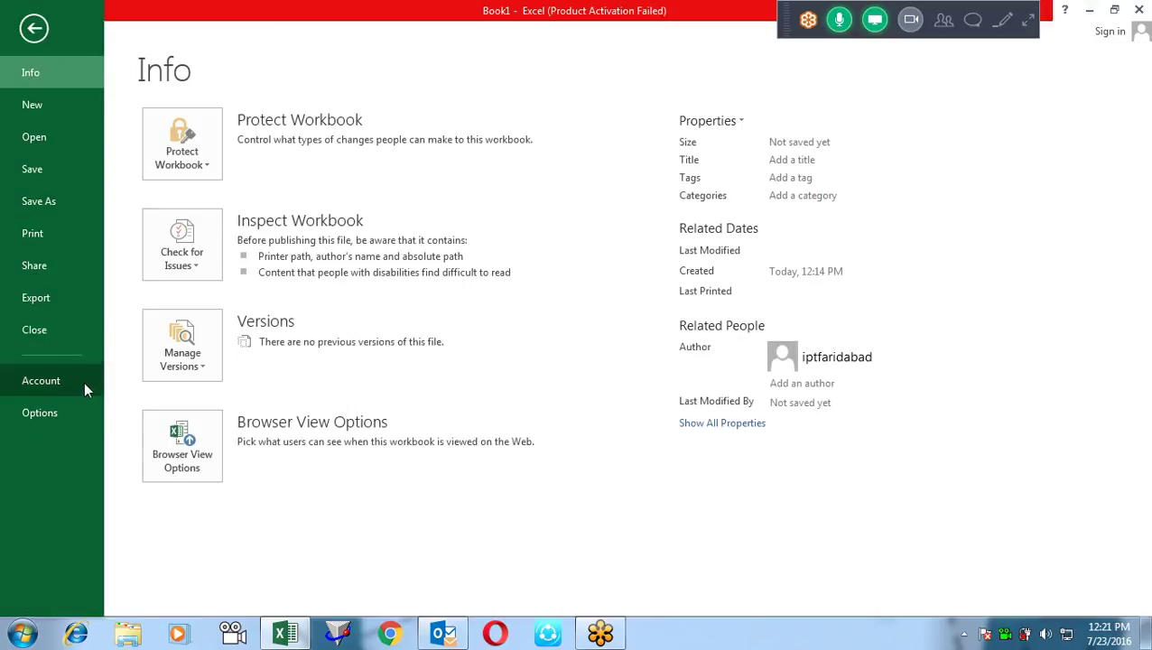
left_click(84, 382)
left_click(50, 413)
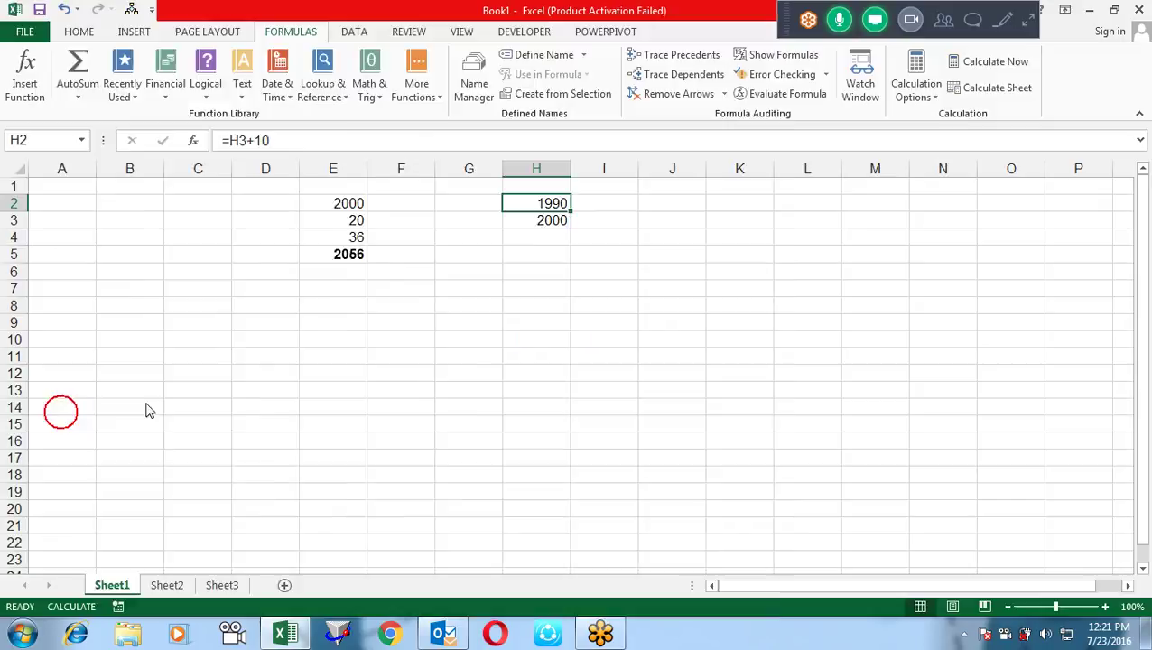
left_click(158, 107)
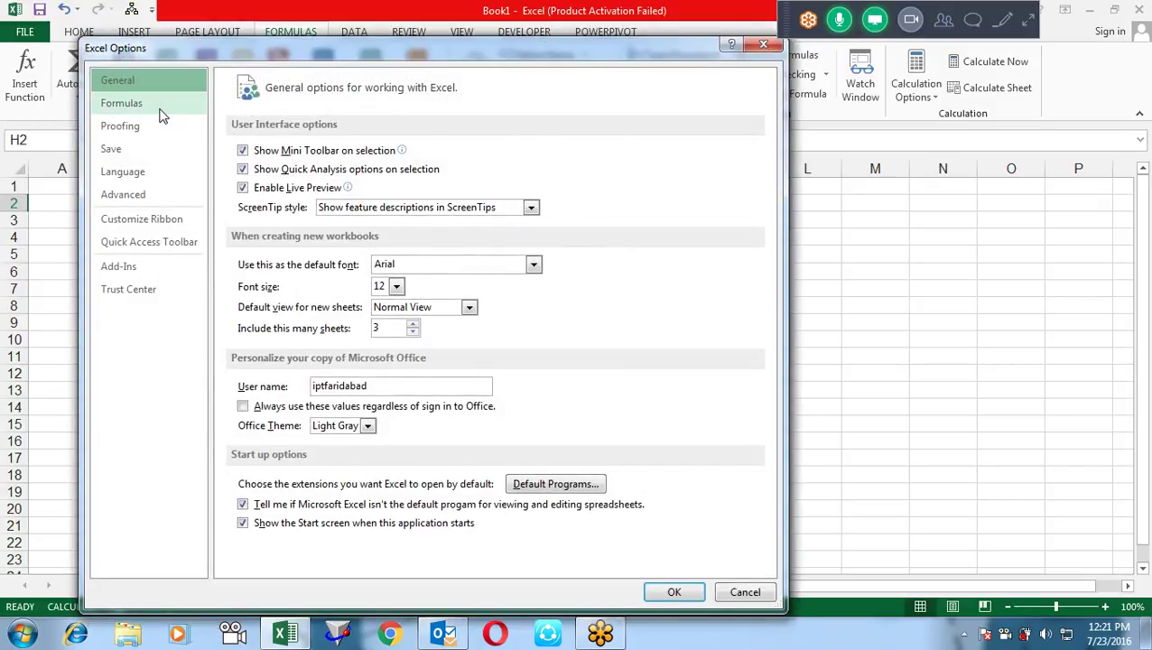
left_click(545, 151)
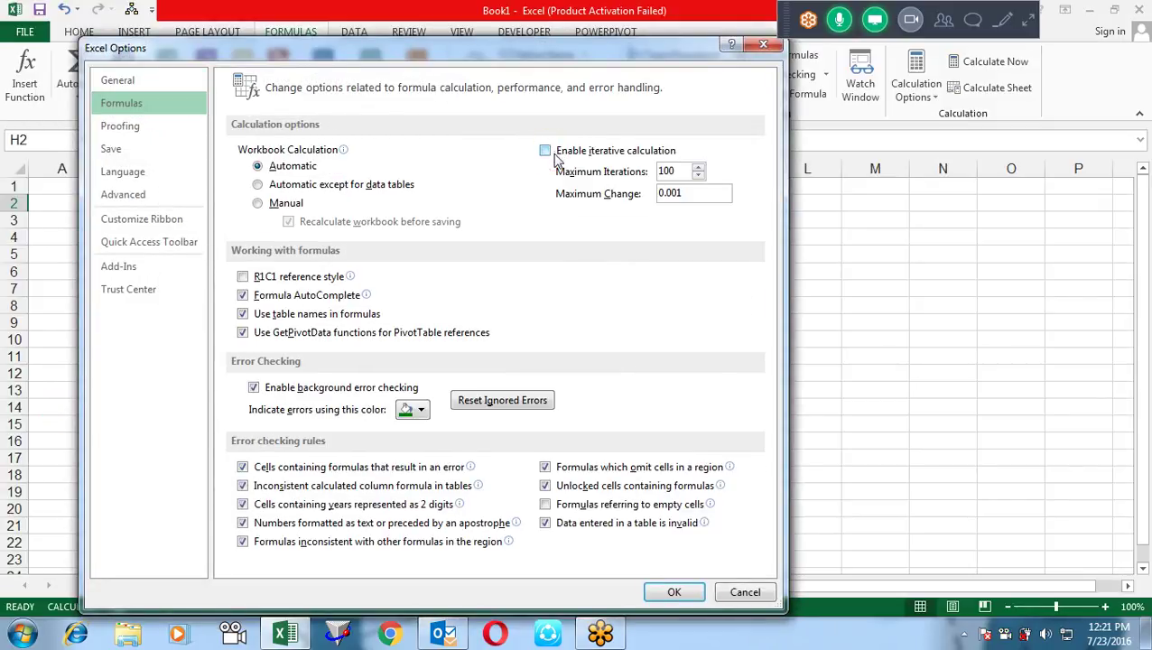
left_click(663, 590)
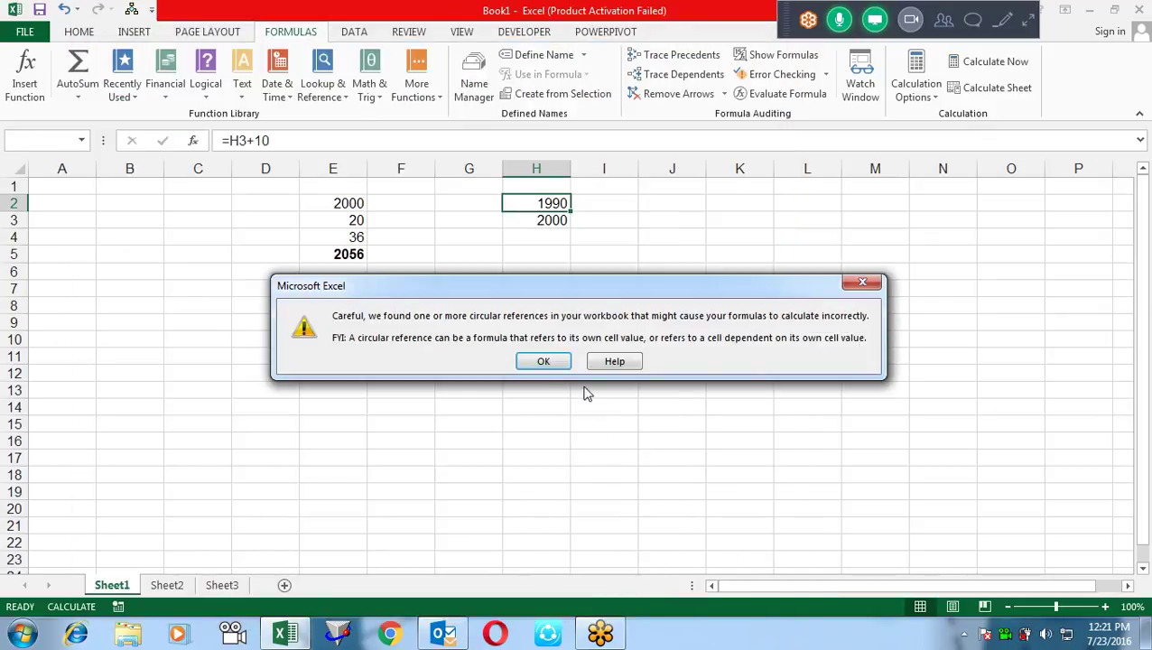
left_click(539, 362)
Delete the circular formulas from H2:H3
key("shift+Down")
key("Delete")
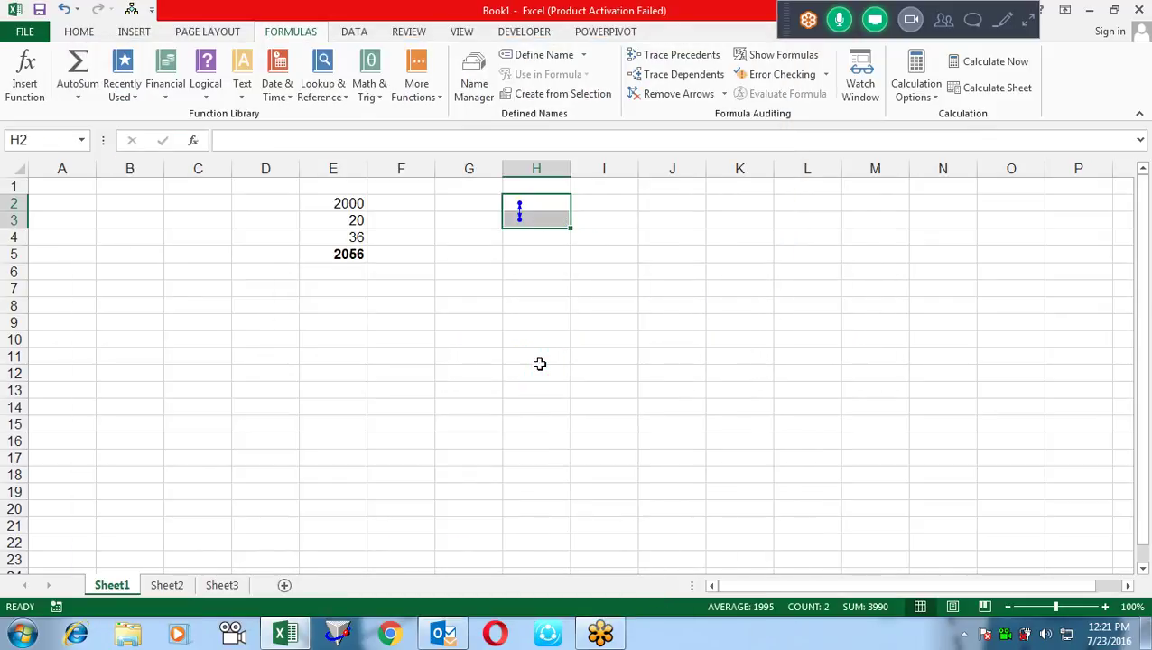
key("Left")
key("Left")
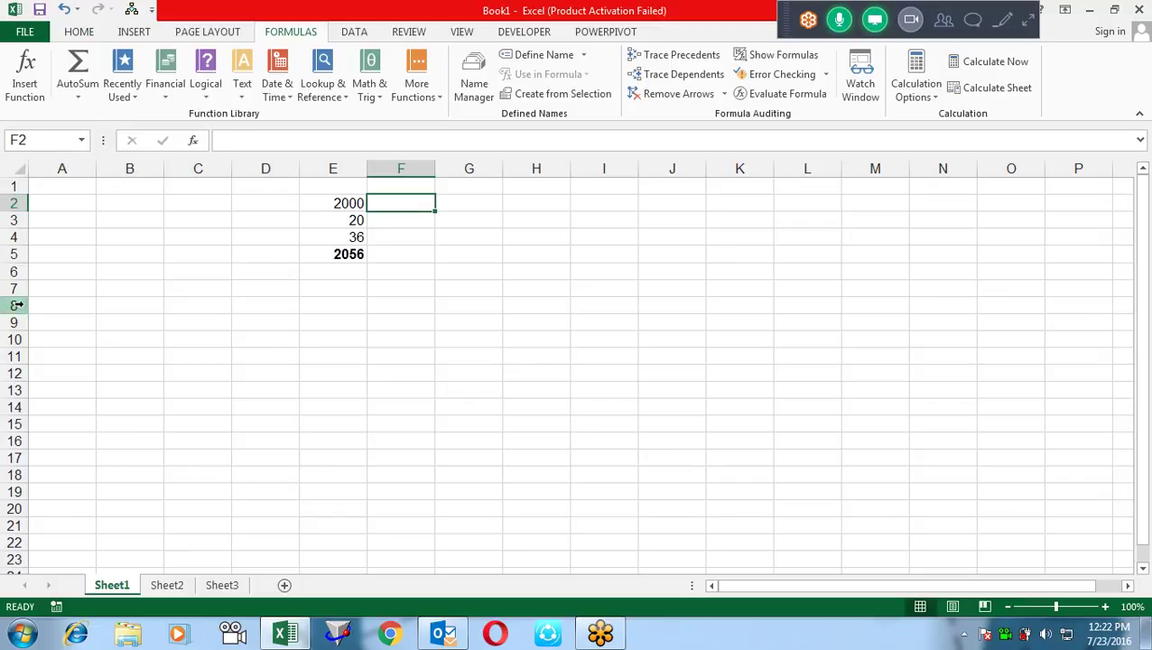
left_click(238, 226)
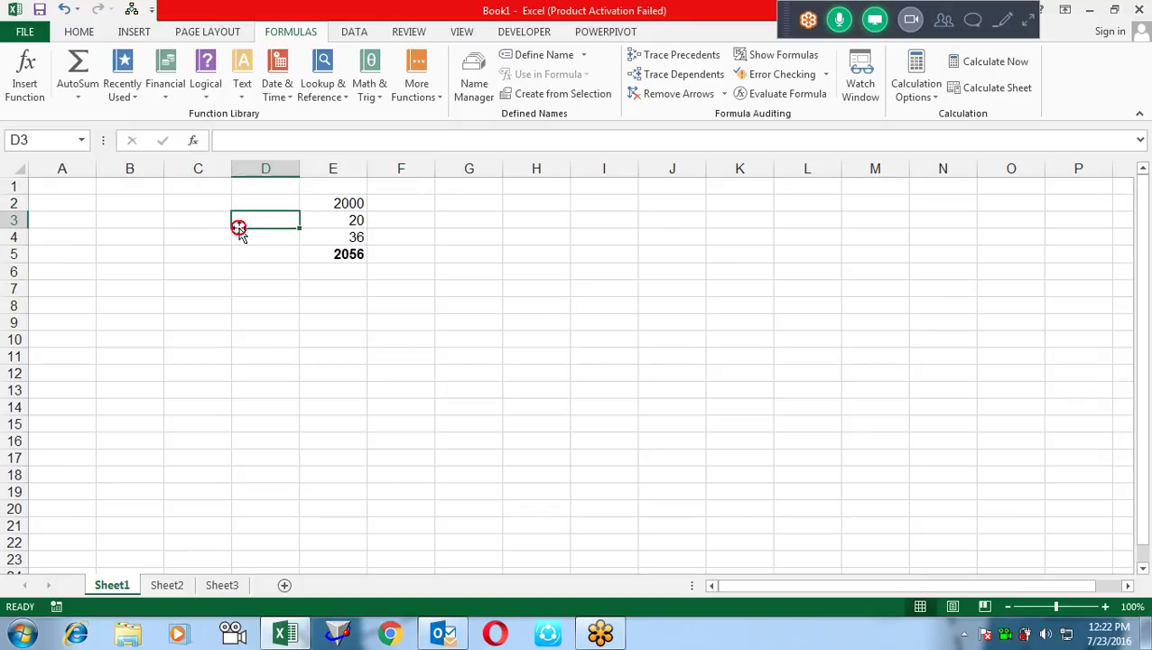
left_click(60, 187)
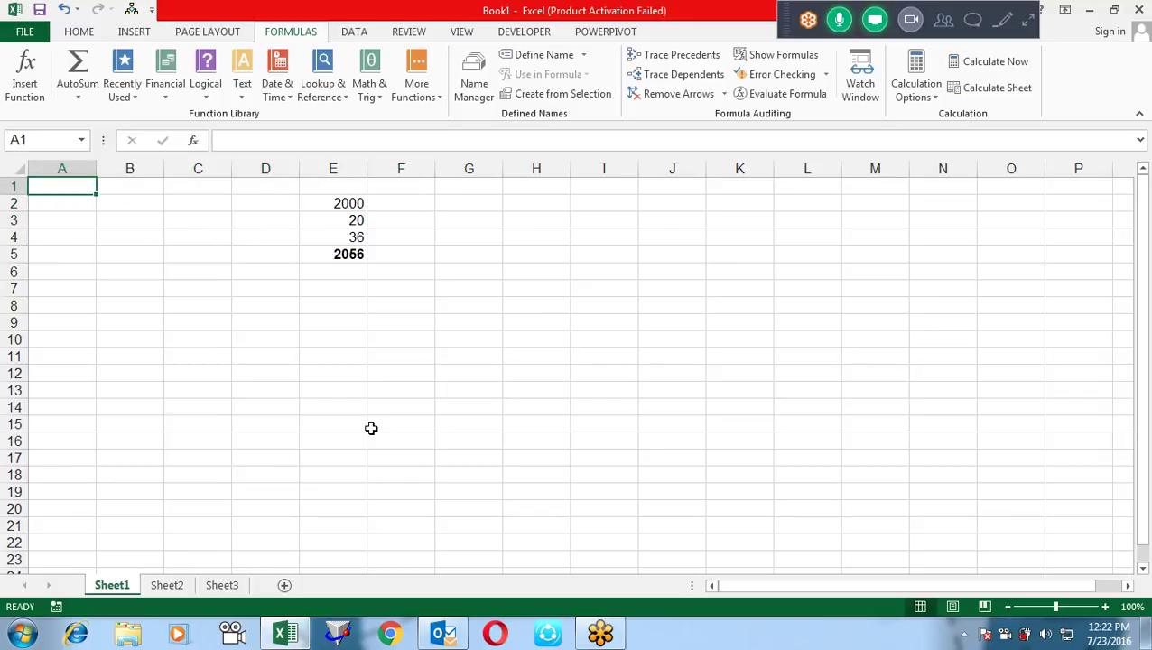
type("sandeep")
key("Return")
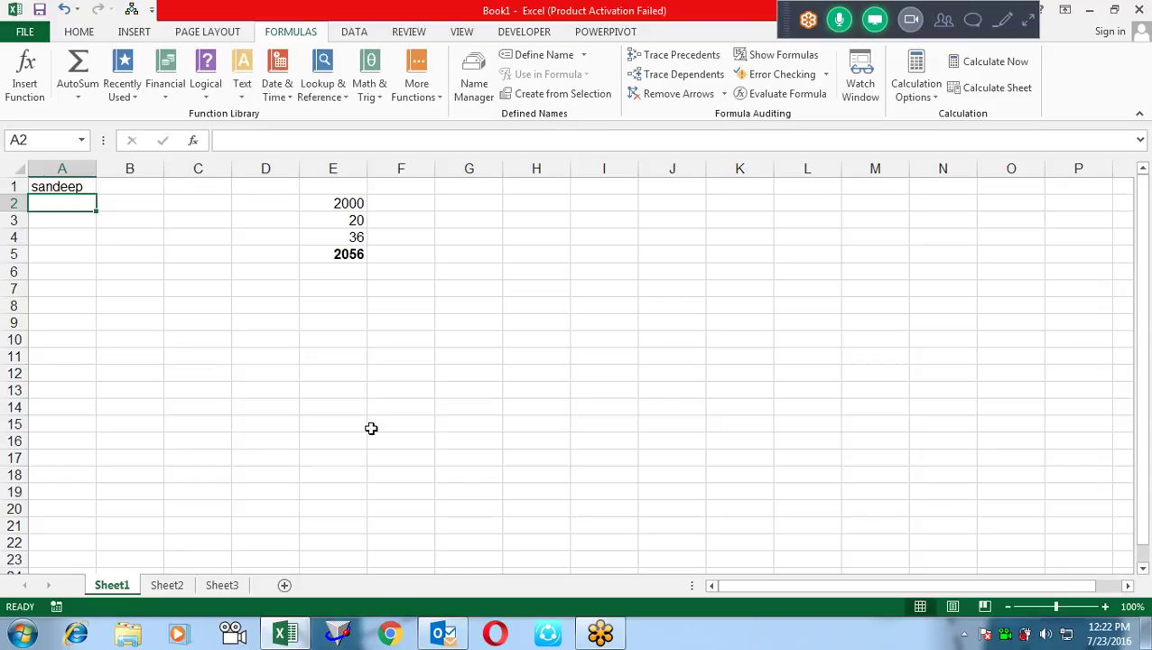
left_click(201, 264)
type("=a")
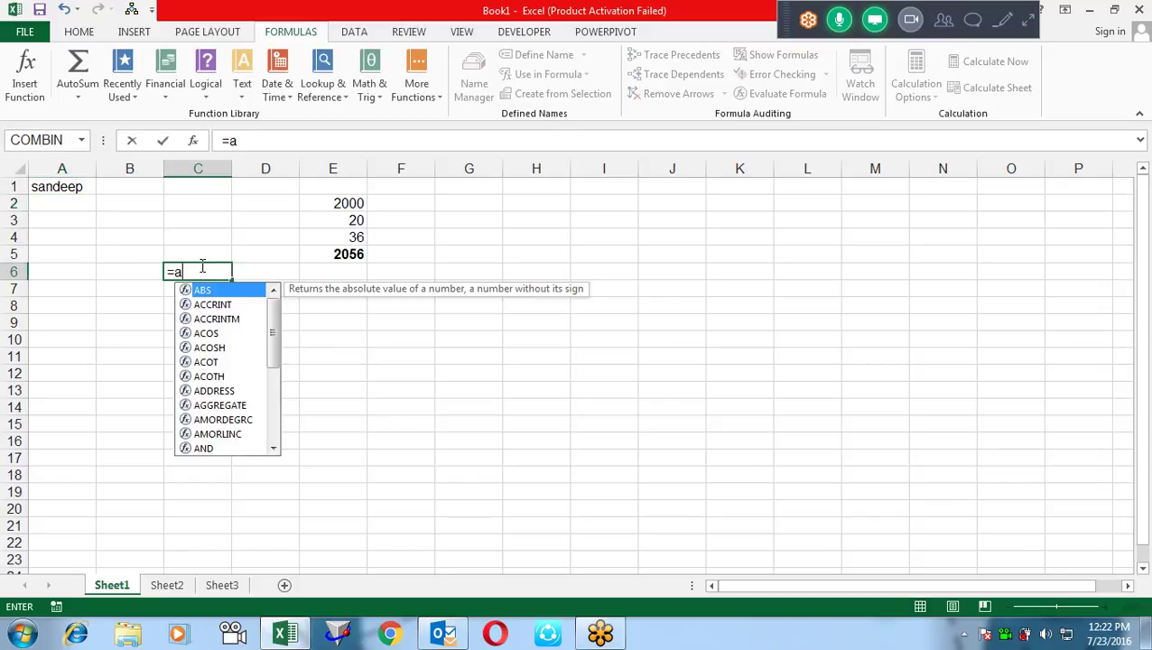
type("1")
key("Return")
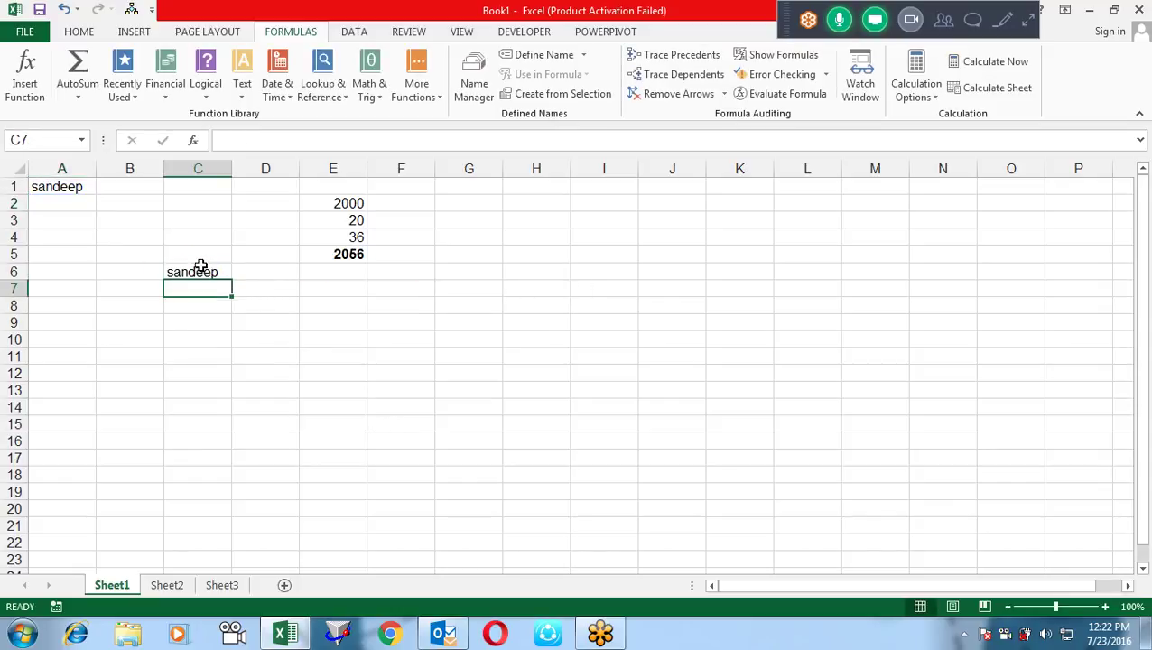
left_click(330, 303)
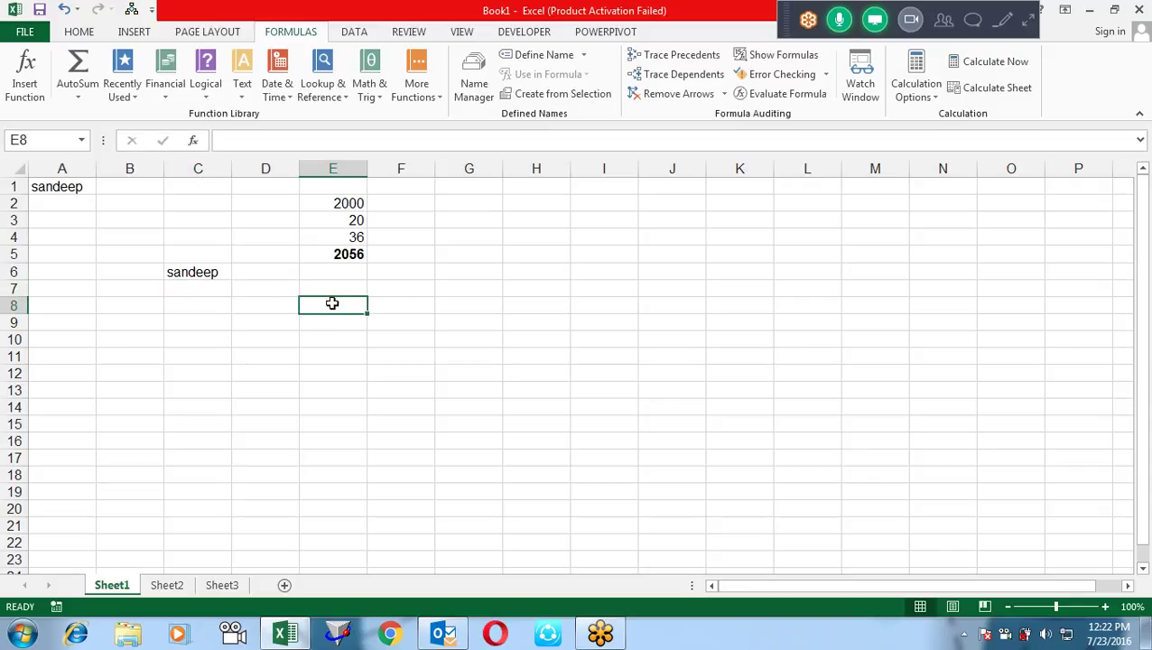
type("=a1")
key("Return")
left_click(332, 304)
double_click(333, 304)
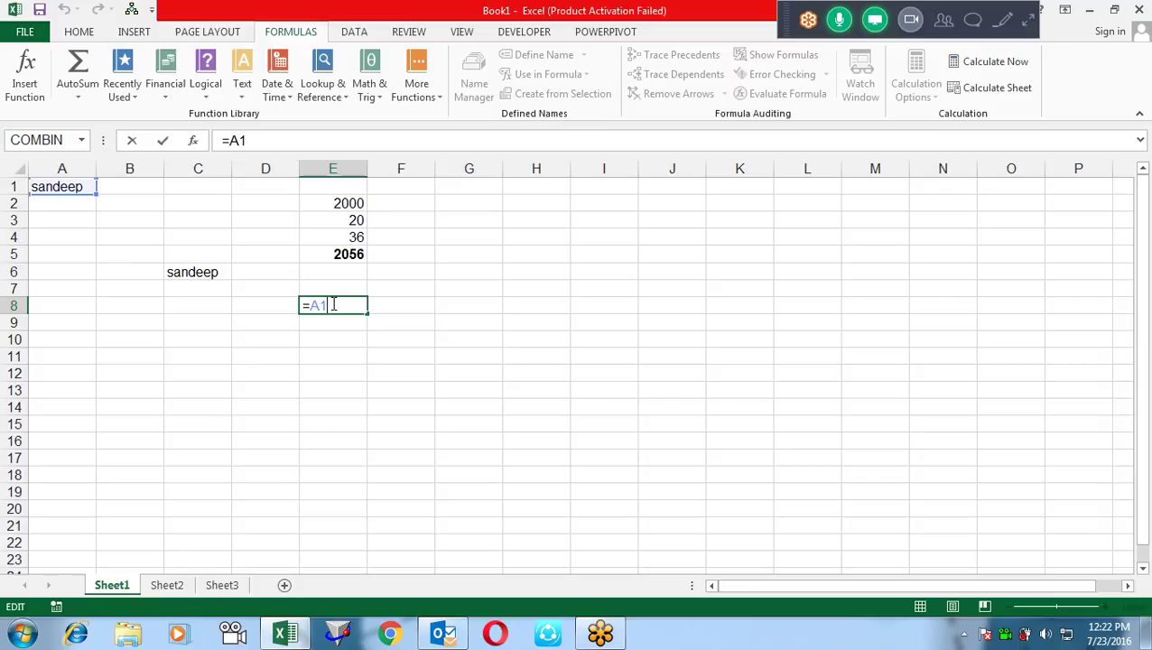
key("Escape")
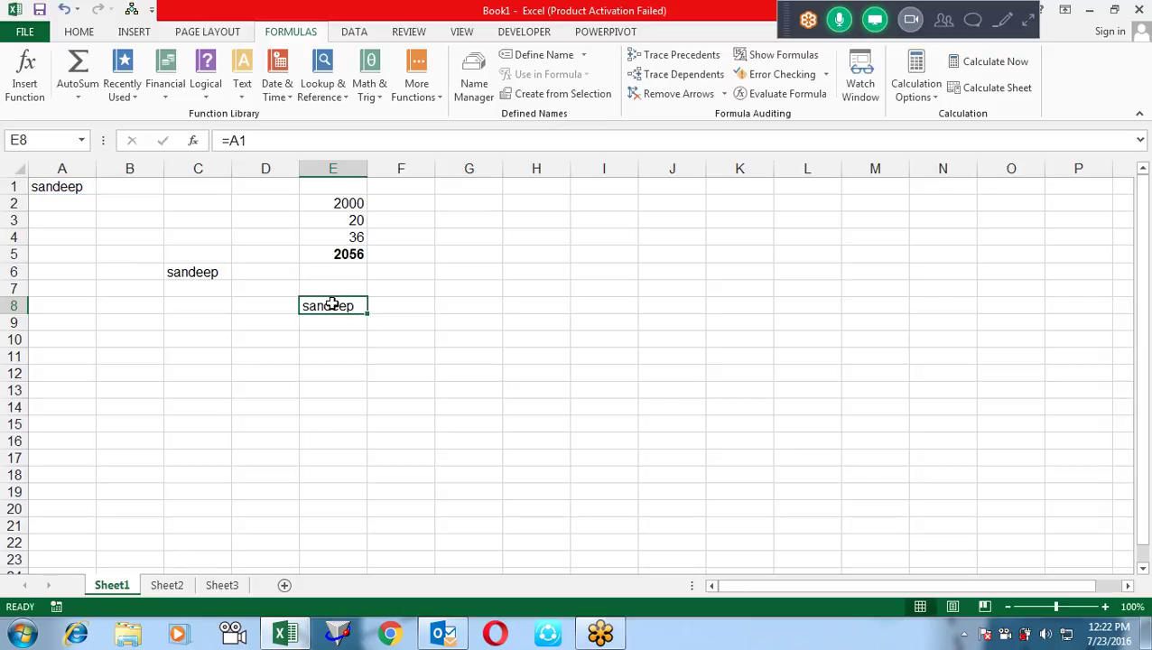
key("Left")
key("Left")
key("Left")
key("Left")
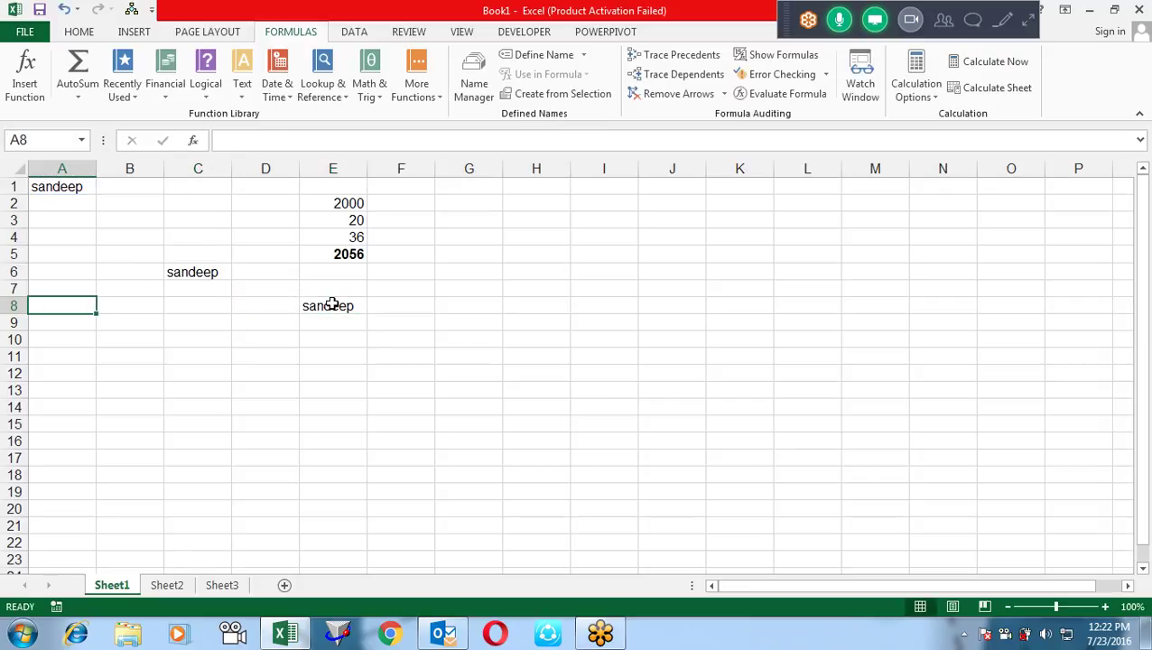
key("ctrl+Home")
key("Down")
key("Down")
key("Down")
key("Down")
key("Down")
key("Right")
key("Right")
key("Right")
key("Down")
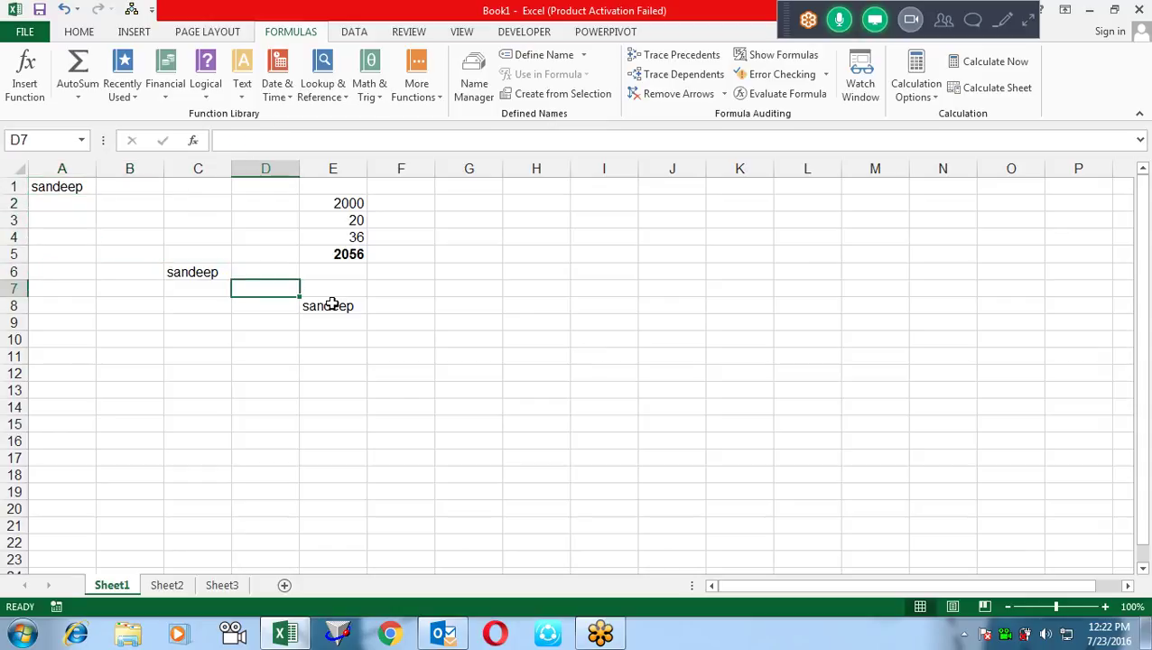
key("Down")
key("Right")
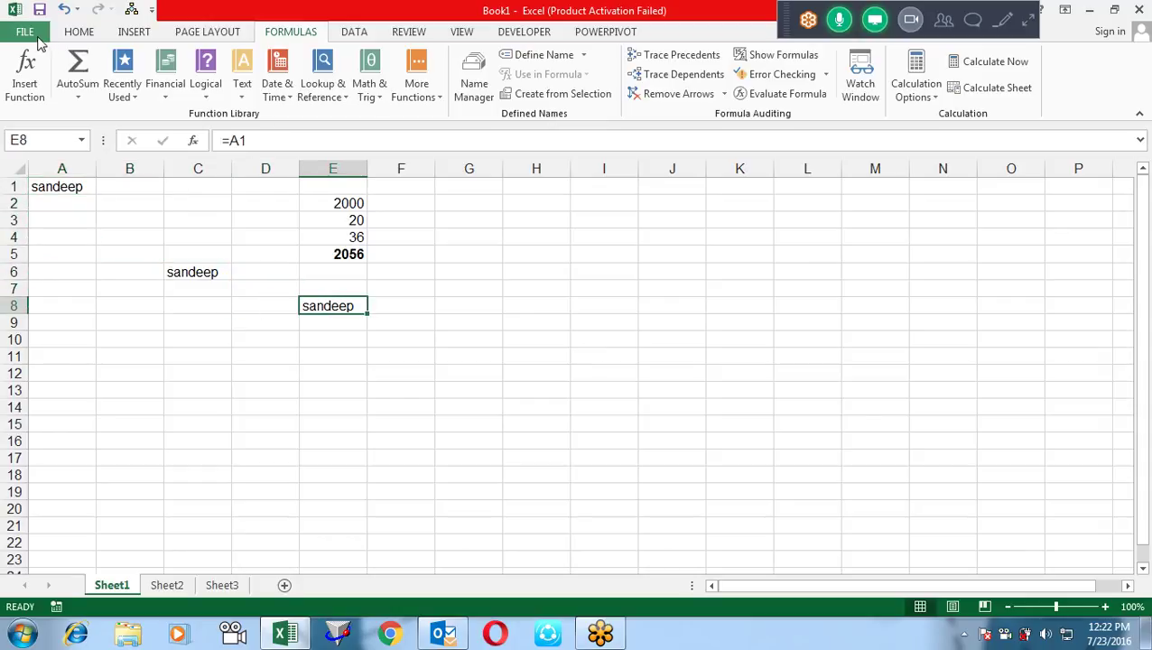
Turn on R1C1 reference style in the Formulas options
left_click(27, 34)
left_click(54, 420)
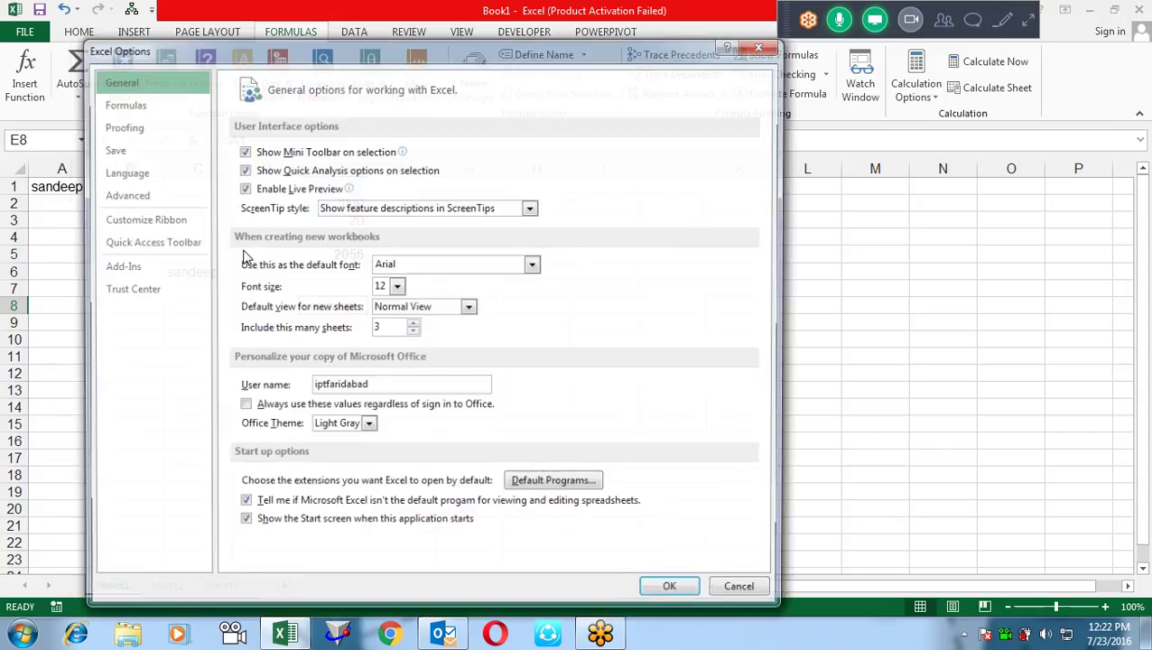
left_click(118, 102)
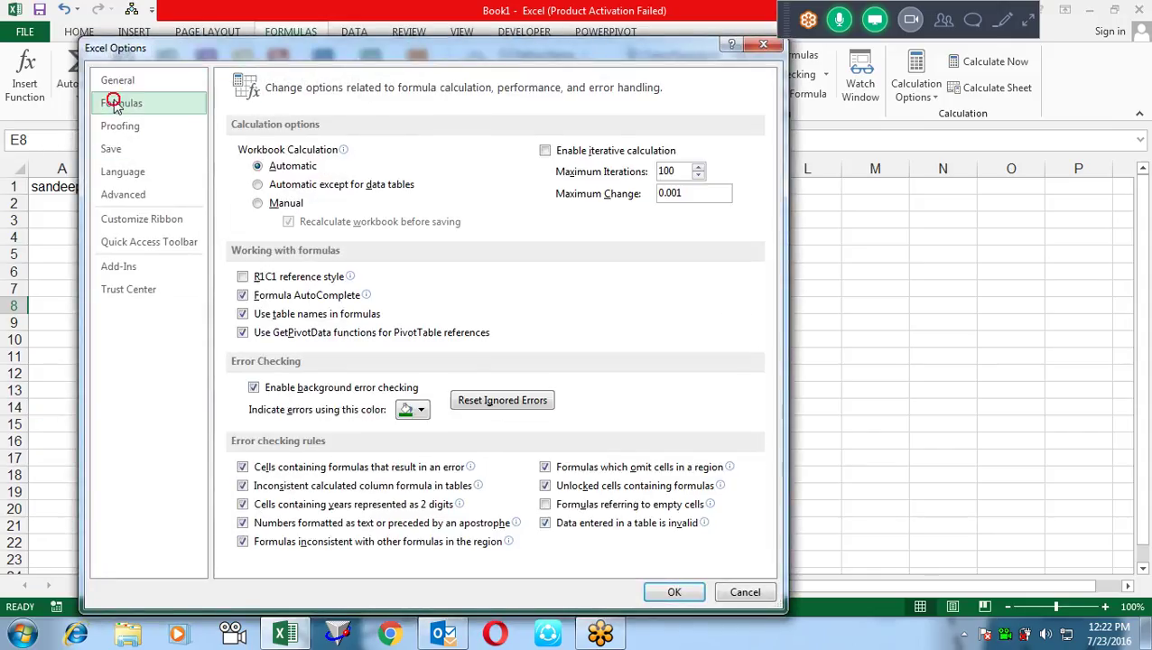
left_click(268, 280)
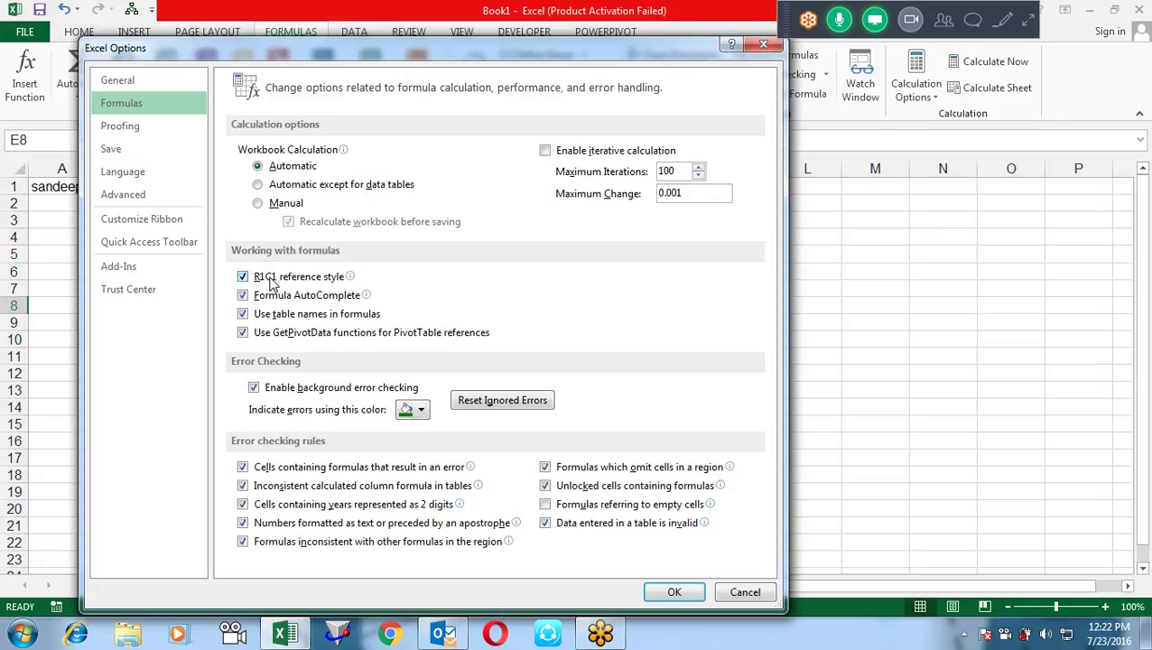
left_click(674, 593)
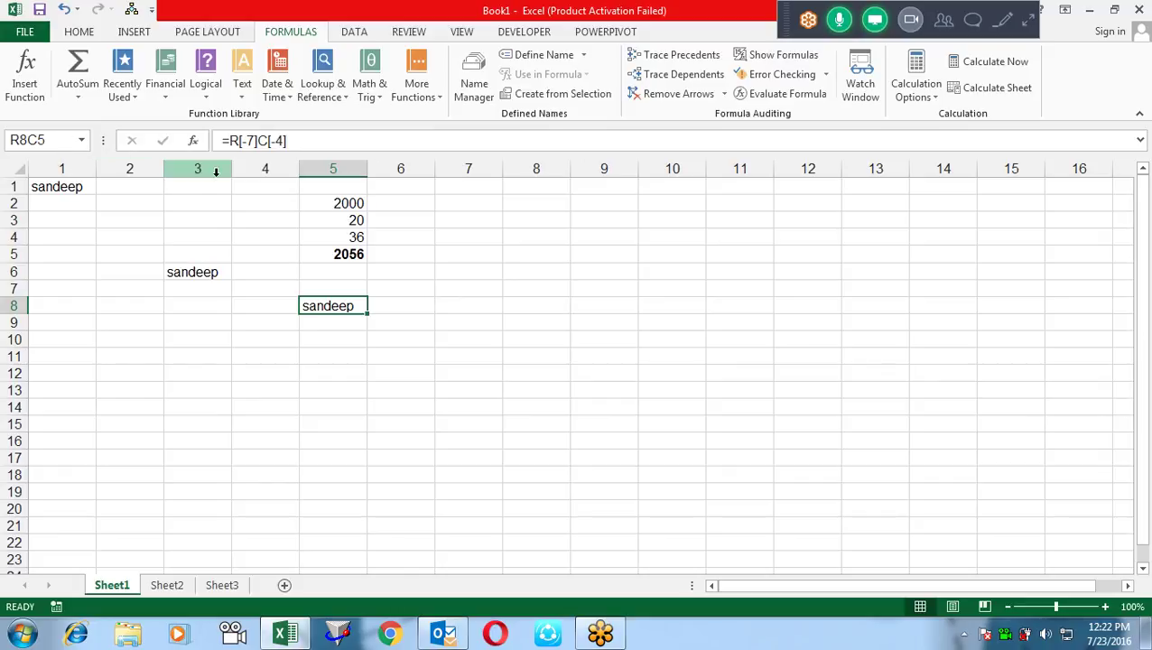
View the formulas in R6C3 (=R[-5]C[-2]) and R8C5 (=R[-7]C[-4]) without changing them
left_click(197, 270)
key("F2")
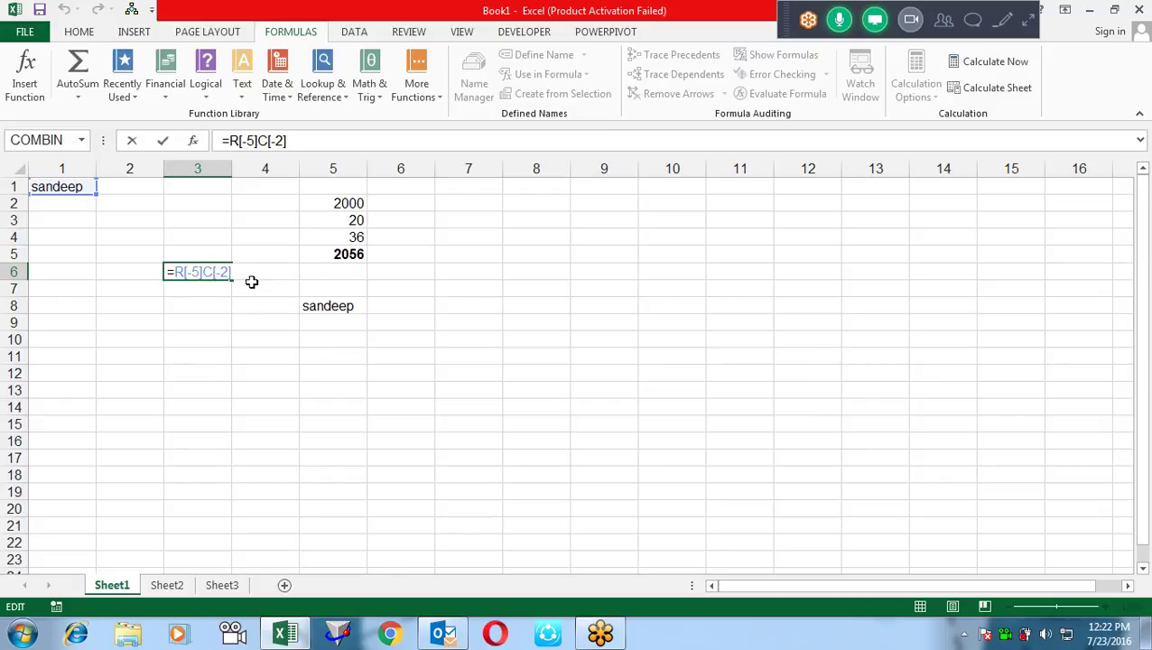
key("Escape")
left_click(328, 306)
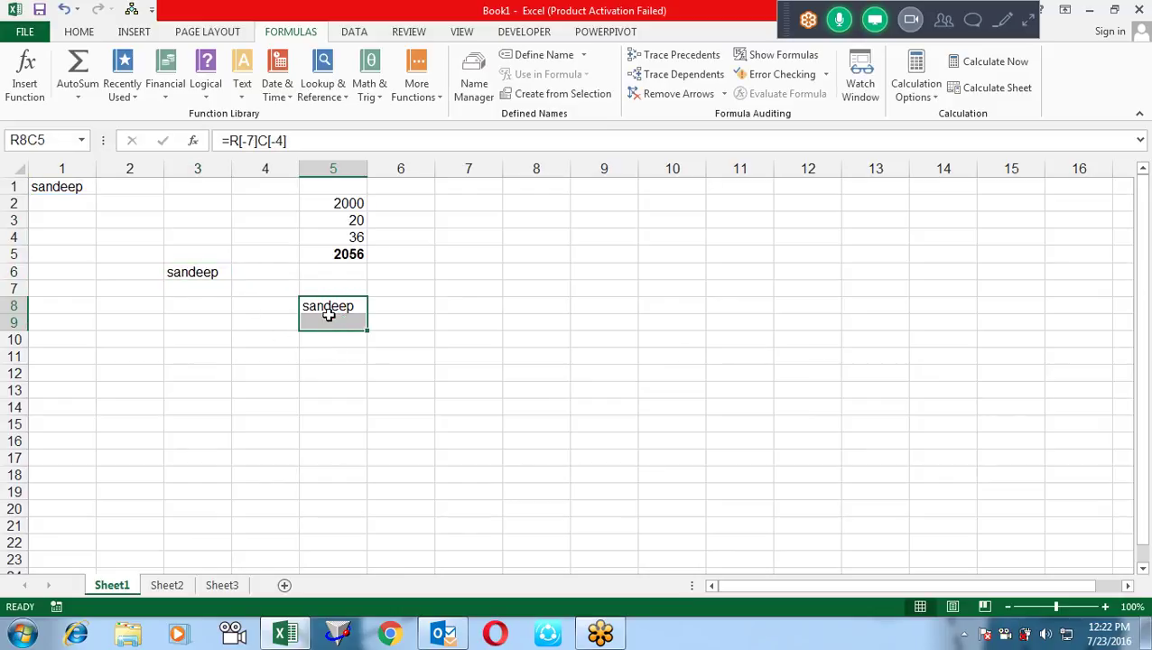
key("F2")
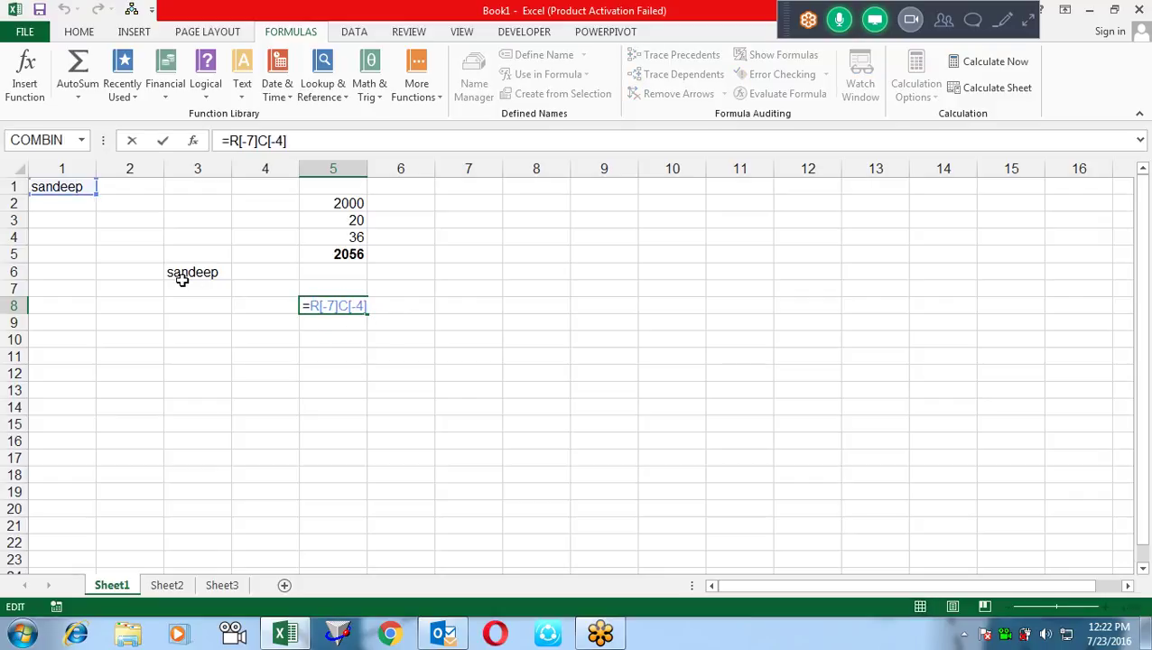
key("Escape")
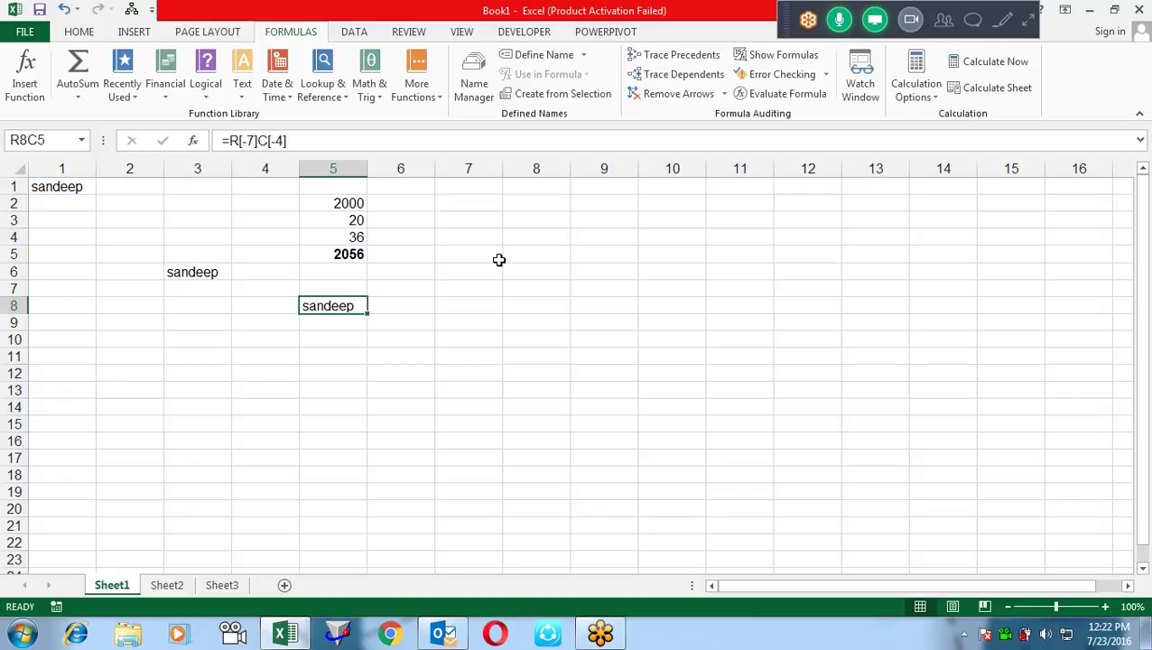
left_click(509, 304)
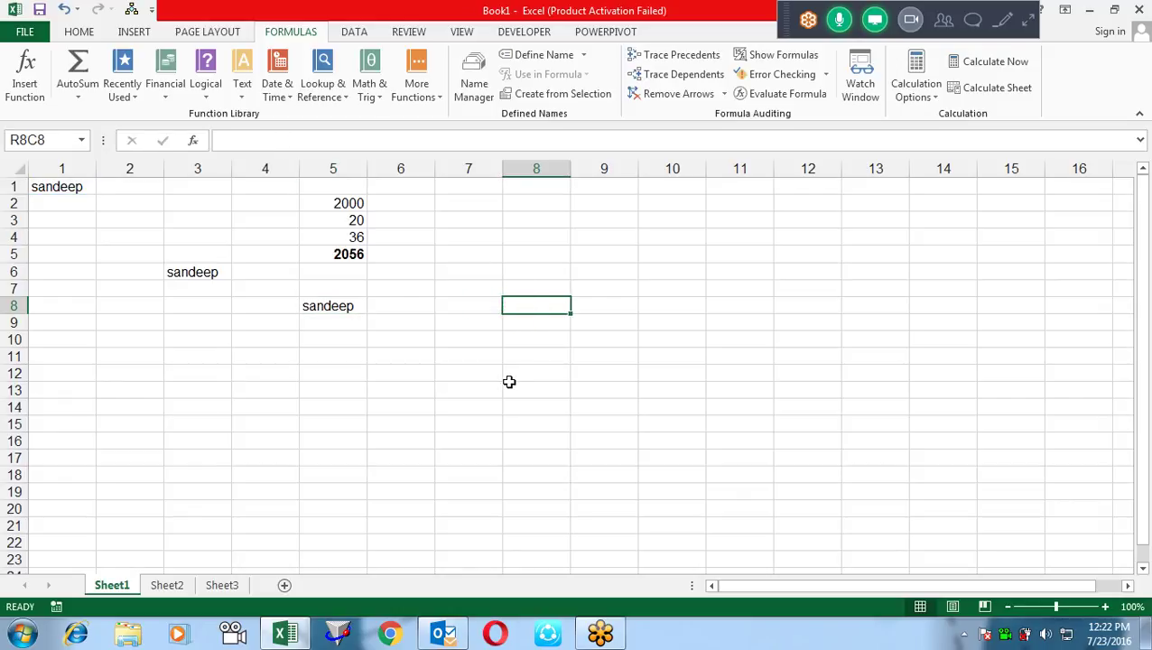
Enter =R[-7]C[-7] in R8C8 by pointing with arrow keys to R1C1, showing its name
type("=")
key("Up")
key("Down")
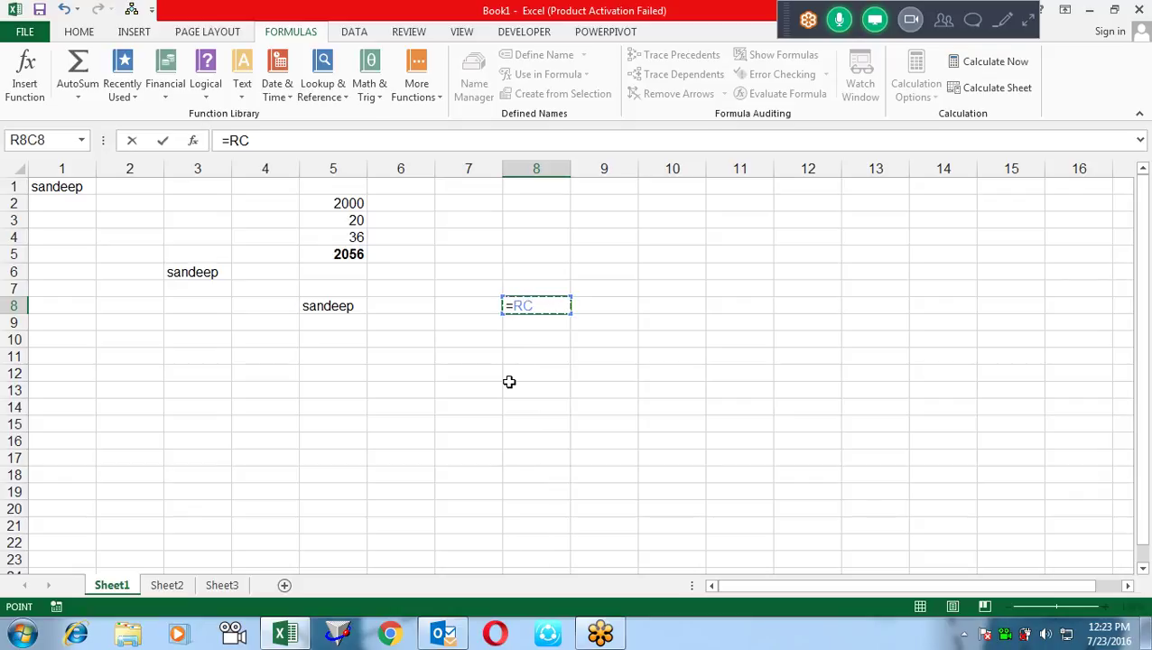
key("Right")
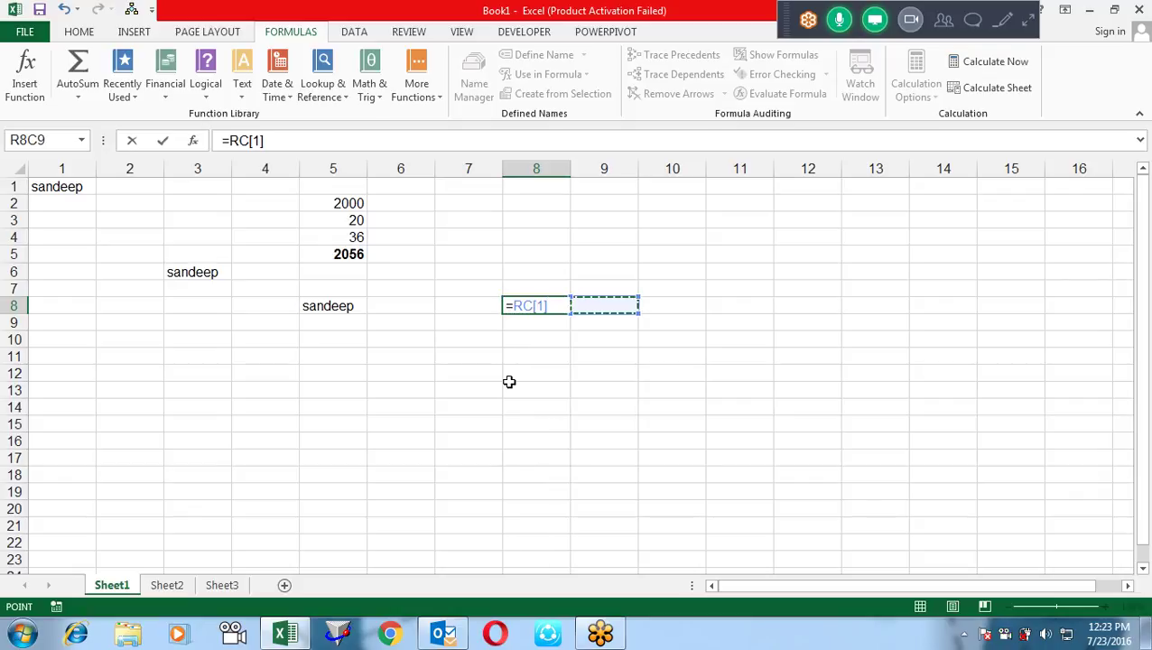
key("Right")
key("Right")
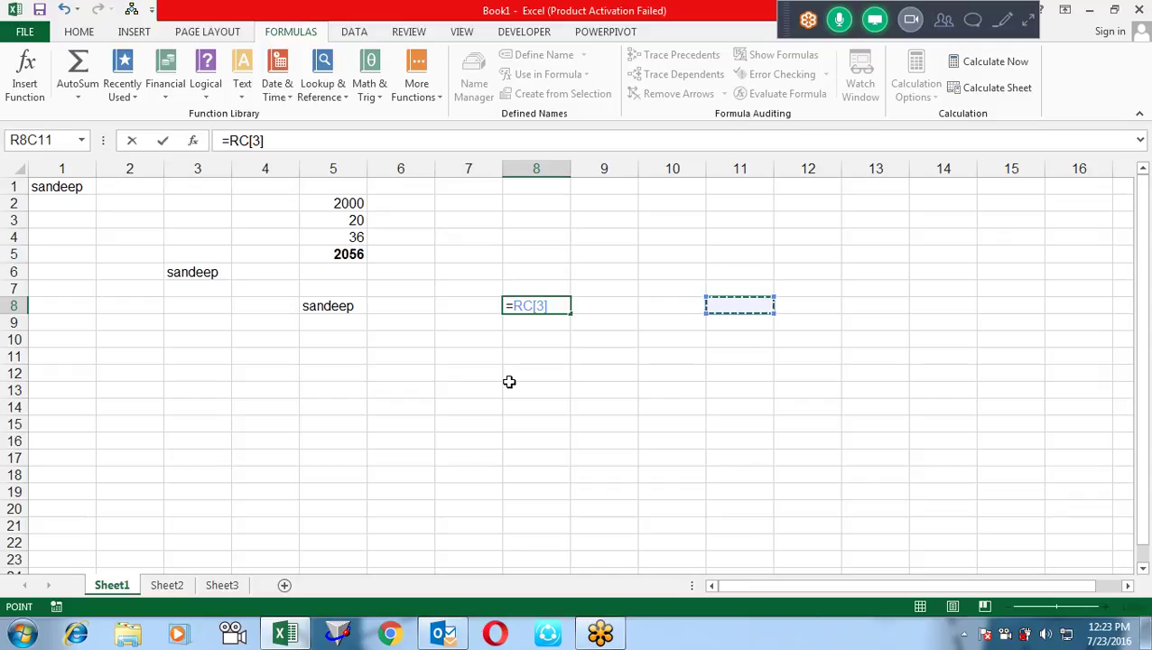
key("Down")
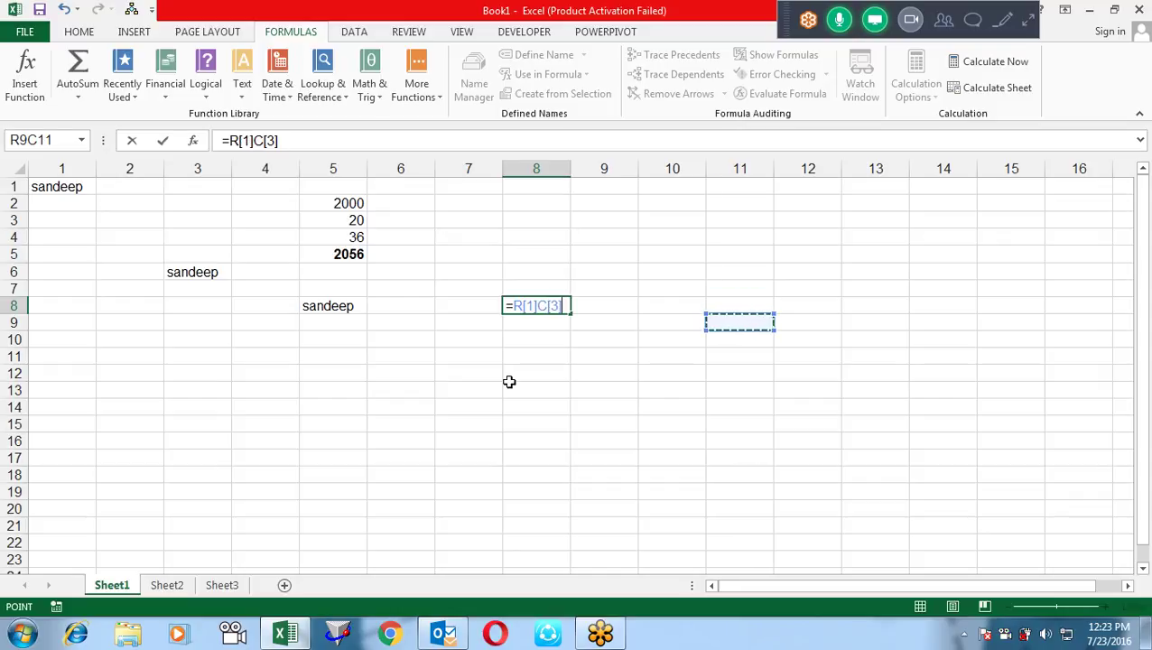
key("Down")
key("Down")
key("Down")
key("Right")
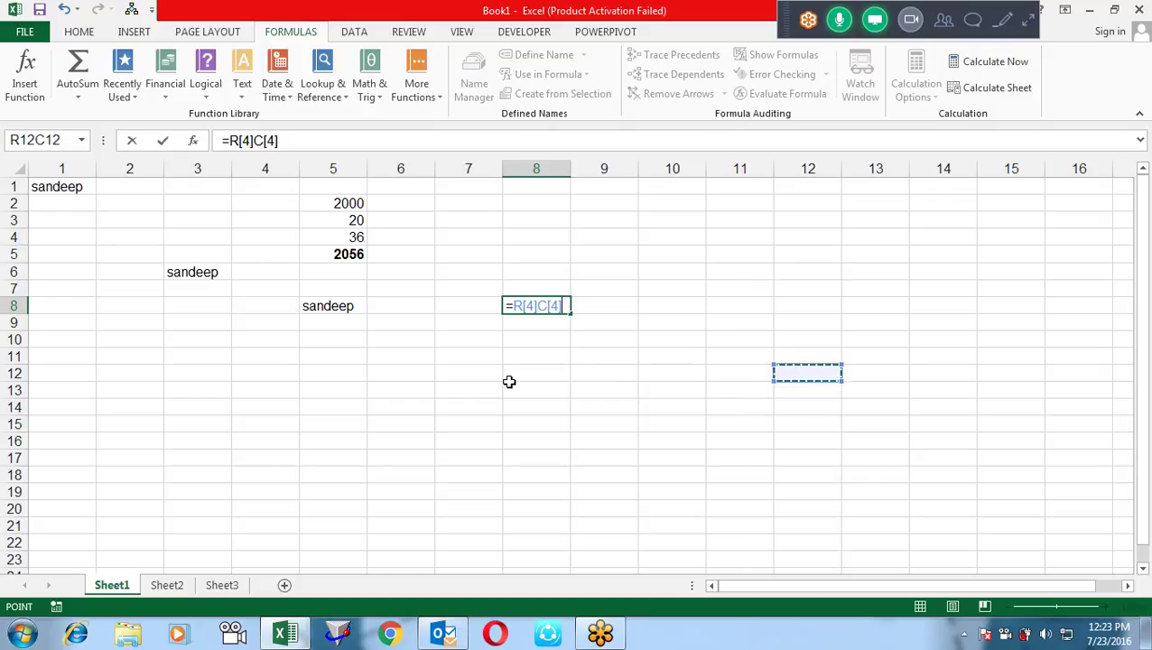
key("Left")
key("Left")
key("Left")
key("Left")
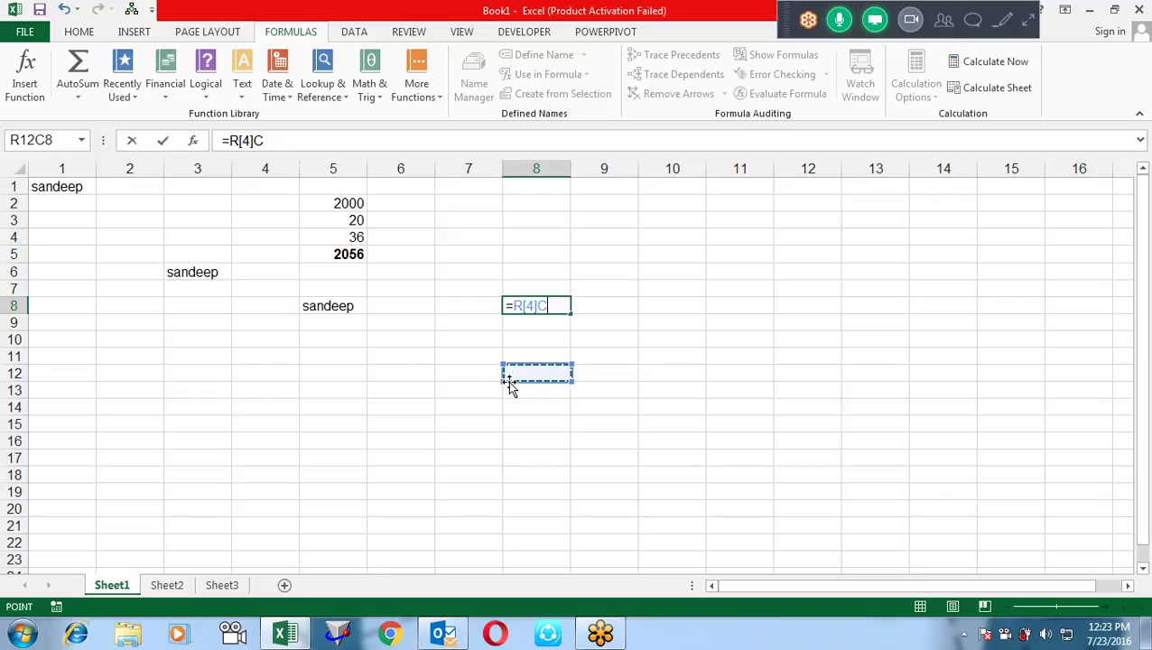
key("Up")
key("Up")
key("Up")
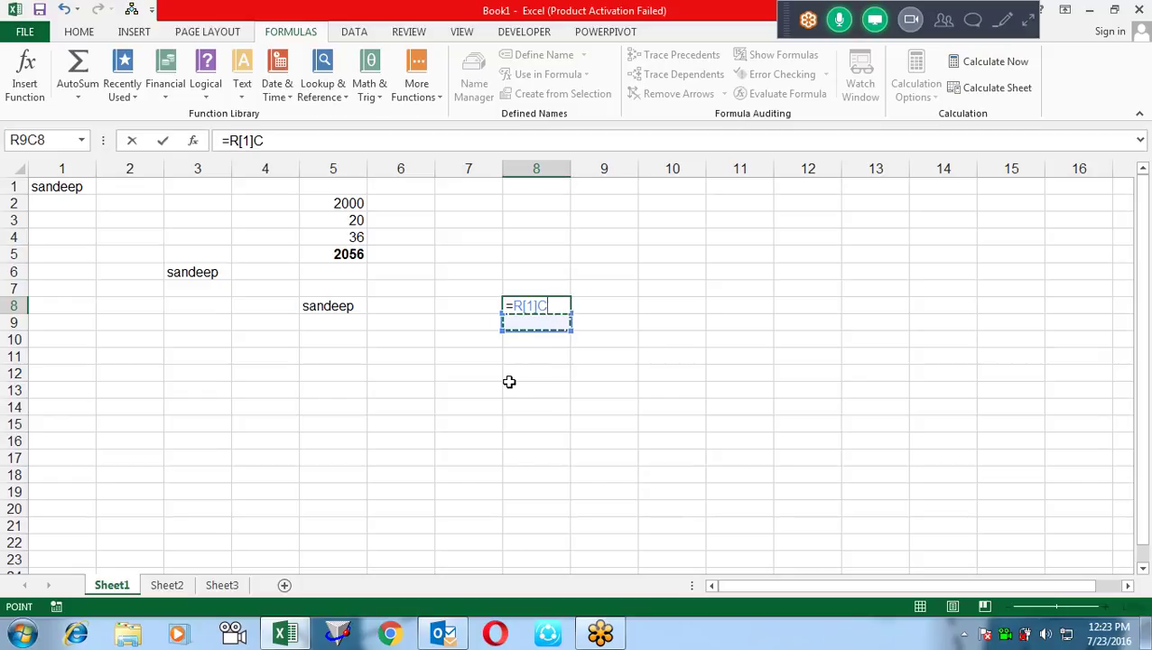
key("Left")
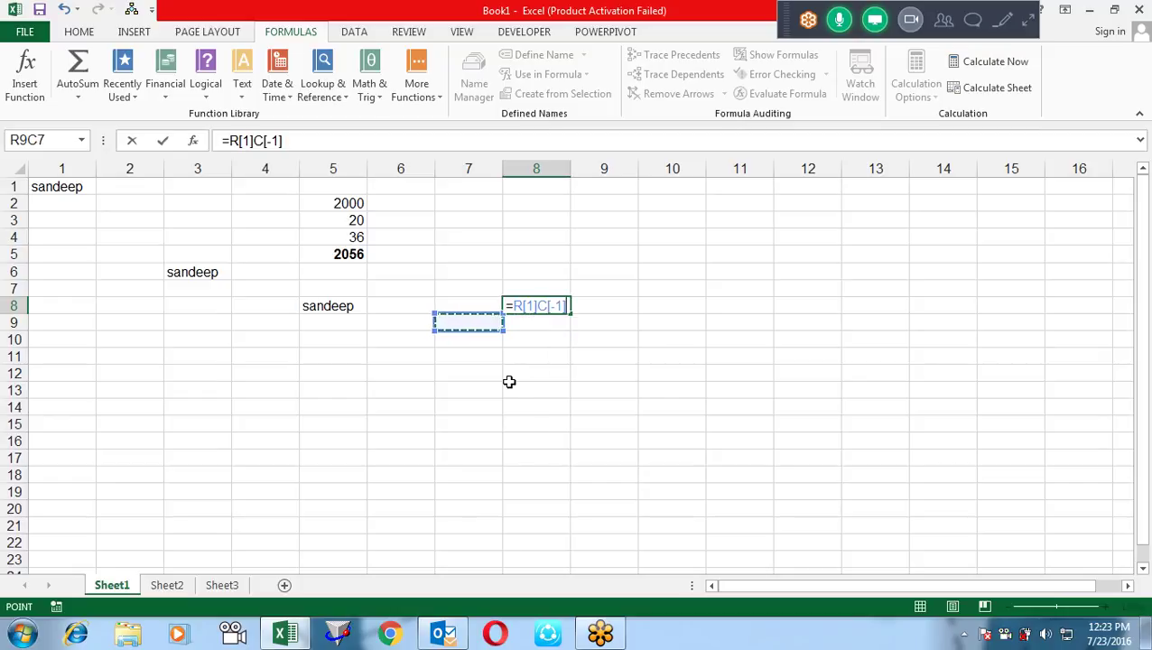
key("Right")
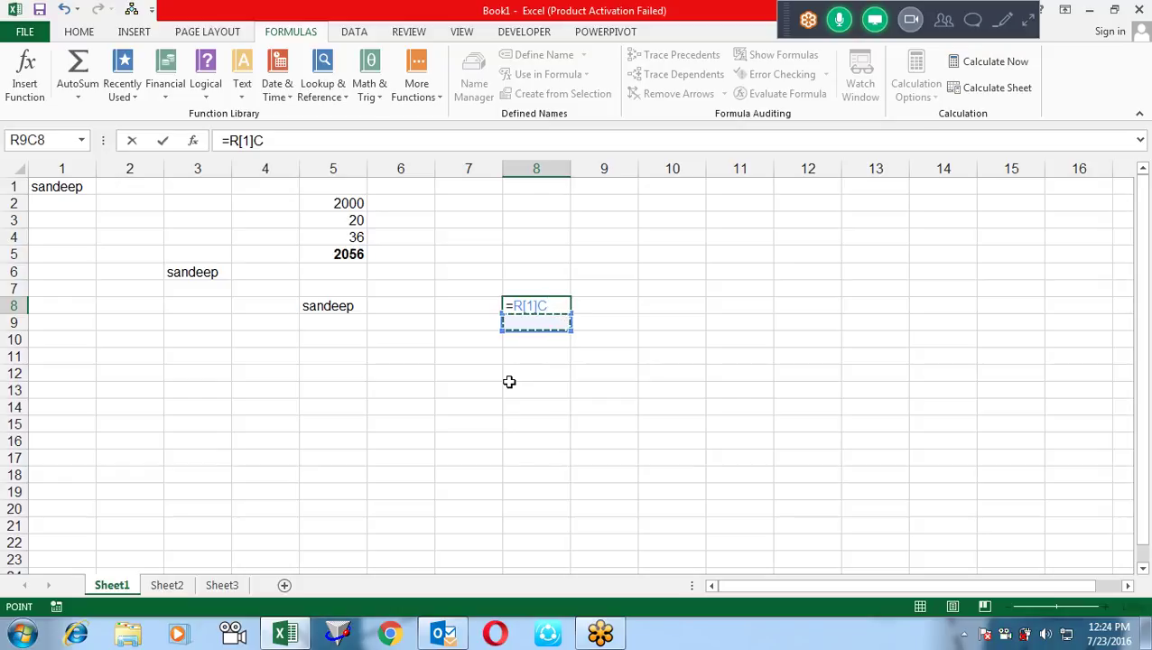
key("Up")
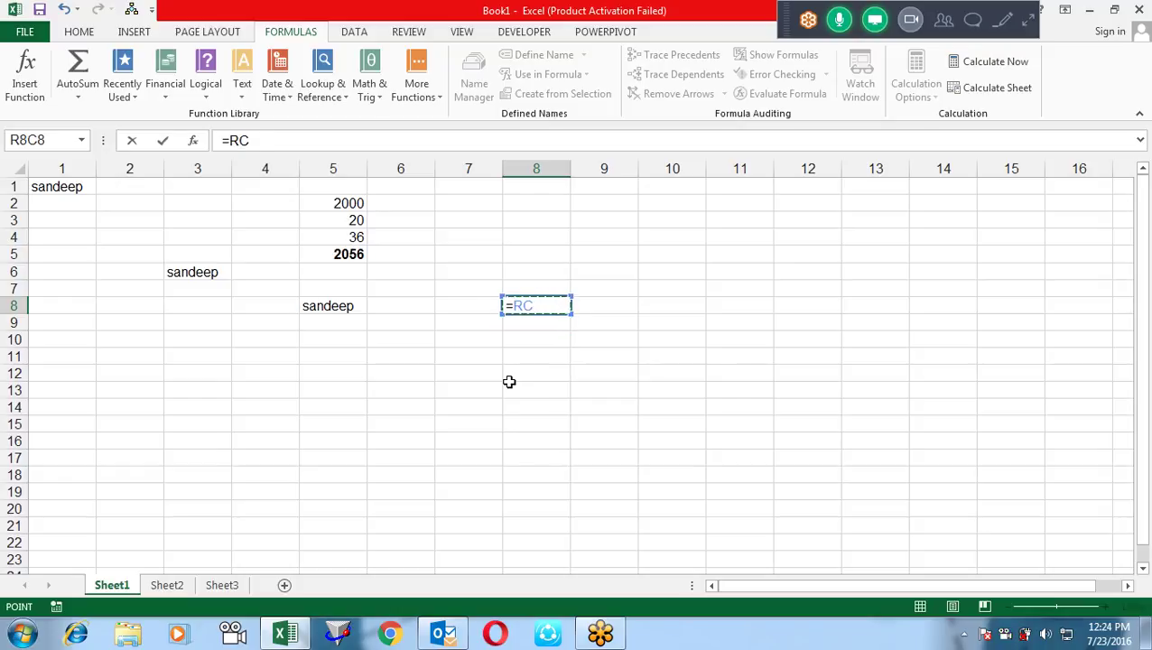
key("Down")
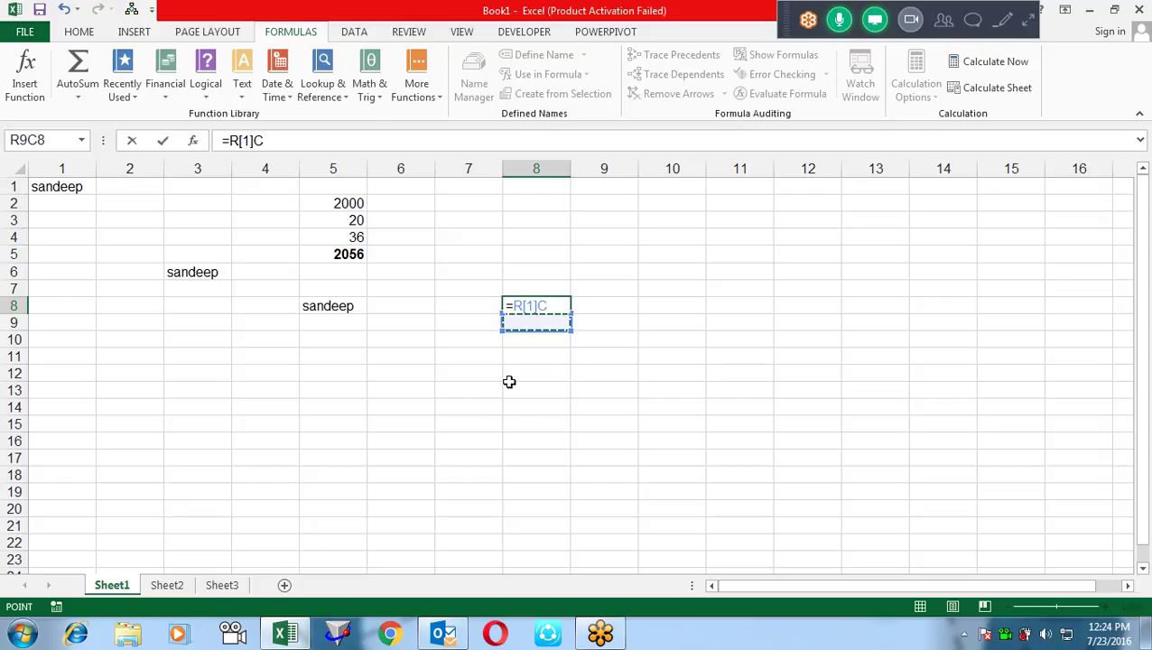
key("Left")
key("Left")
key("Left")
key("Left")
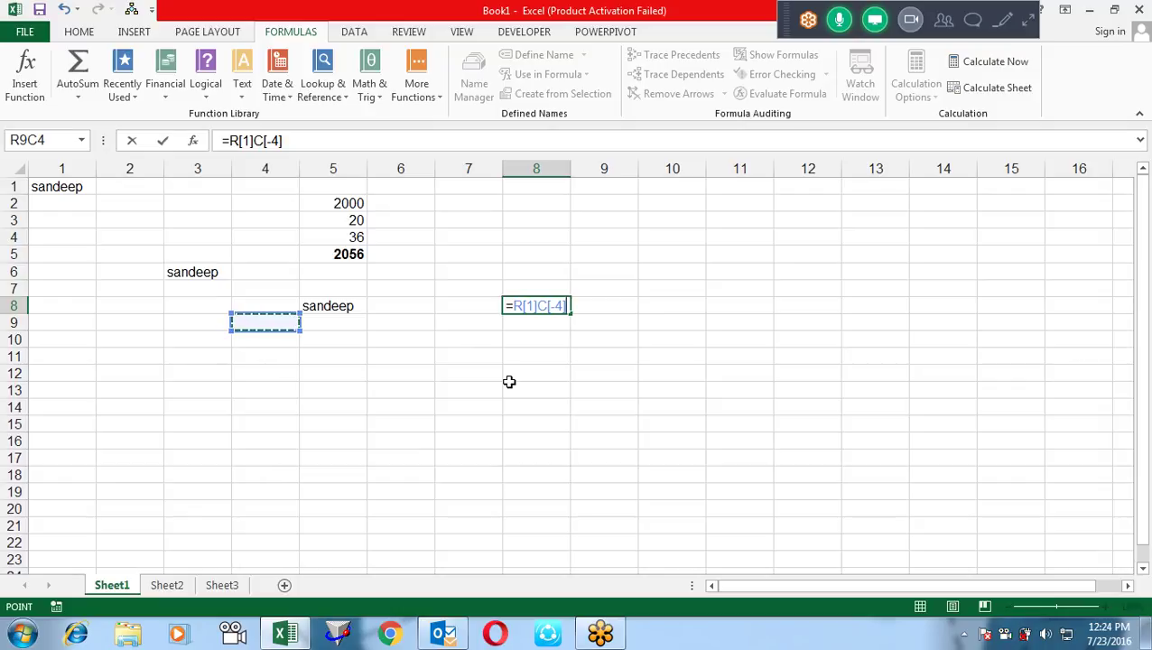
key("Up")
key("Up")
key("Up")
key("Up")
key("Up")
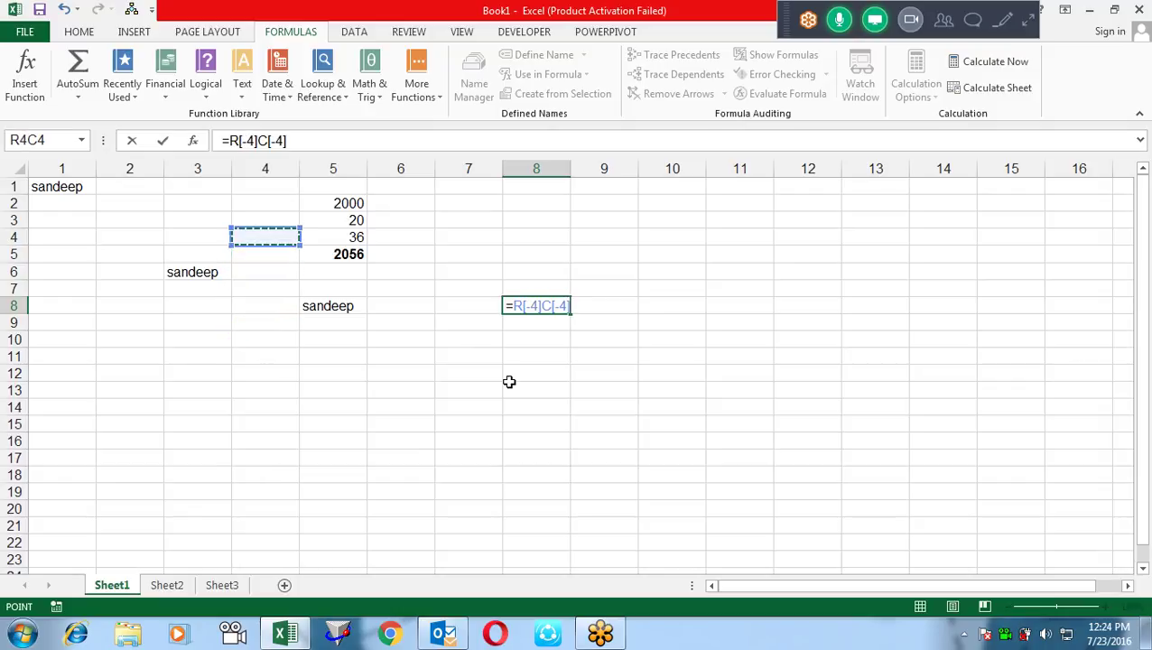
key("Up")
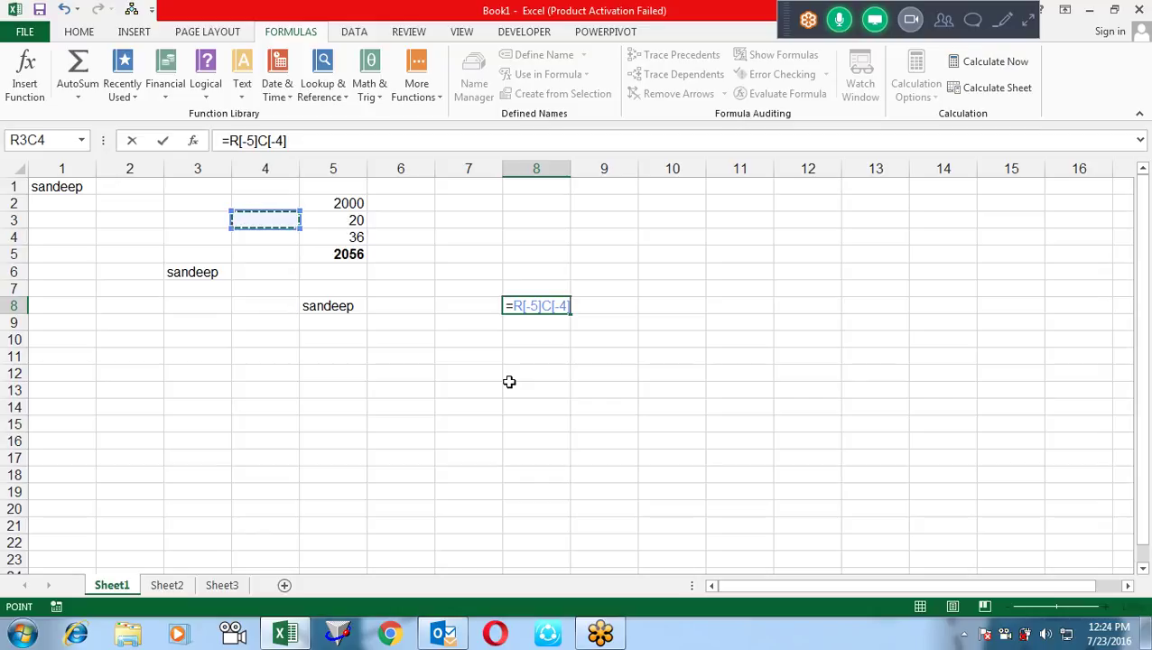
key("Left")
key("Left")
key("Left")
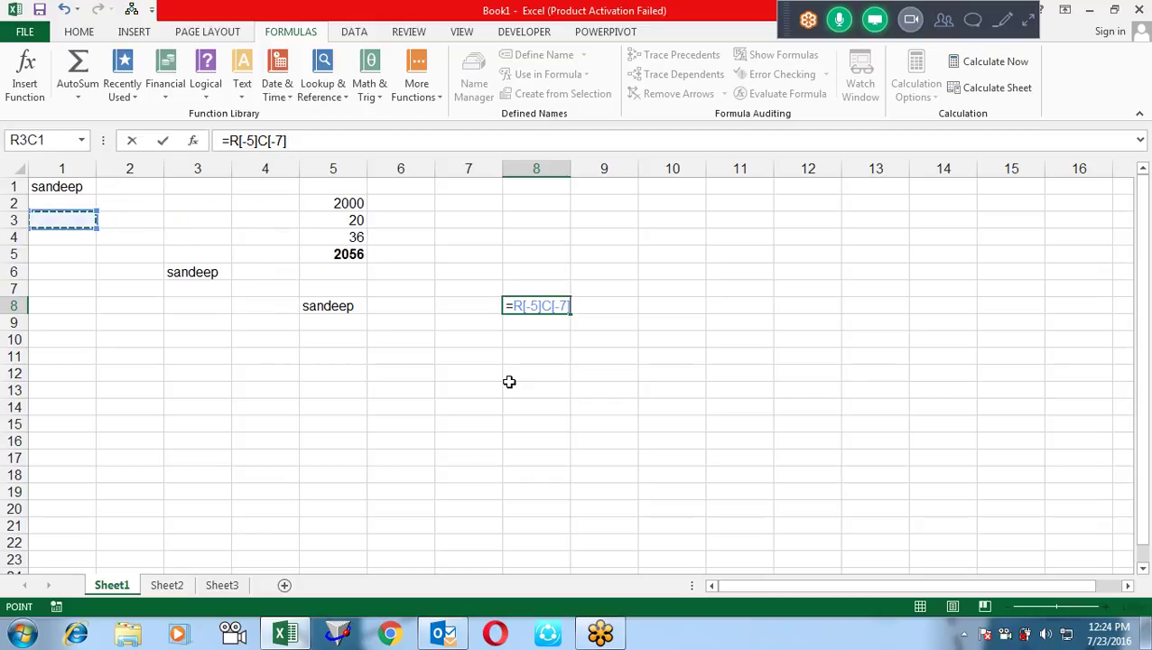
key("Up")
key("Up")
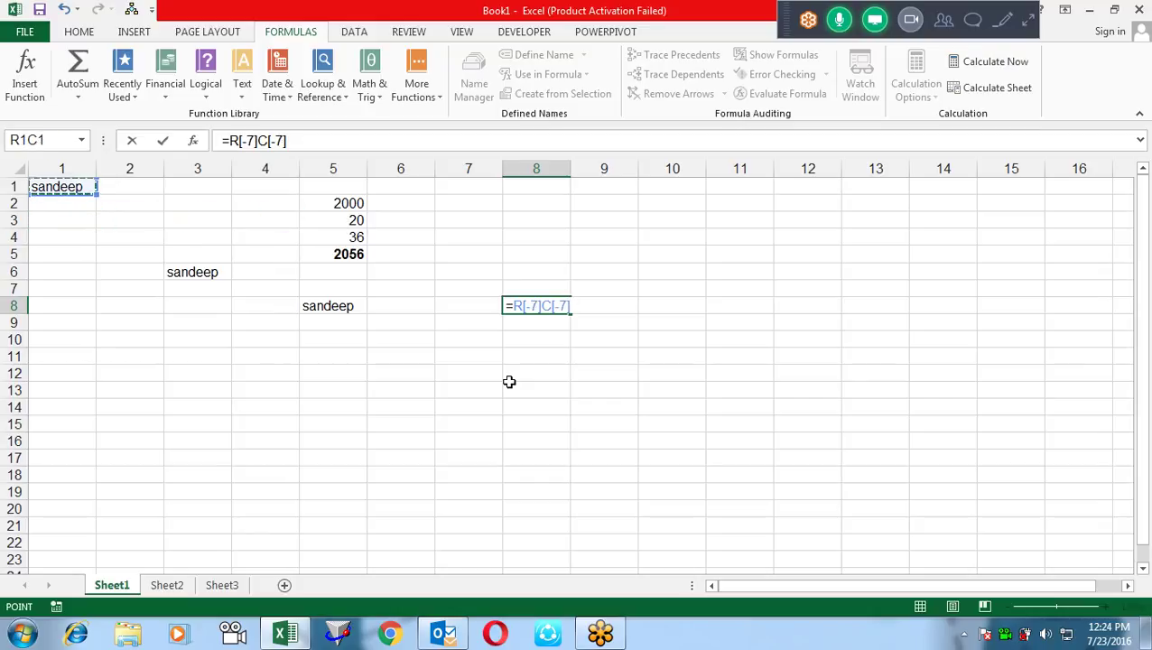
key("Return")
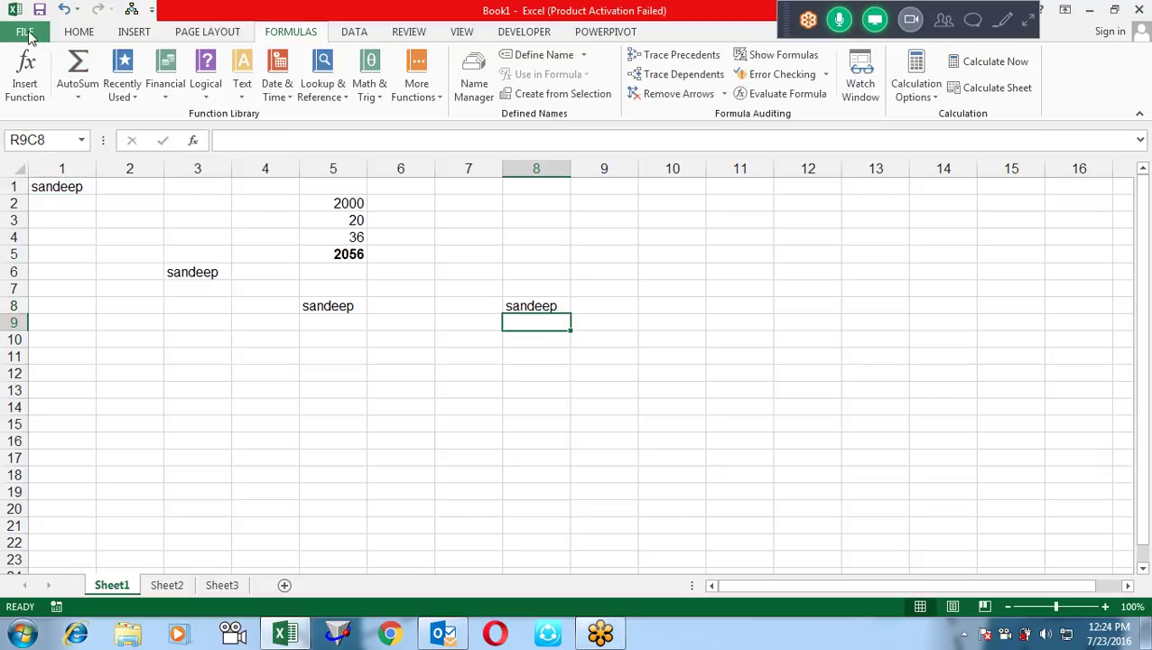
left_click(25, 31)
left_click(40, 413)
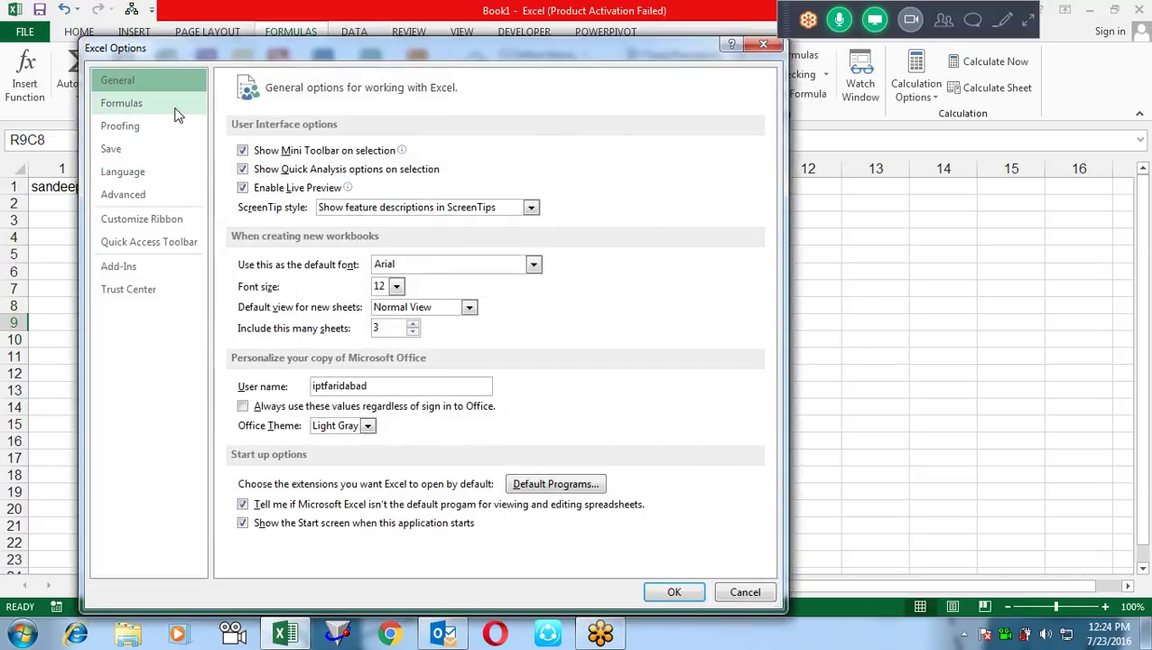
left_click(174, 109)
left_click(244, 277)
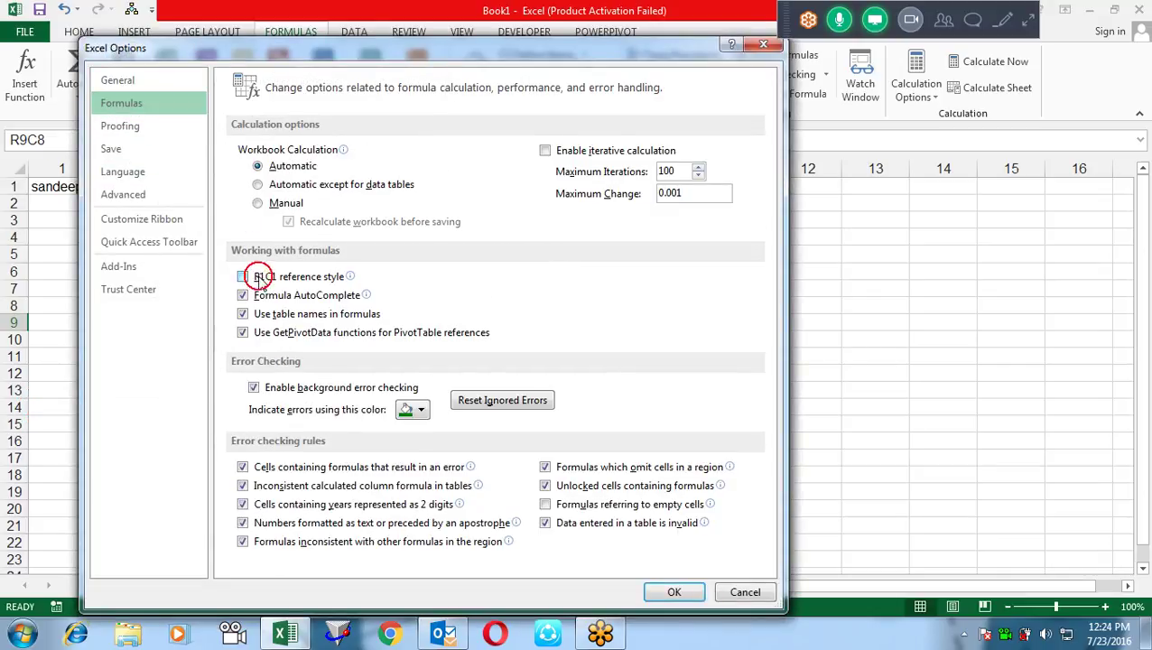
left_click(675, 593)
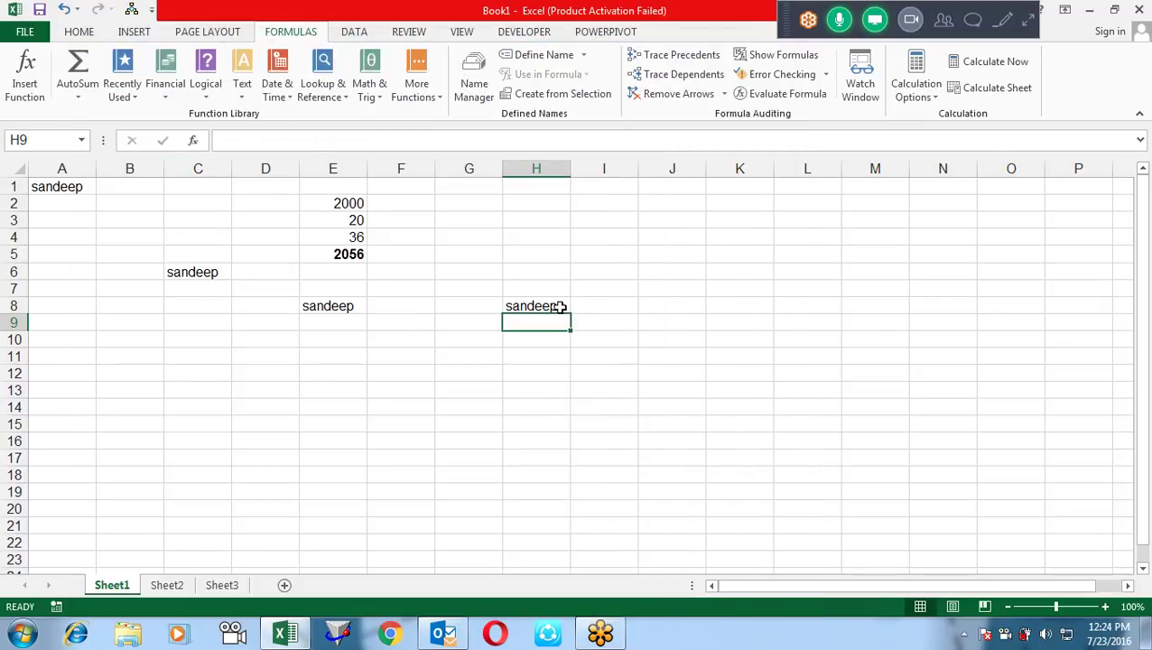
double_click(555, 306)
key("Escape")
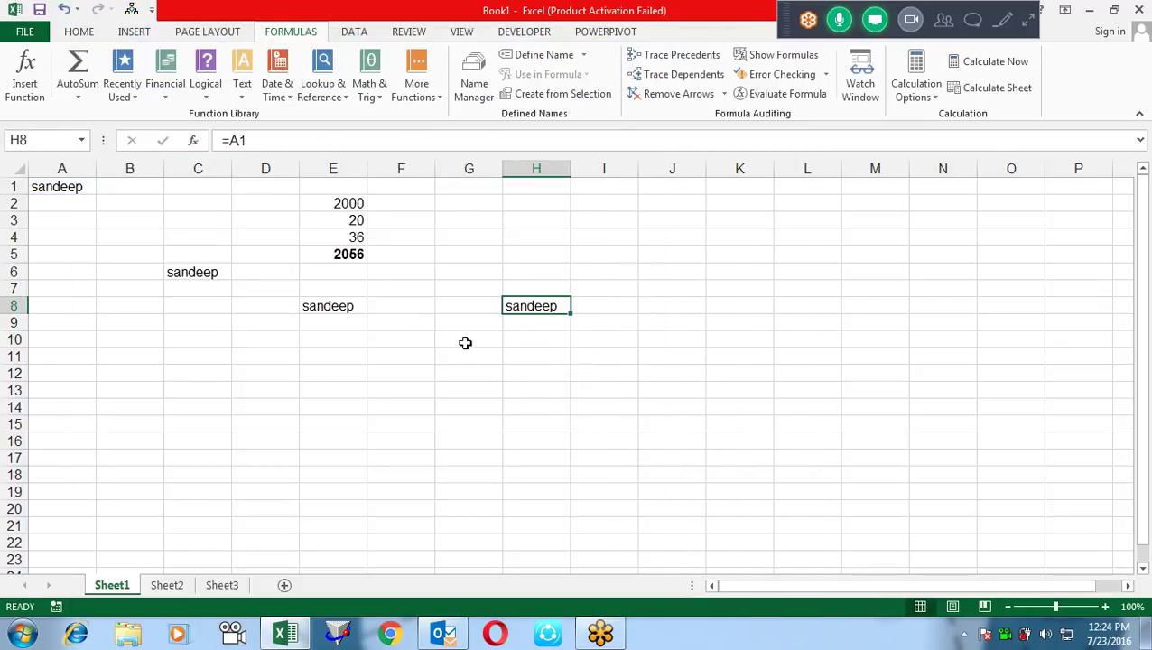
left_click(316, 304)
key("ctrl+Return")
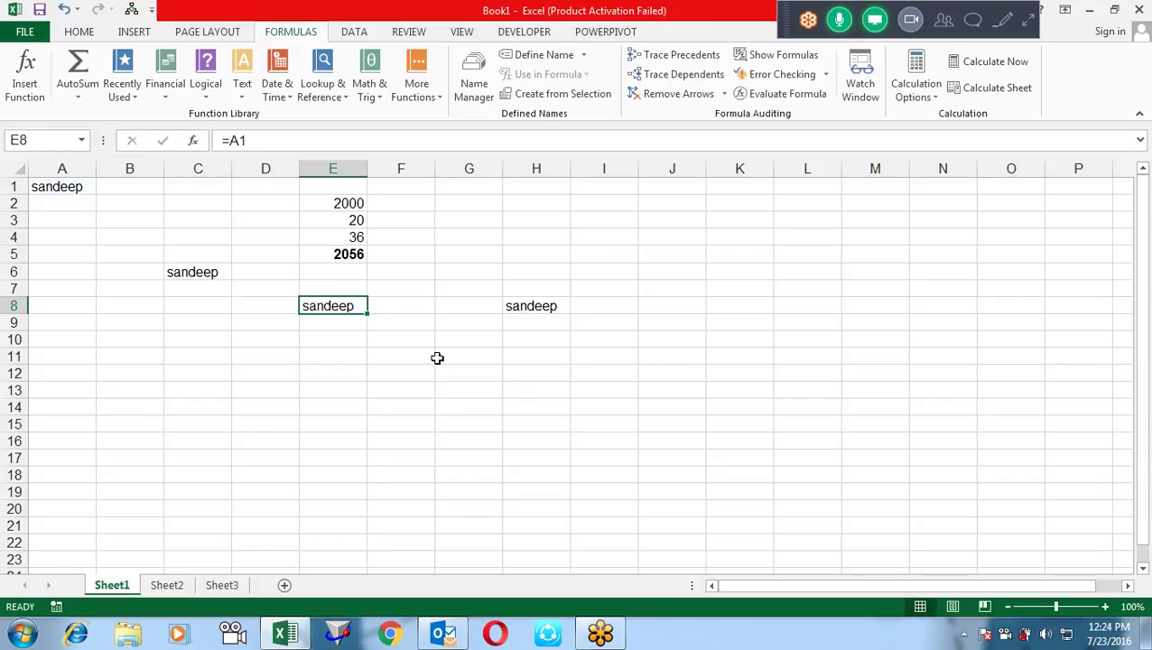
left_click(447, 354)
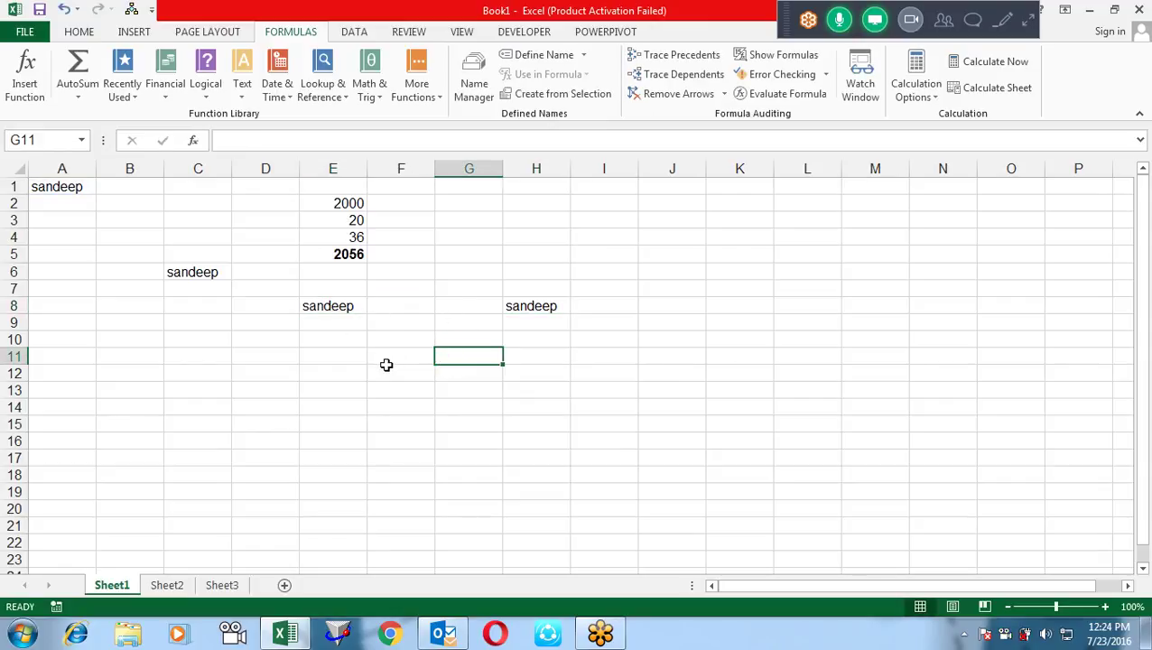
left_click(319, 359)
type("=")
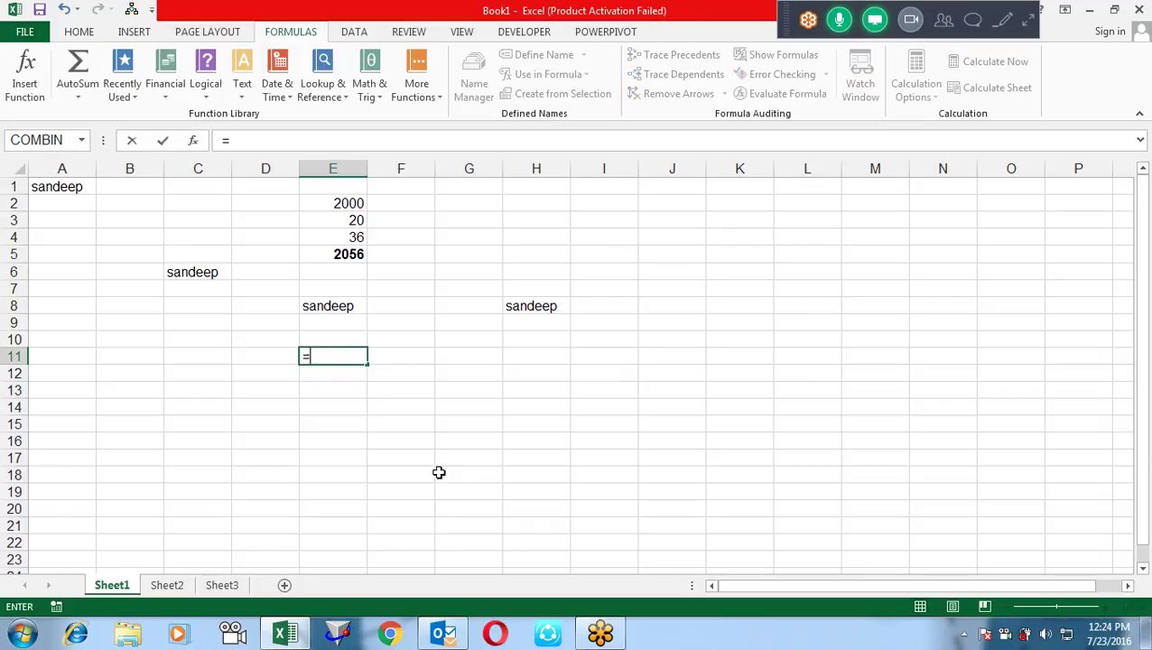
type("v")
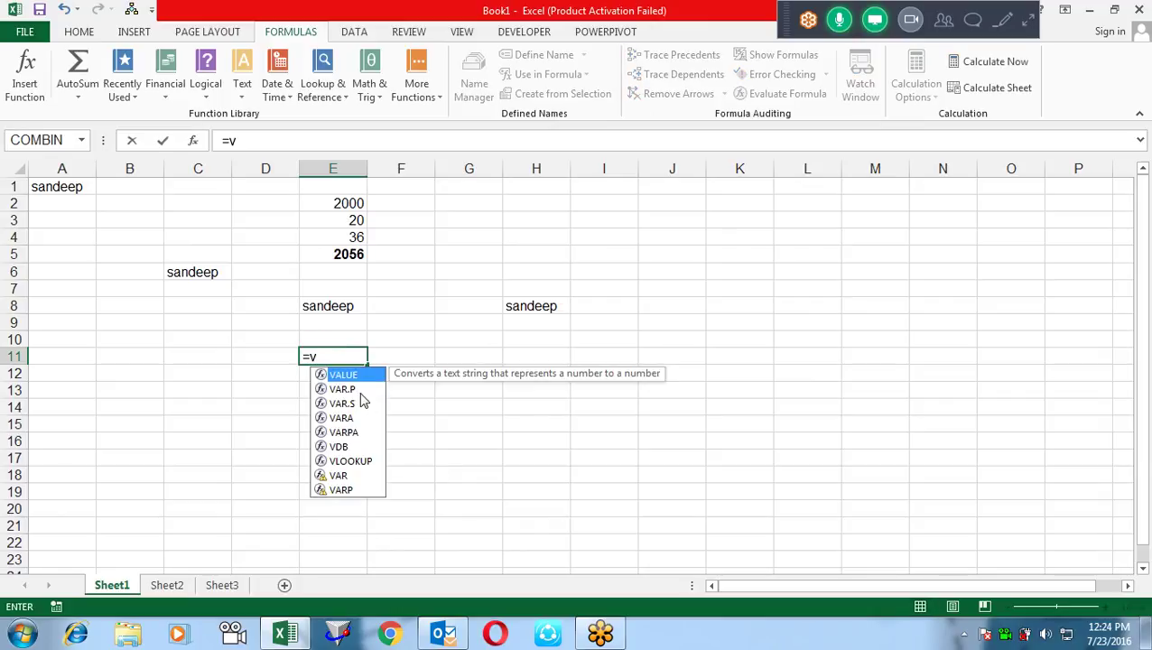
key("Escape")
key("Escape")
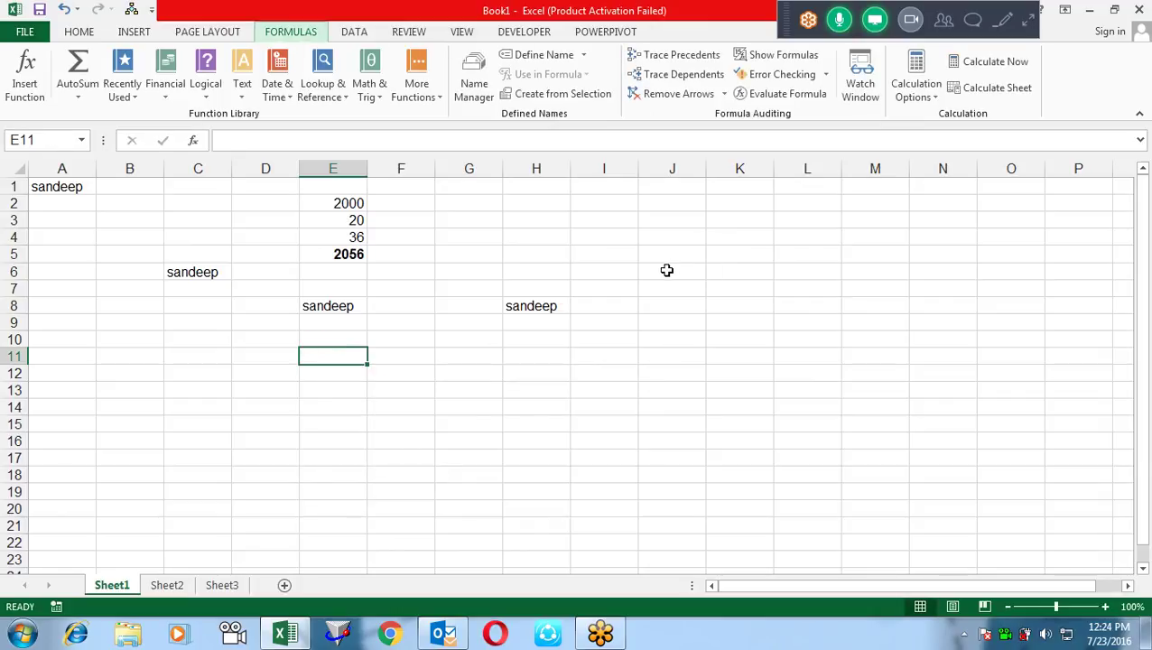
key("alt+f")
key("t")
left_click(163, 101)
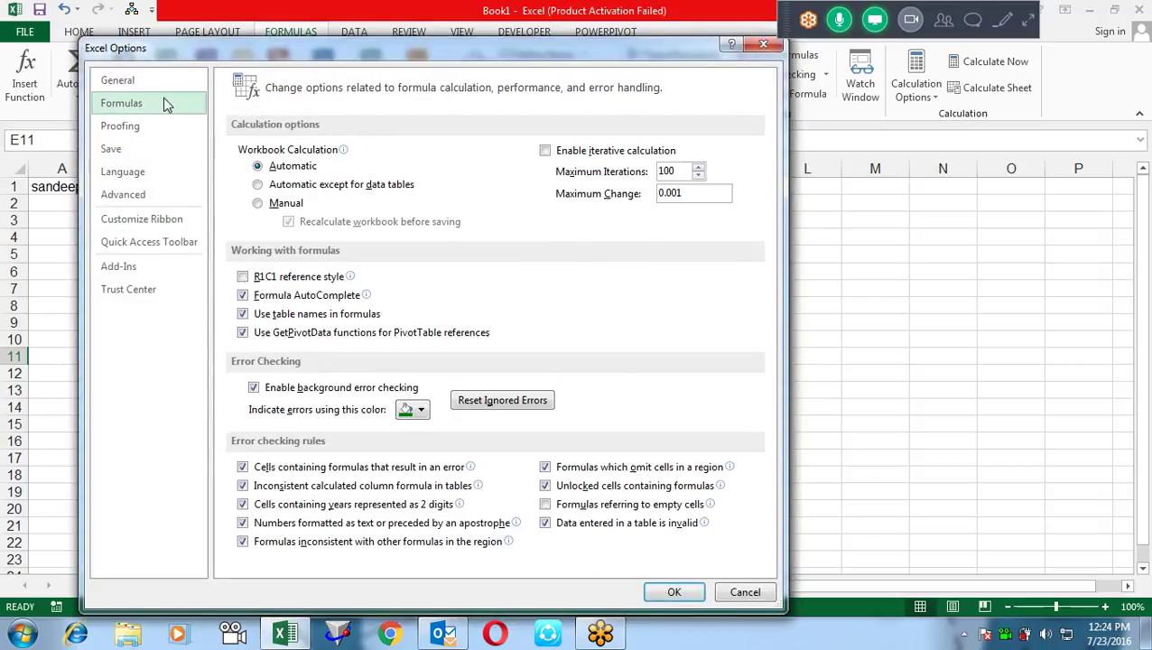
left_click(284, 300)
left_click(285, 300)
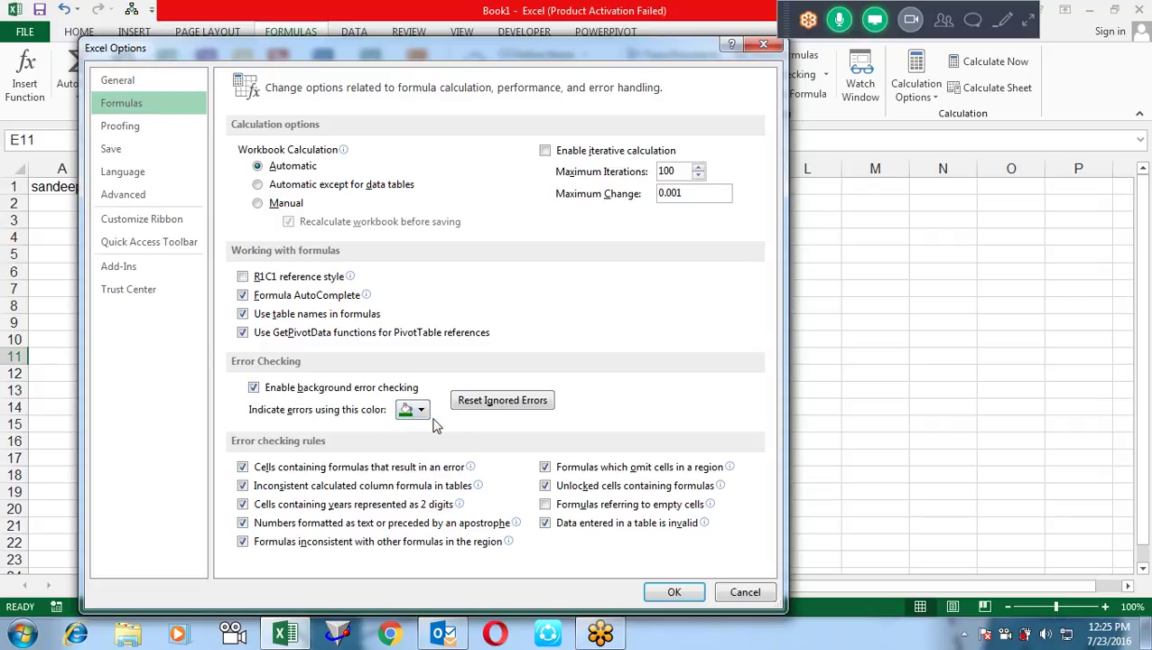
key("Escape")
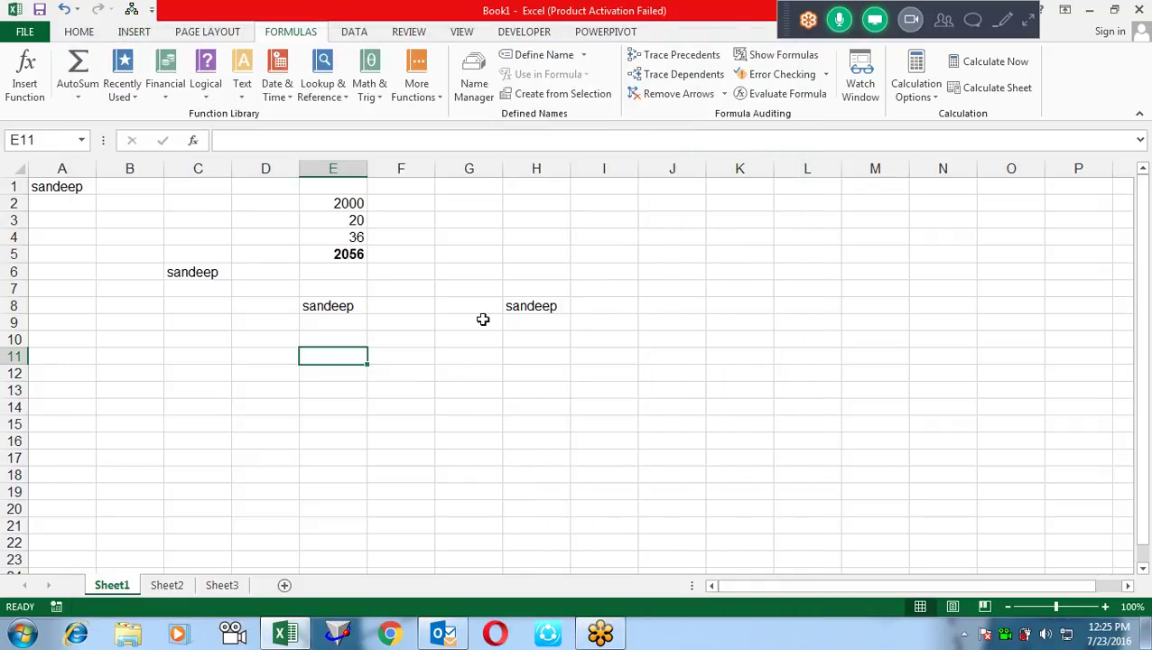
Enter '002365 in G10 so it stays text with its leading zeros
left_click(439, 332)
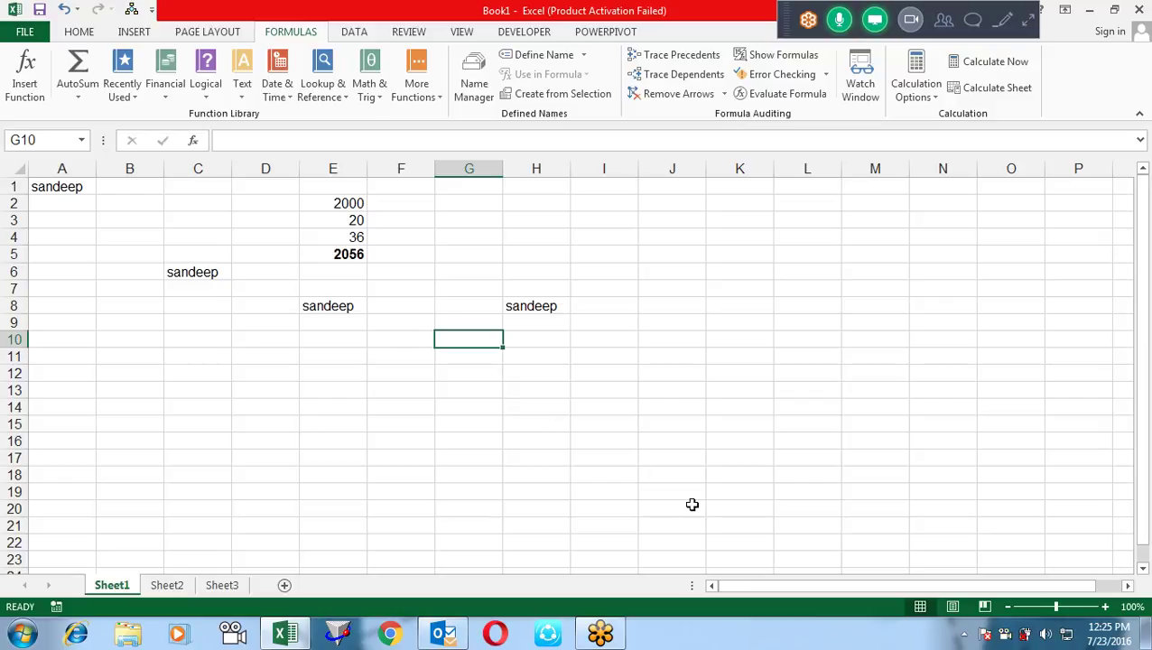
type("'002365")
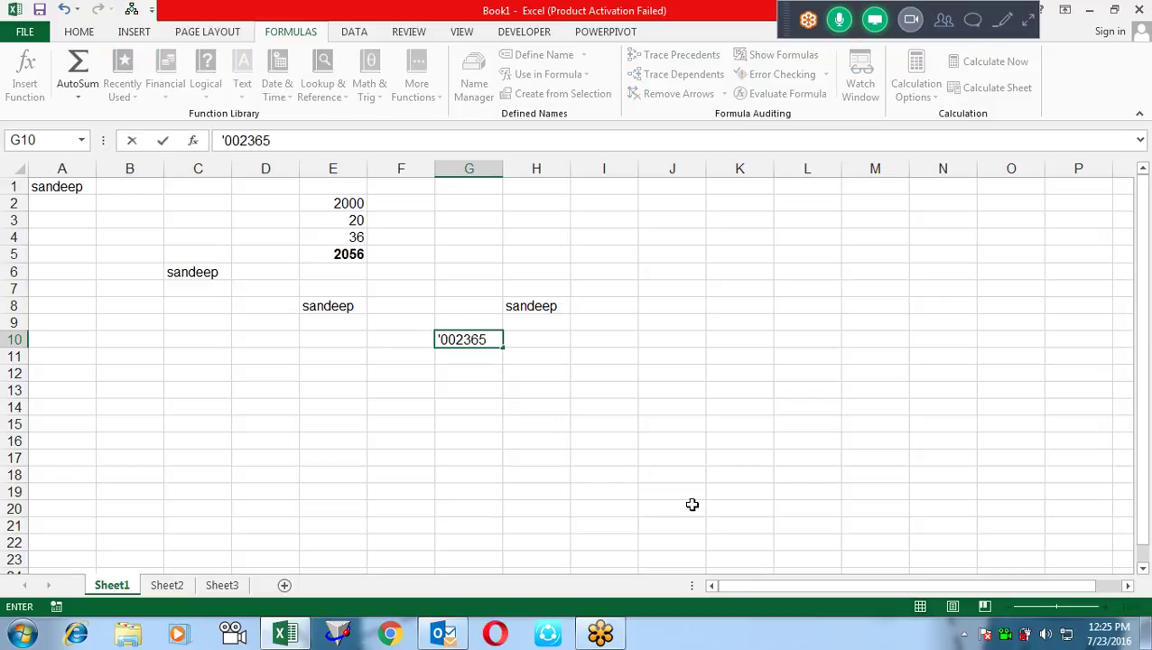
key("Return")
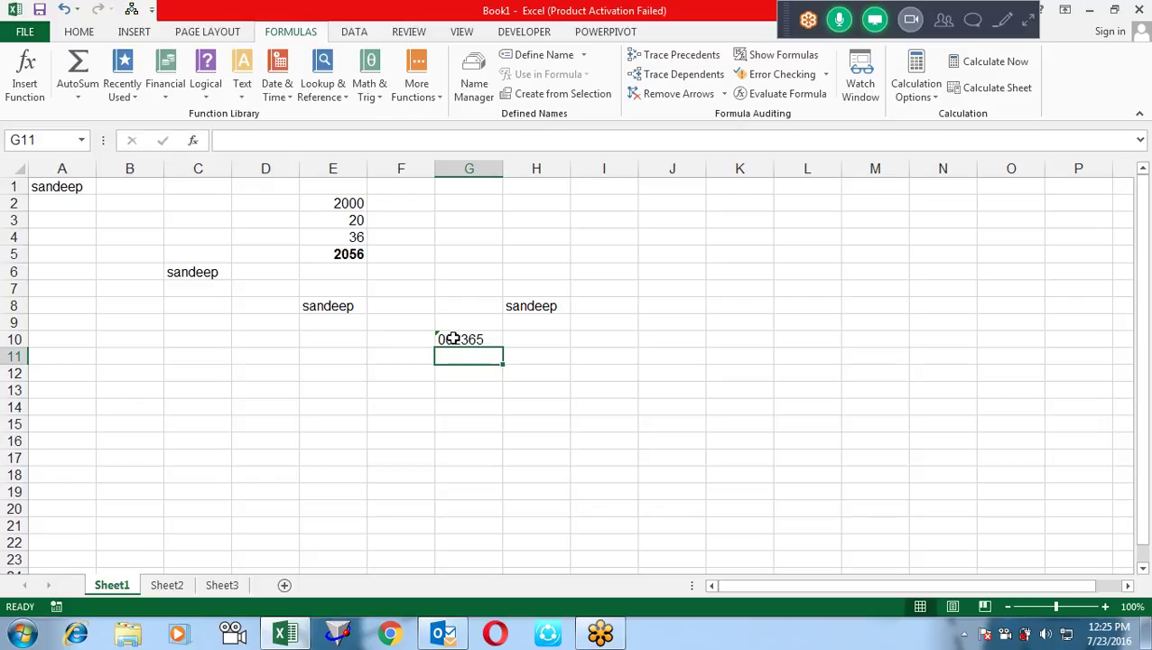
Review G10's number-stored-as-text warning and leave the value unconverted
left_click(449, 339)
mouse_move(419, 348)
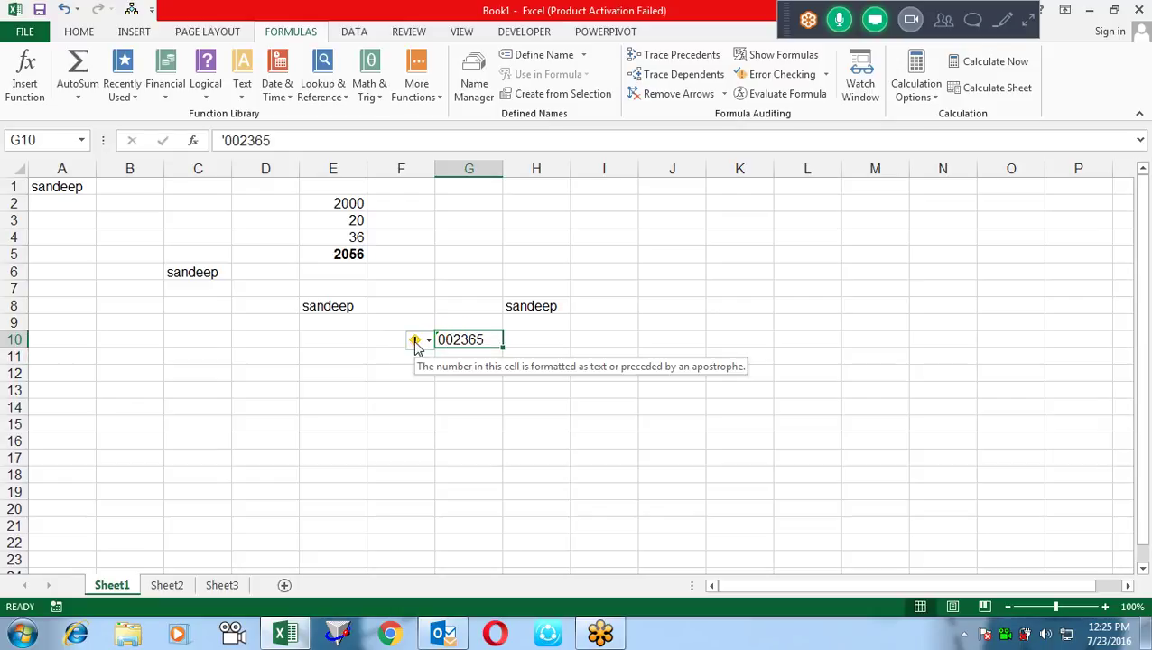
left_click(430, 343)
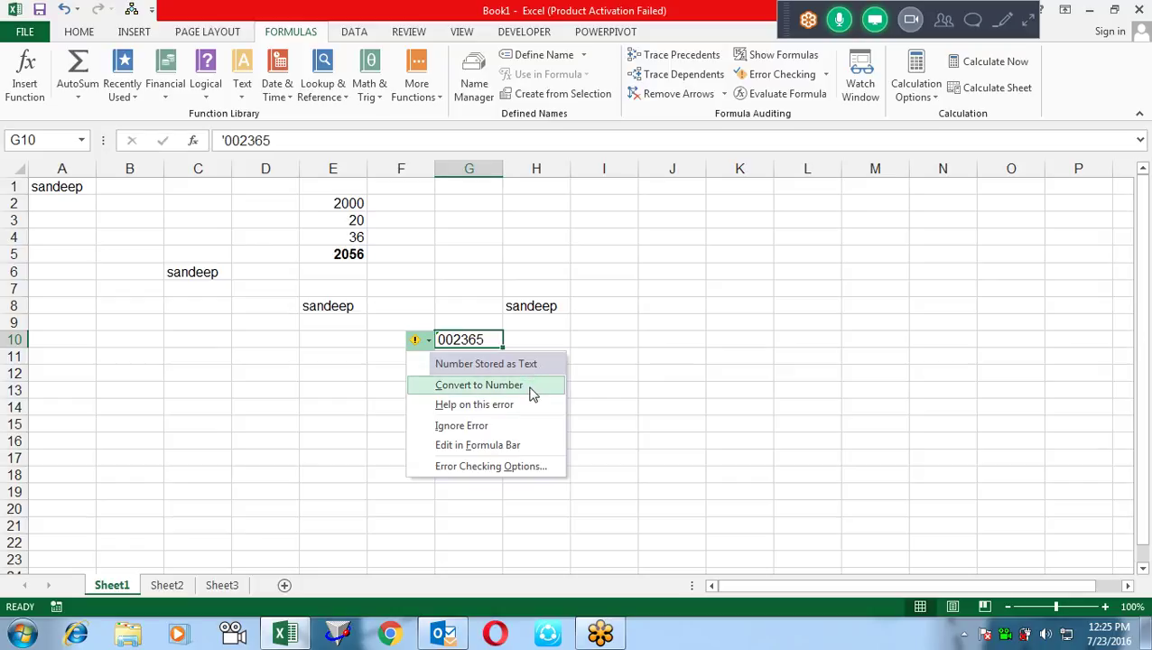
key("Escape")
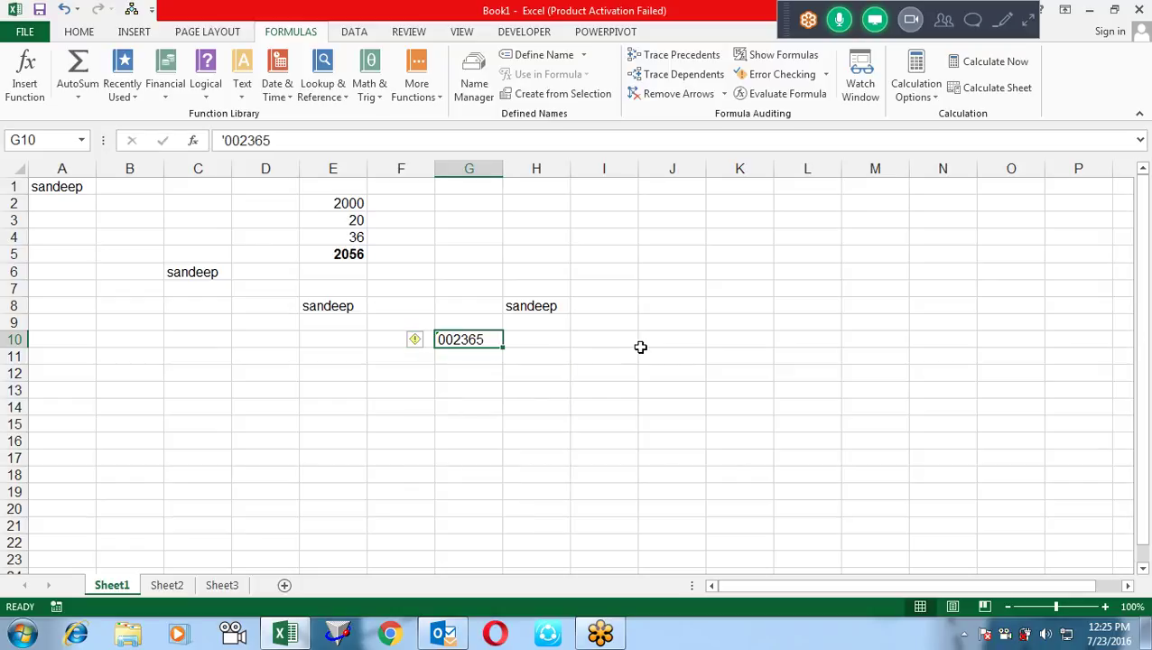
left_click(22, 33)
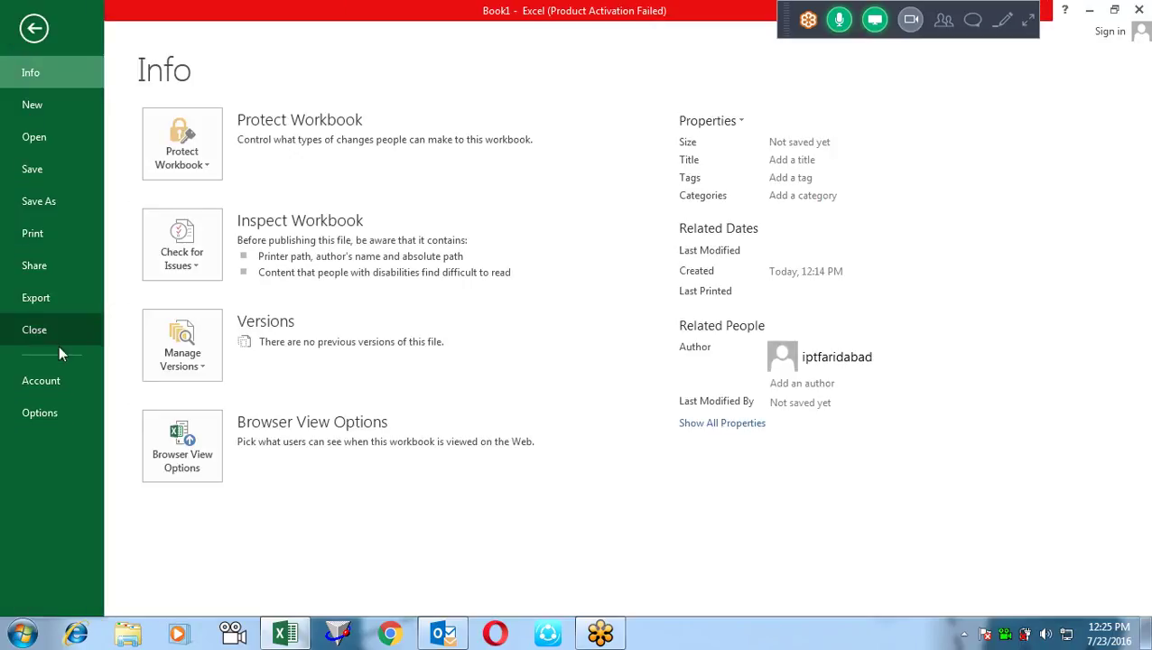
Browse the Formulas error-checking colour and Proofing settings, then close Excel Options unchanged
left_click(62, 402)
key("Down")
key("Down")
key("Up")
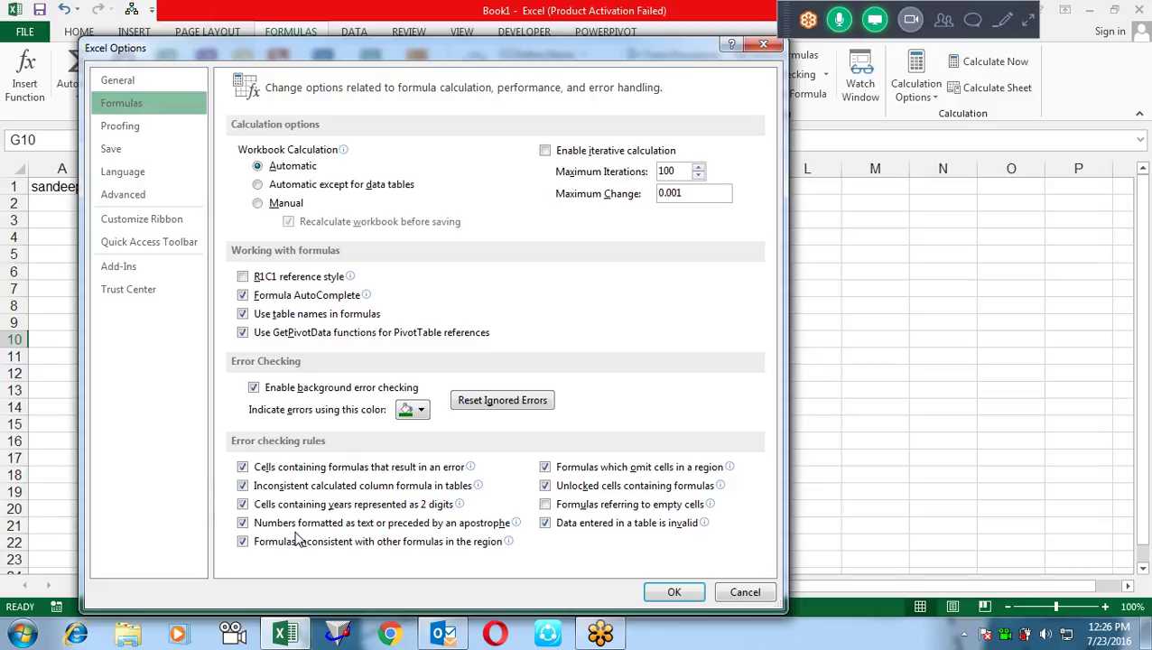
left_click(424, 411)
left_click(428, 413)
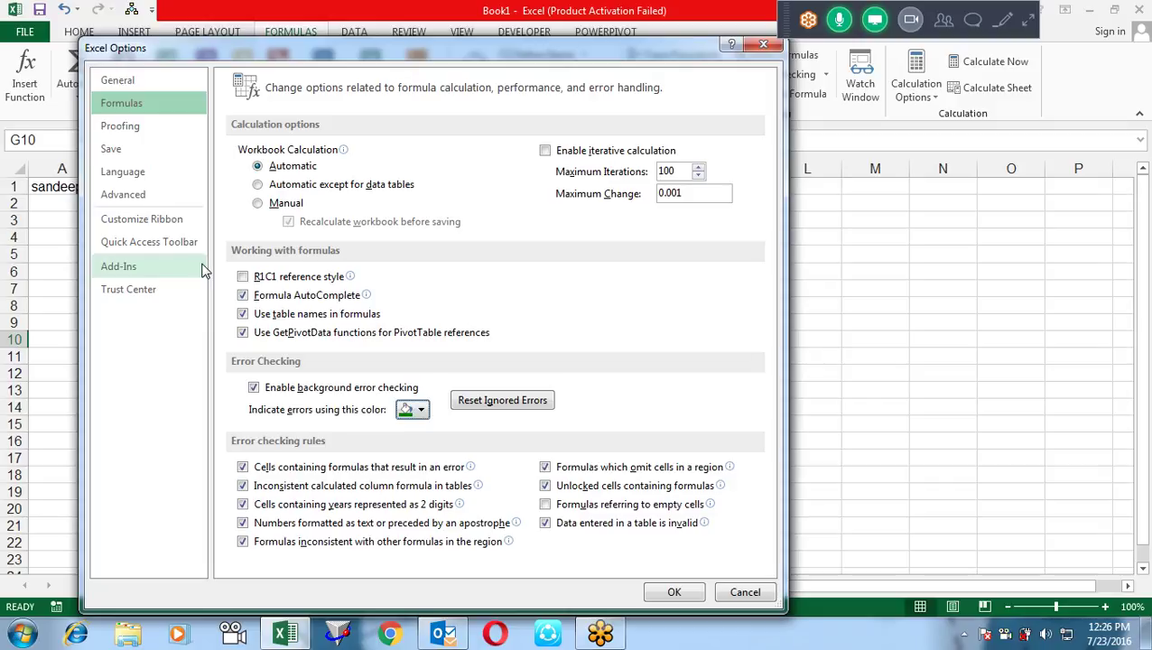
left_click(150, 125)
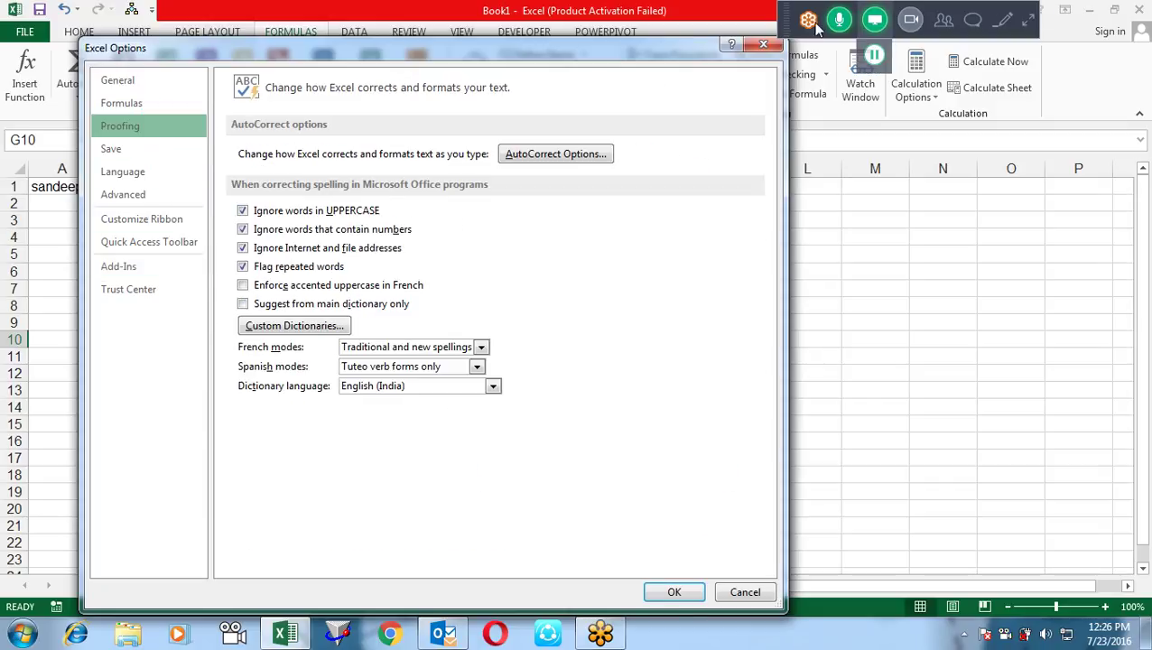
left_click(763, 45)
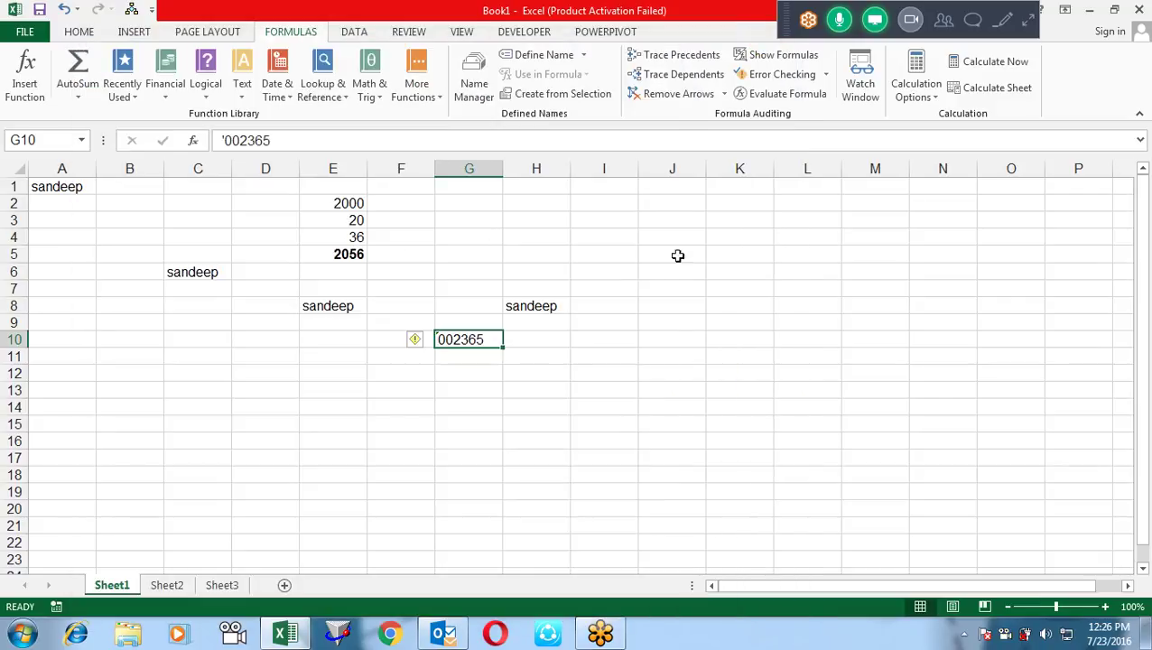
Enter boook in I3 and BOOOK in I4
left_click(609, 222)
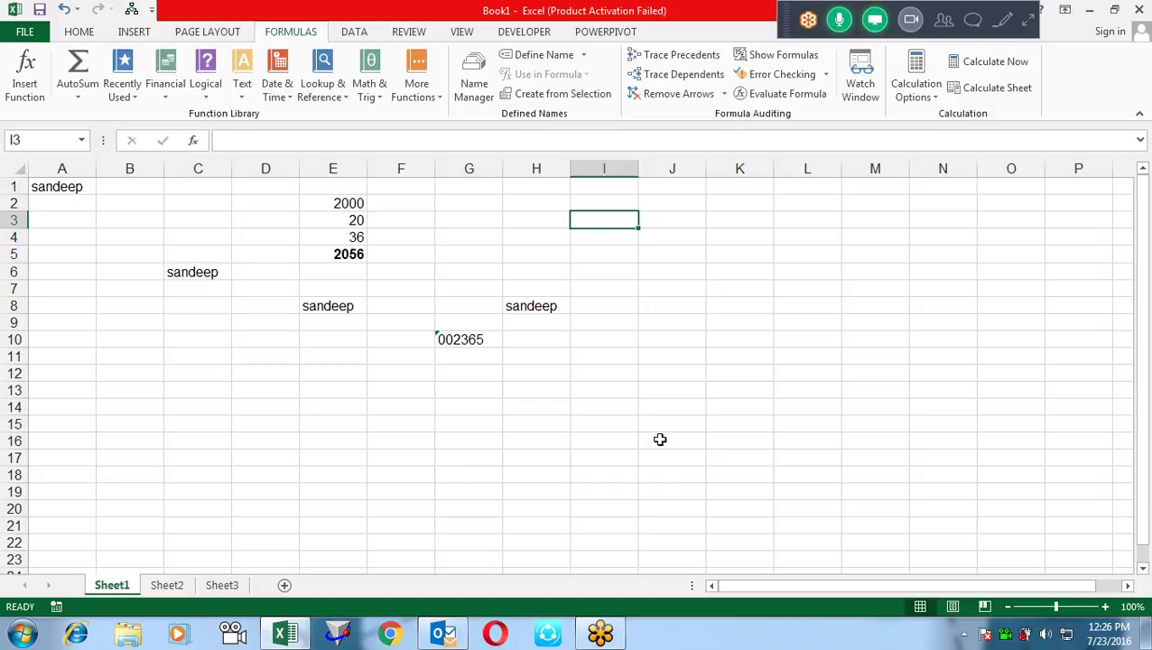
type("boook")
key("Return")
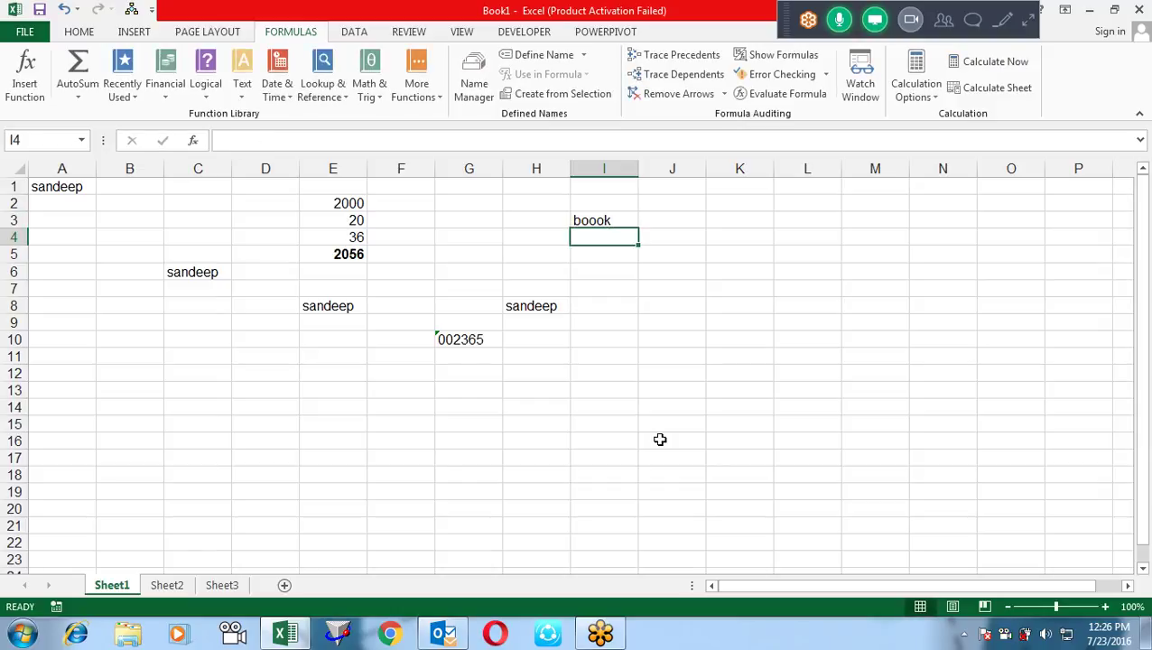
type("BOOOL")
key("BackSpace")
type("K")
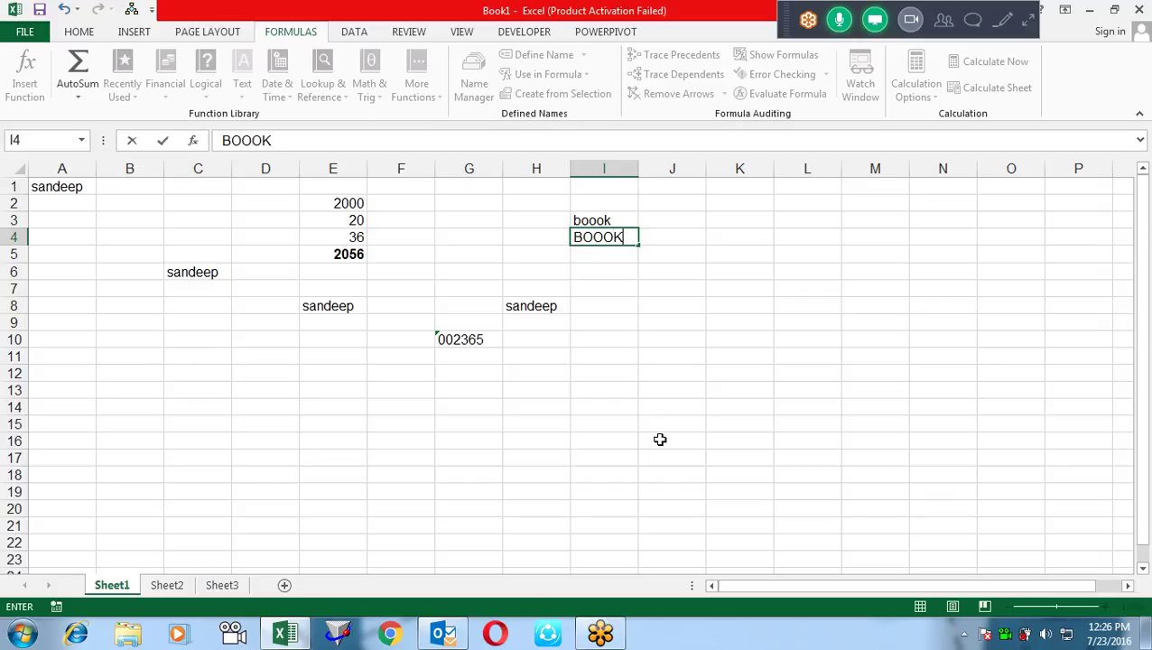
key("Return")
Spell-check I3:I4 from the Review tab, ignoring boook so both spellings stay unchanged
key("Up")
key("Up")
key("shift+Down")
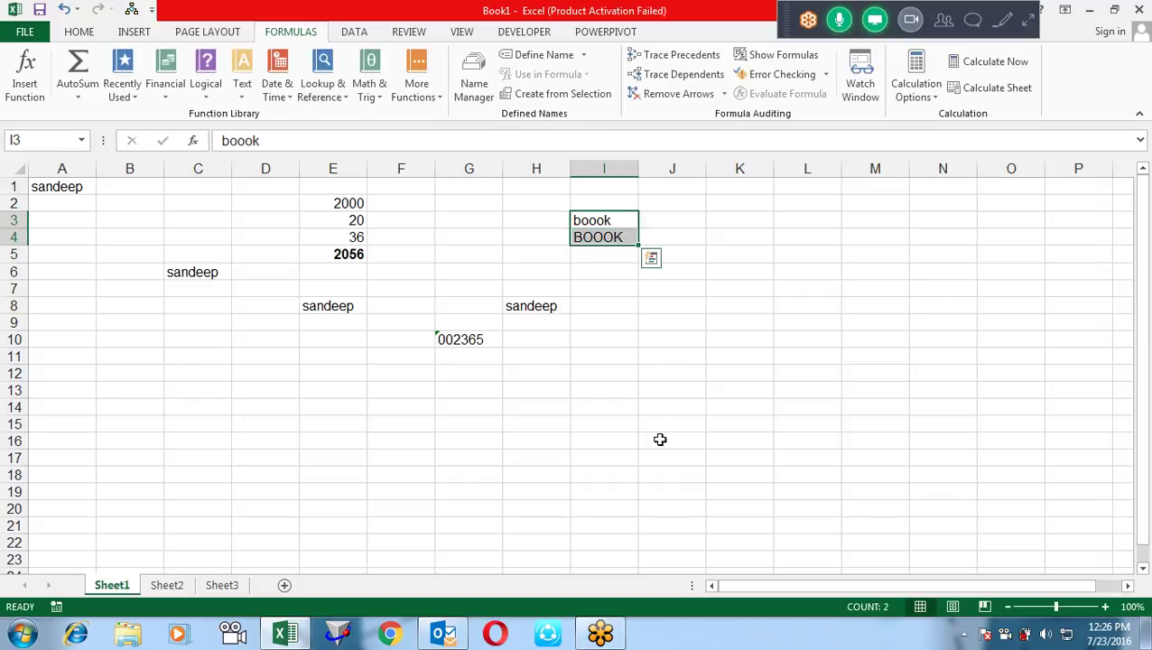
left_click(414, 32)
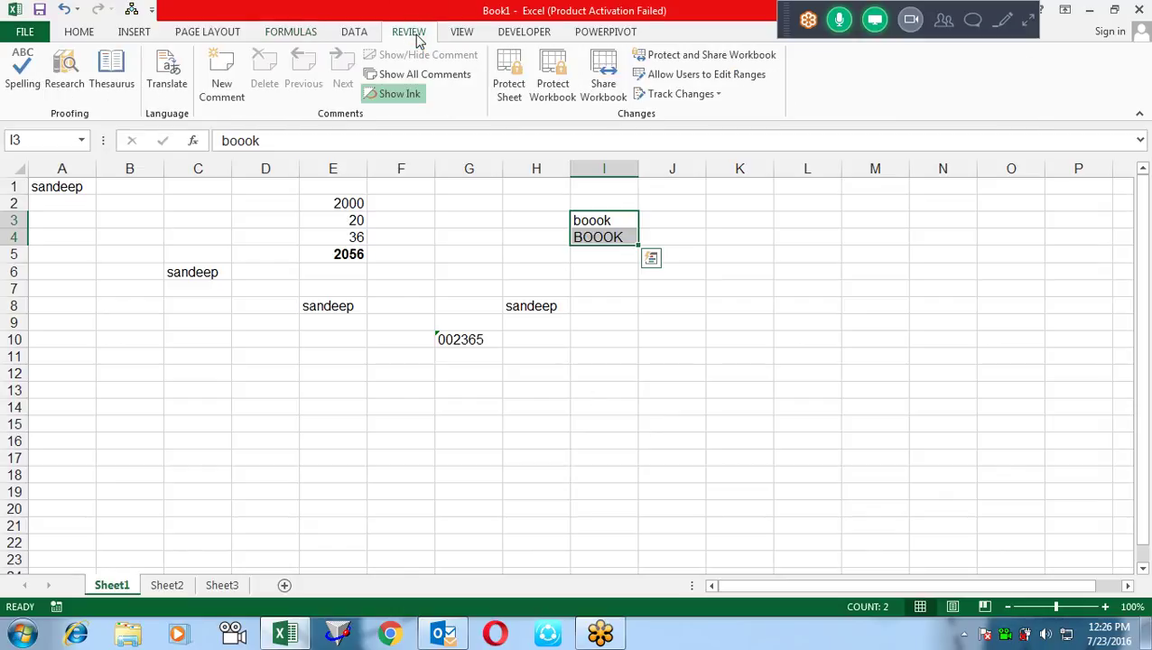
left_click(25, 95)
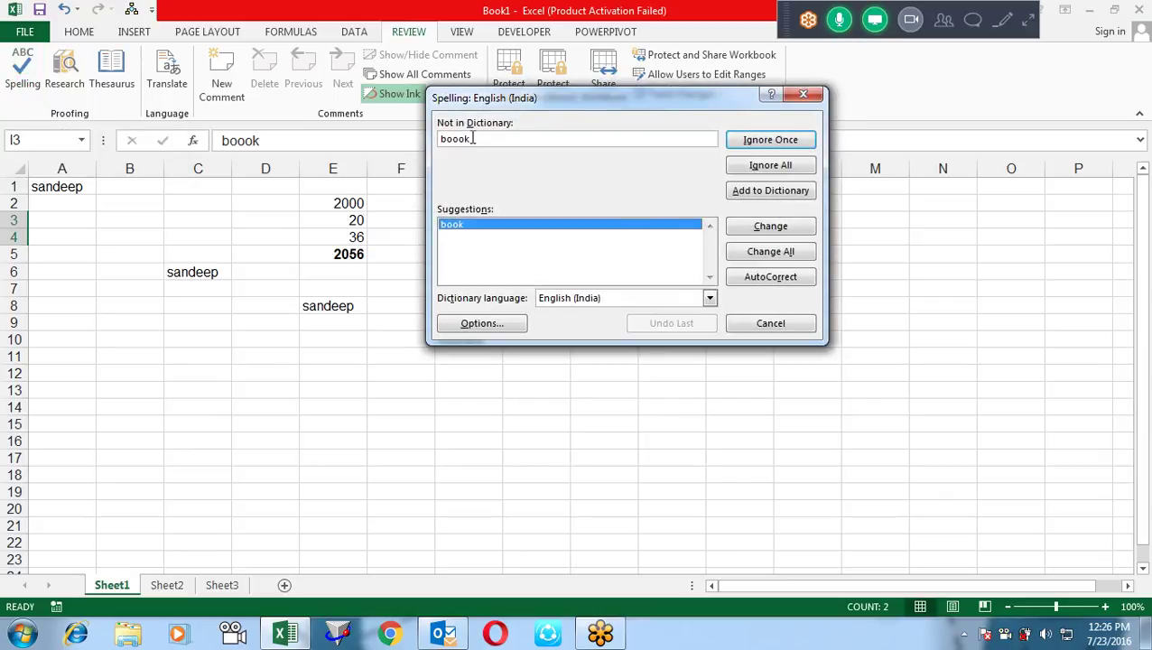
left_click(797, 145)
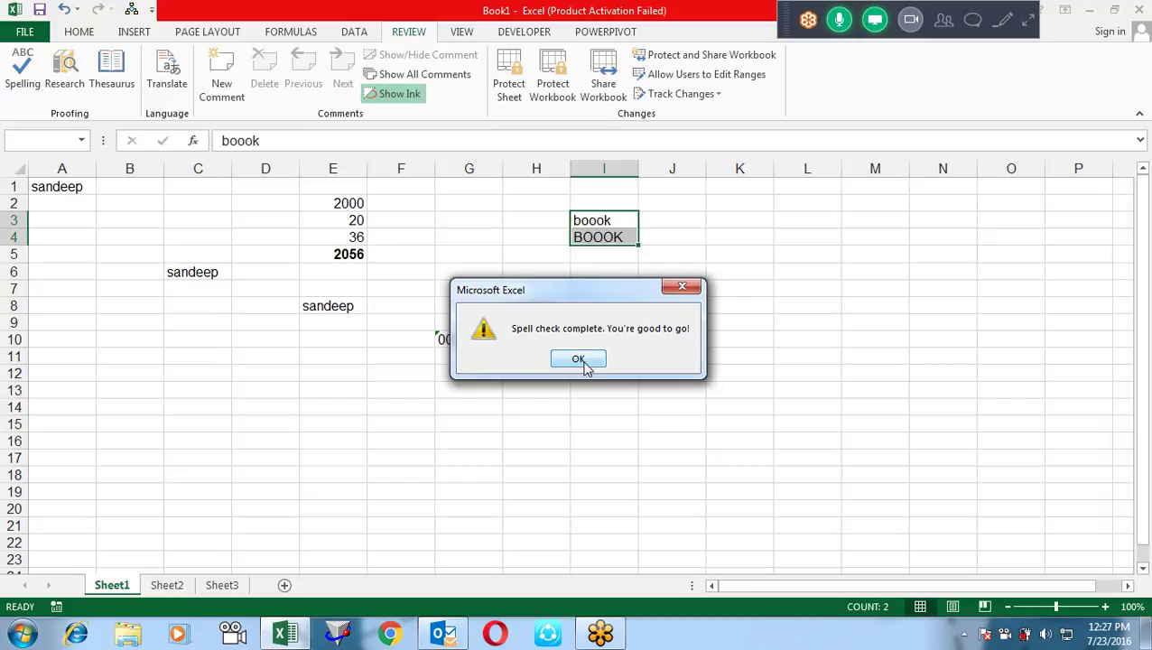
left_click(580, 359)
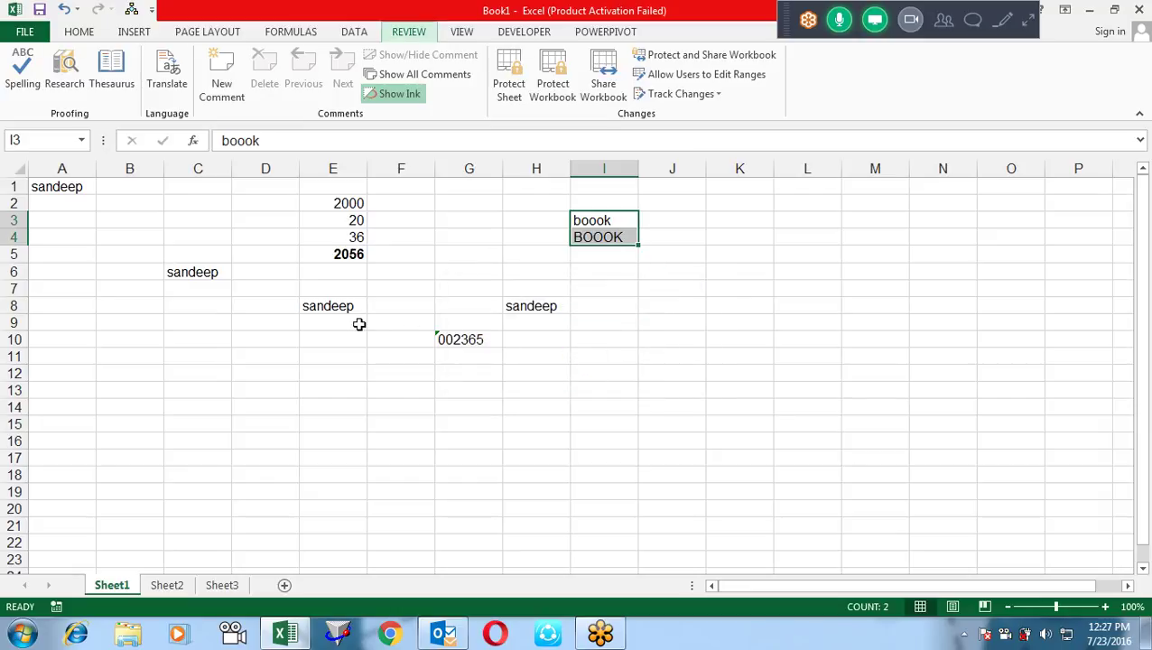
Browse Excel Options to the Proofing settings, then close the dialog
key("alt+f")
key("t")
key("Down")
key("Down")
key("Down")
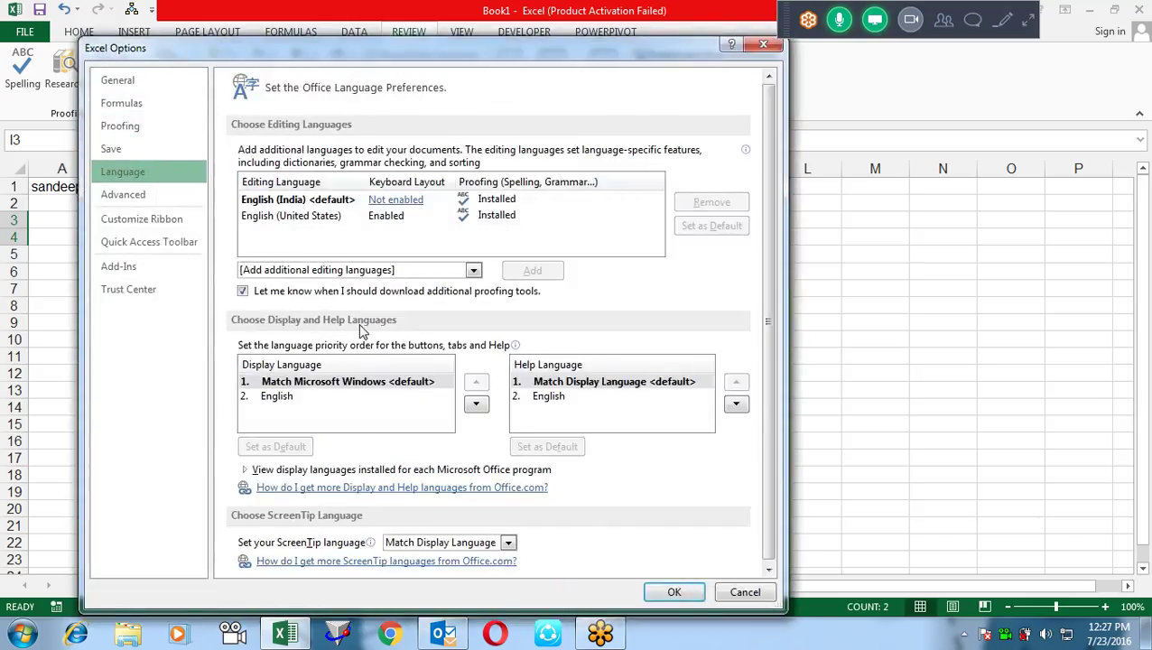
key("Up")
key("Up")
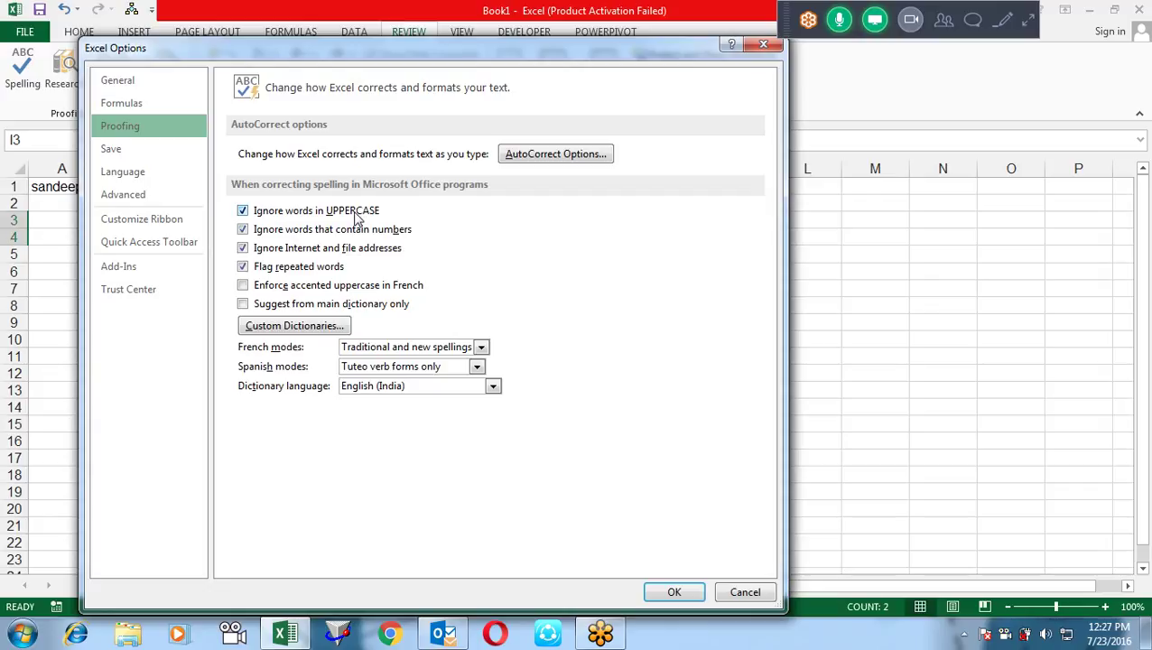
key("Escape")
Enter (C), (TM), (R) and SS in I6–I9 so AutoCorrect turns them into ©, ™, ® and the full name
key("Down")
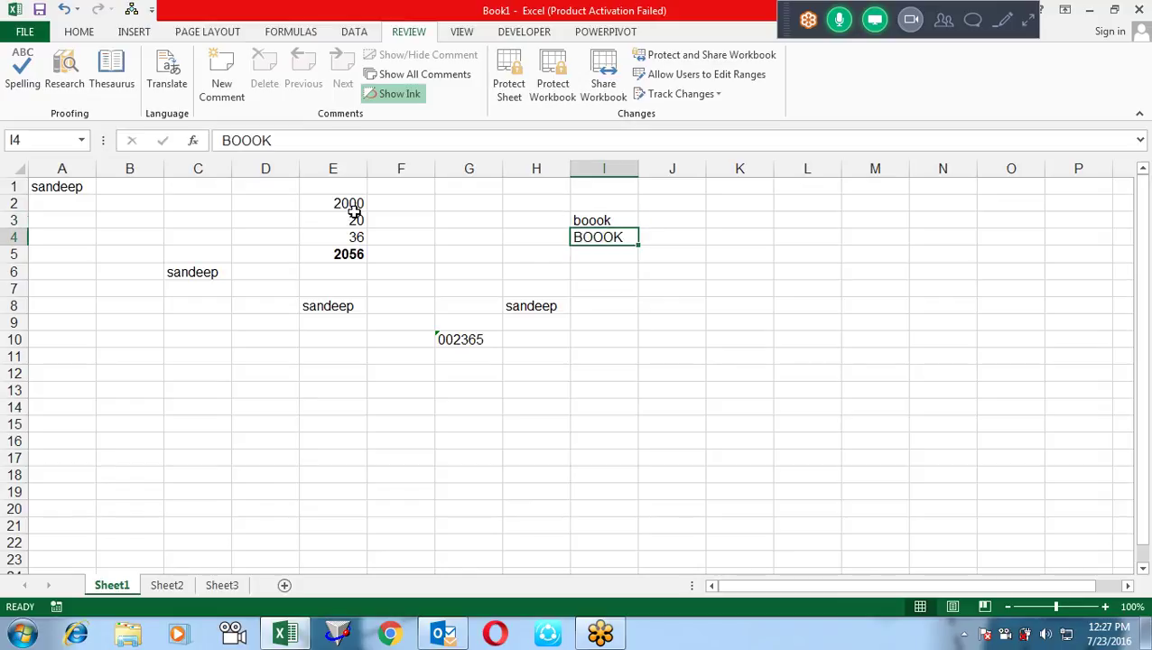
key("Down")
key("Down")
type("(C")
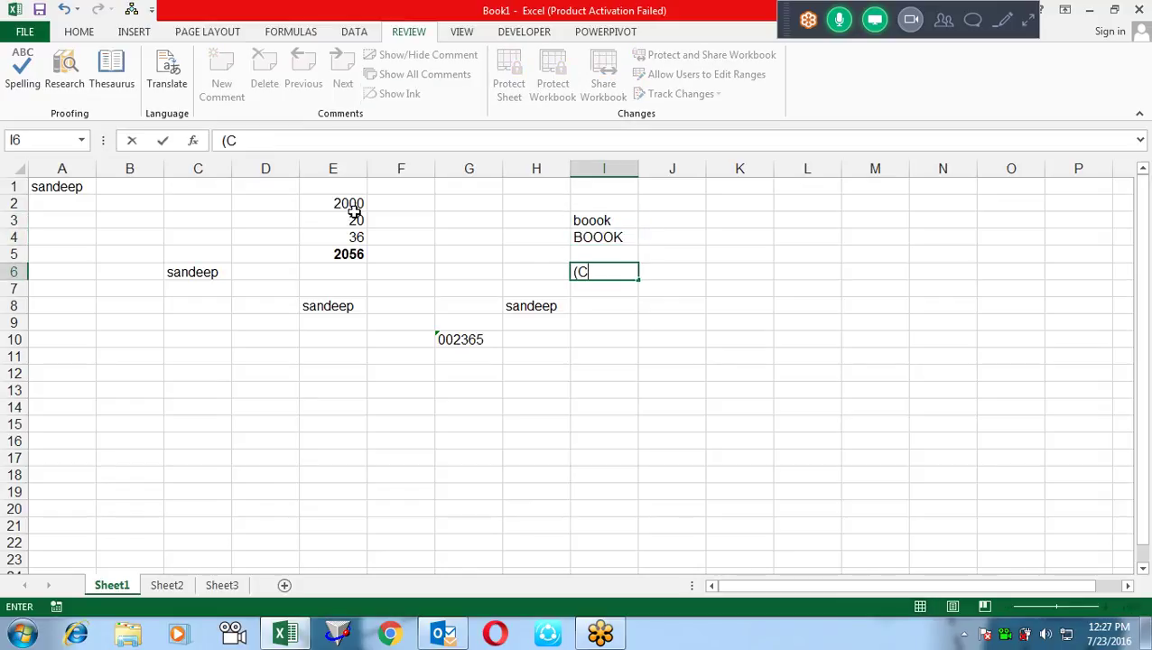
key("Return")
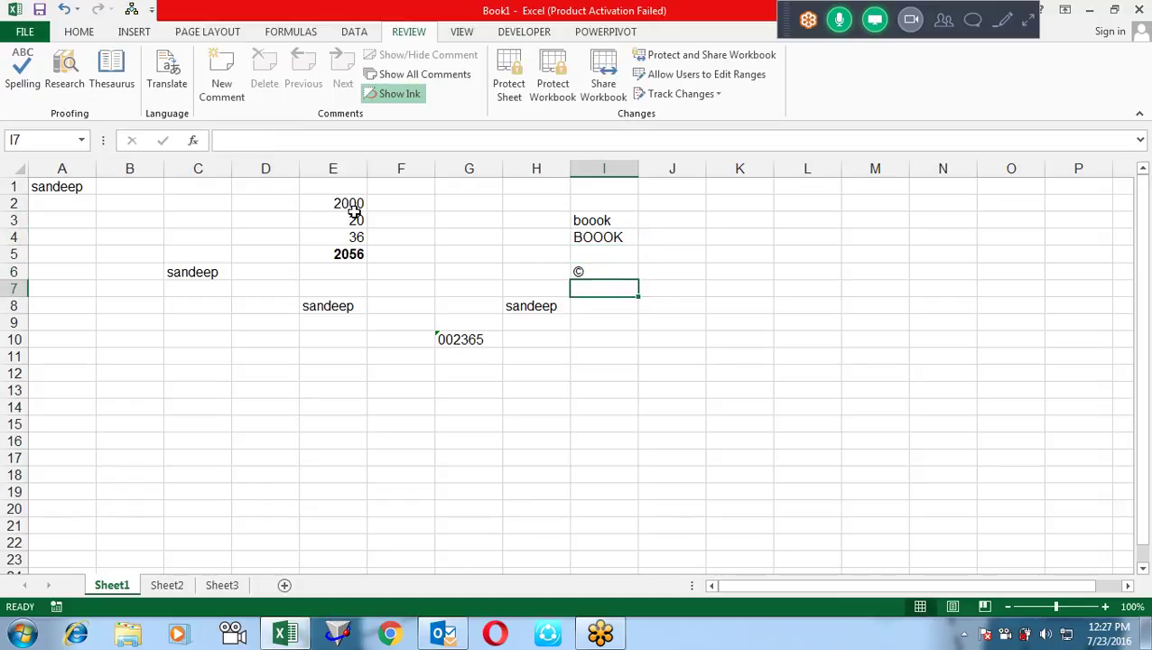
type("(TM")
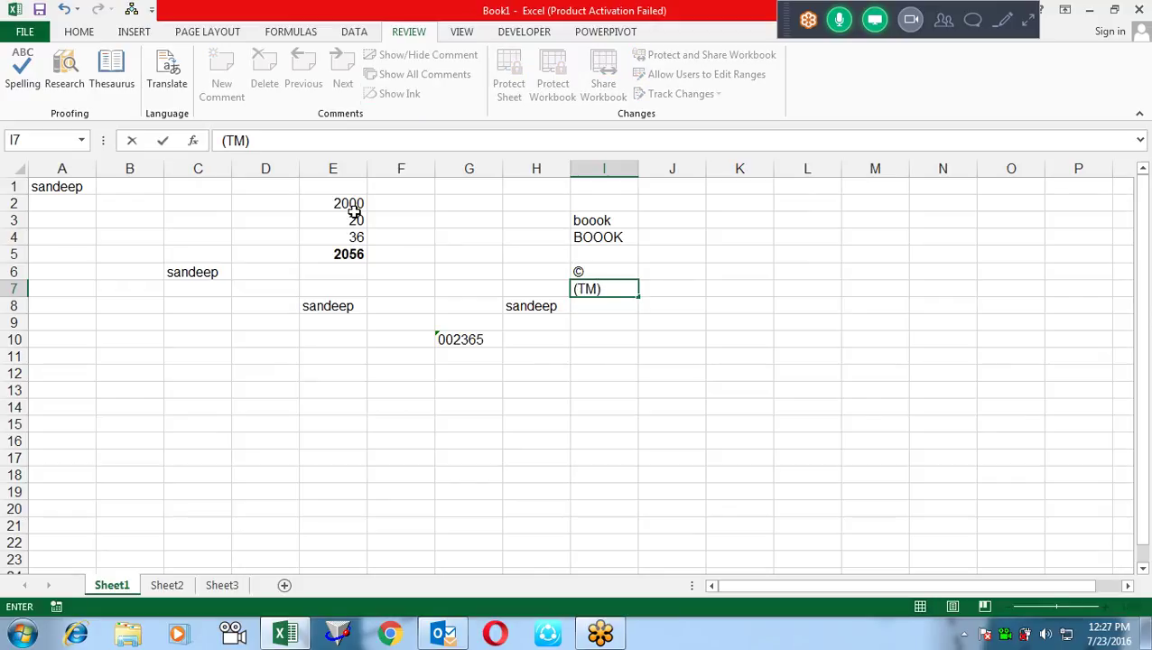
key("Return")
type("(R")
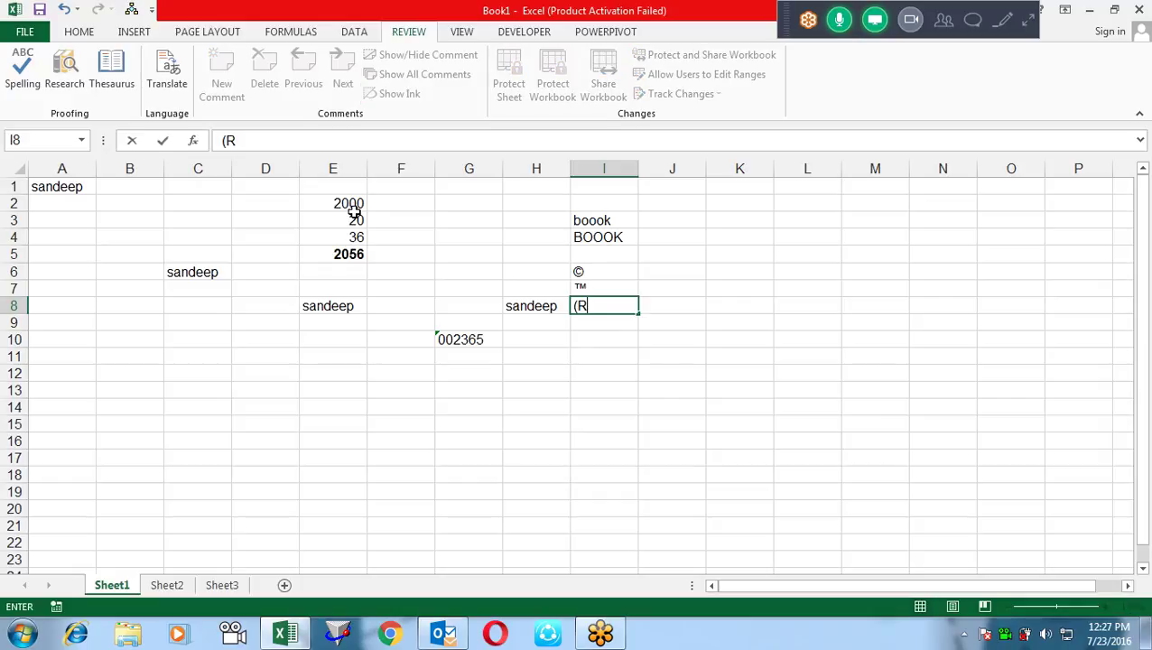
key("Return")
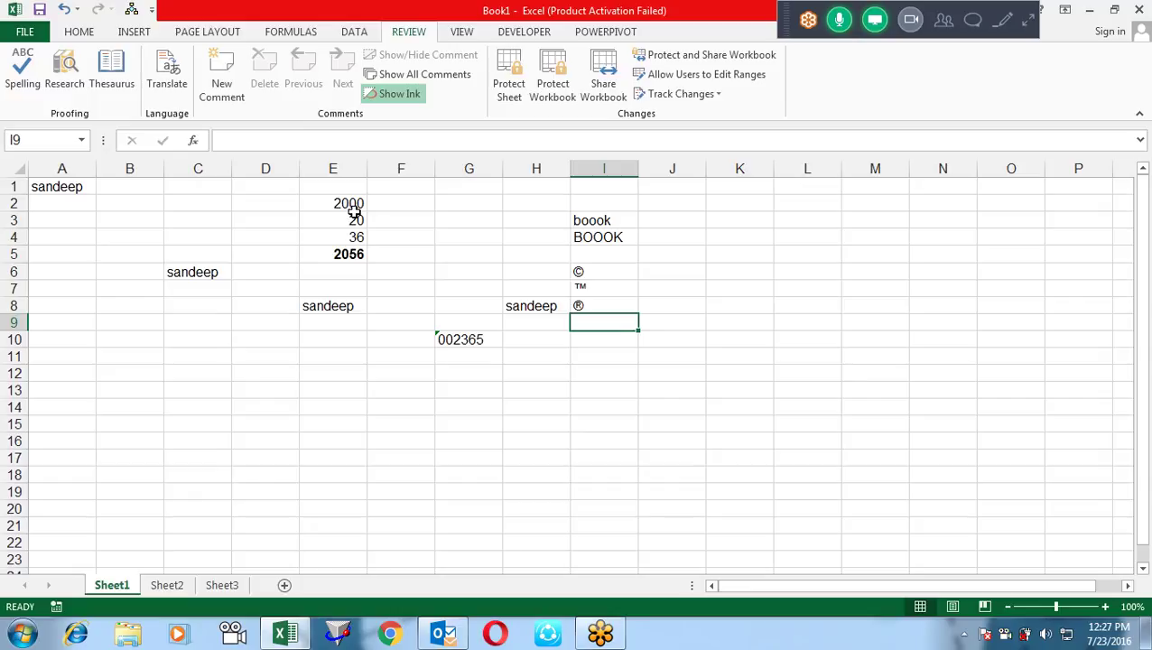
type("SS")
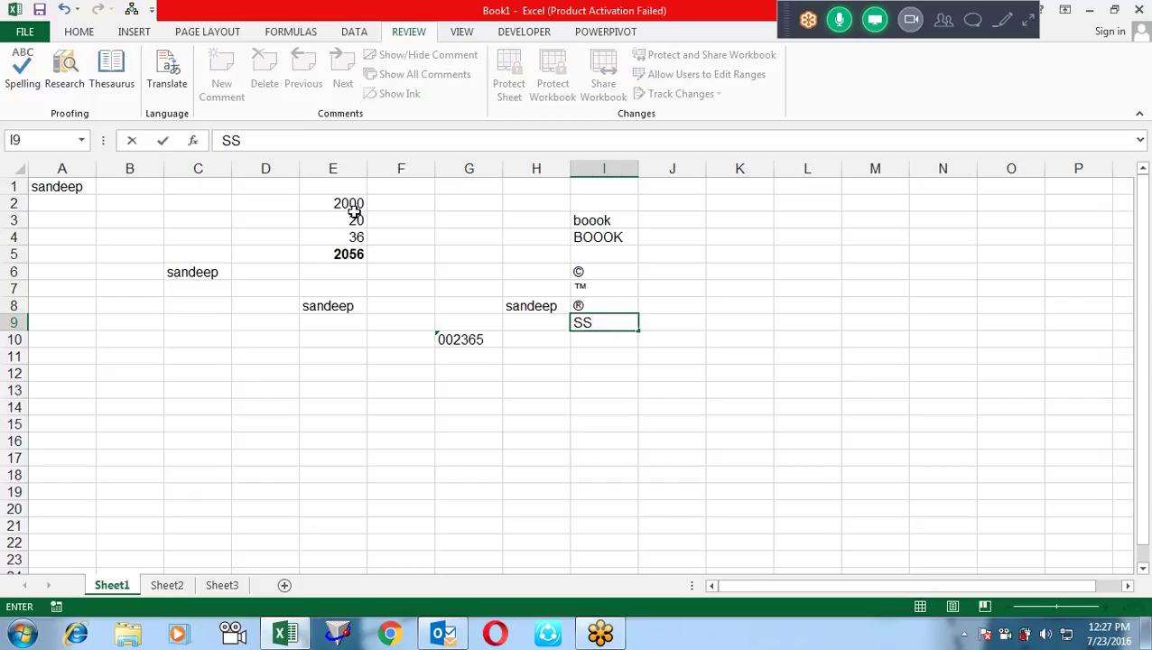
key("Return")
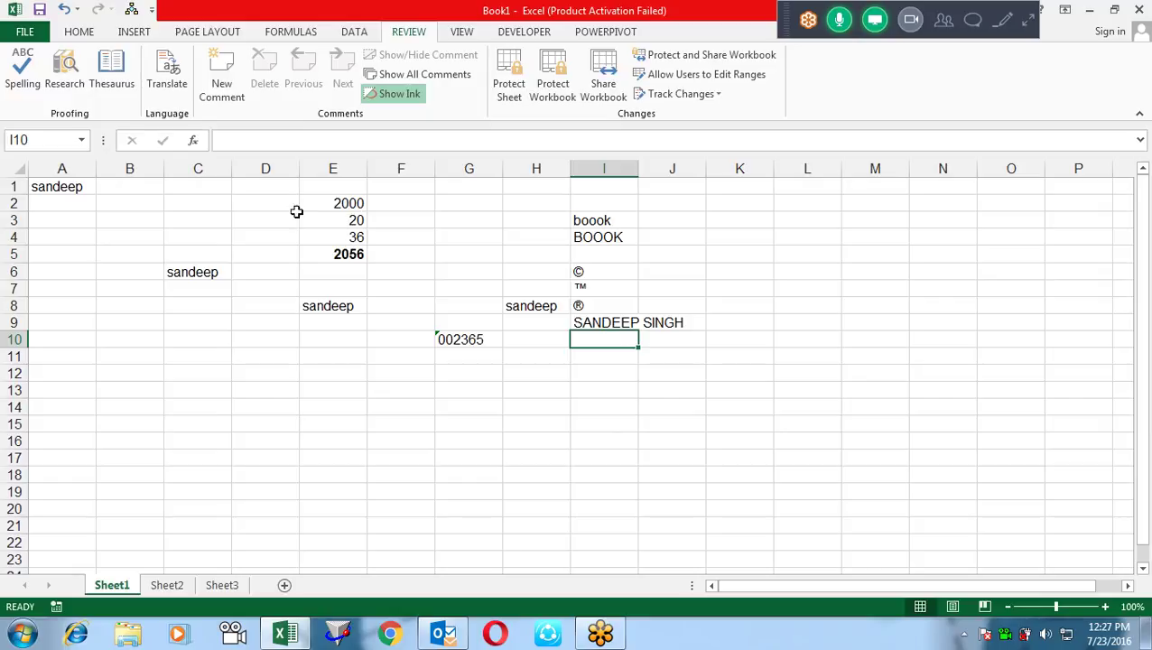
Open AutoCorrect Options from the Proofing page of Excel Options
left_click(24, 32)
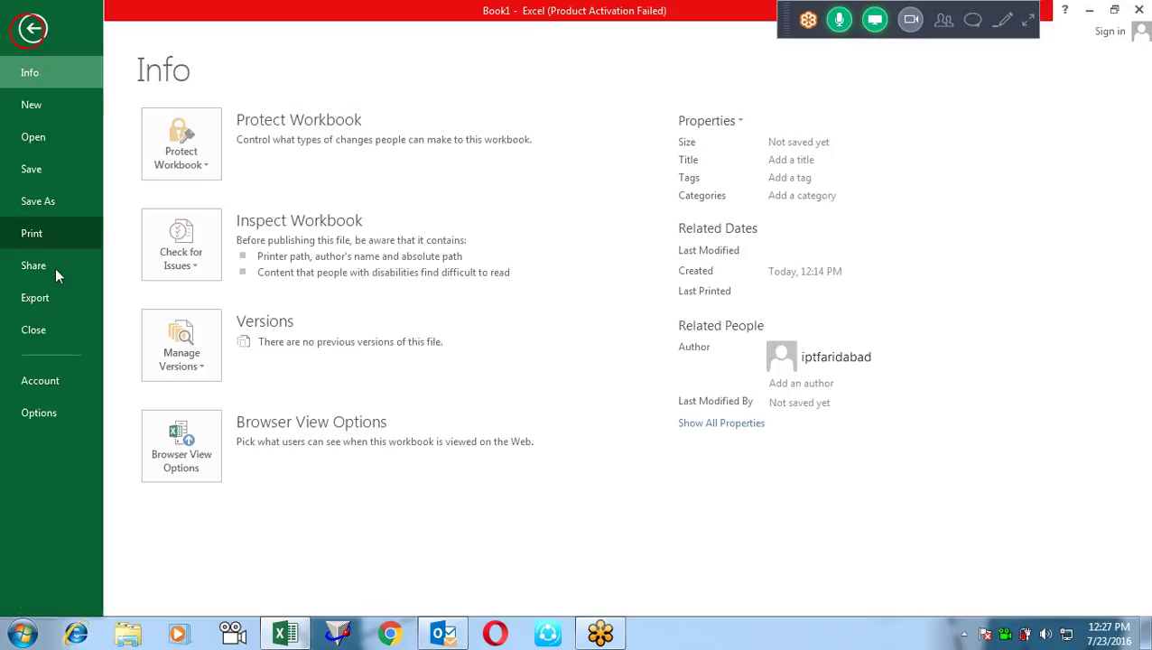
left_click(71, 385)
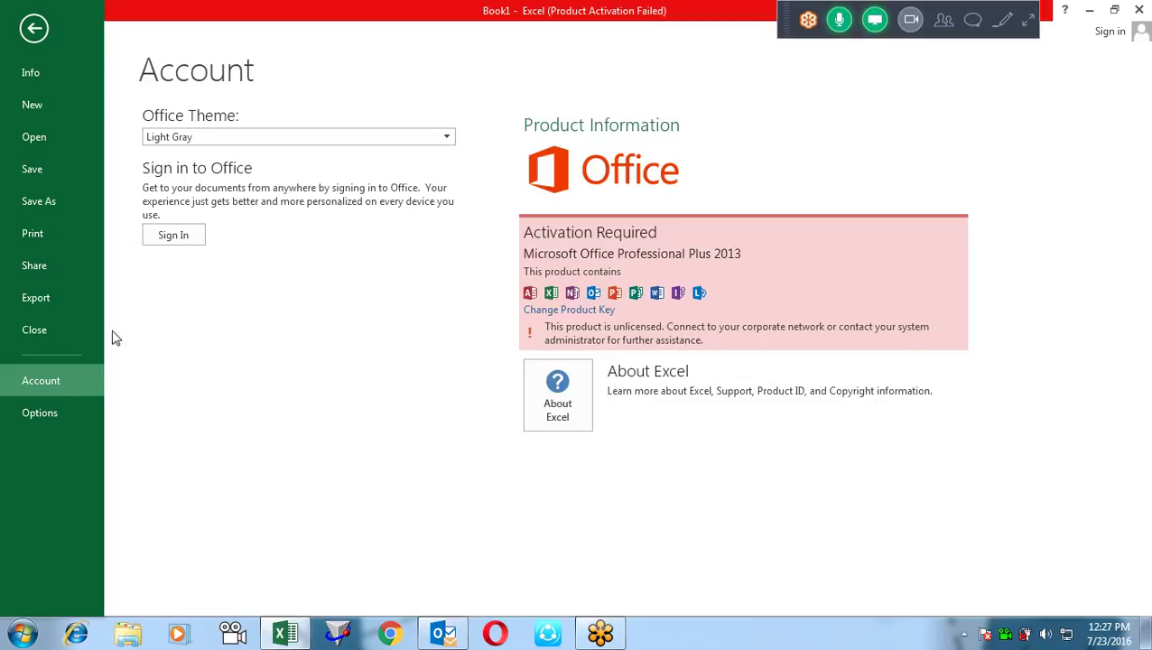
left_click(65, 403)
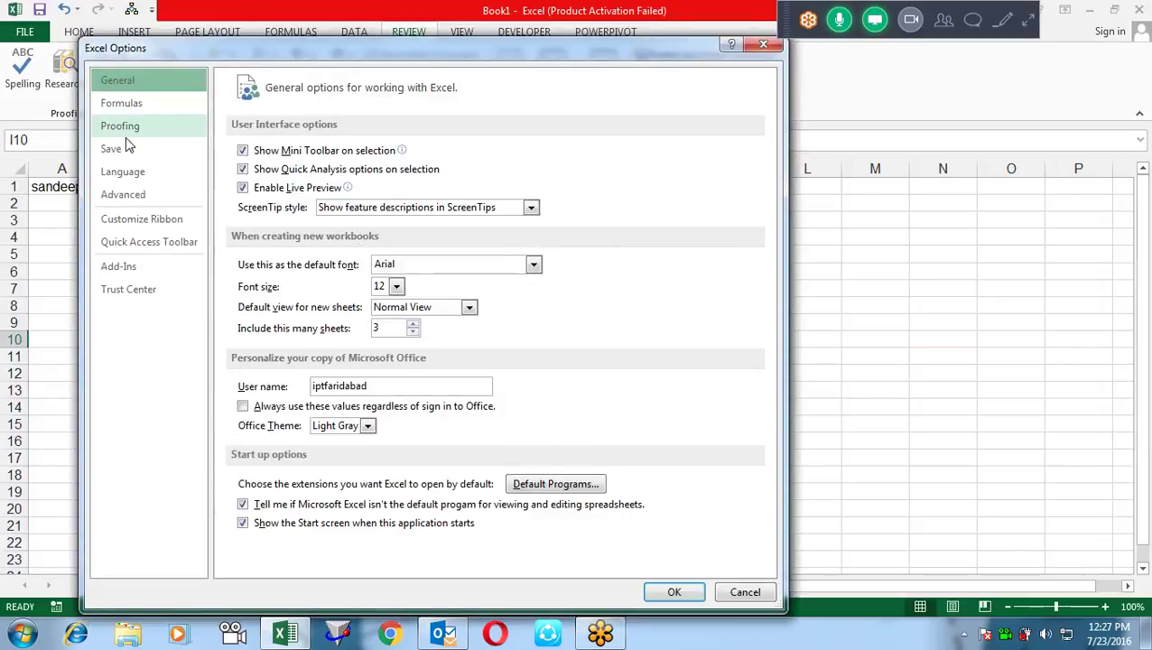
left_click(125, 133)
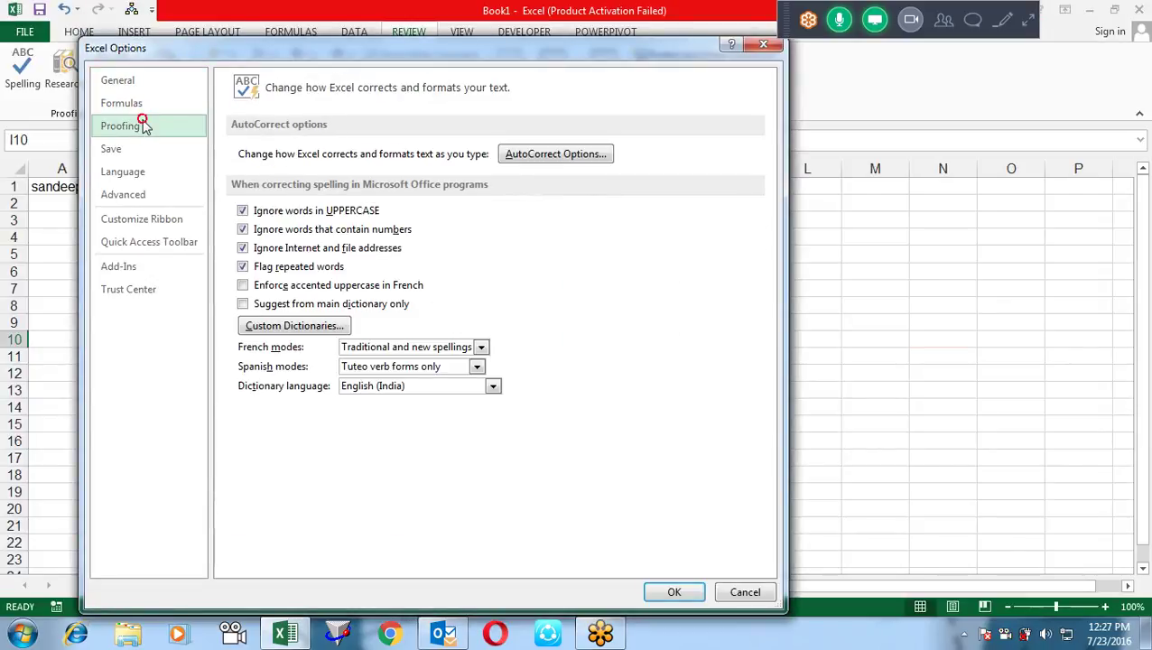
left_click(579, 160)
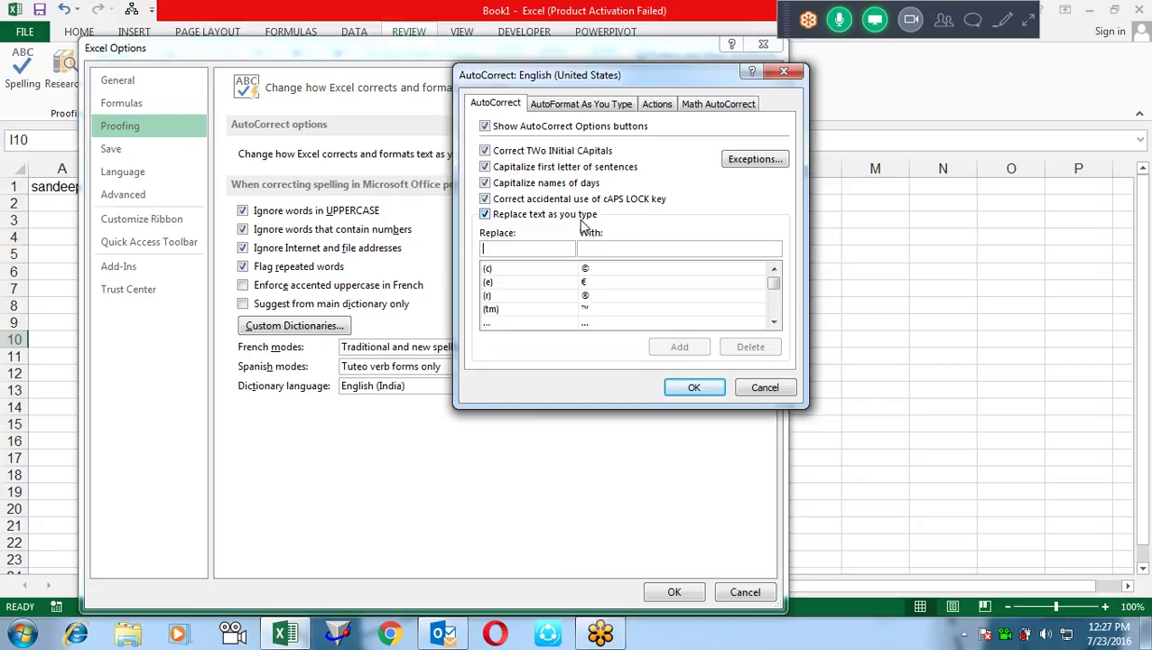
Edit an existing AutoCorrect entry to replace SS with the full name, keeping replace-as-you-type on
left_click(492, 269)
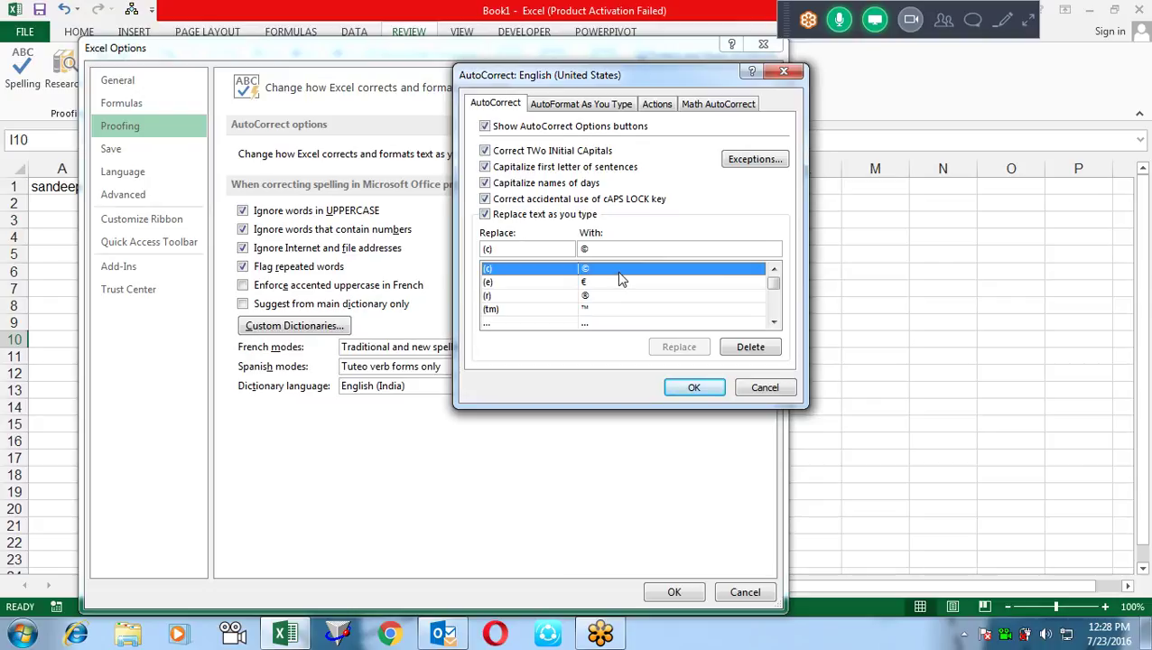
left_click_drag(505, 247, 440, 248)
type("SS")
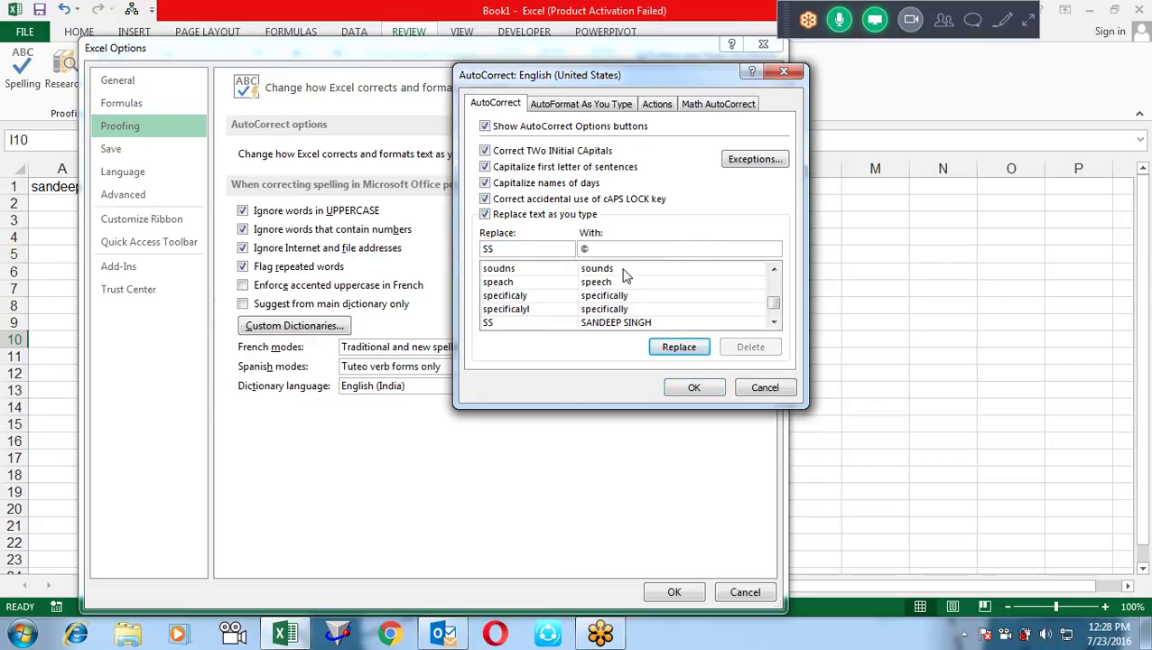
left_click(618, 249)
key("BackSpace")
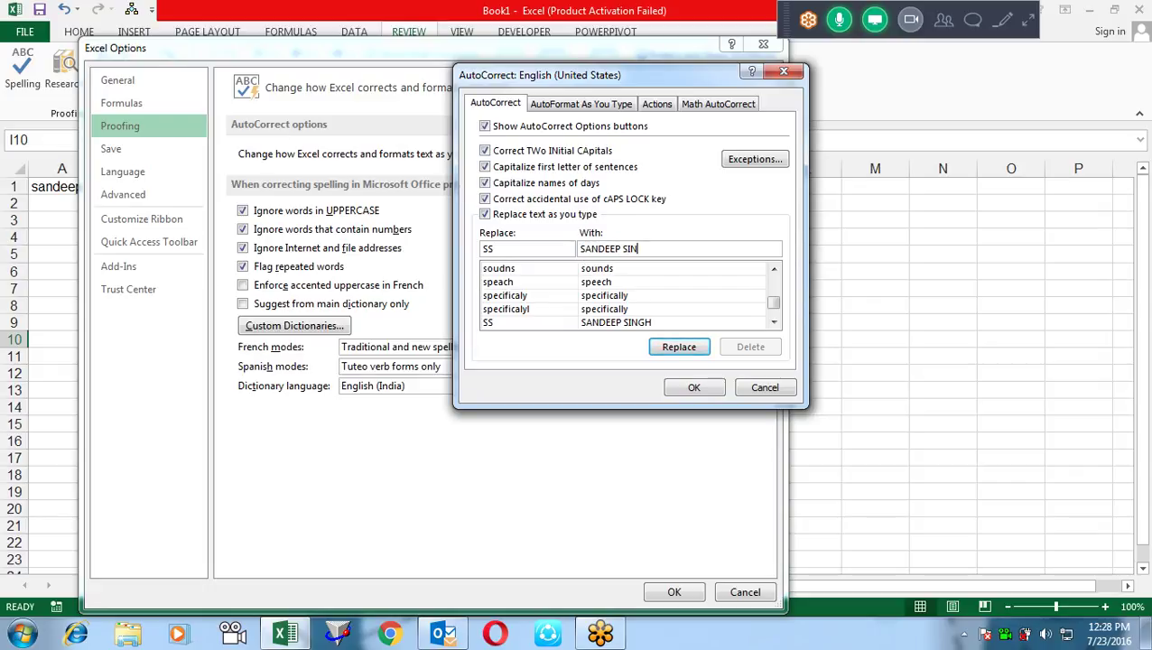
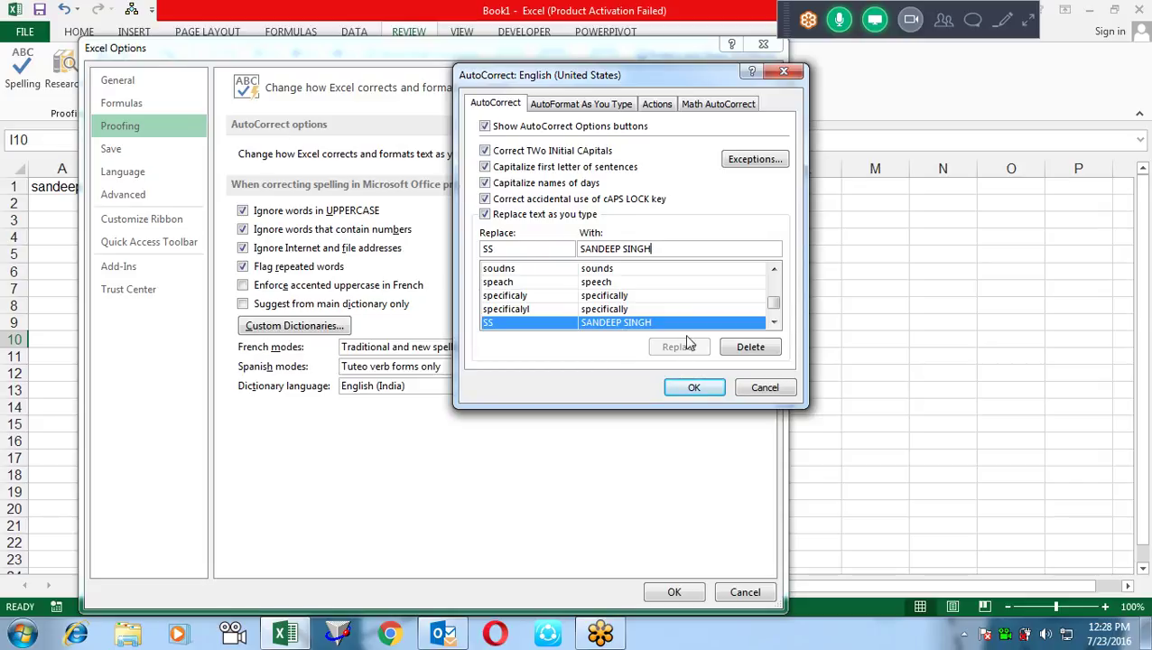
left_click(485, 216)
left_click(485, 214)
left_click(695, 391)
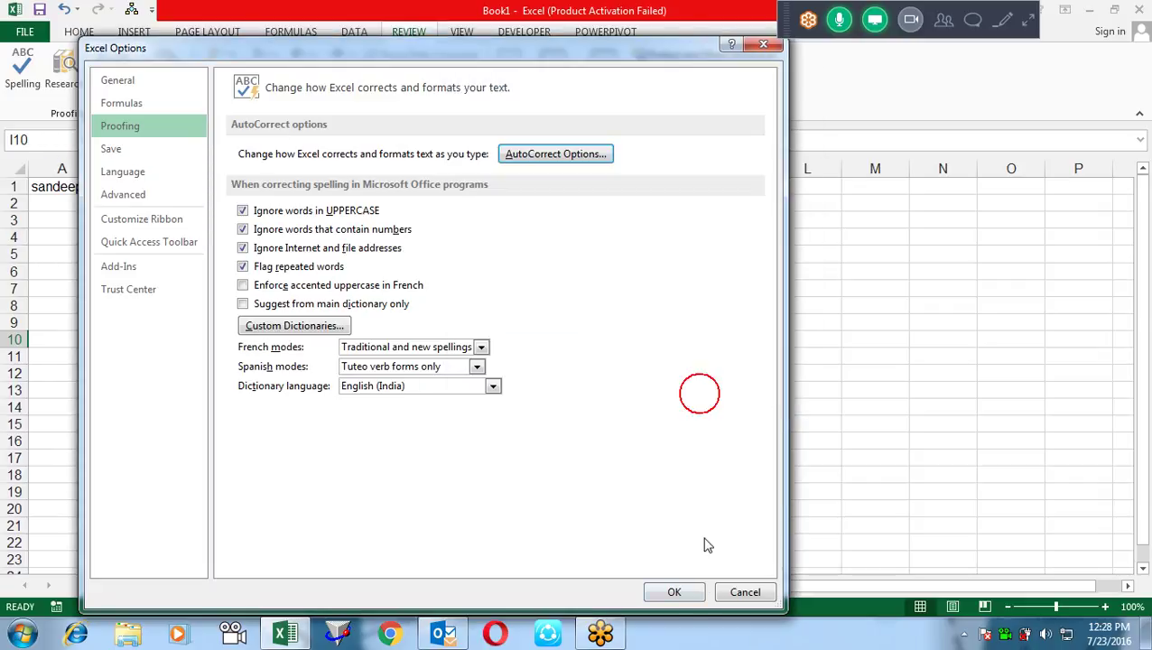
Close Excel Options and enter the e-mail address in H12 so it becomes a hyperlink
left_click(687, 597)
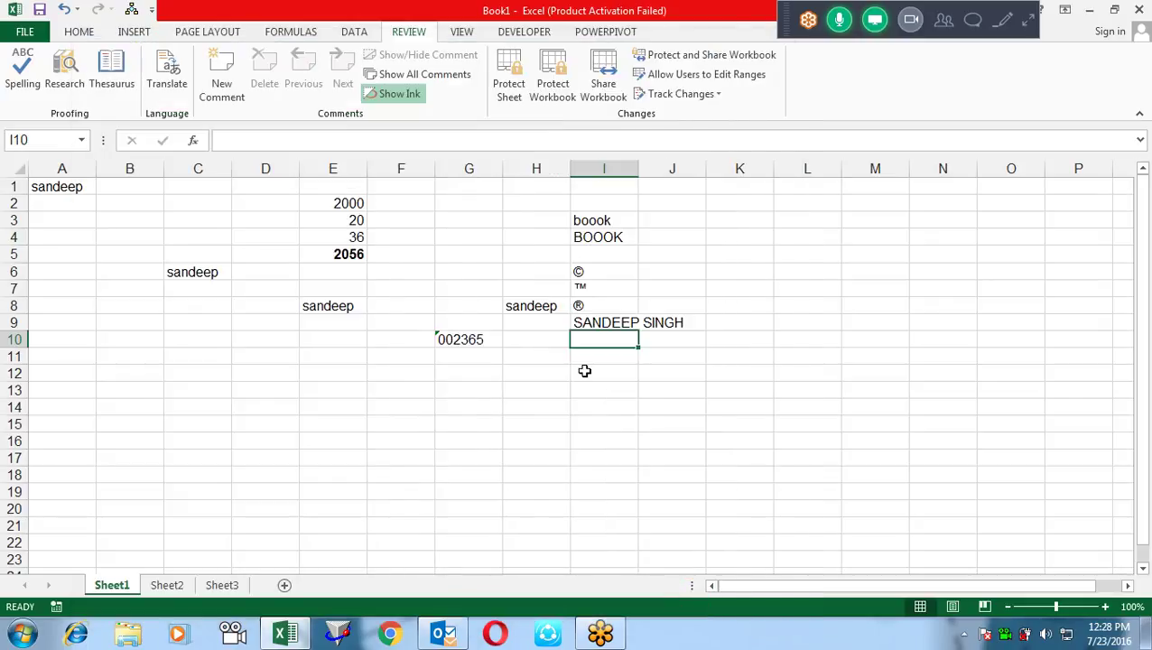
left_click(547, 368)
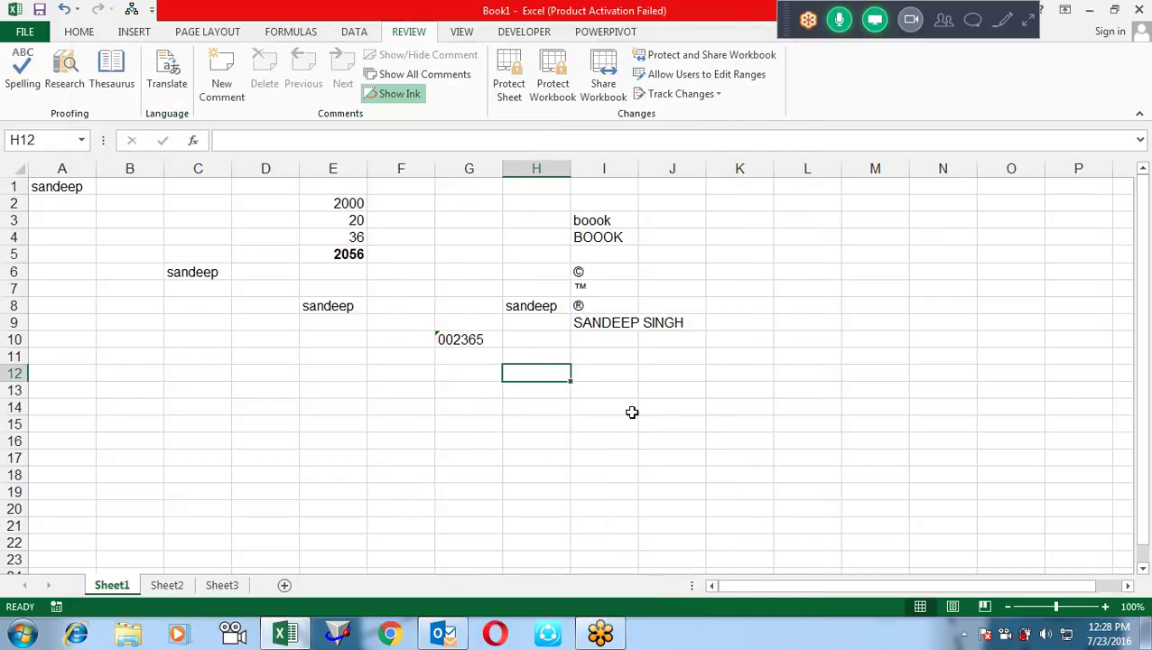
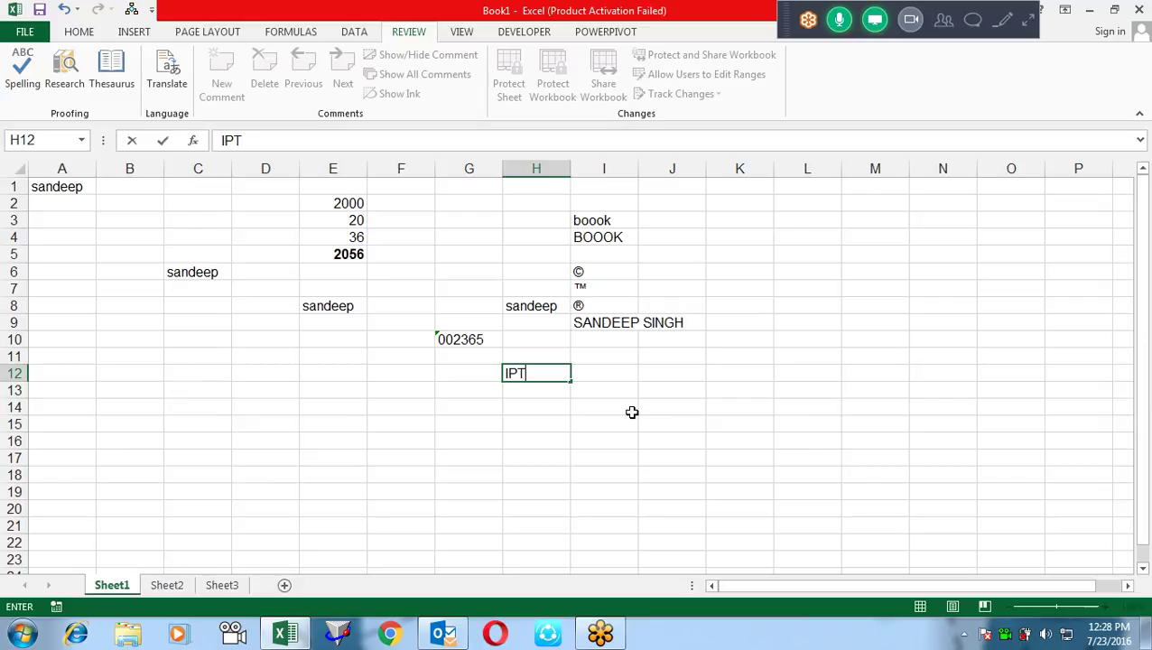
key("Return")
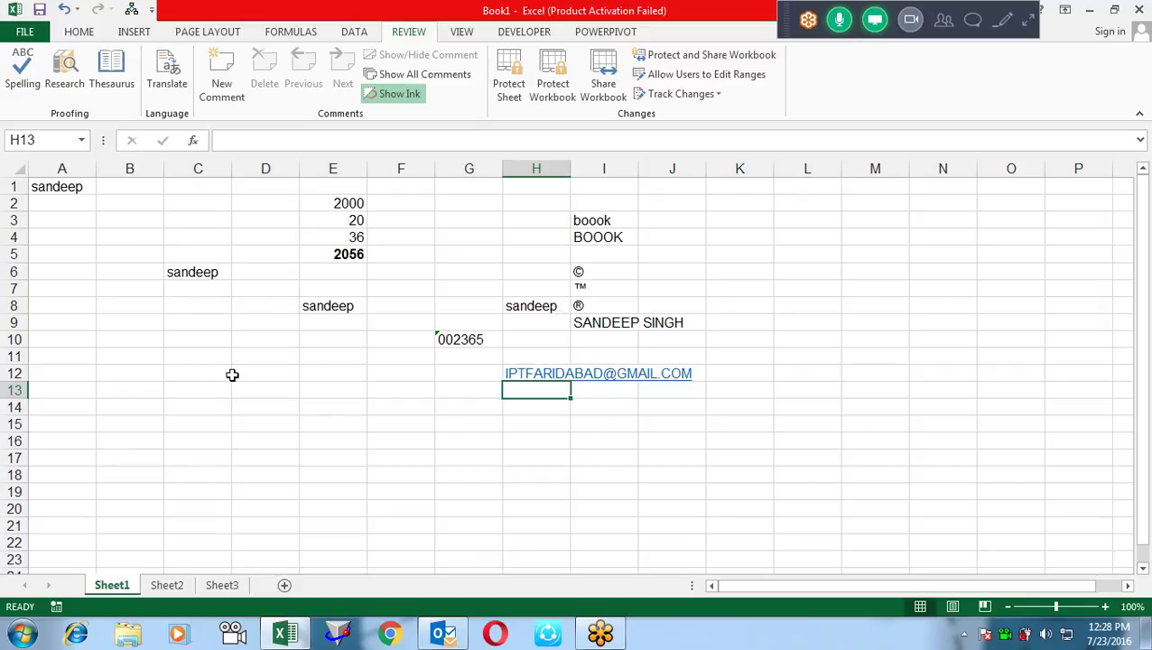
left_click(18, 33)
left_click(40, 411)
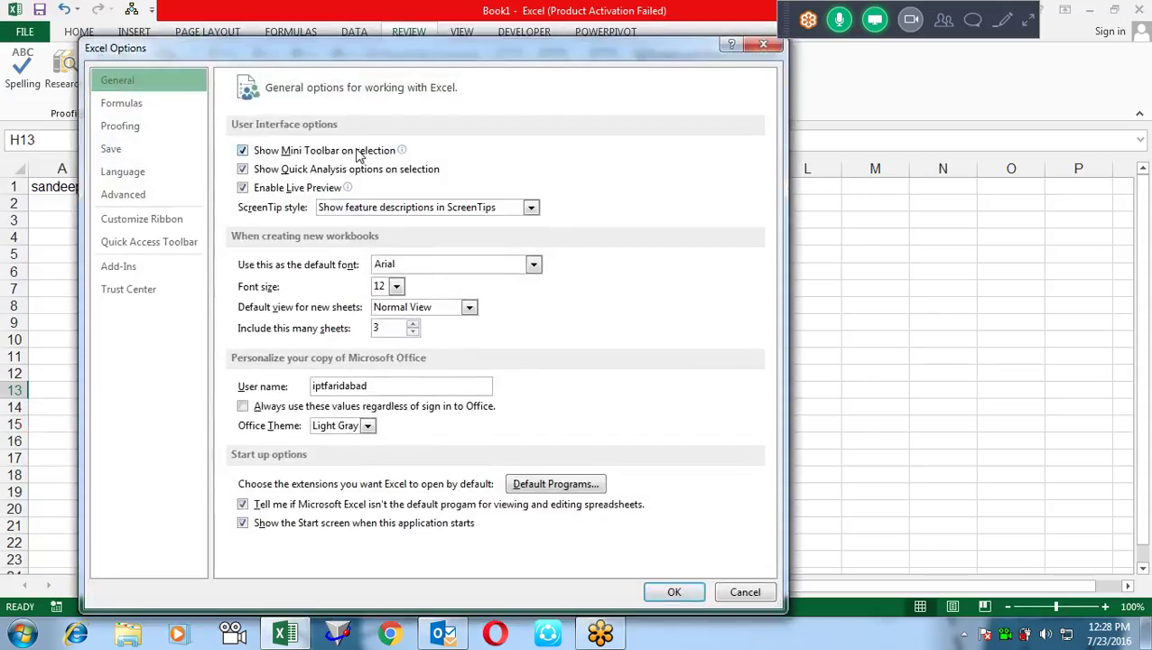
left_click(155, 129)
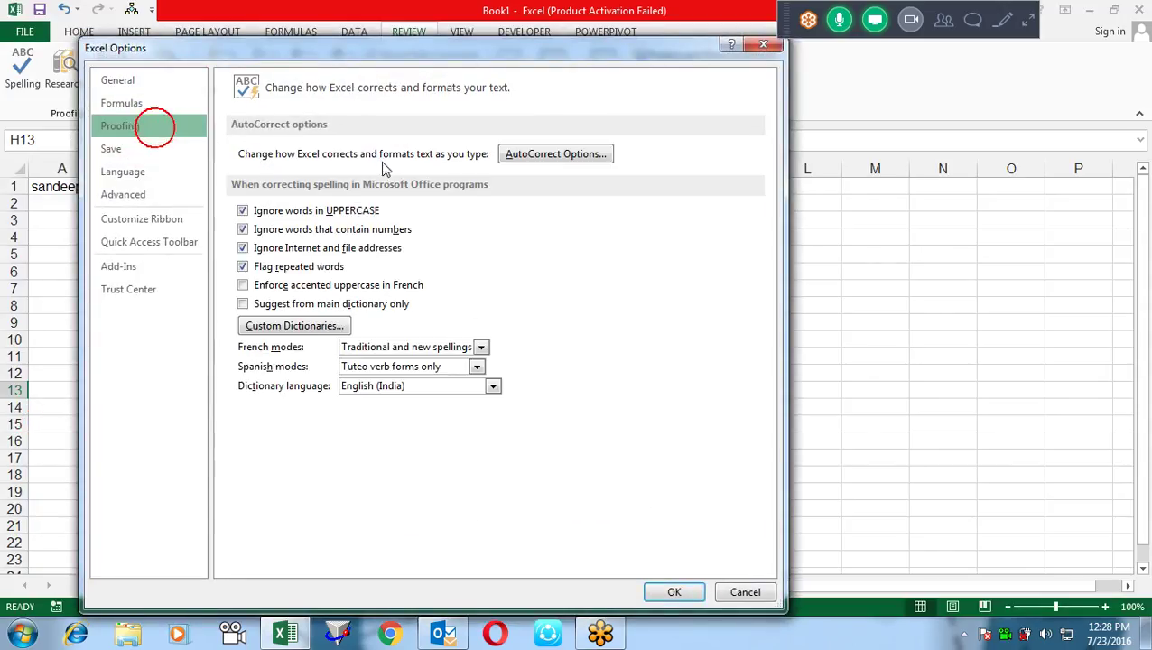
left_click(516, 154)
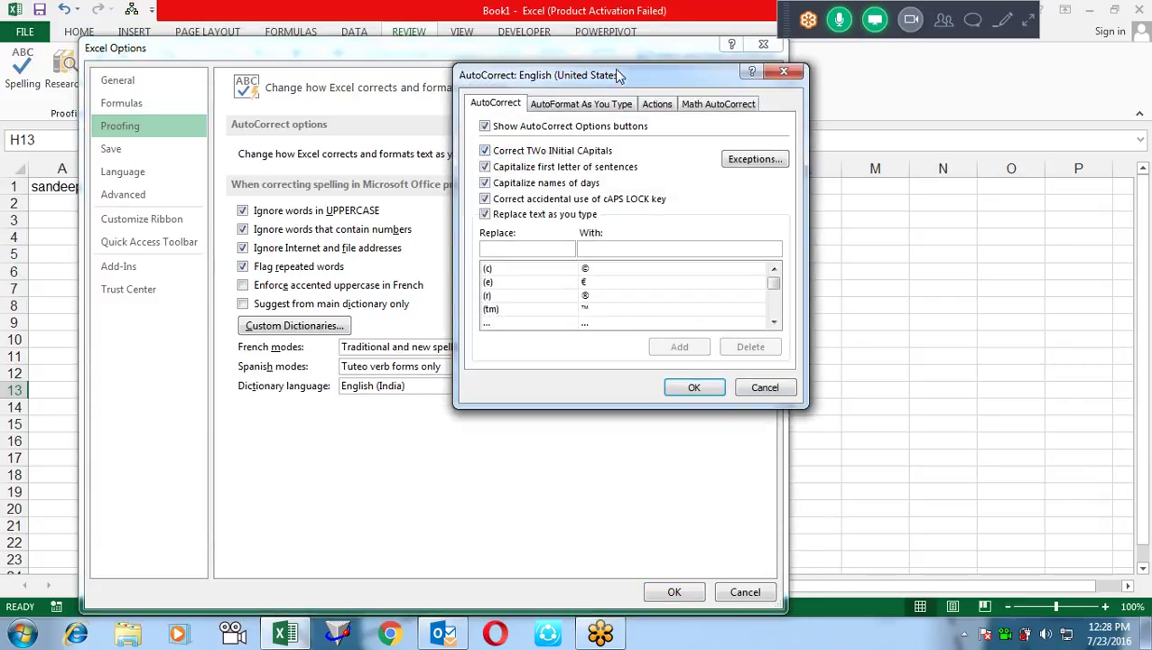
left_click(561, 108)
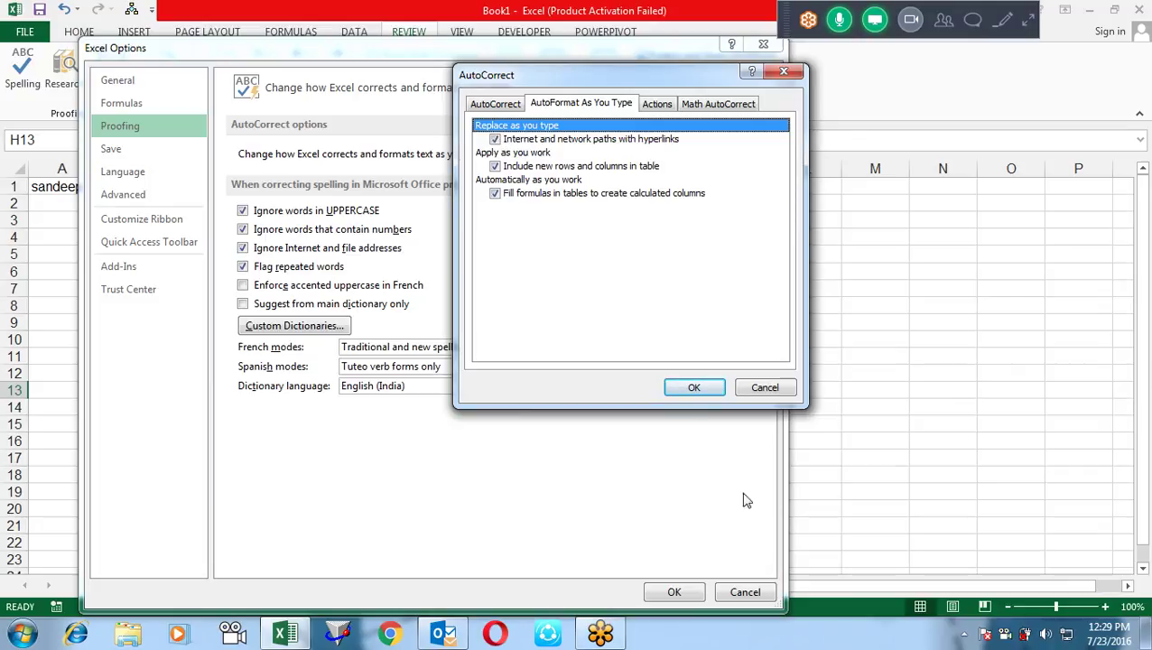
left_click(694, 389)
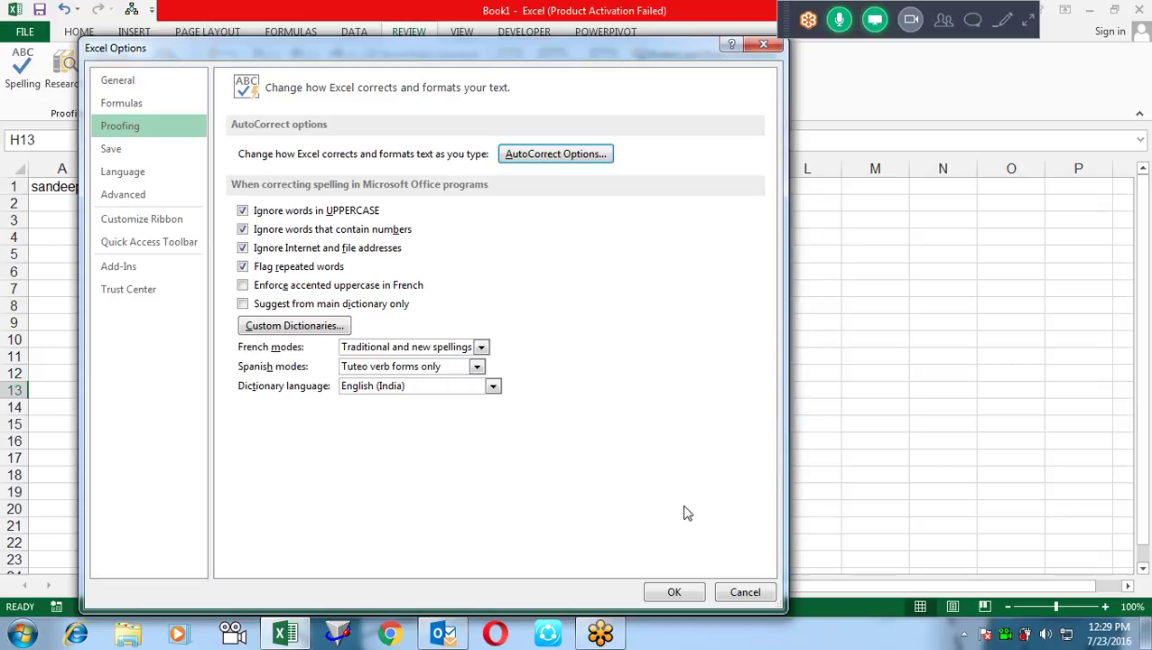
left_click(666, 589)
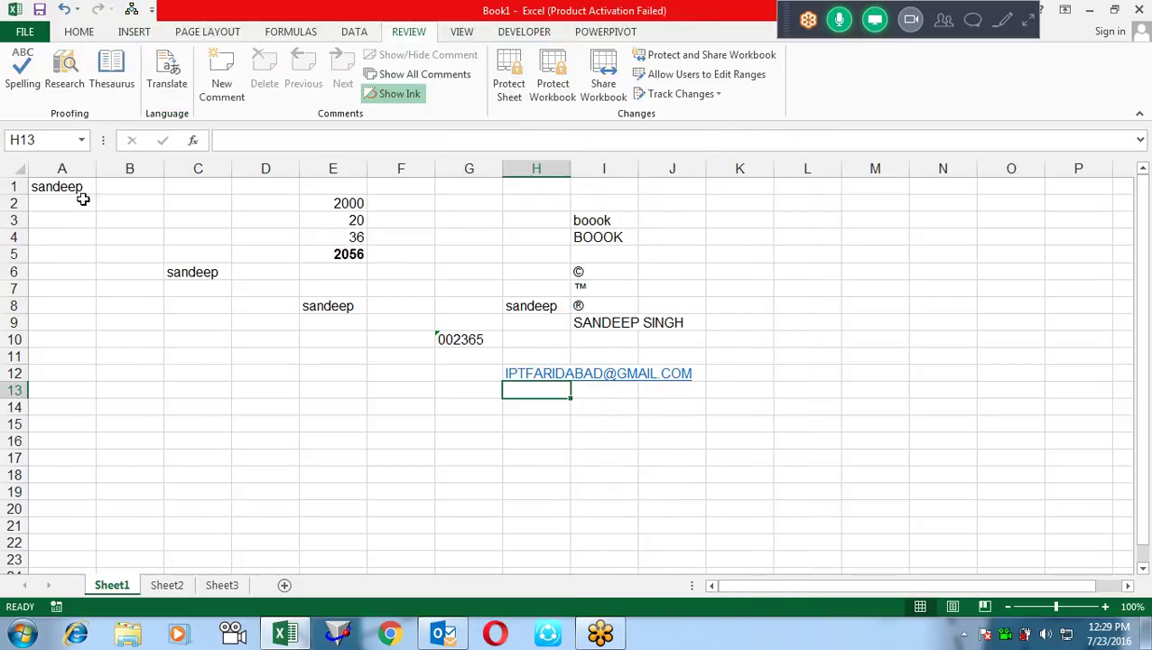
Review the Save settings in Excel Options, then close the dialog
left_click(263, 384)
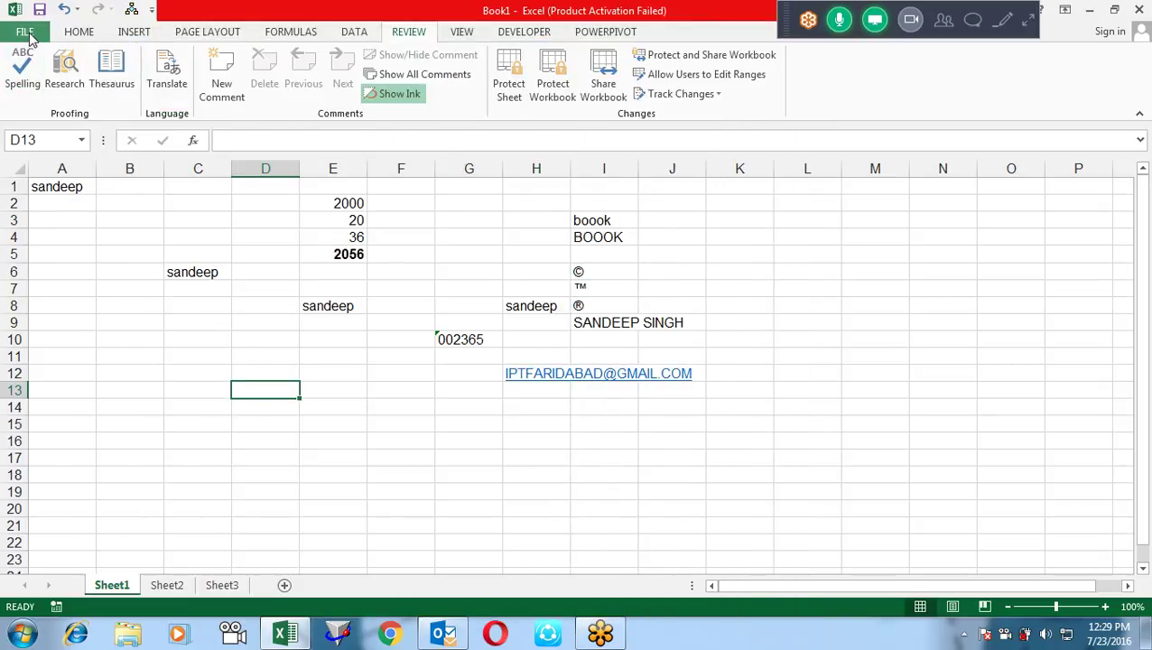
left_click(24, 33)
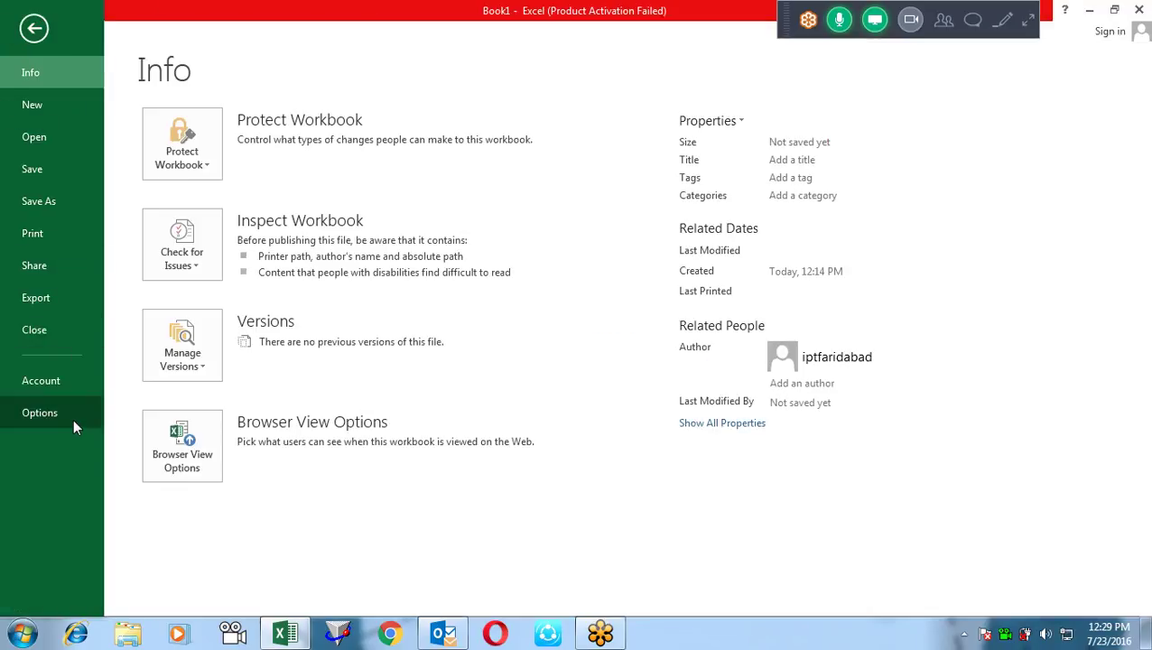
left_click(73, 422)
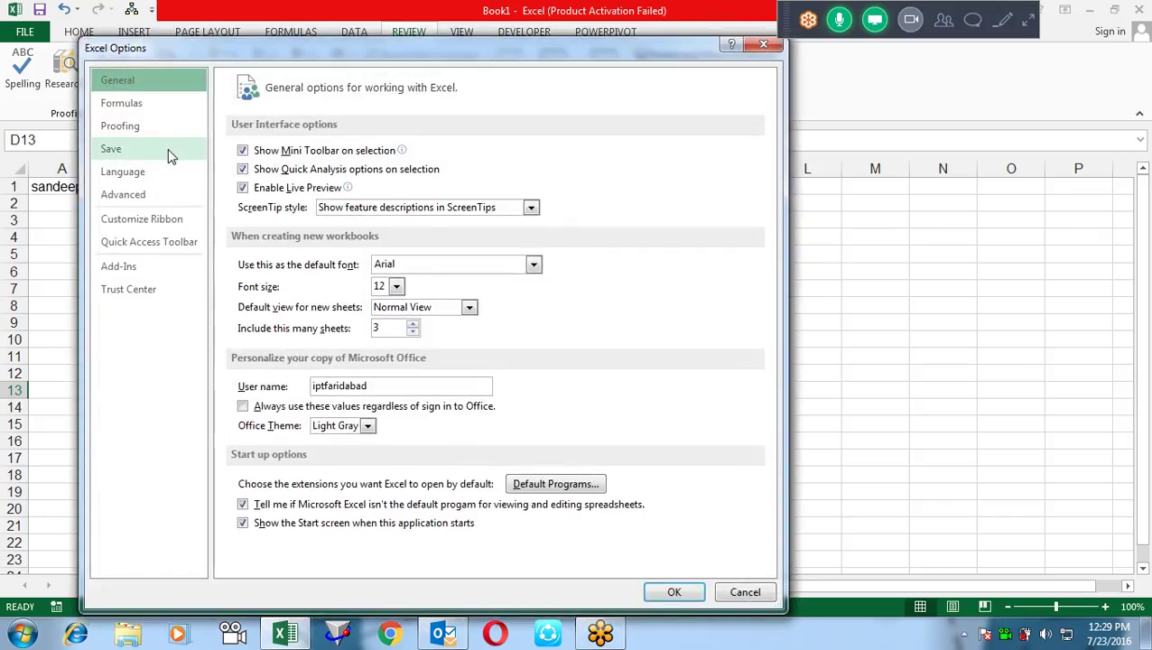
left_click(172, 153)
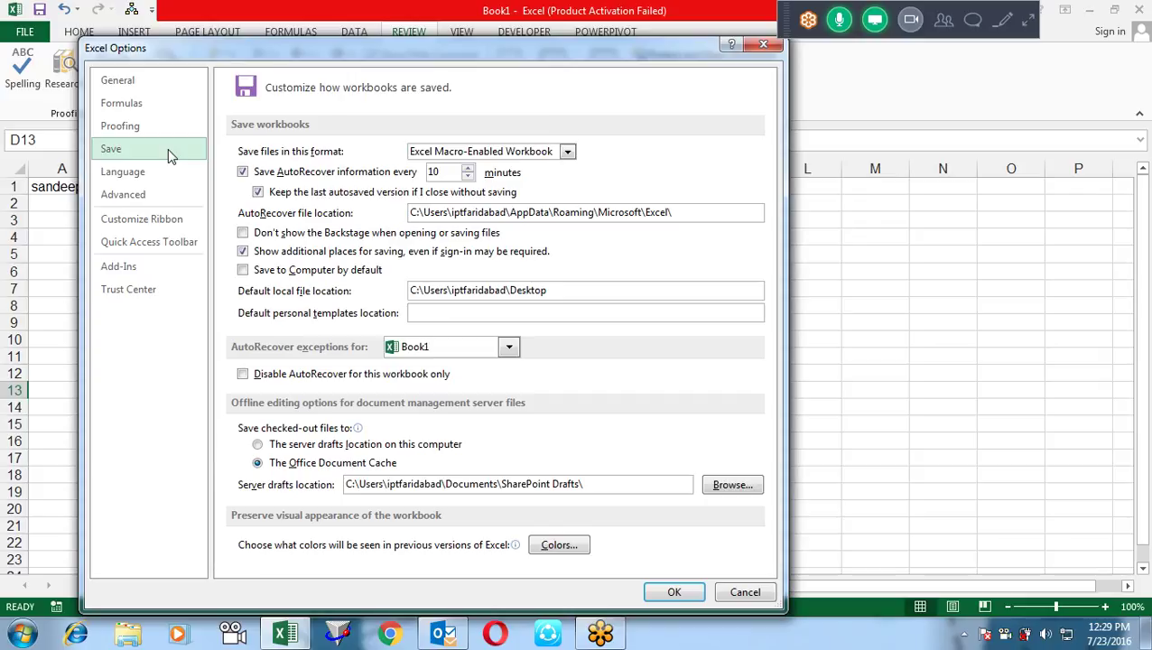
key("Escape")
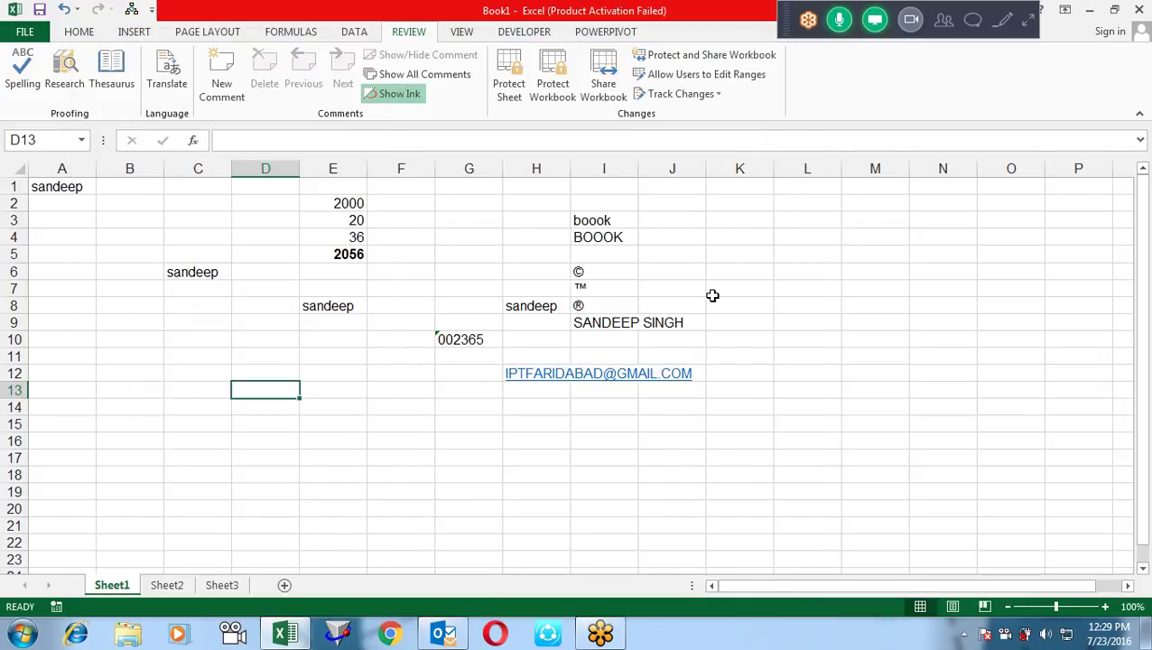
Open Save As, browse the file types keeping Excel Macro-Enabled Workbook, then cancel without saving
key("F12")
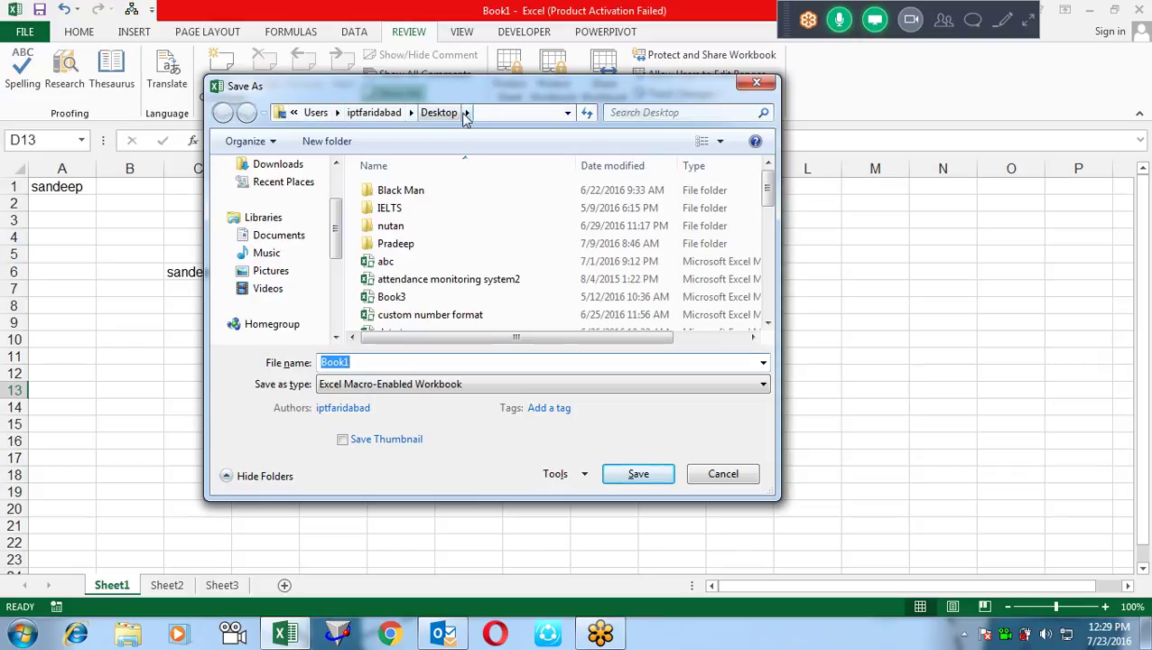
left_click(357, 386)
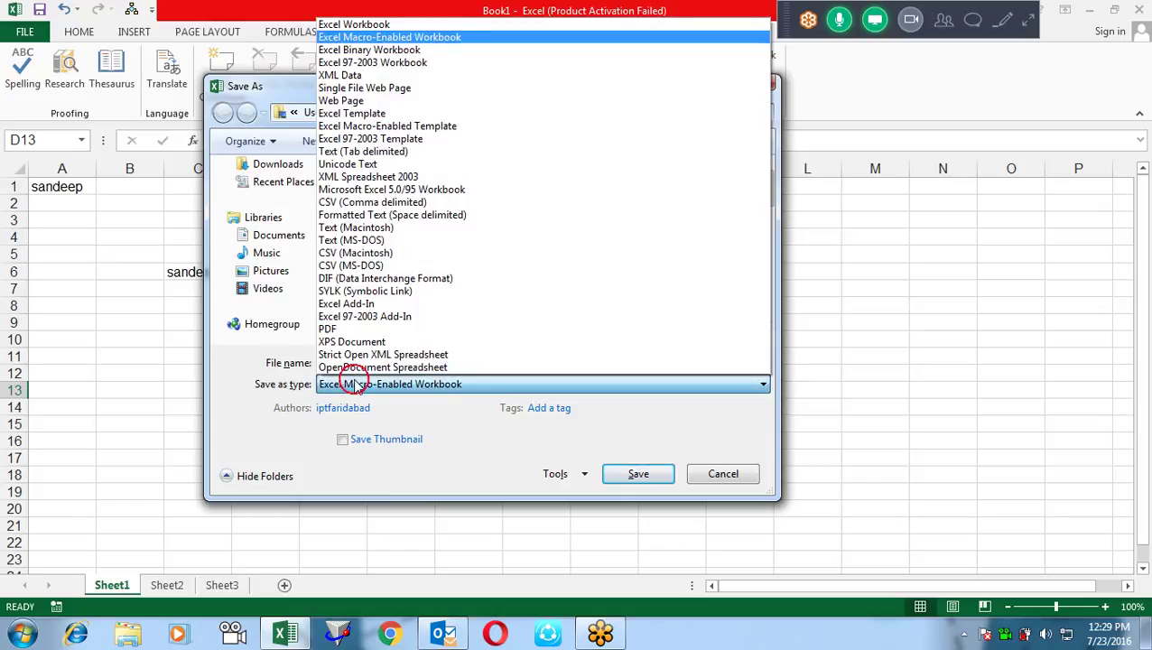
left_click(442, 40)
key("Escape")
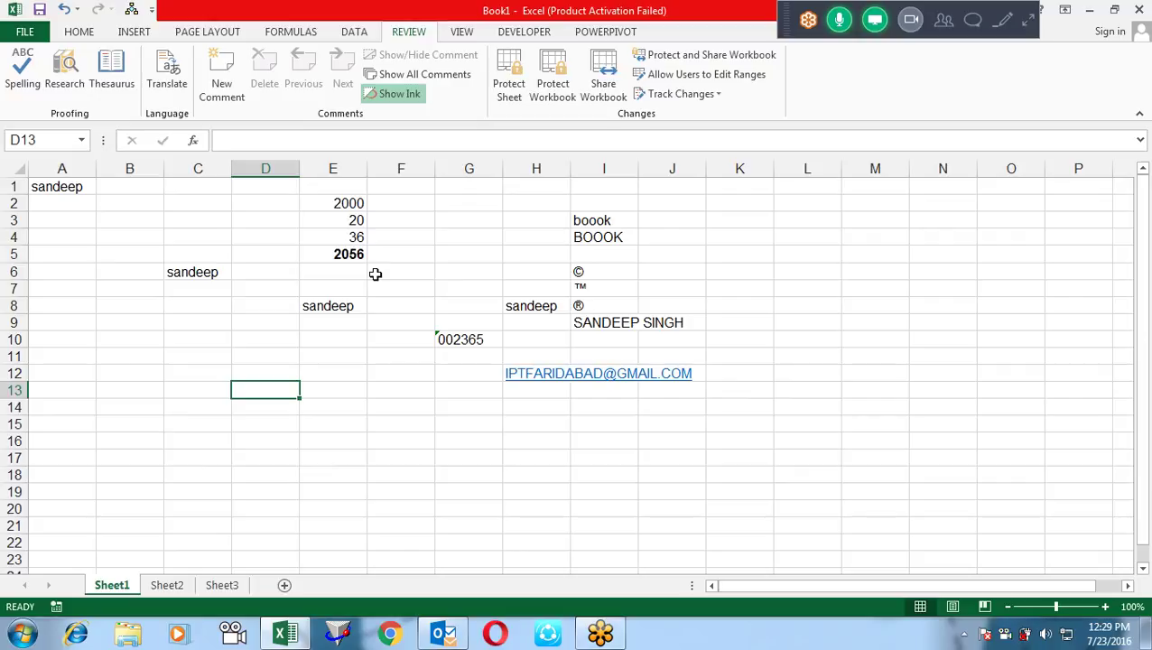
key("alt+f")
key("t")
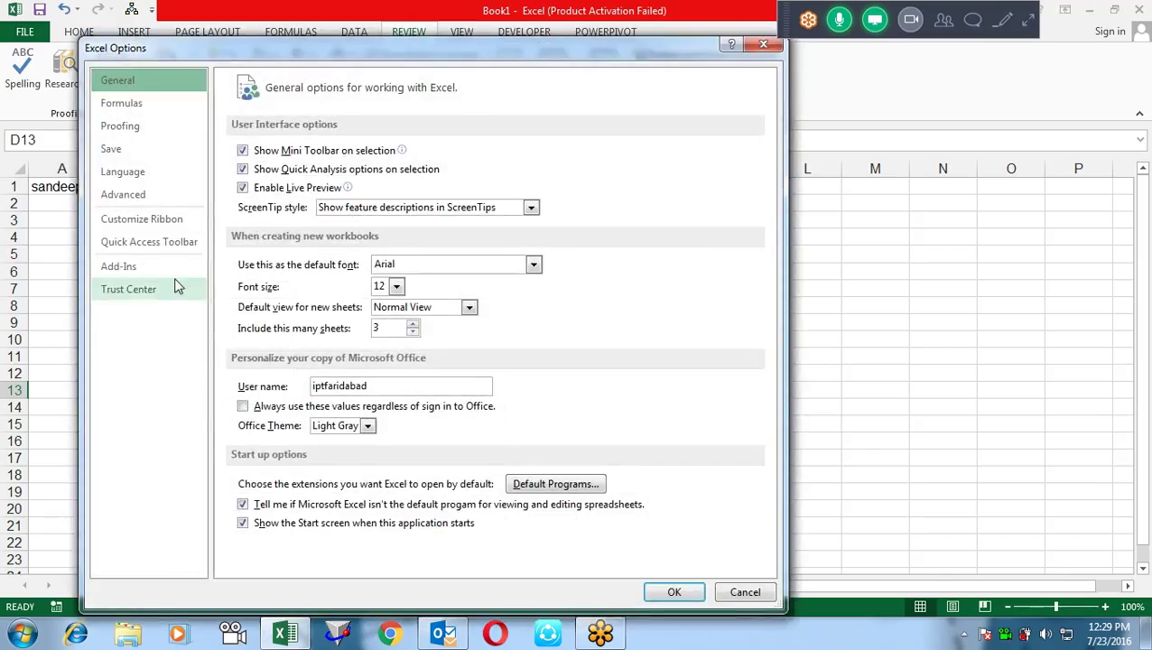
left_click(172, 146)
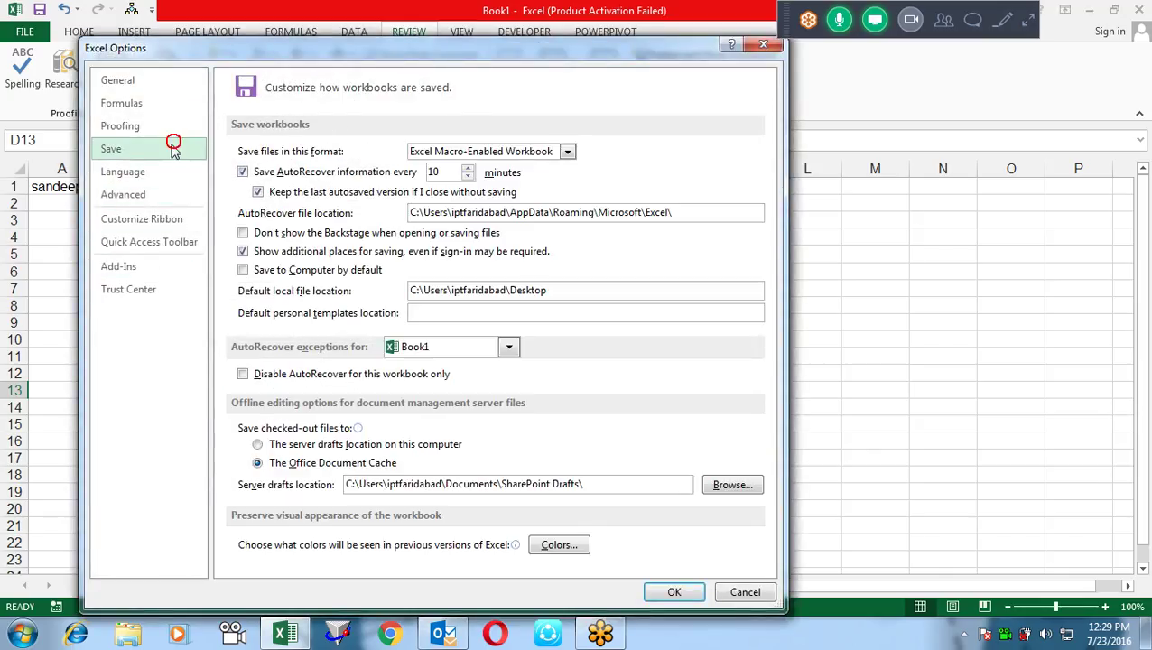
left_click(567, 152)
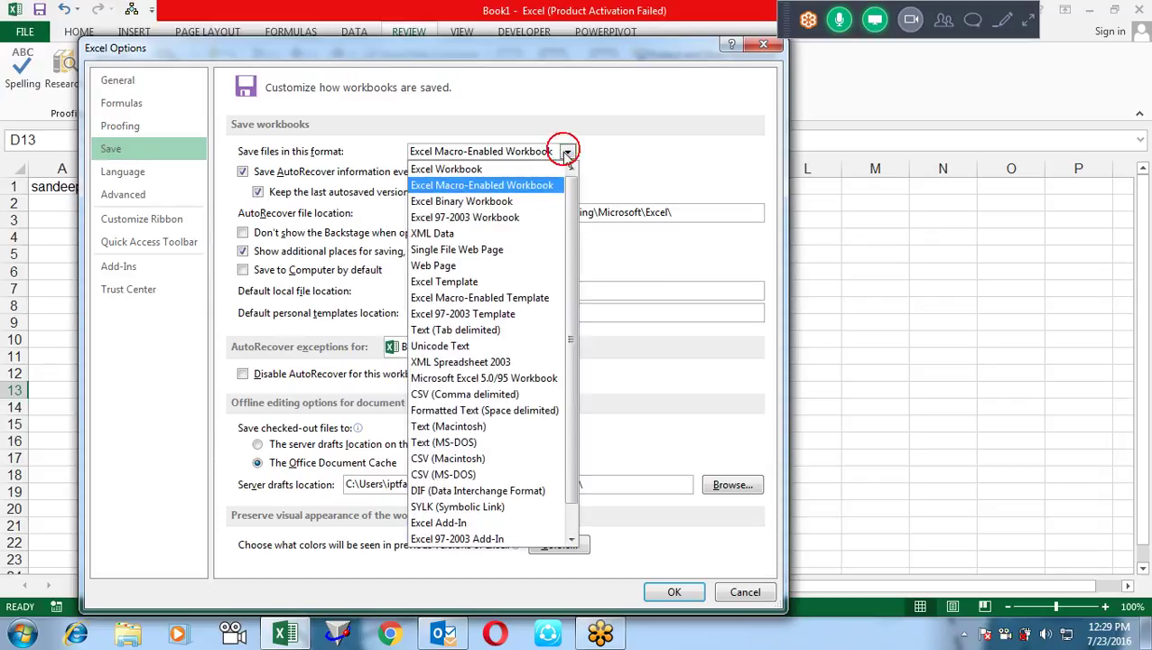
left_click(567, 152)
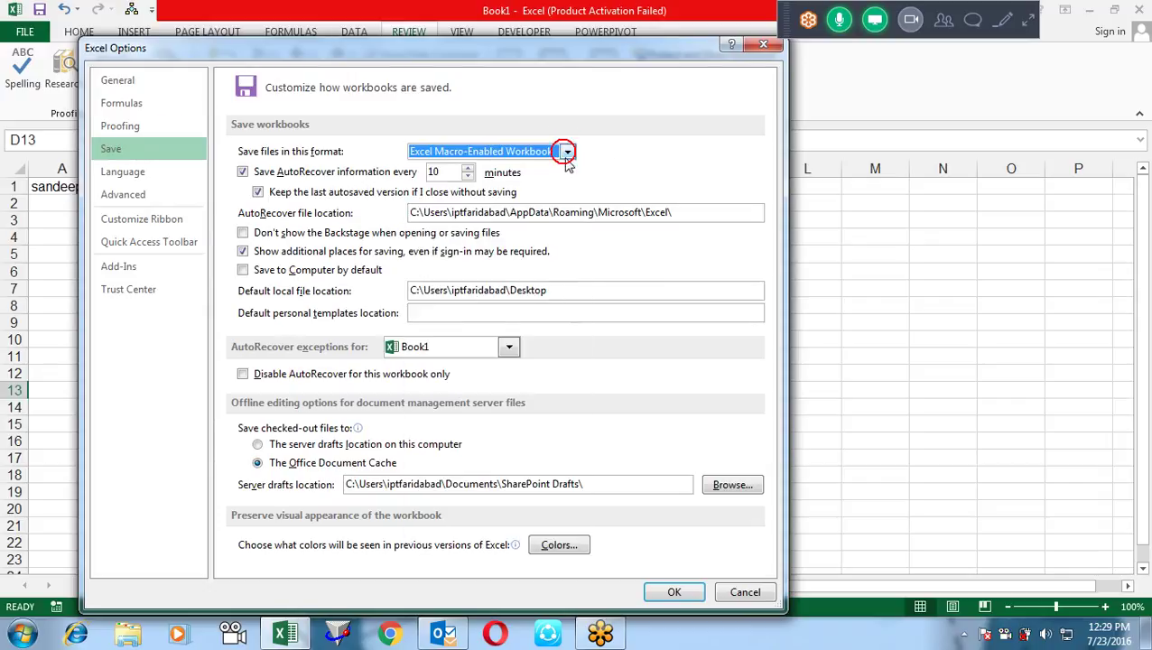
double_click(581, 293)
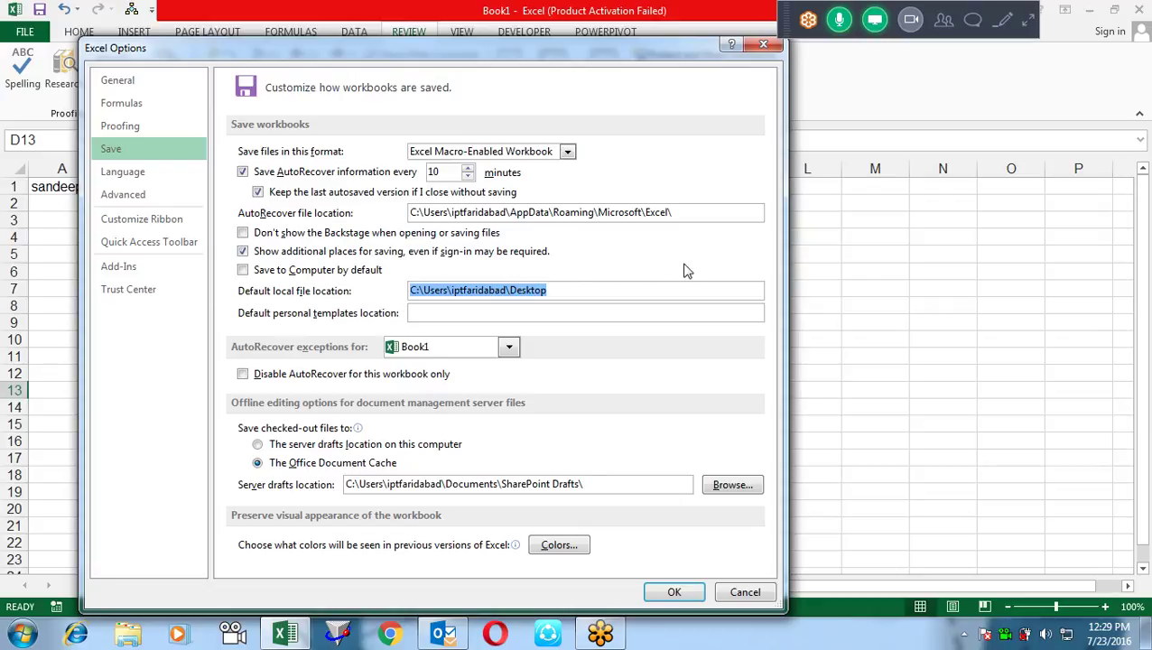
left_click(569, 153)
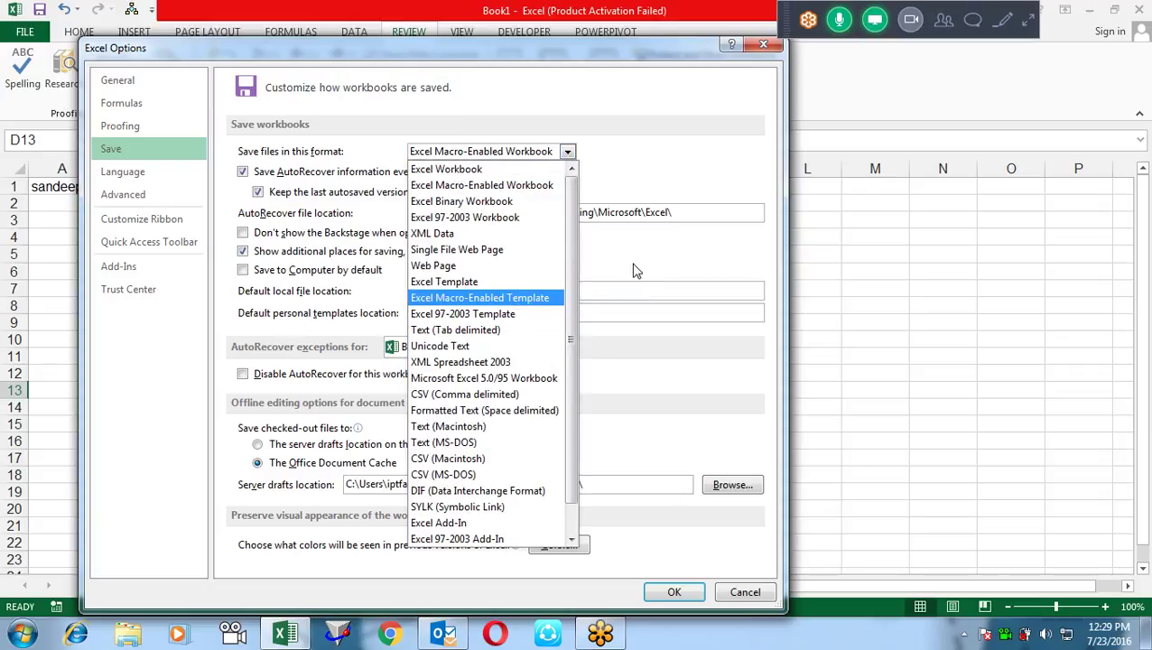
key("Escape")
key("Escape")
left_click(411, 265)
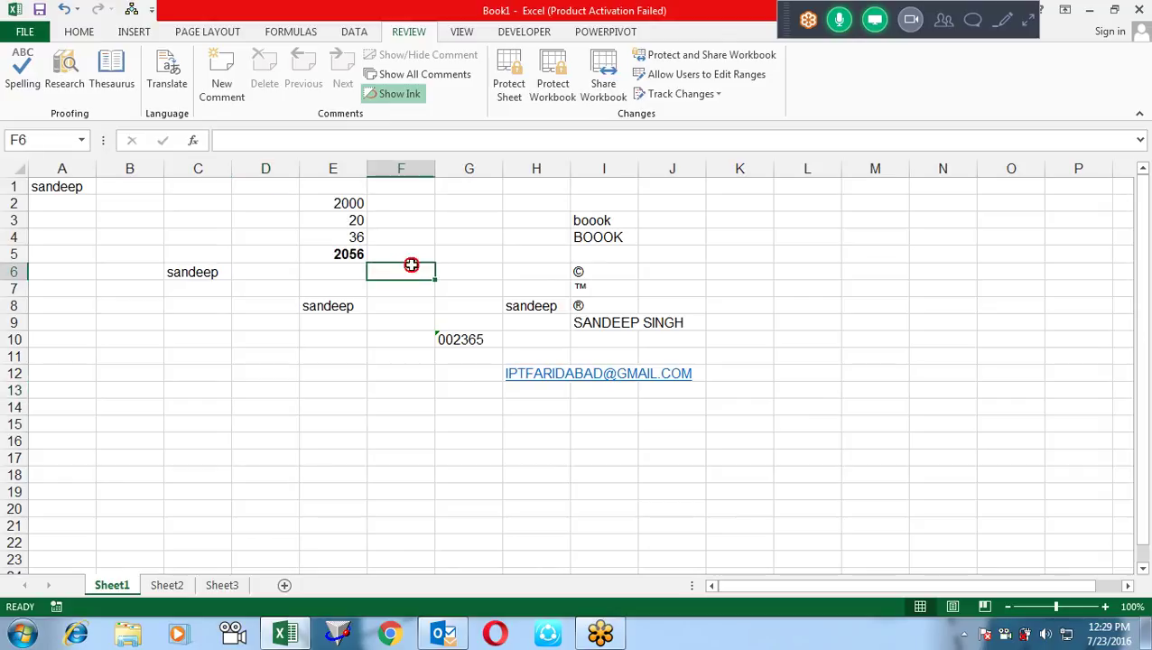
key("F12")
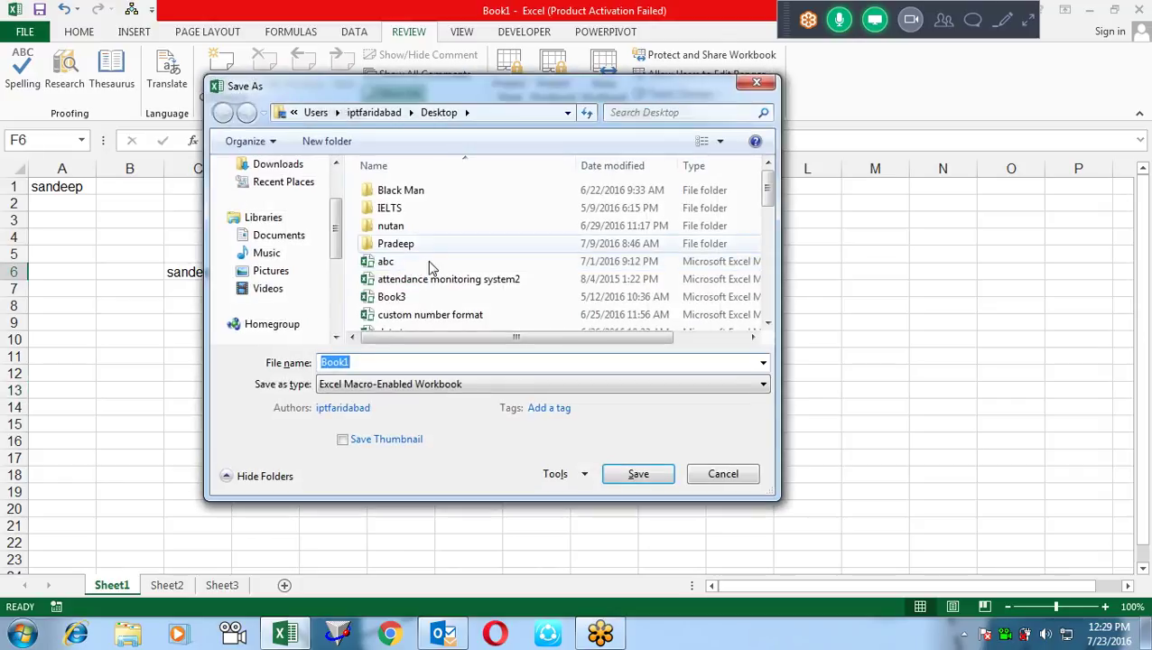
left_click(504, 387)
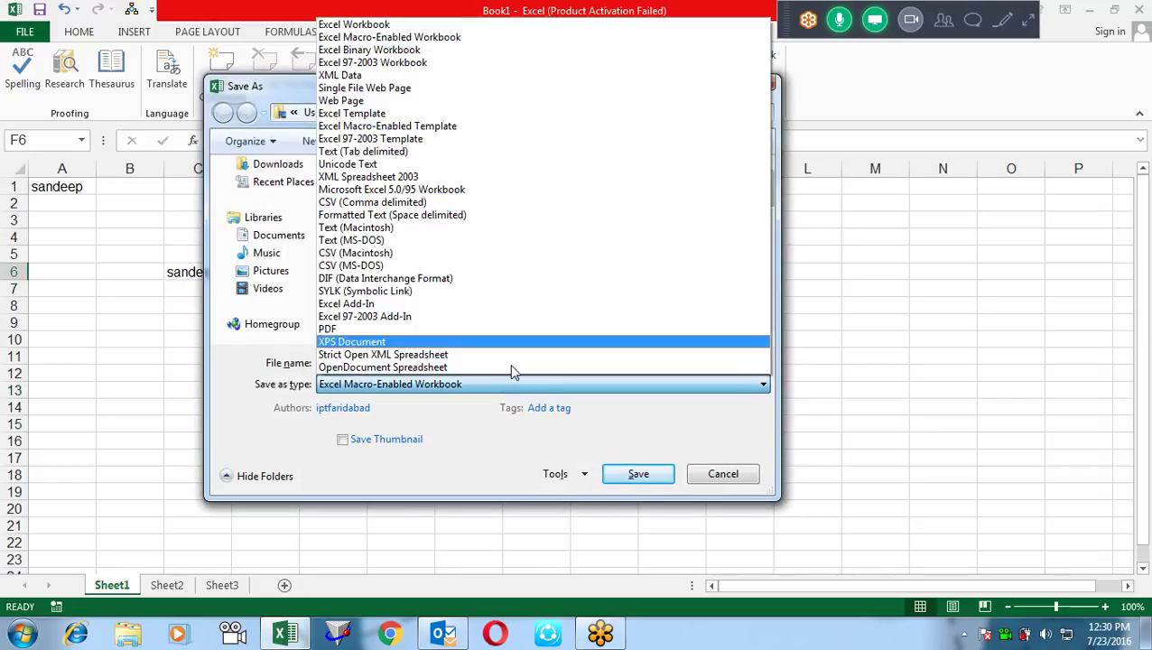
left_click(450, 30)
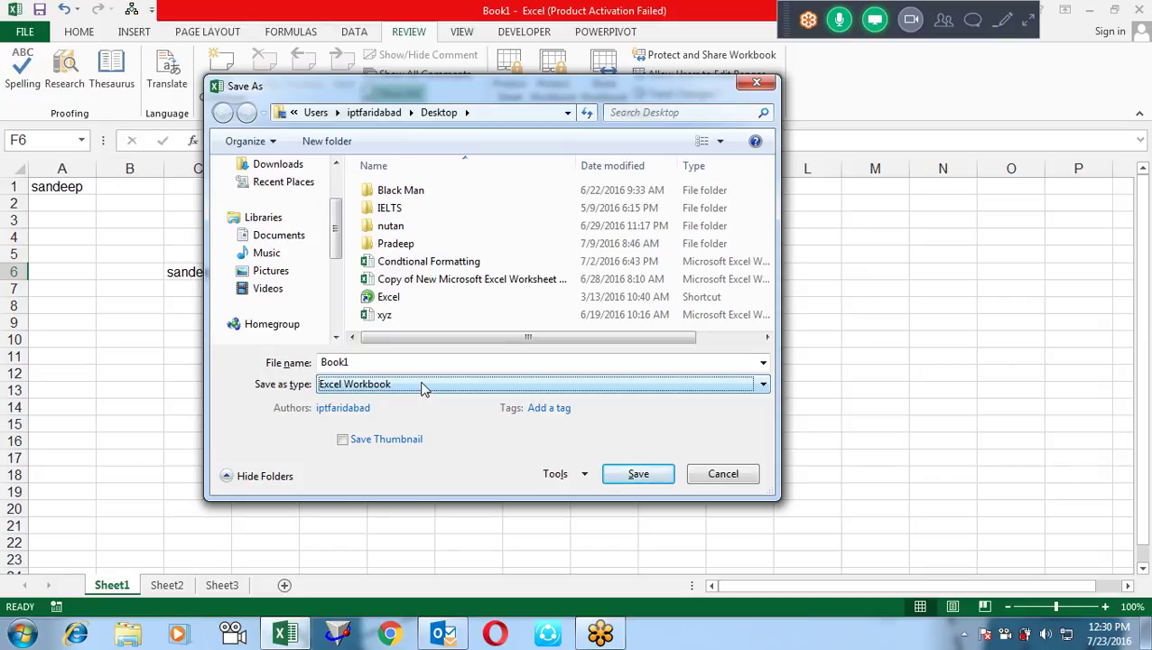
left_click(424, 387)
left_click(424, 387)
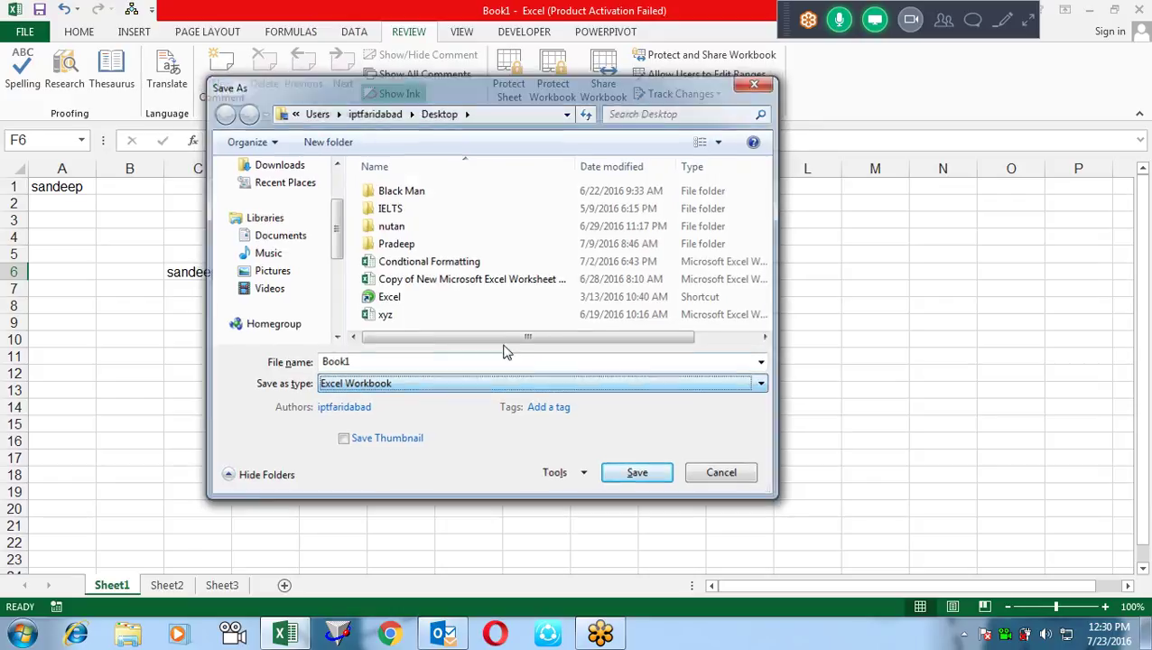
key("Escape")
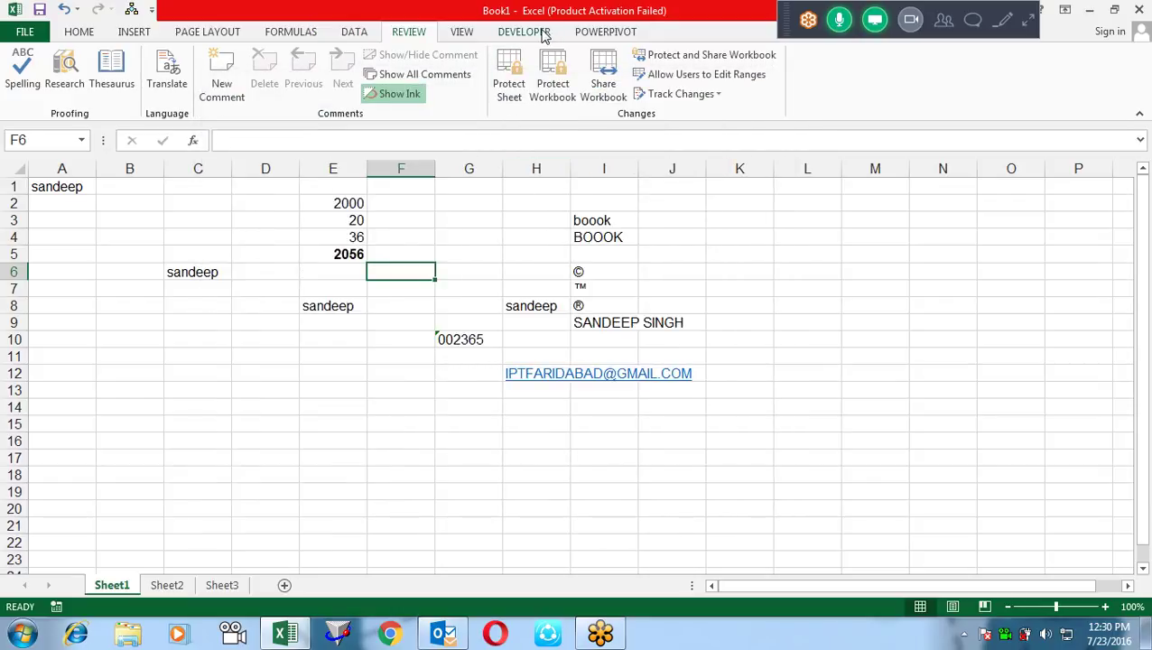
Insert Module1 into Book1's VBA project in the Visual Basic editor, then close the editor
left_click(538, 33)
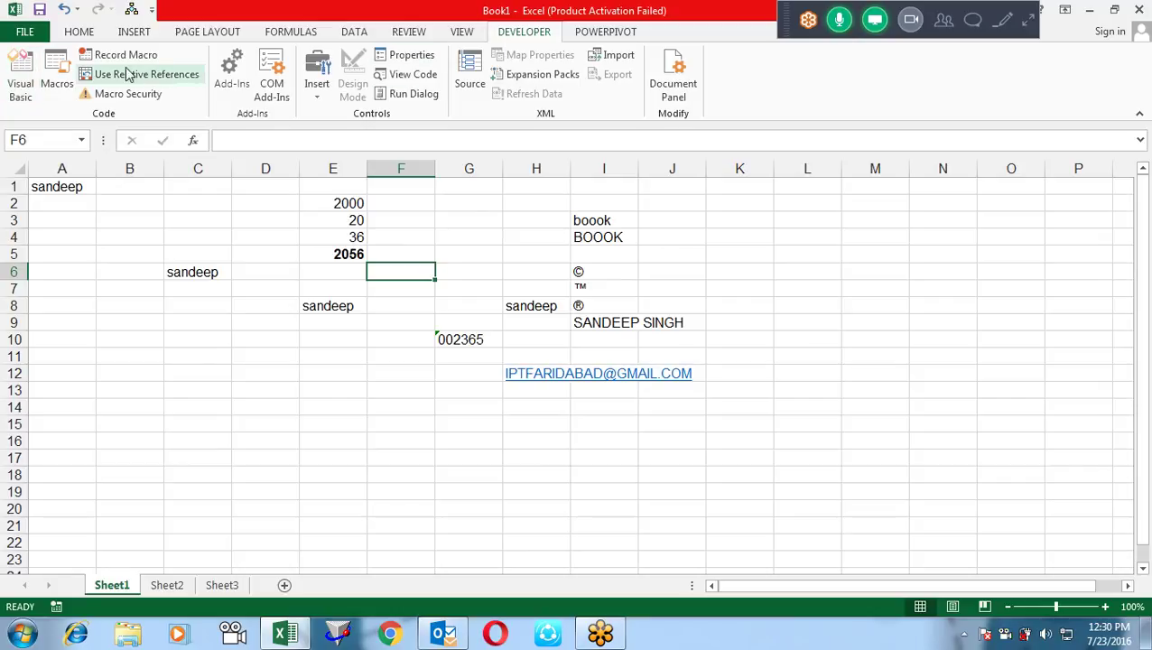
left_click(19, 72)
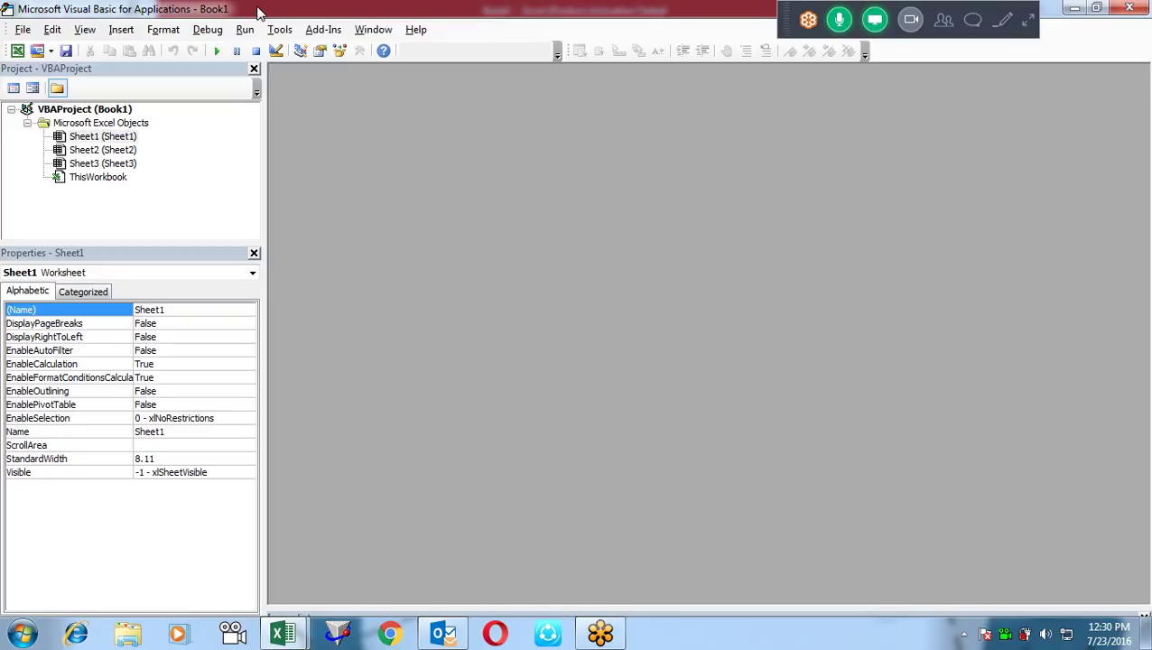
left_click_drag(259, 9, 290, 138)
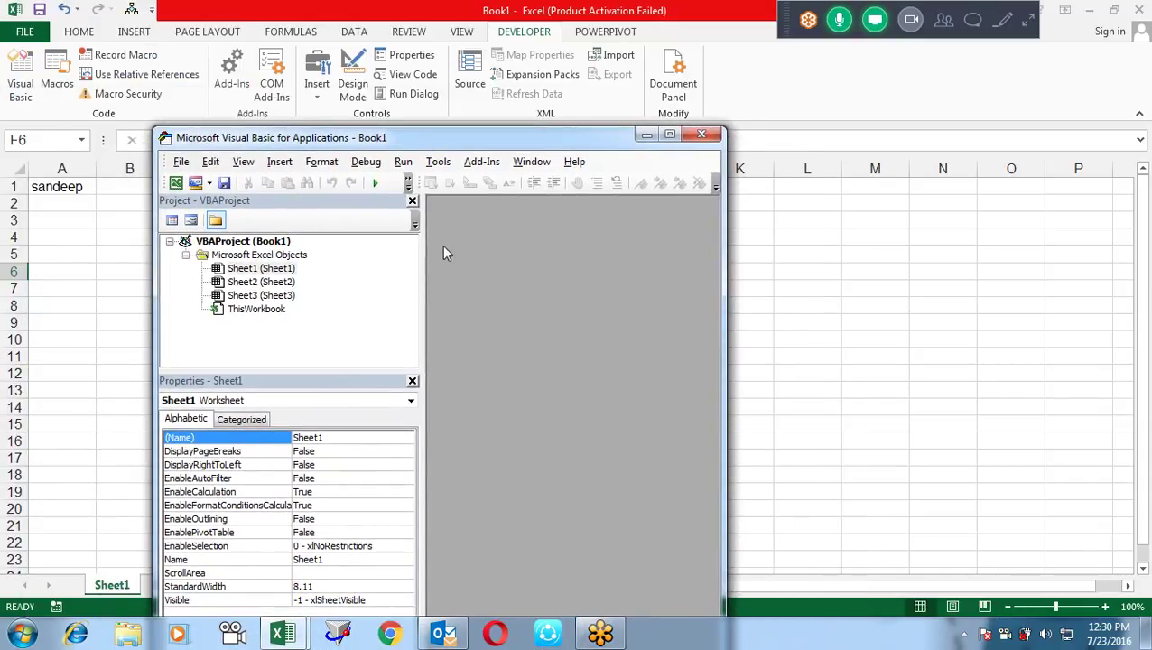
key("alt+i")
type("m")
type("DSF")
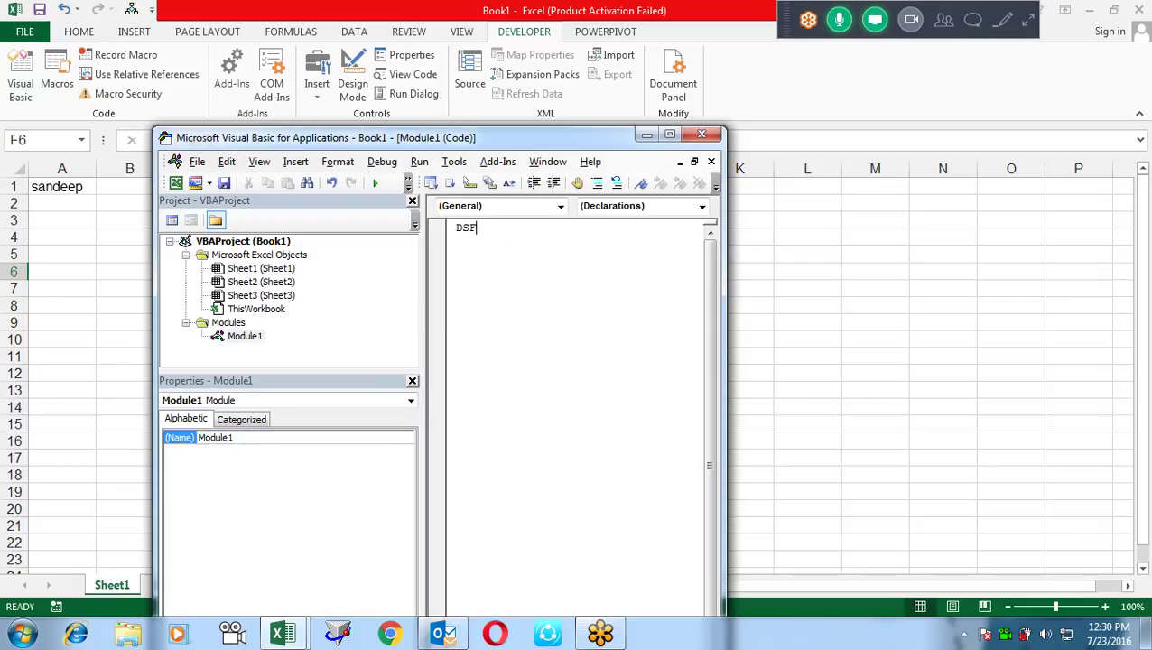
left_click(702, 135)
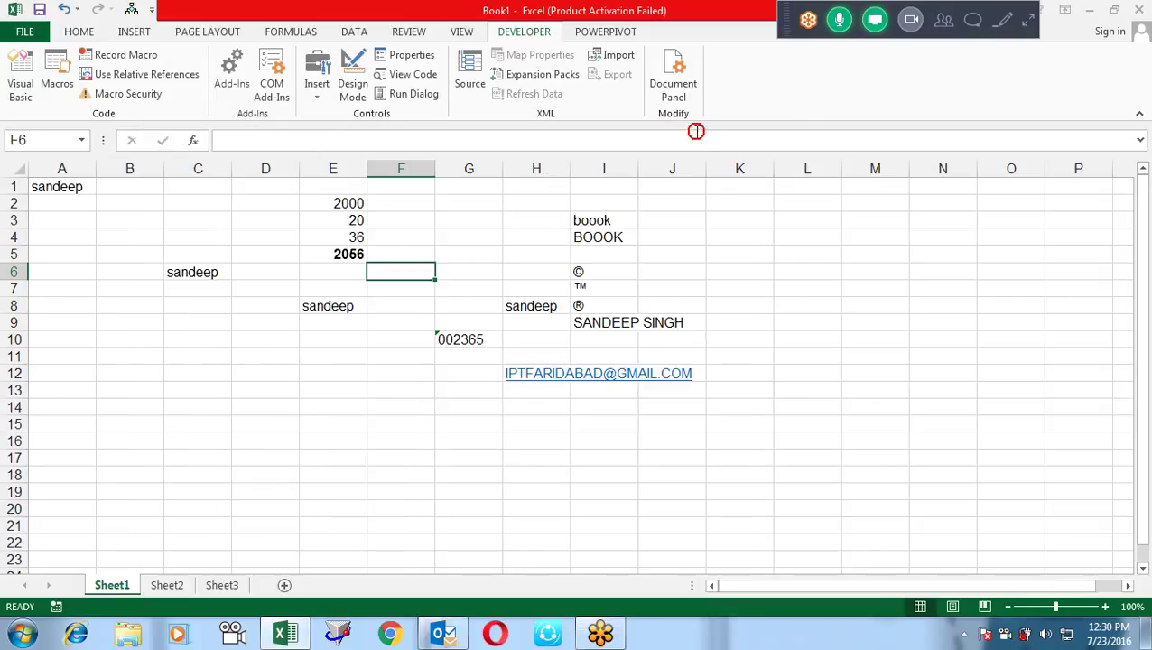
left_click(473, 257)
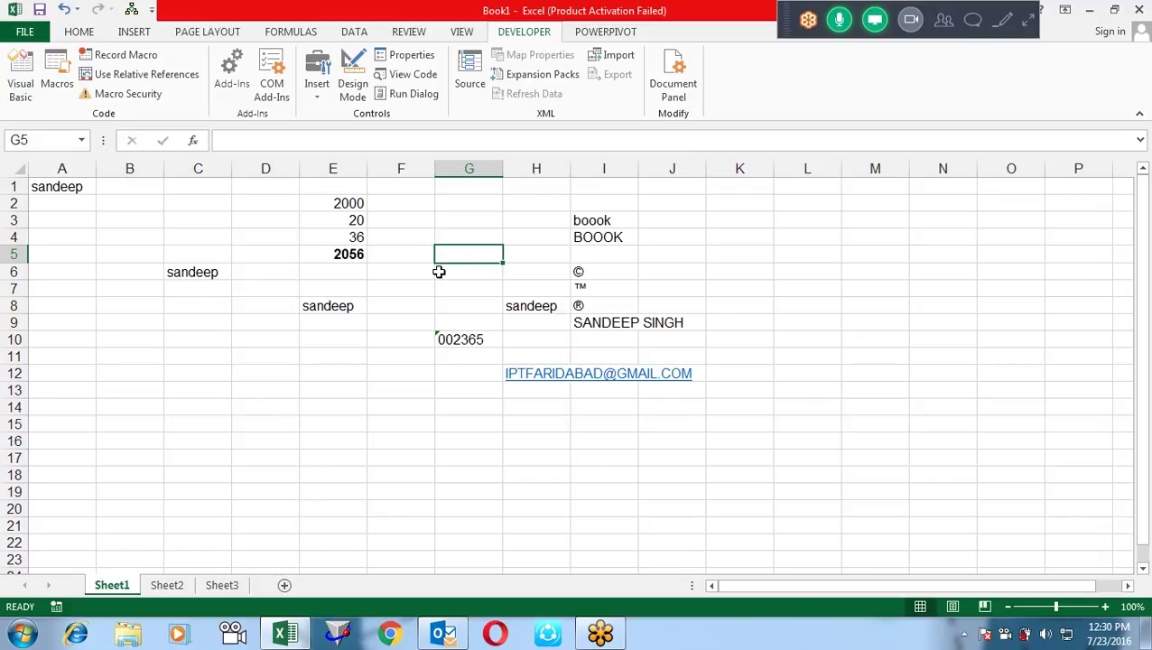
Open Save As for Book1 on the Desktop with the file type set to Excel Binary Workbook
key("F12")
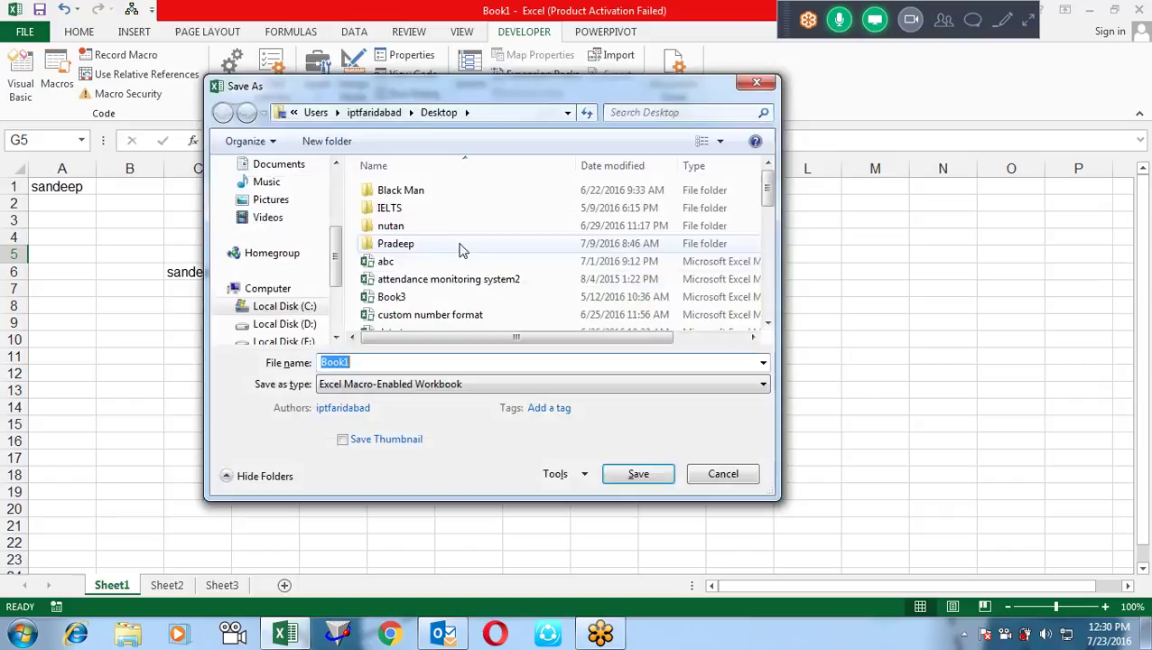
left_click(465, 383)
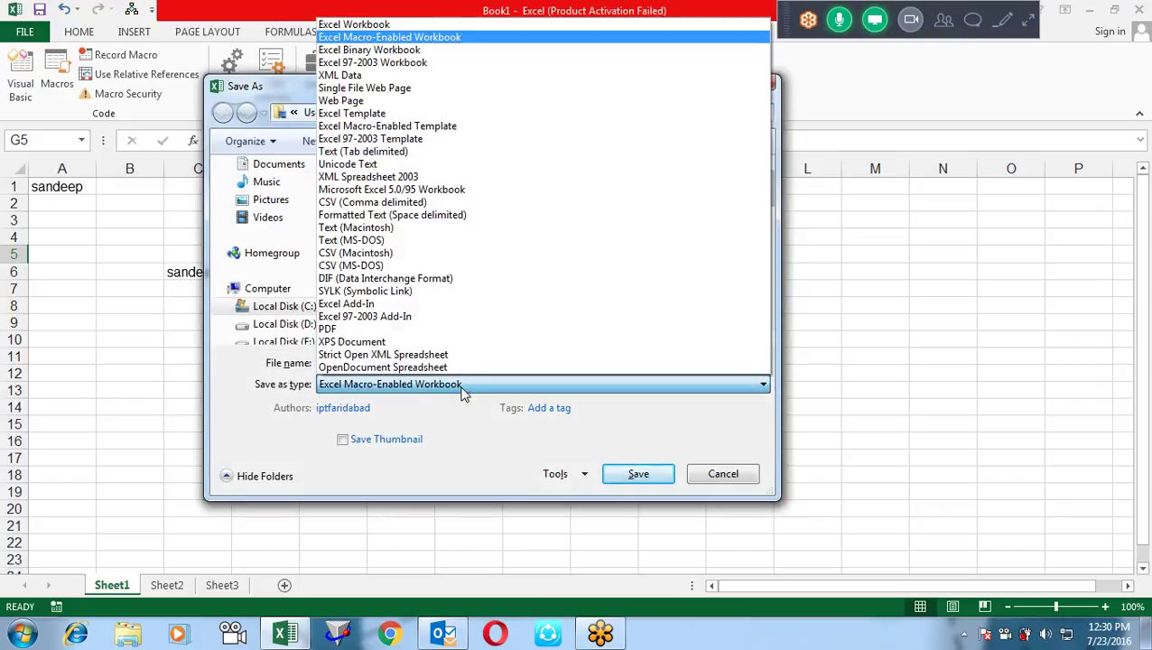
left_click(443, 38)
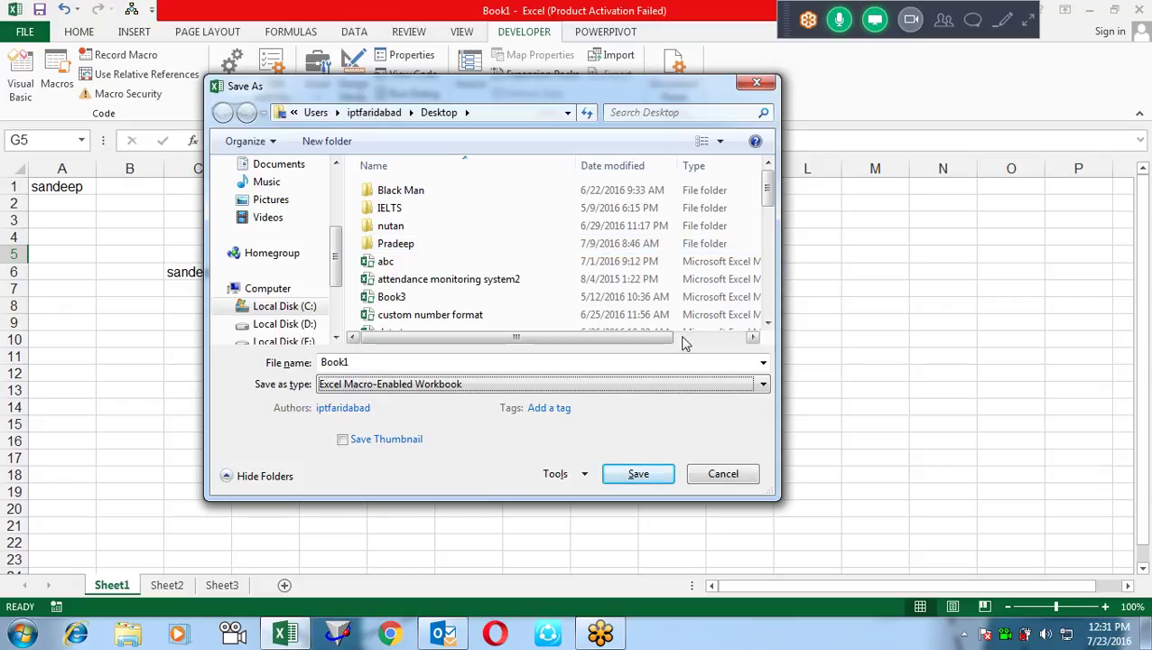
left_click(703, 383)
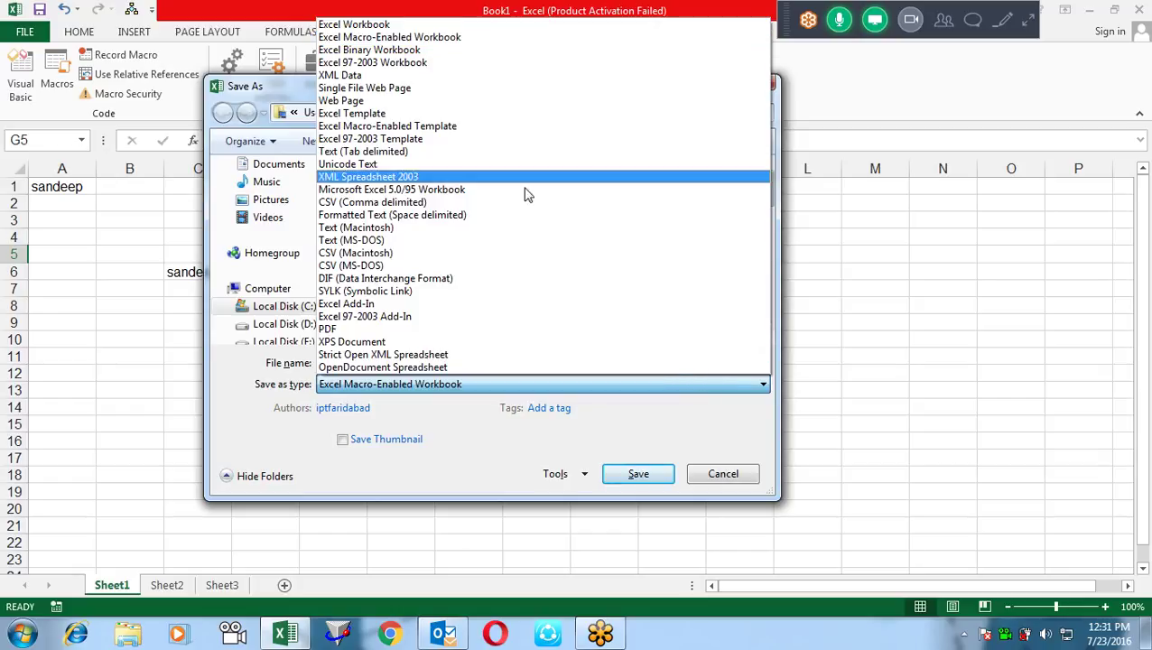
left_click(483, 50)
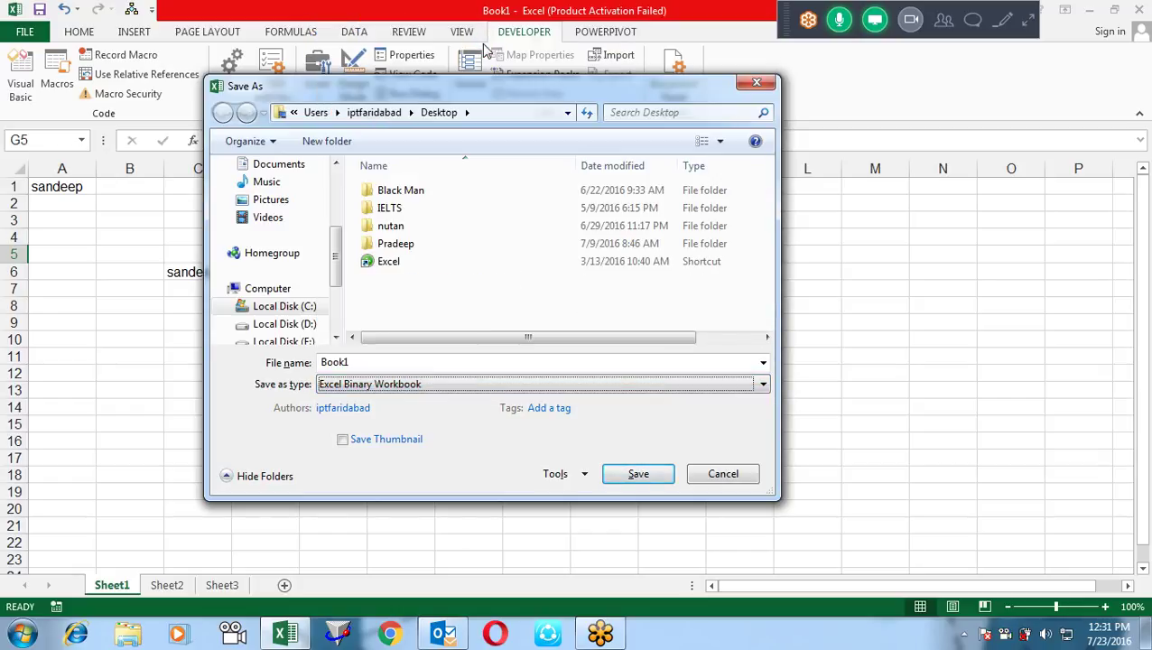
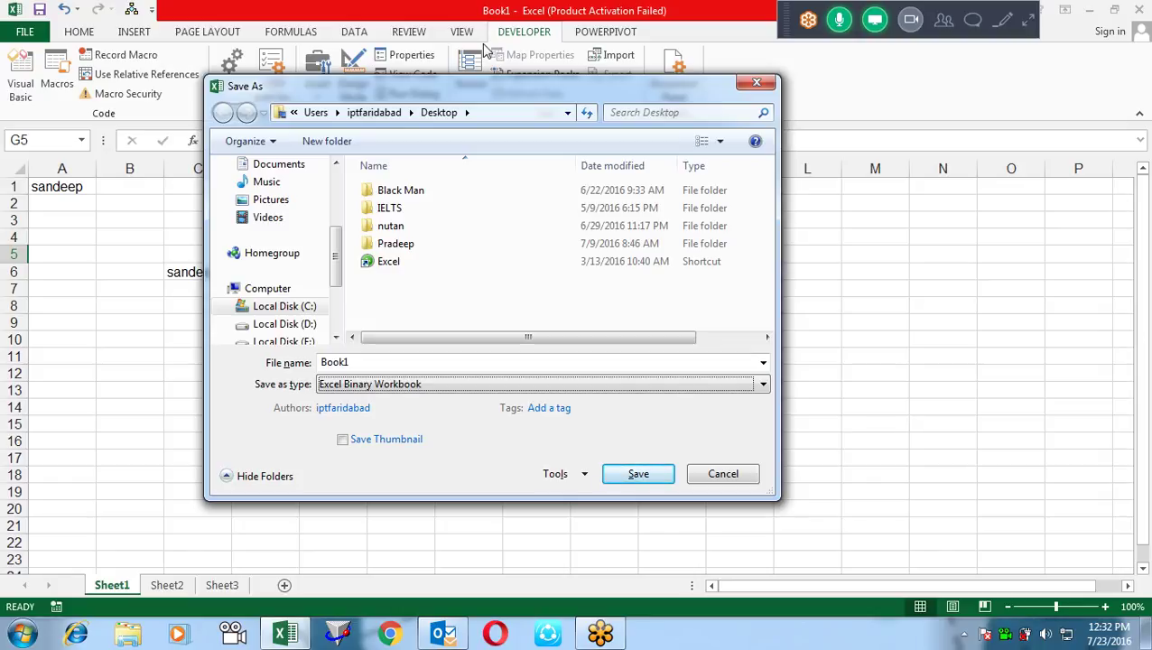
Change the Save as type from Excel Binary Workbook to Excel 97-2003 Workbook
left_click(626, 382)
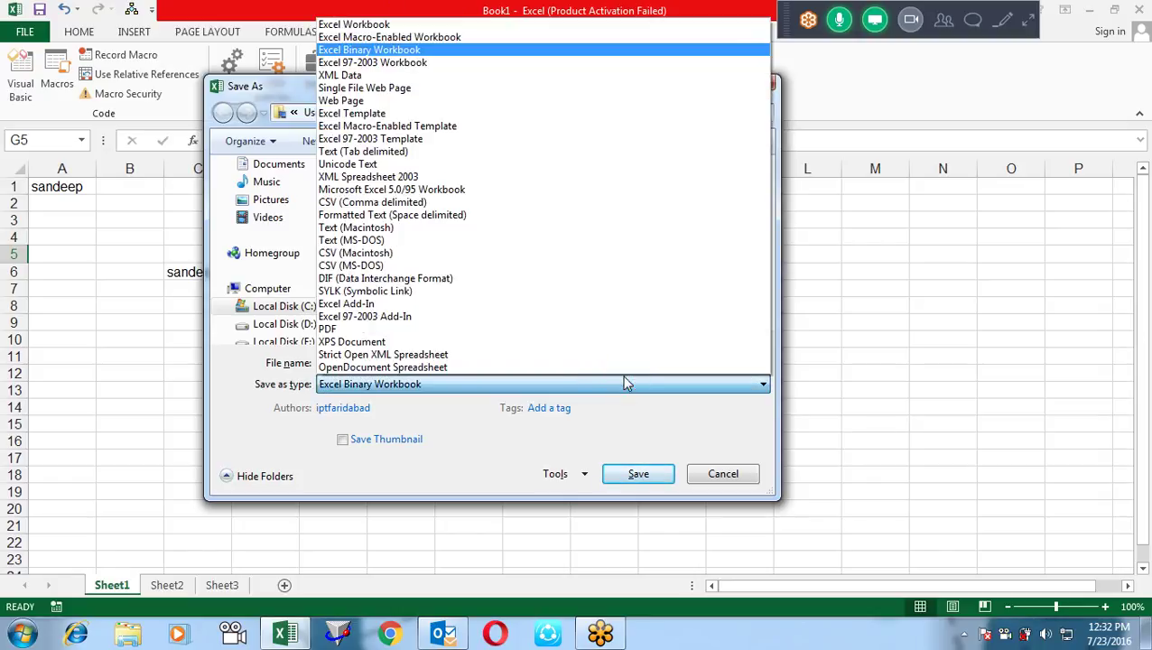
left_click(443, 63)
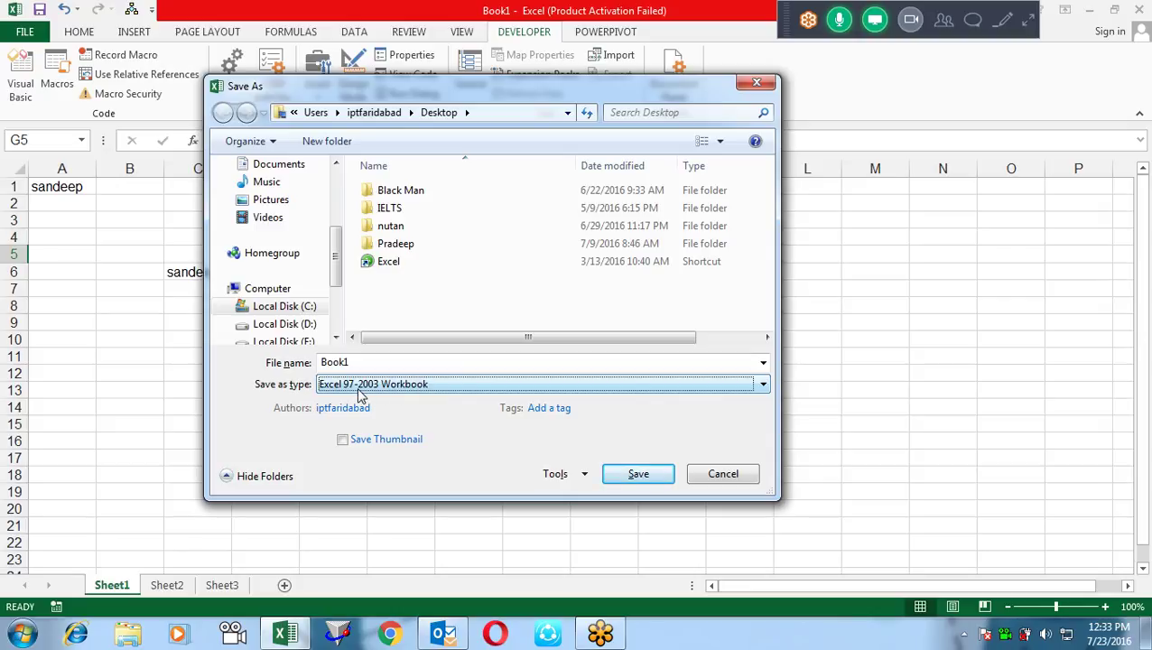
Try Excel Template, then settle on Excel Macro-Enabled Template in Custom Office Templates
left_click(478, 390)
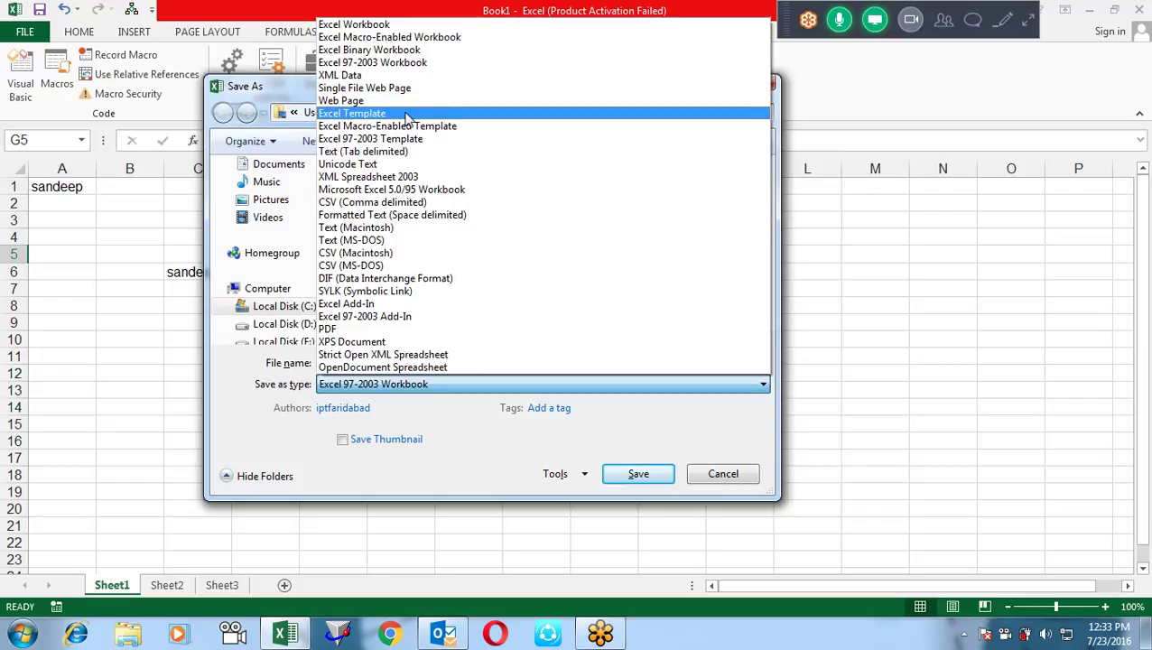
left_click(407, 114)
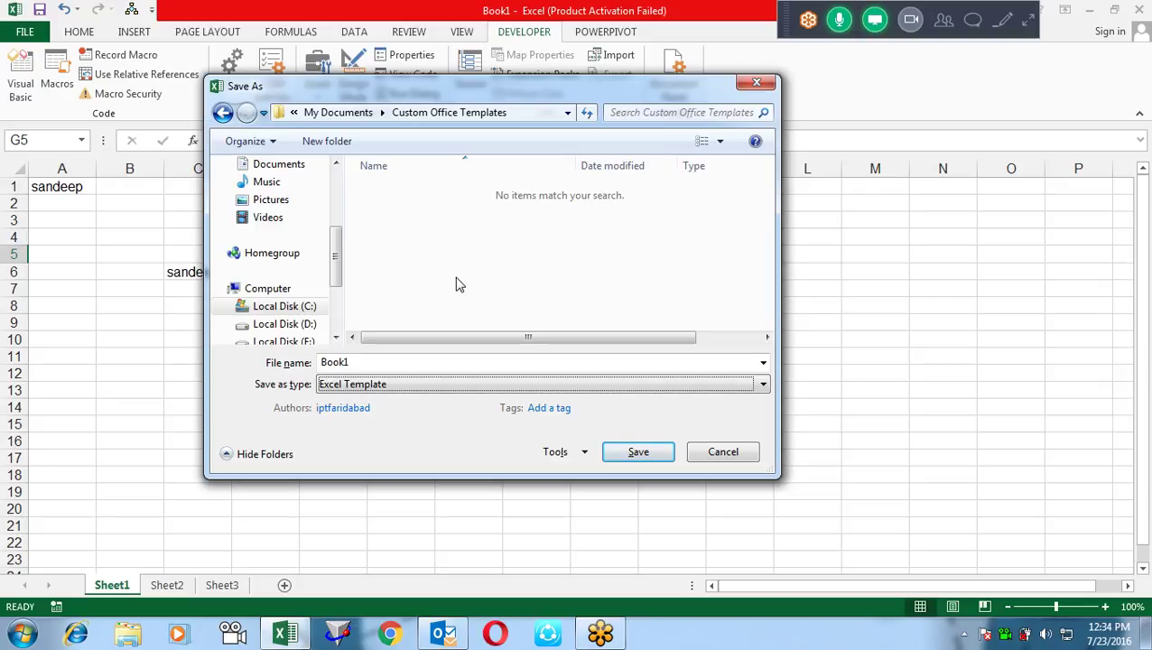
left_click(507, 385)
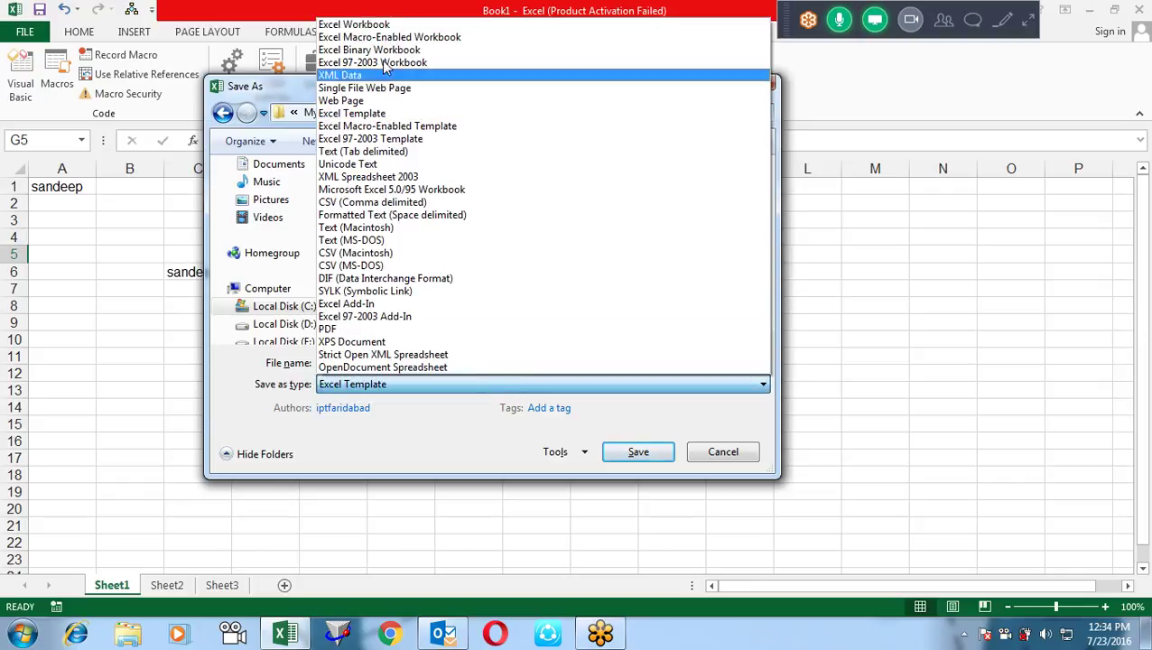
left_click(420, 127)
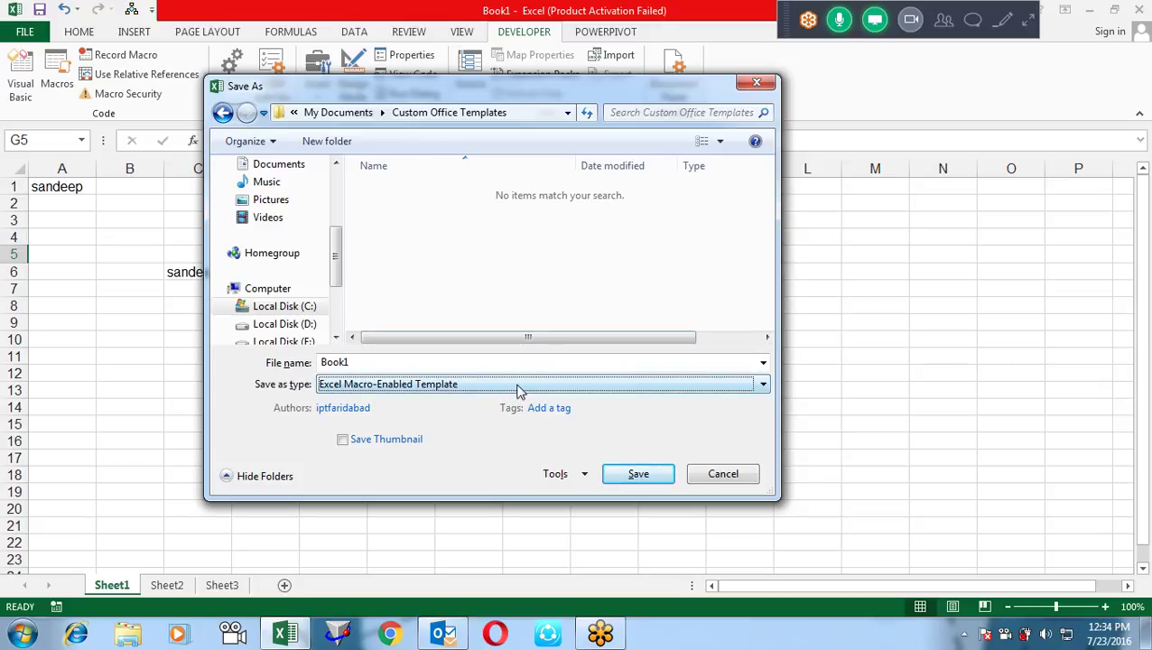
Preview the Excel Add-In type's AddIns folder, then dismiss Save As without saving
left_click(519, 388)
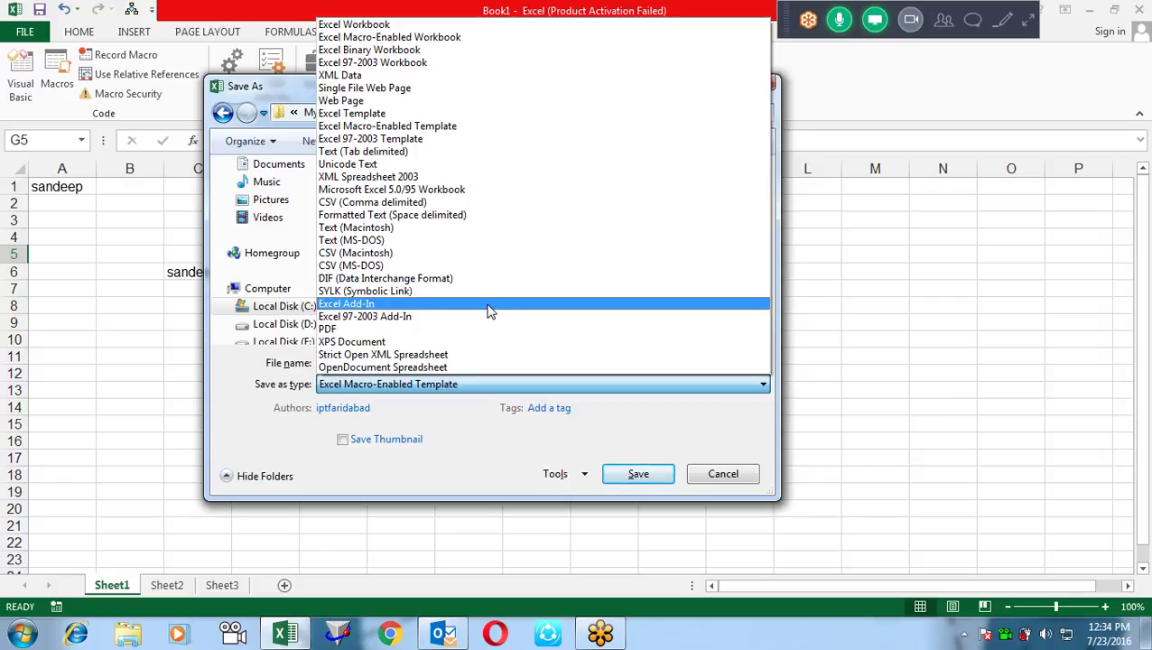
left_click(490, 311)
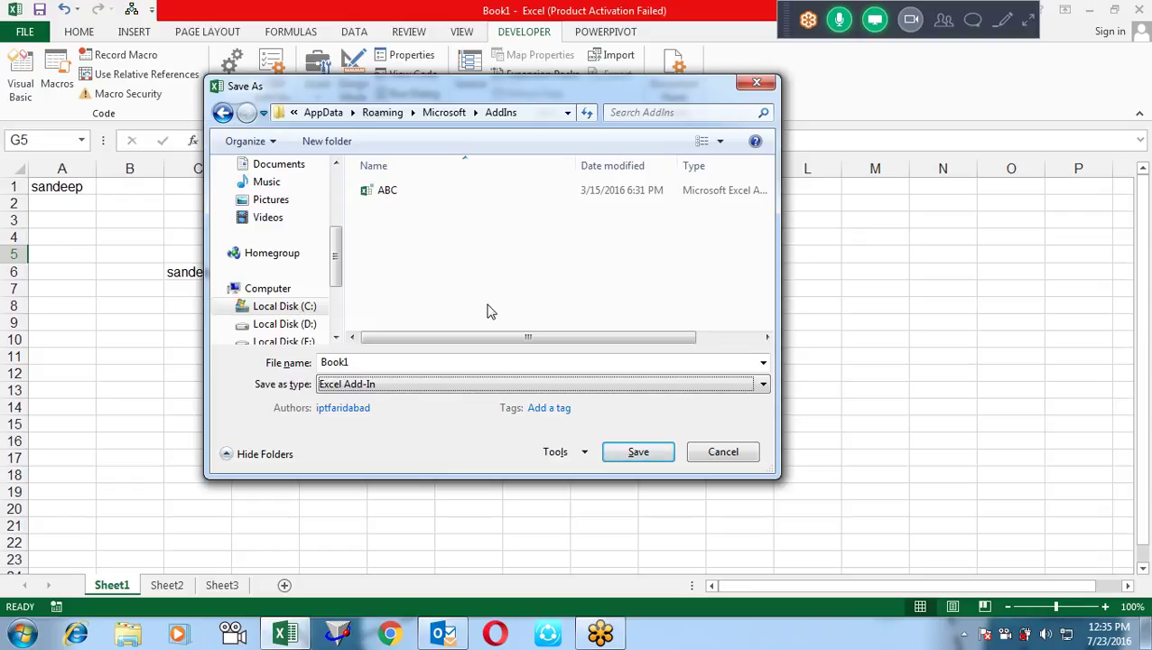
key("Return")
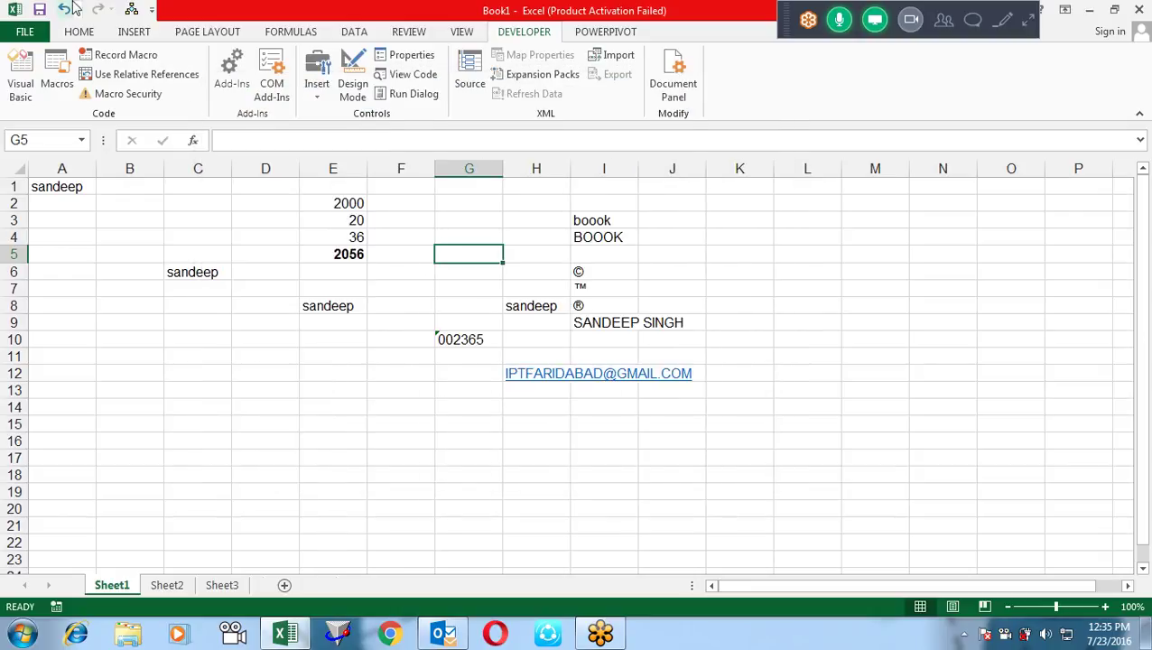
Open Excel Options with Alt, F, T and show the Save settings
key("alt")
key("f")
key("t")
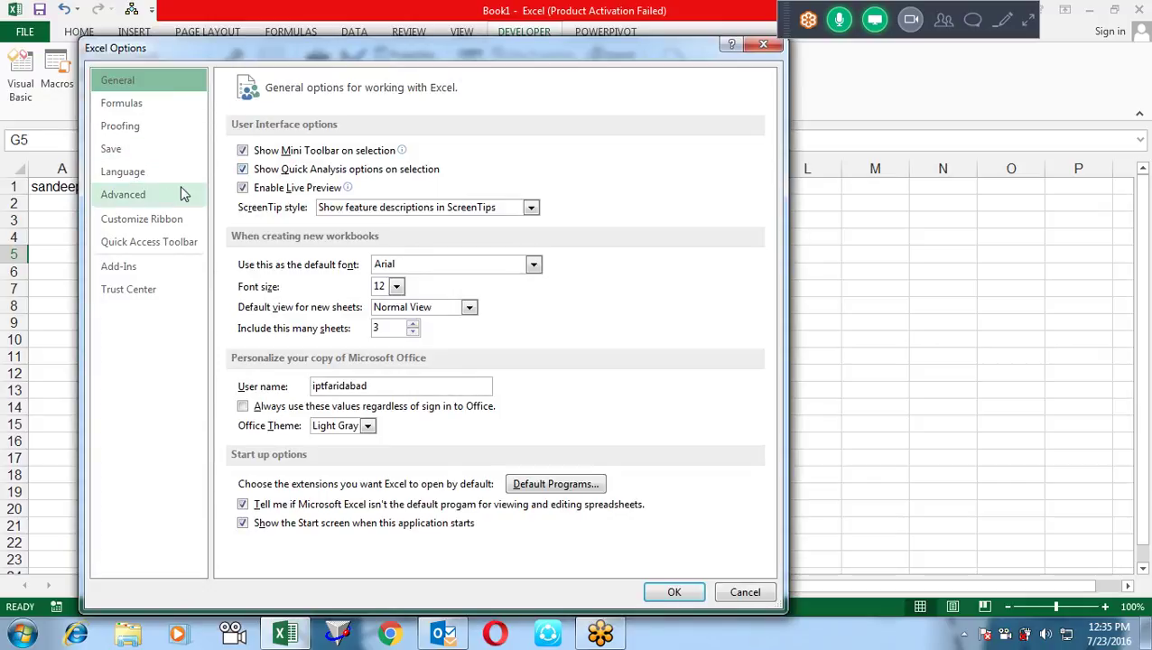
left_click(171, 152)
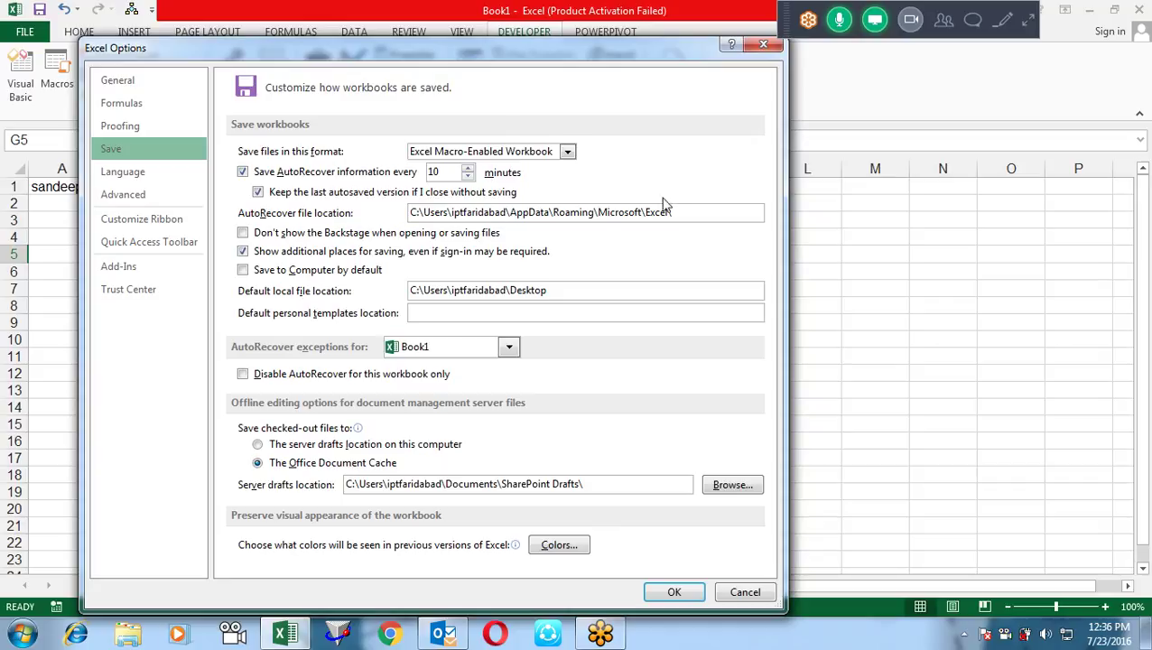
Toggle Disable AutoRecover for Book1 off again, keeping 10-minute AutoRecover, and confirm
left_click_drag(683, 212, 372, 221)
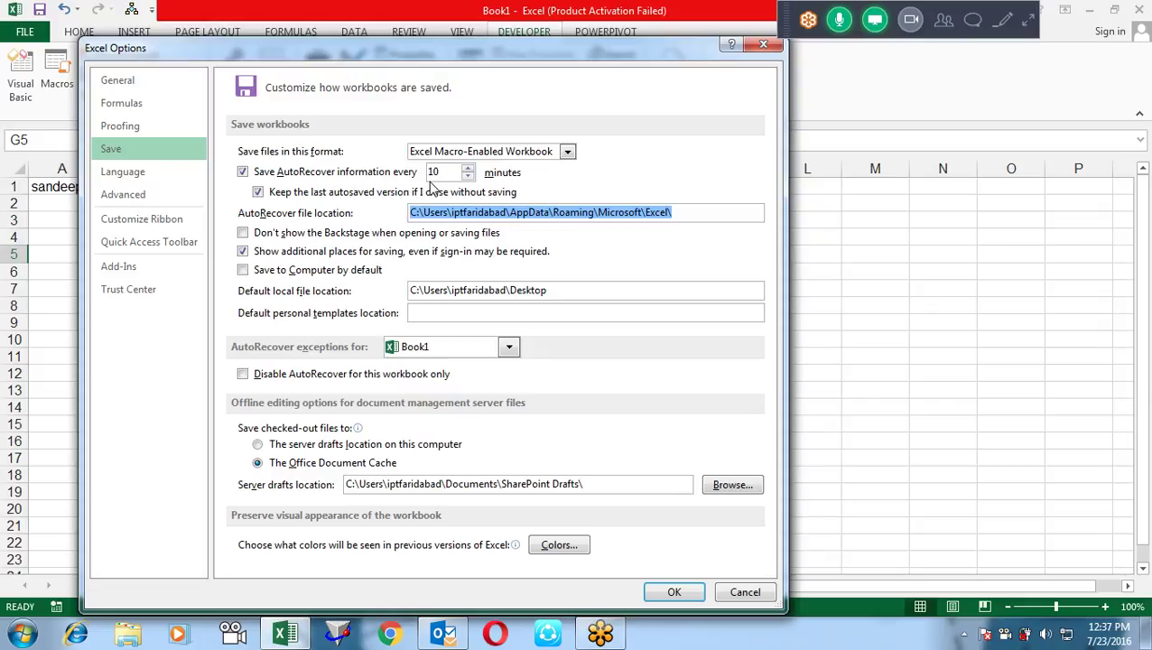
left_click(454, 172)
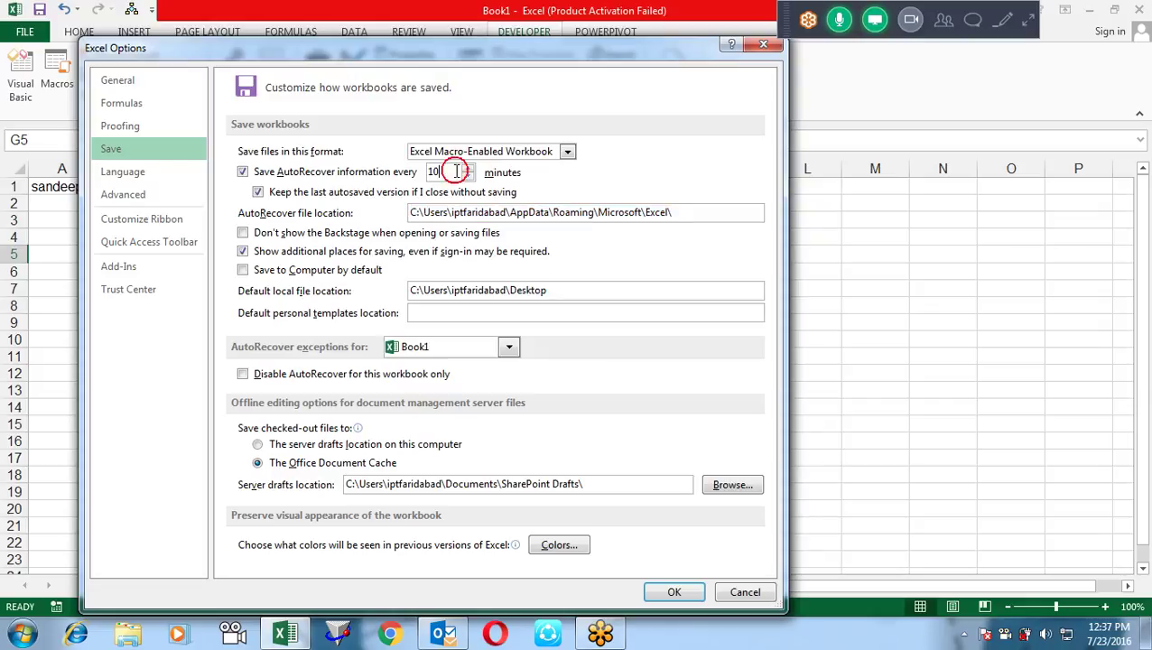
left_click(271, 377)
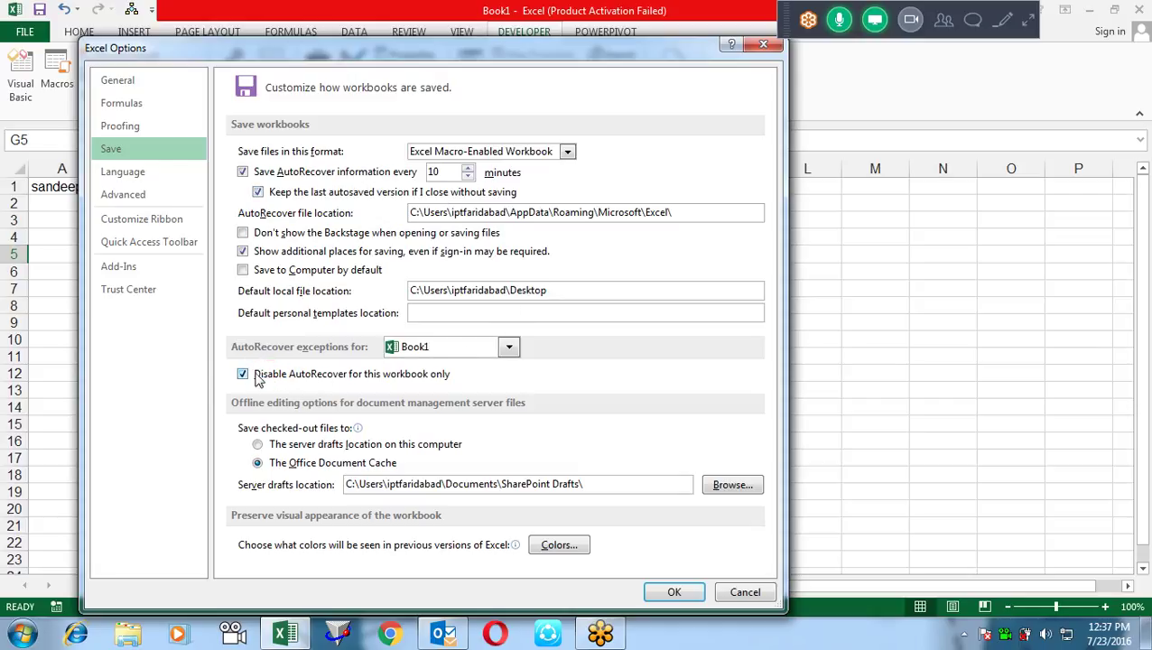
left_click(508, 348)
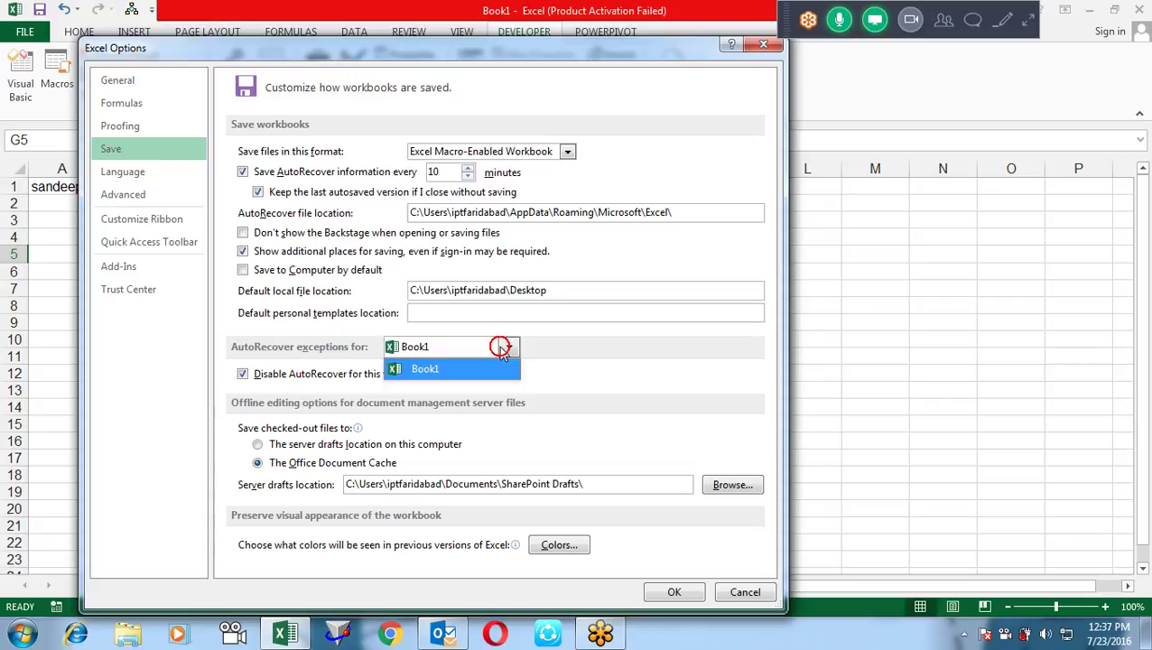
left_click(443, 371)
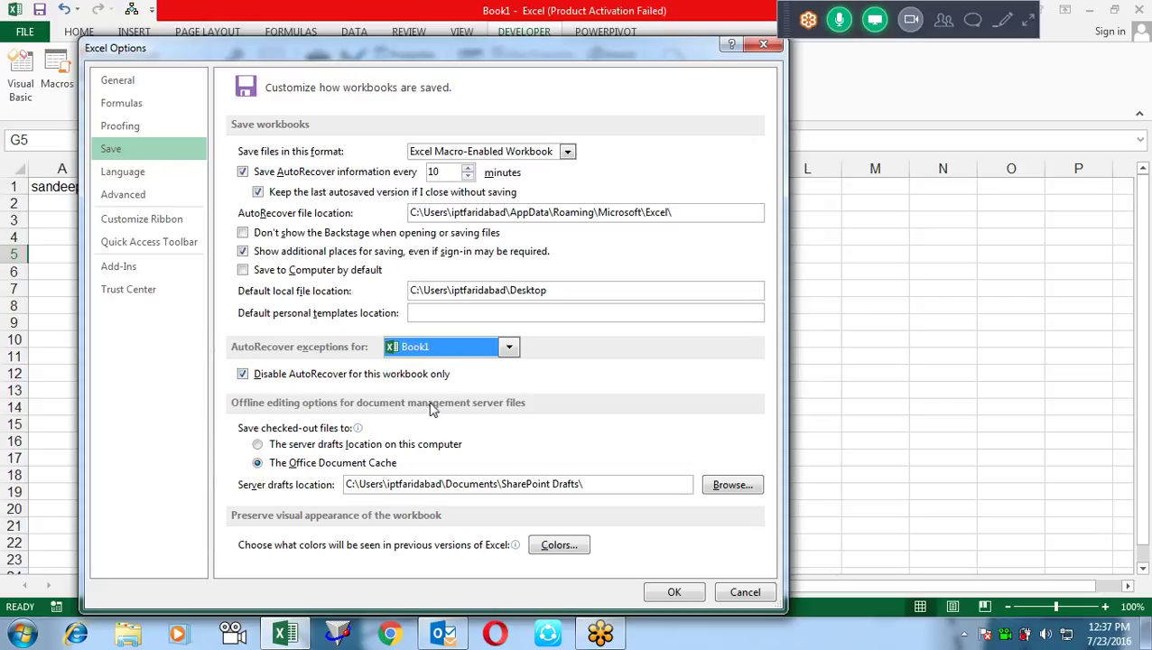
left_click(309, 380)
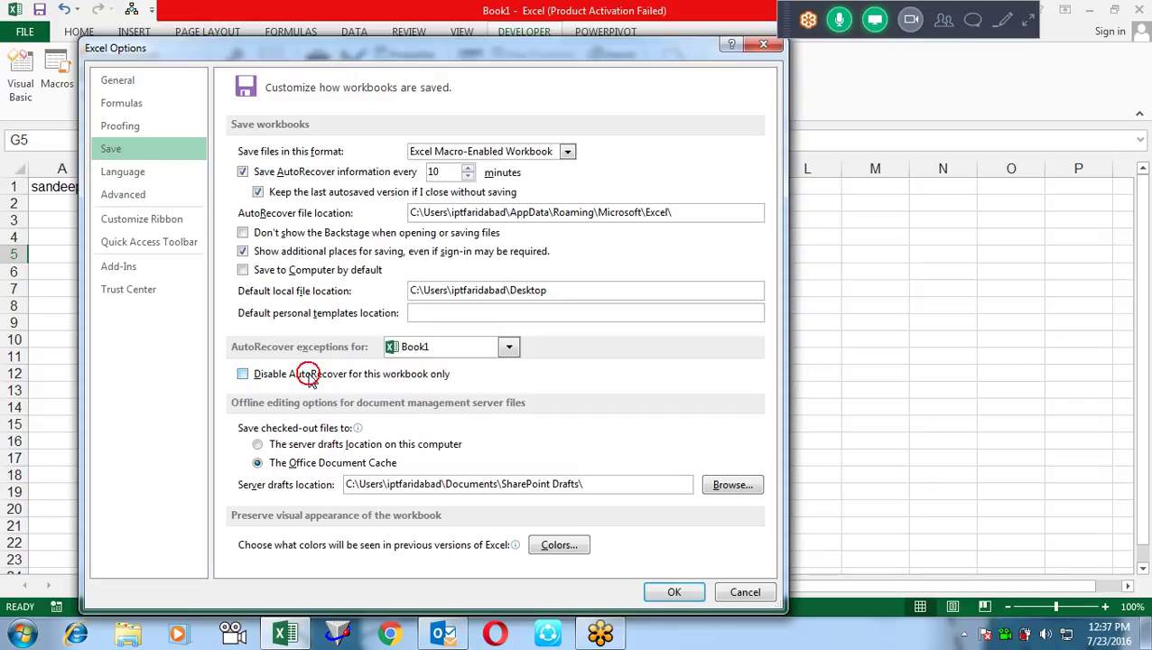
left_click(679, 593)
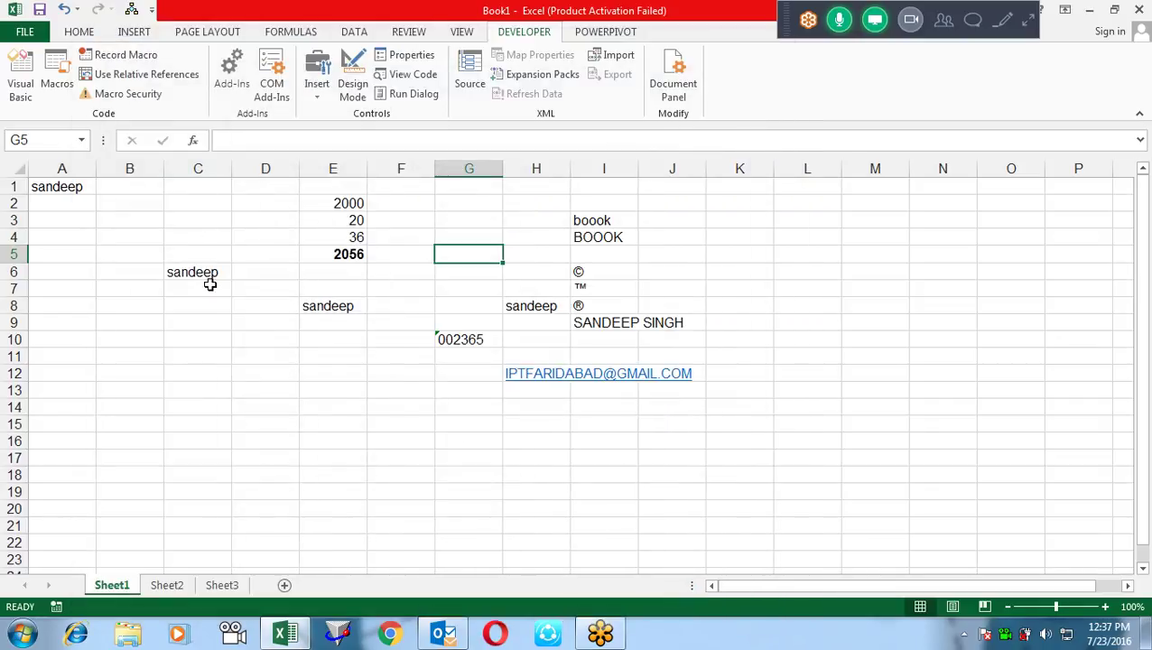
left_click(276, 342)
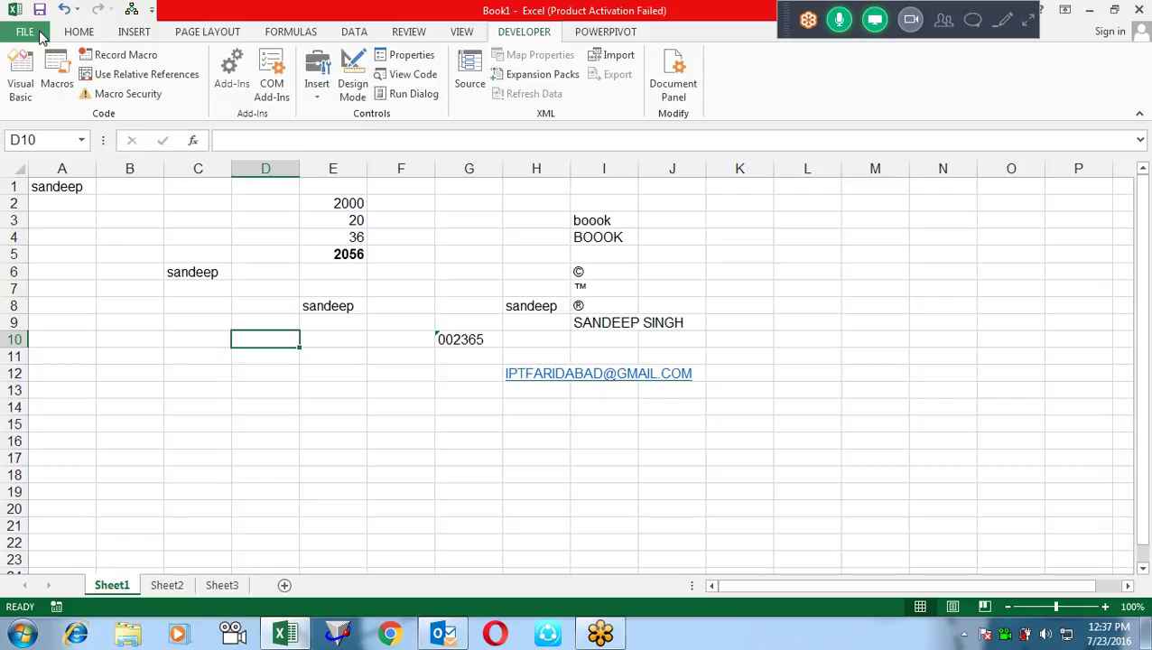
left_click(41, 37)
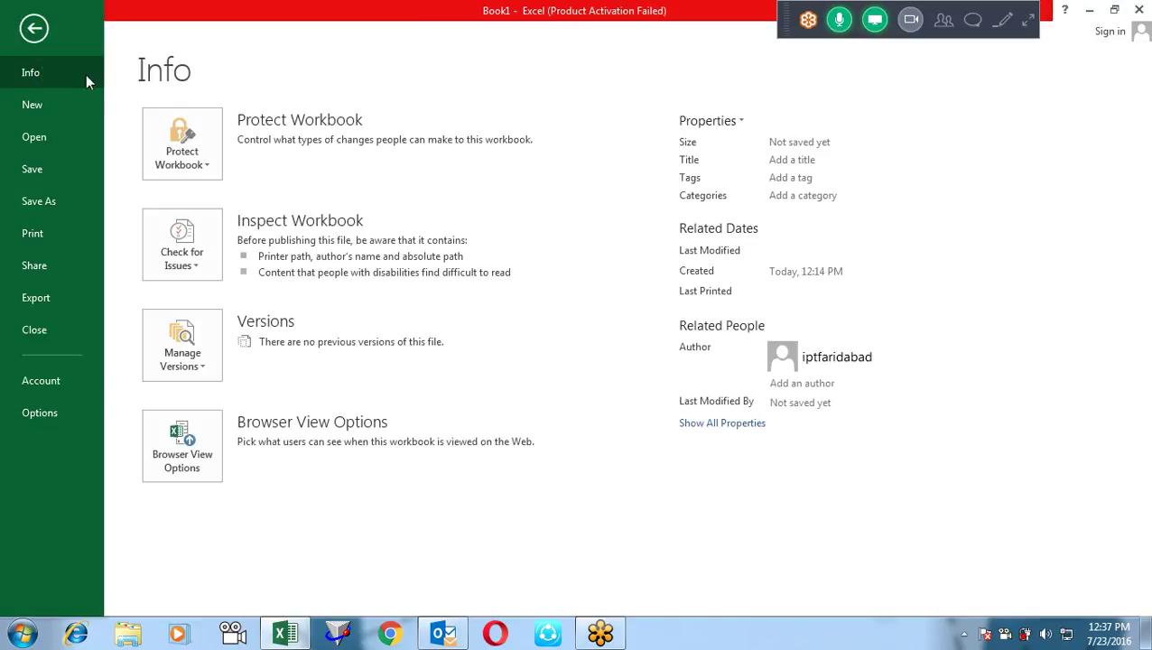
left_click(211, 378)
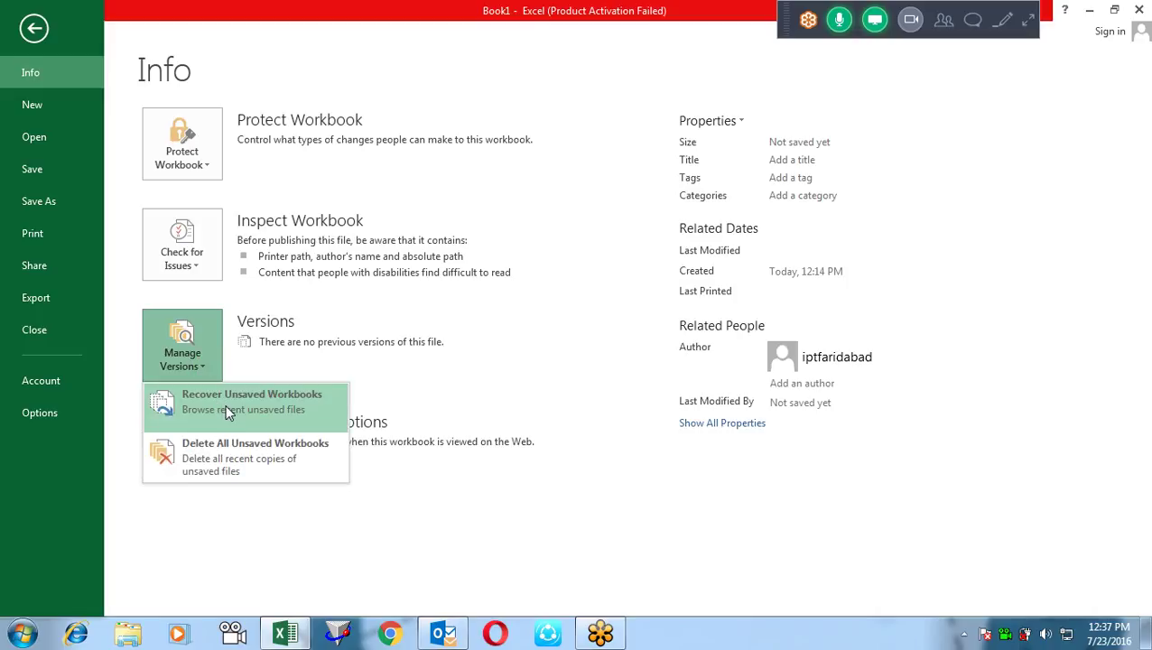
left_click(225, 404)
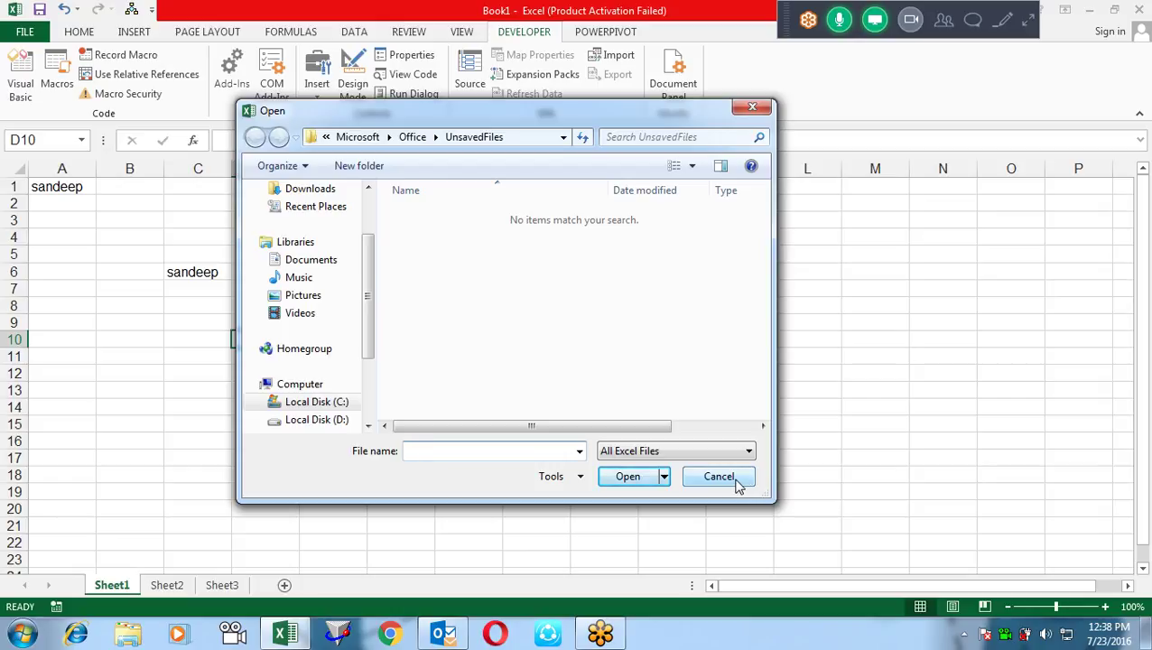
left_click(719, 477)
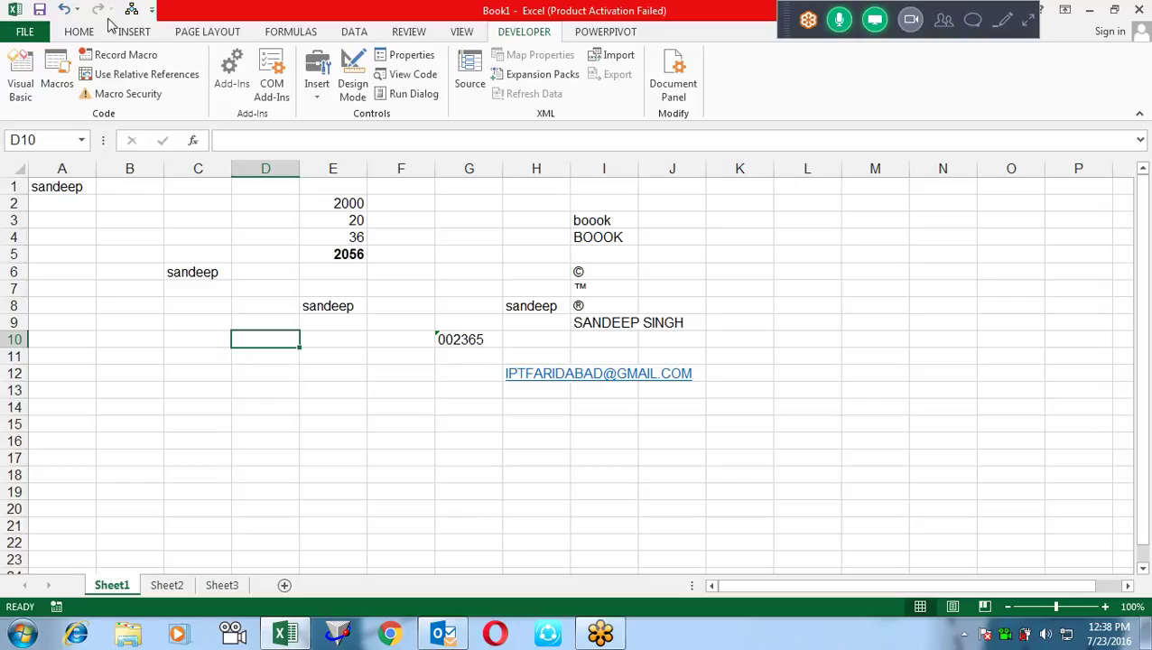
Open Excel Options from File and move through Save and Language to Advanced
left_click(38, 33)
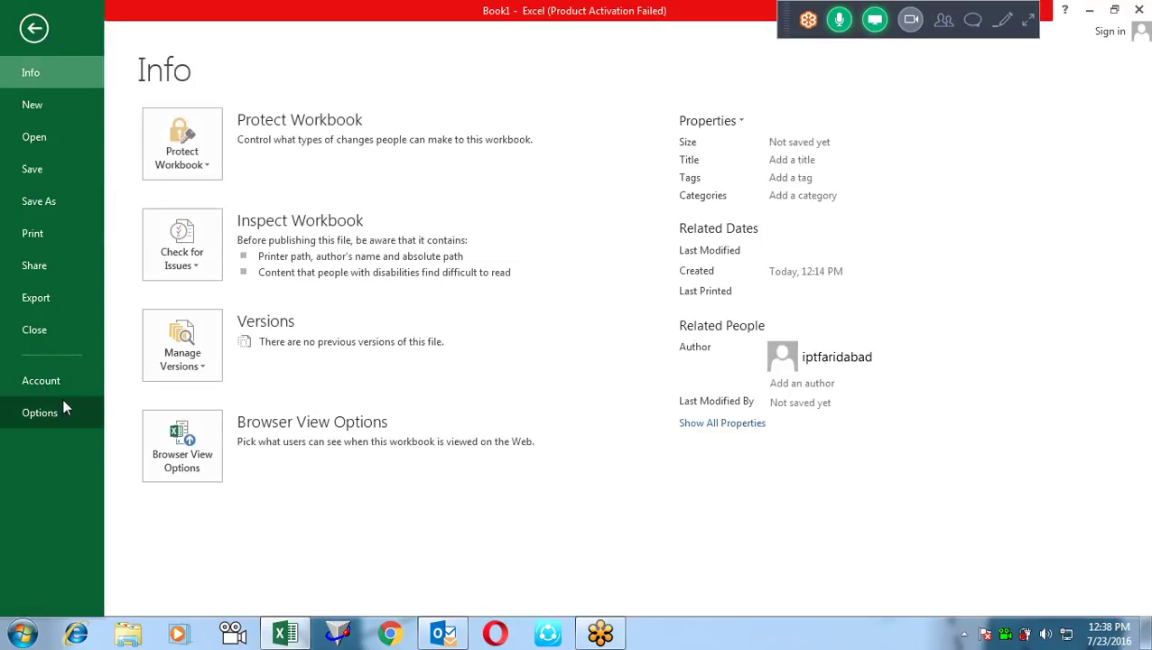
left_click(65, 409)
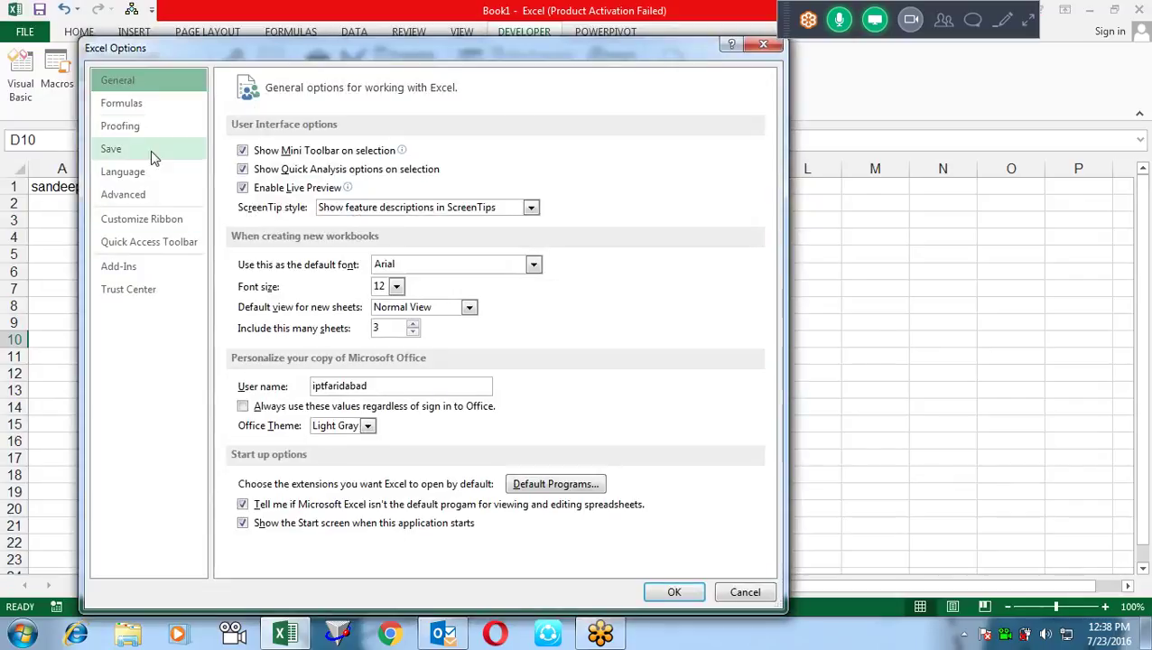
left_click(159, 149)
left_click(154, 170)
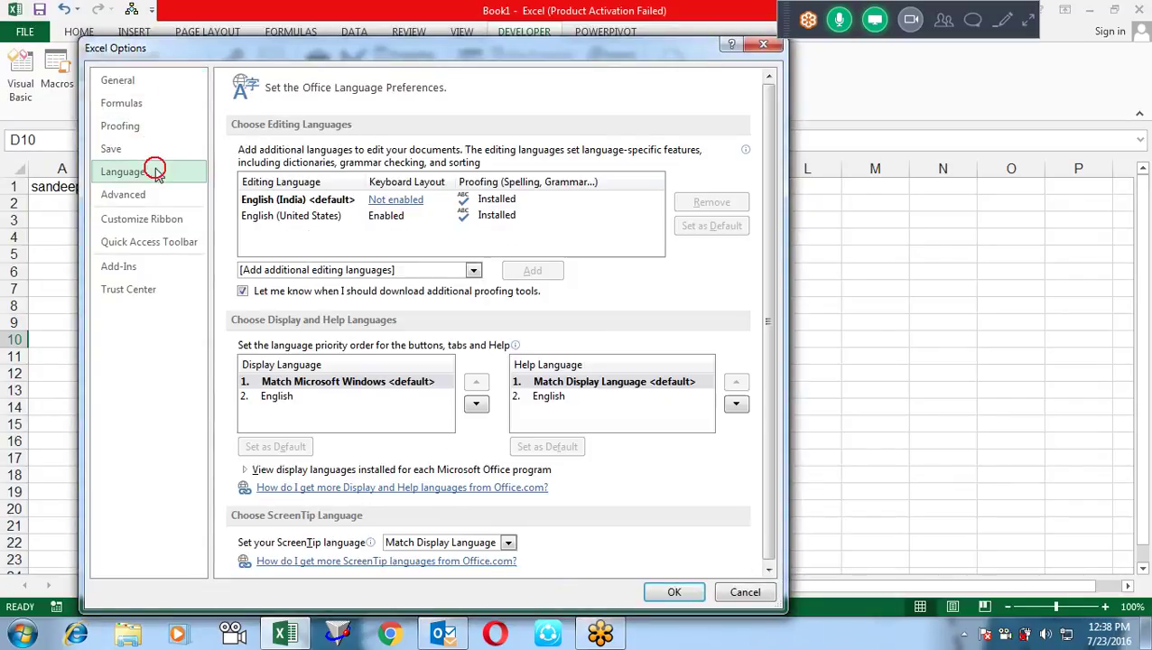
left_click(164, 204)
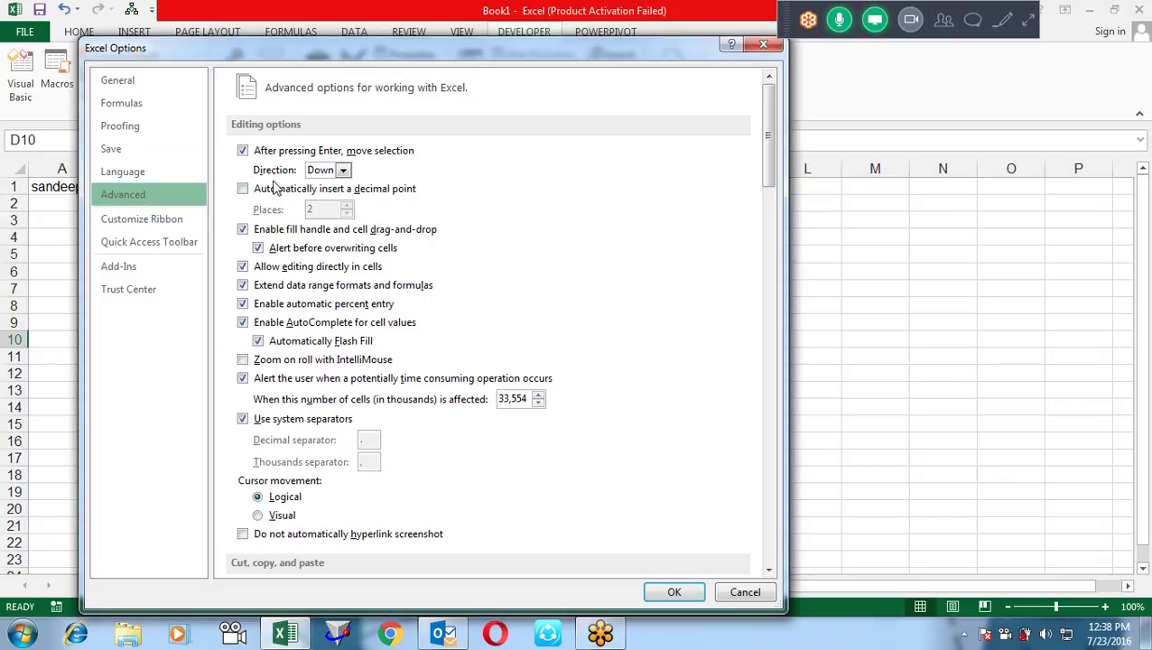
Keep Enter moving Down and turn on automatic decimal insertion with 2 places
left_click(343, 171)
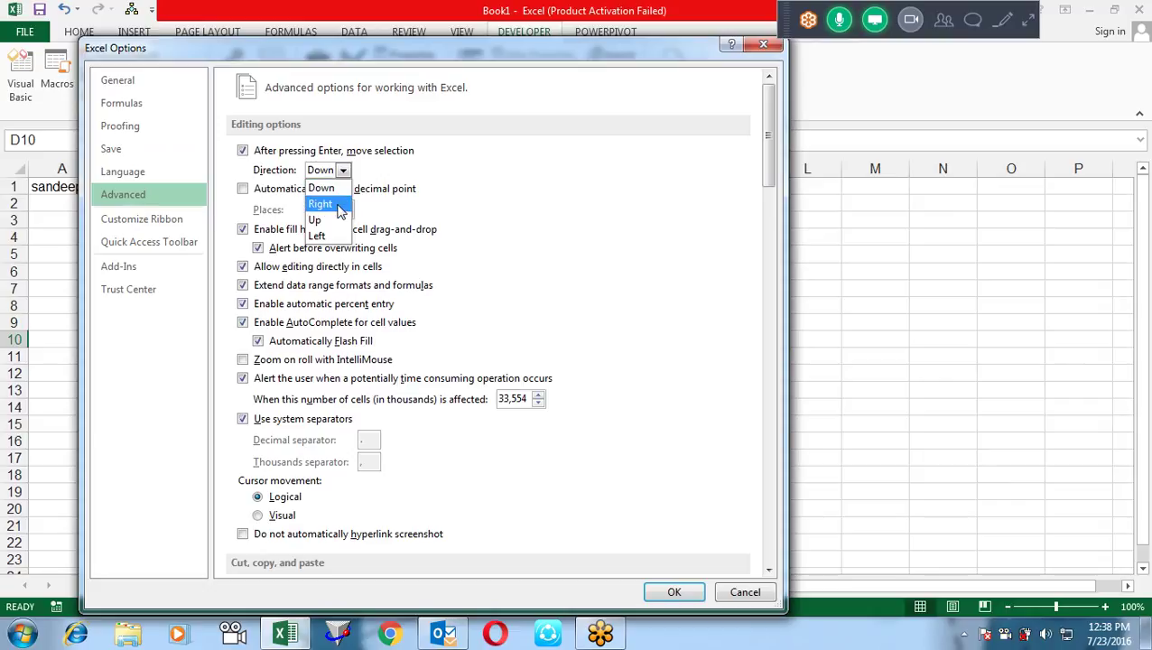
left_click(466, 183)
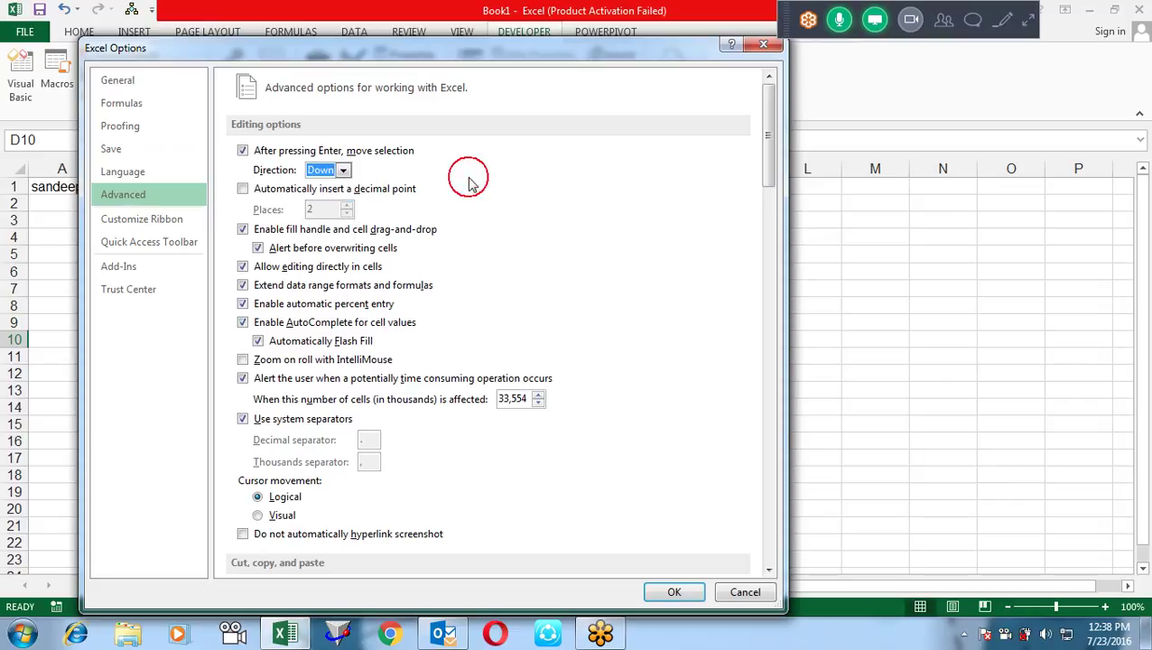
left_click(245, 191)
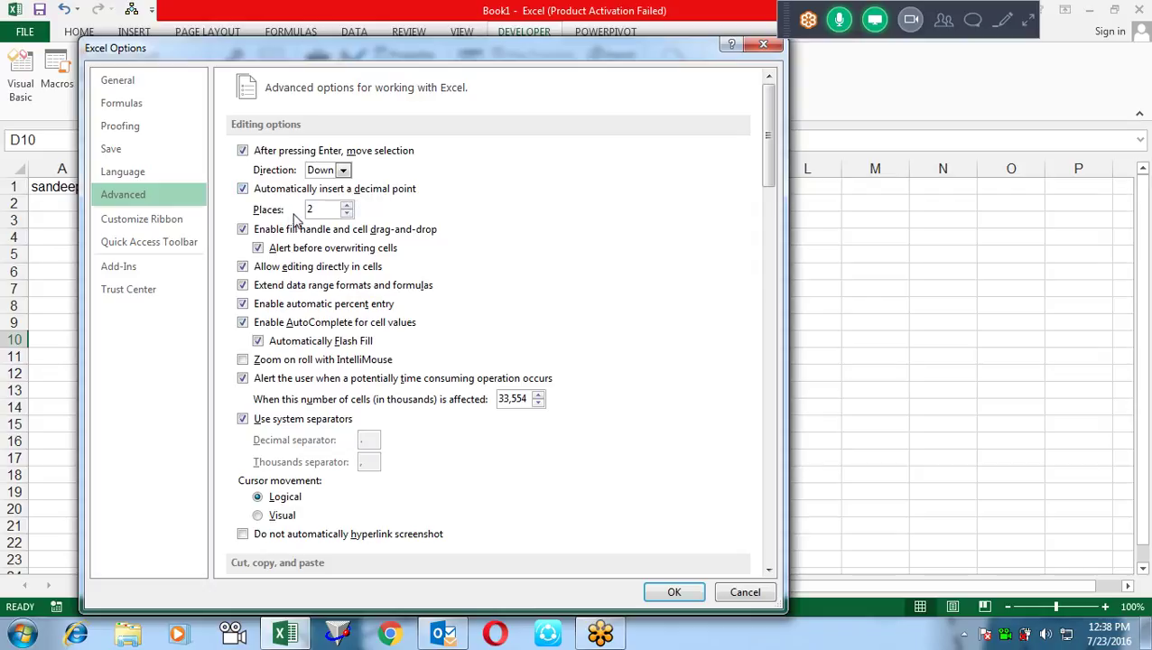
left_click(664, 593)
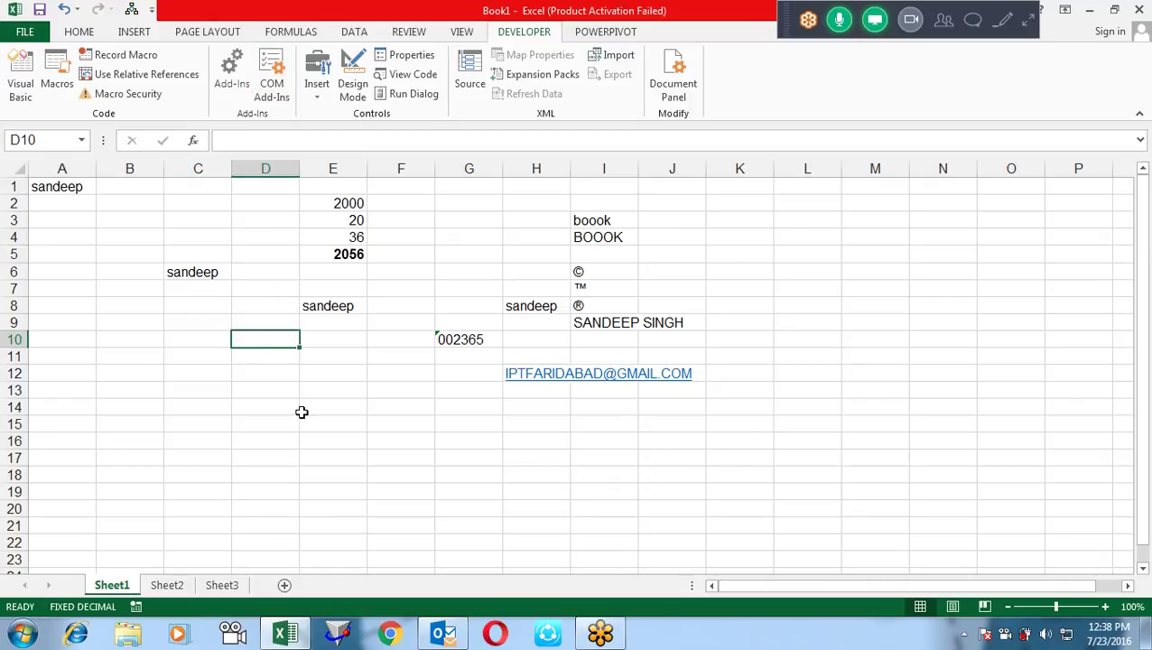
Enter 12565 in D10 so it stores 125.65, then return to the cell
type("12565")
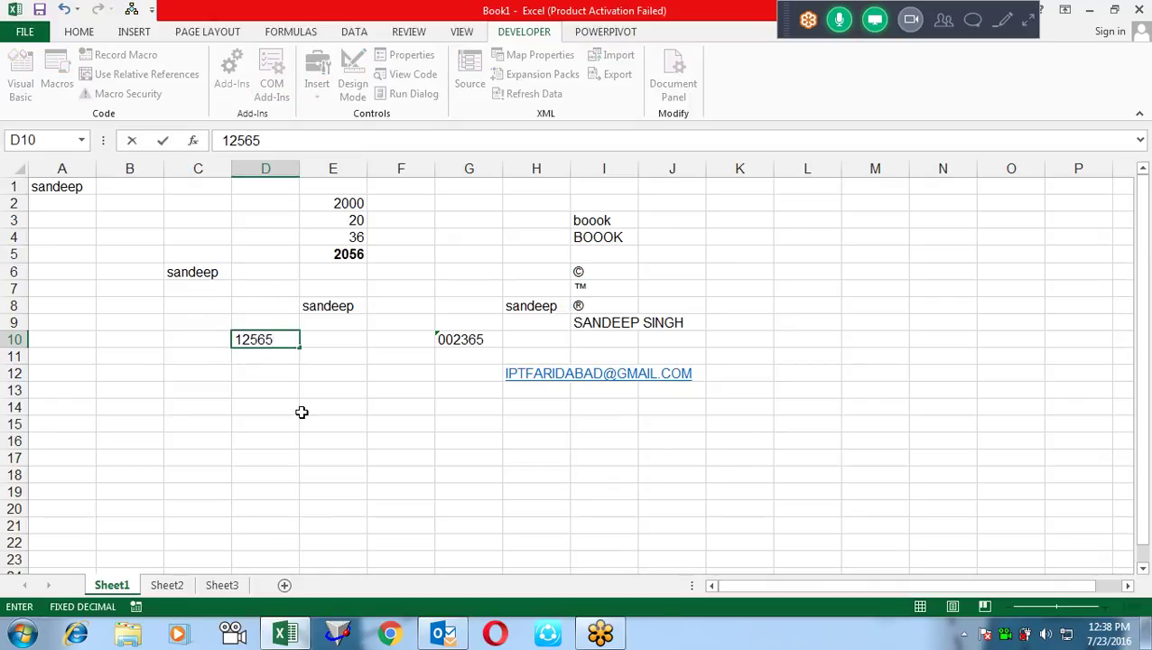
key("Return")
key("Up")
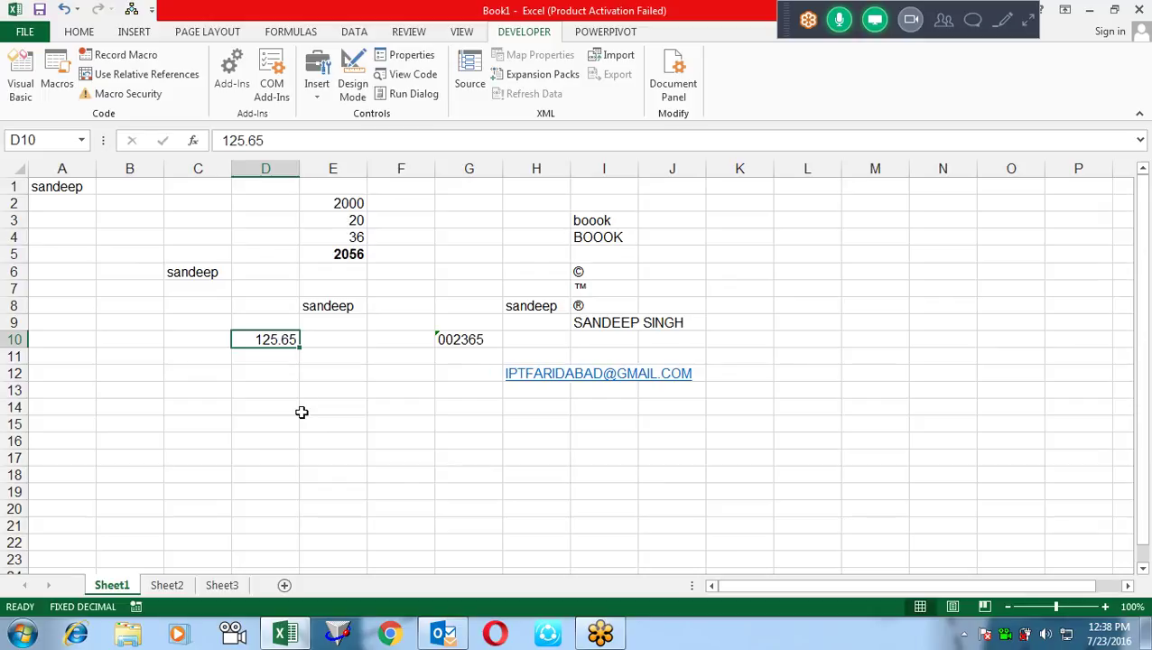
Reopen Excel Options on the Advanced editing settings
key("alt")
key("t")
key("o")
key("Down")
key("Down")
key("Down")
key("Down")
key("Down")
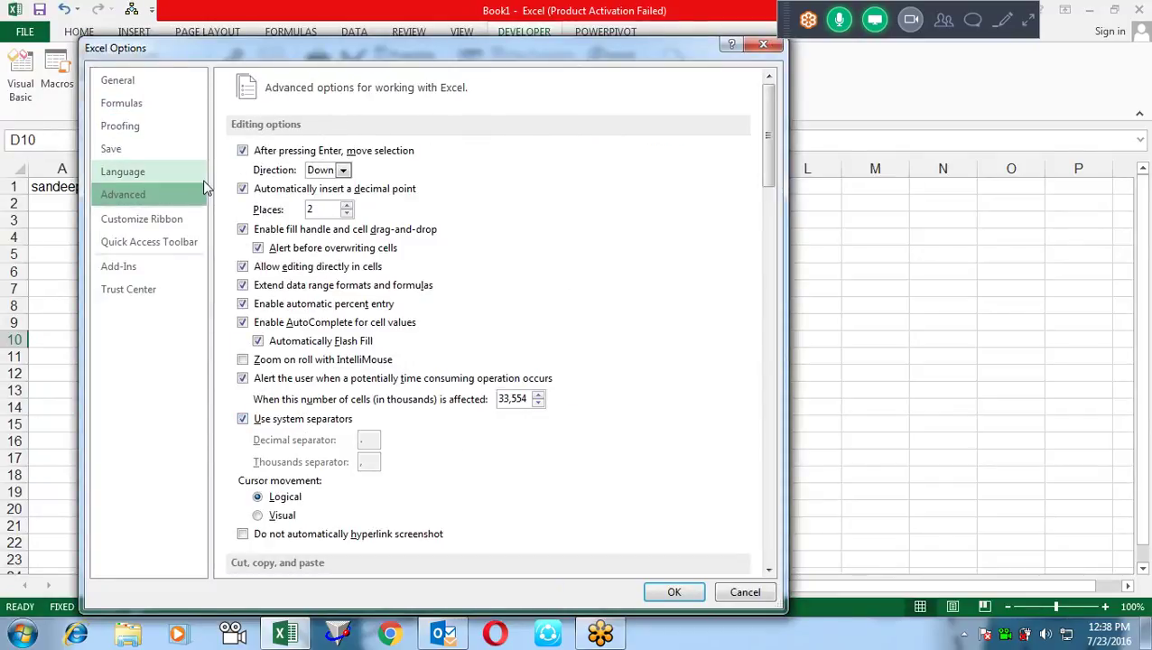
Uncheck automatic decimal point and fill handle drag-and-drop, then apply the options
left_click(244, 189)
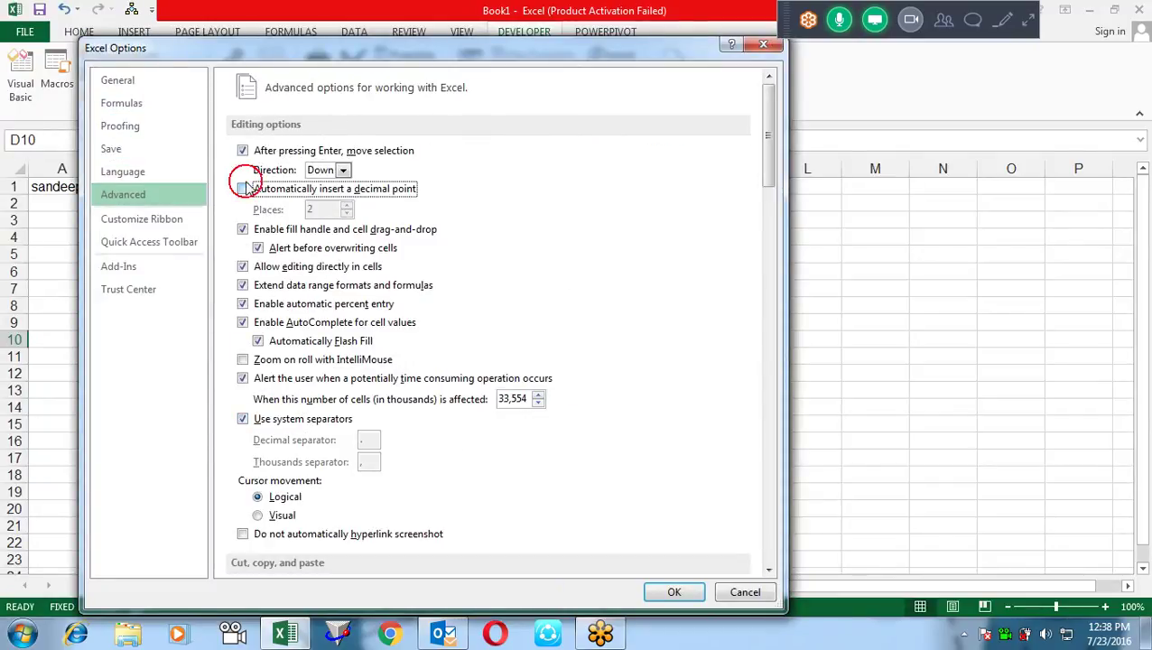
left_click(253, 232)
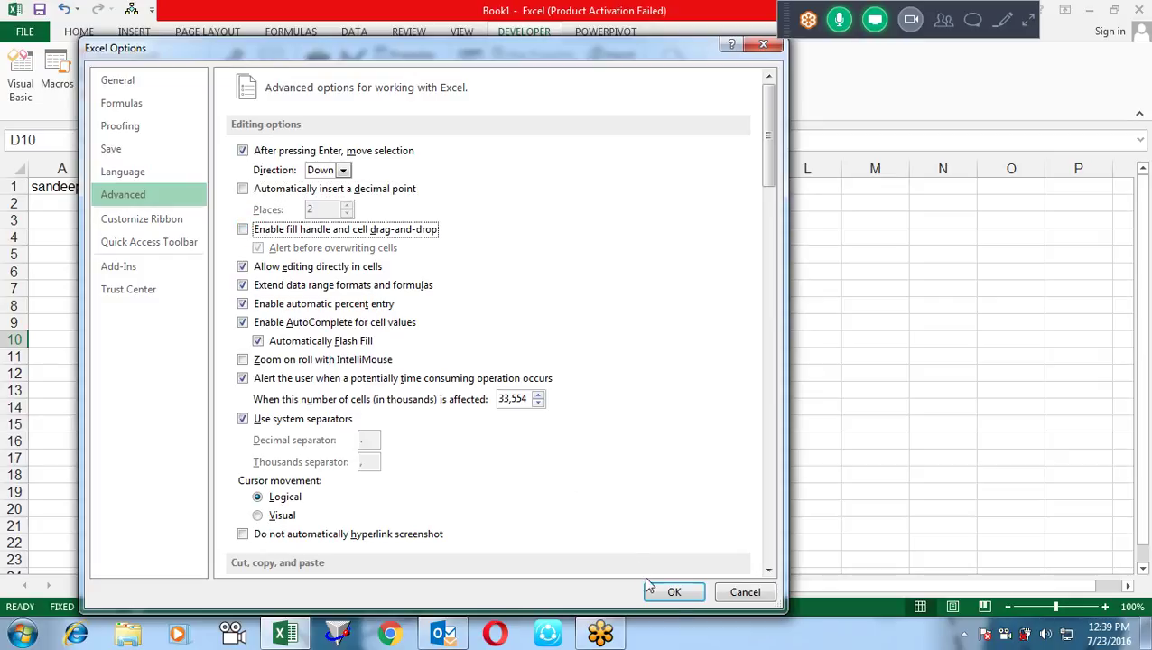
left_click(674, 594)
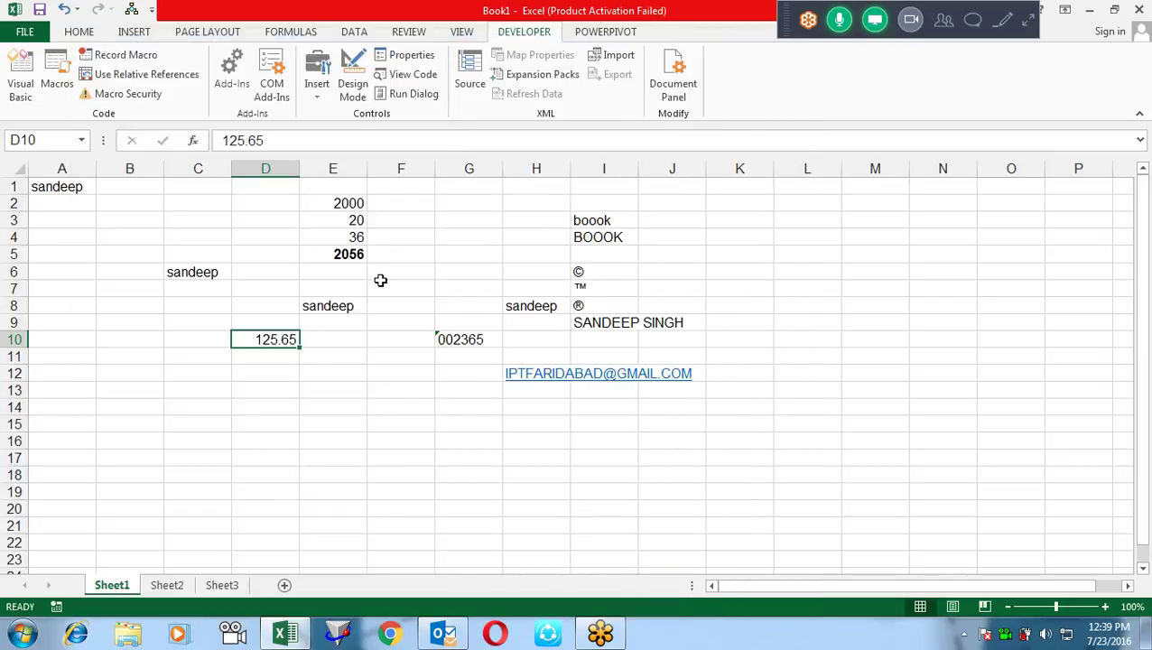
left_click(297, 351)
left_click(342, 307)
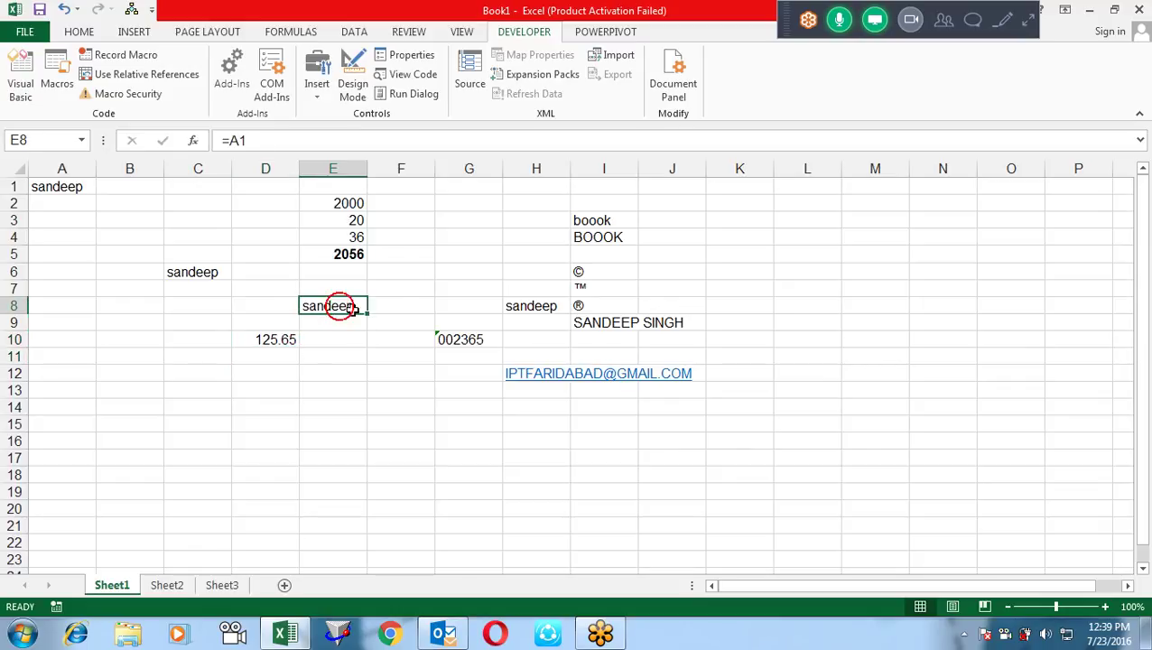
left_click_drag(366, 310, 361, 307)
left_click_drag(365, 318, 373, 335)
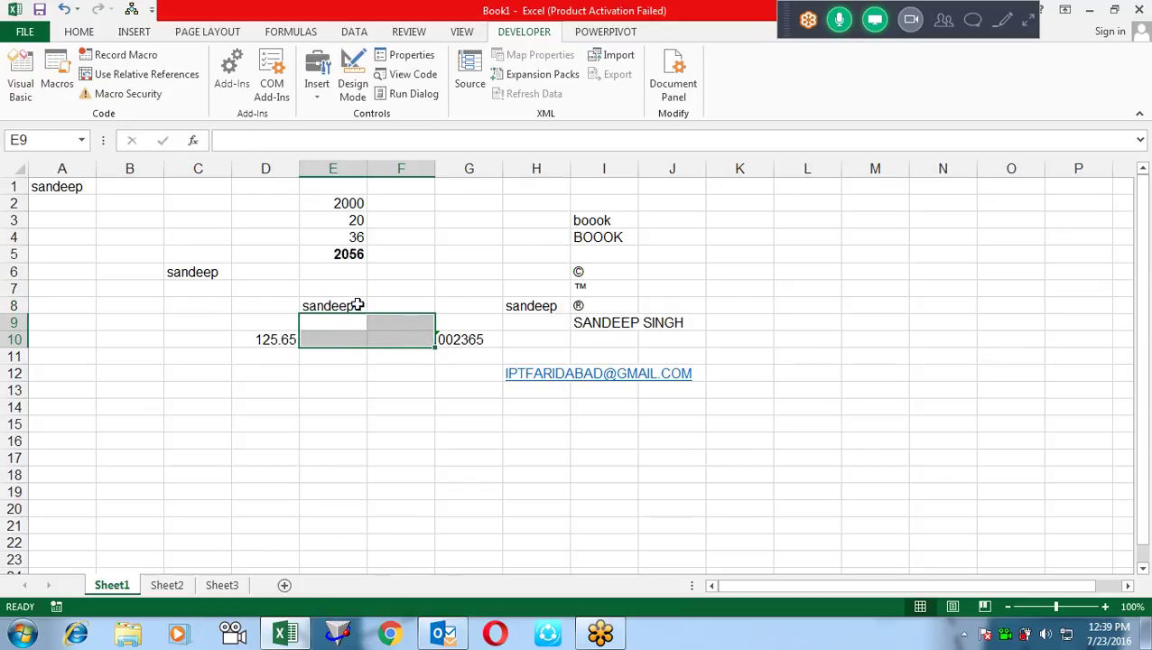
left_click(357, 305)
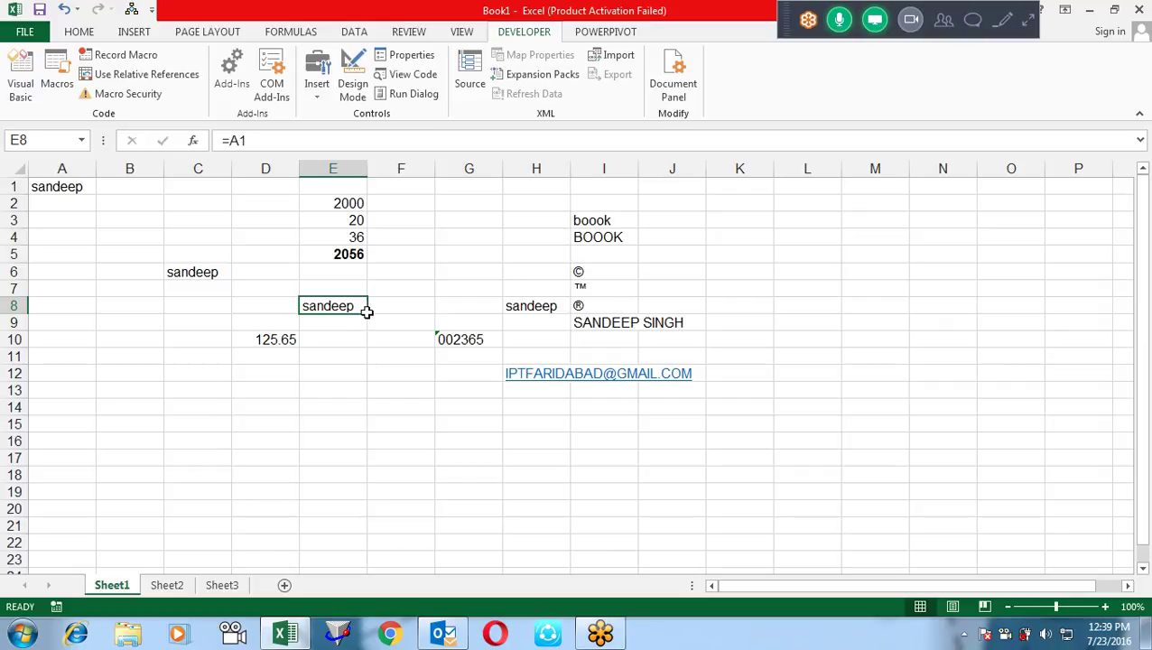
left_click_drag(368, 311, 361, 303)
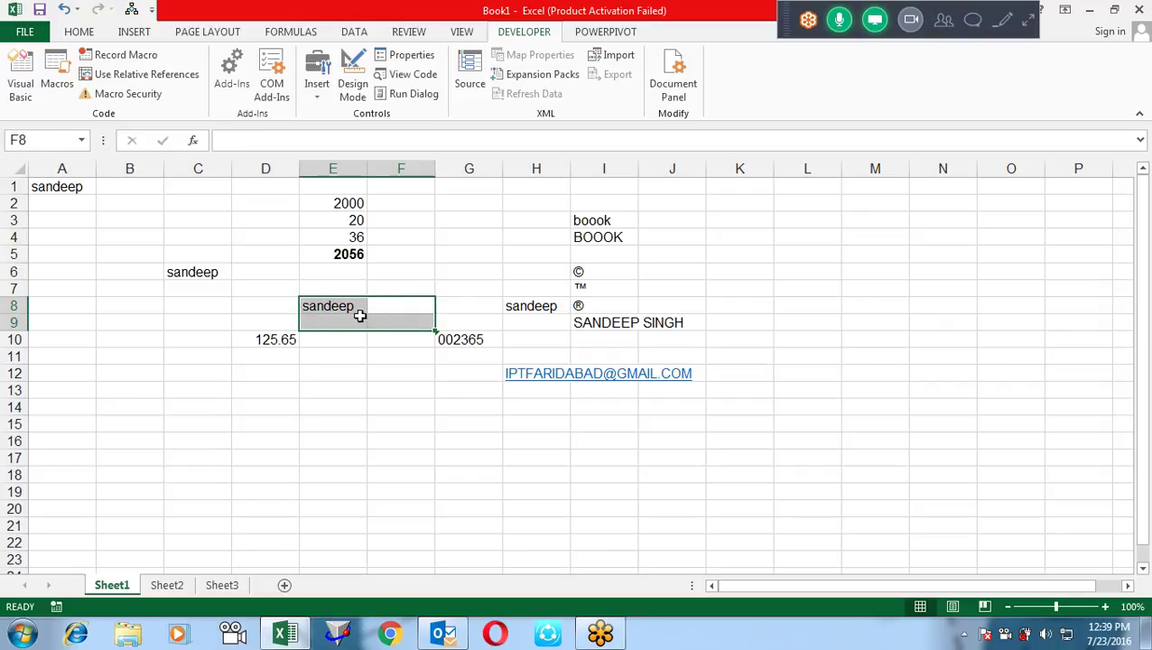
left_click(347, 306)
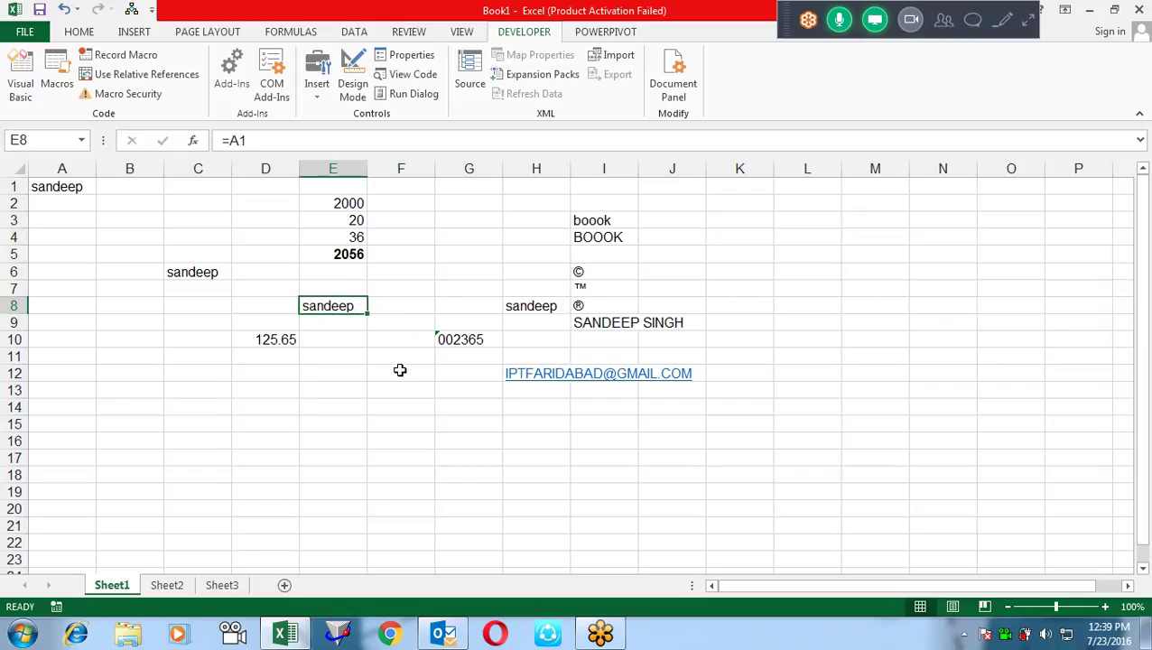
Re-check 'Enable fill handle and cell drag-and-drop' under Advanced and apply
key("alt+f")
key("t")
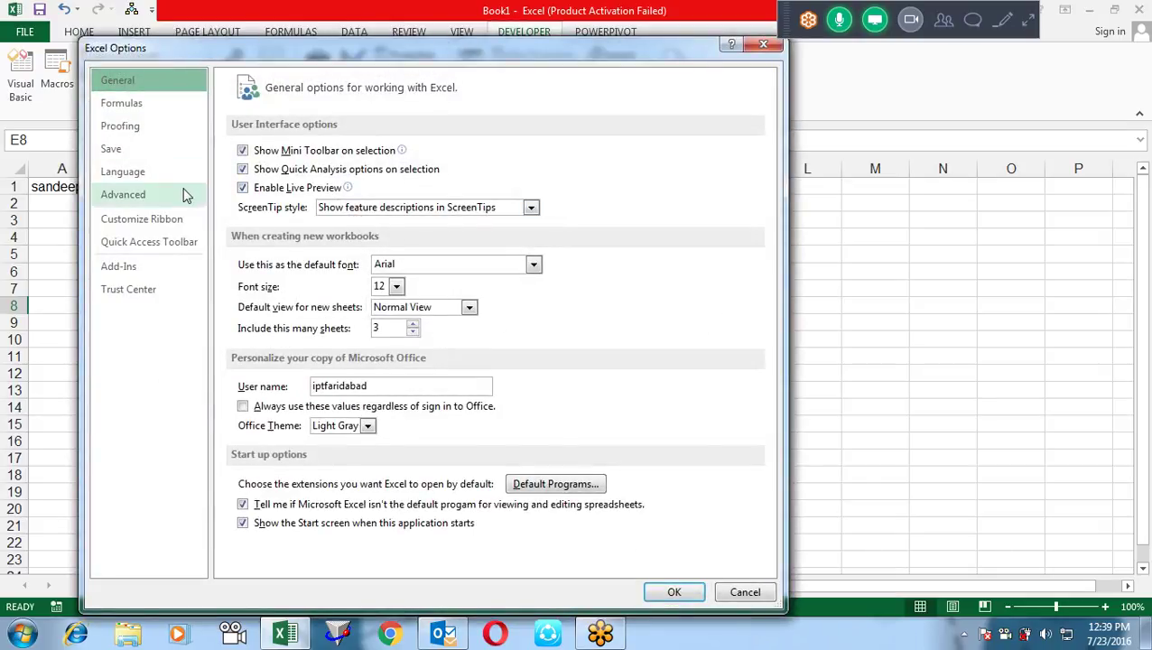
left_click(185, 195)
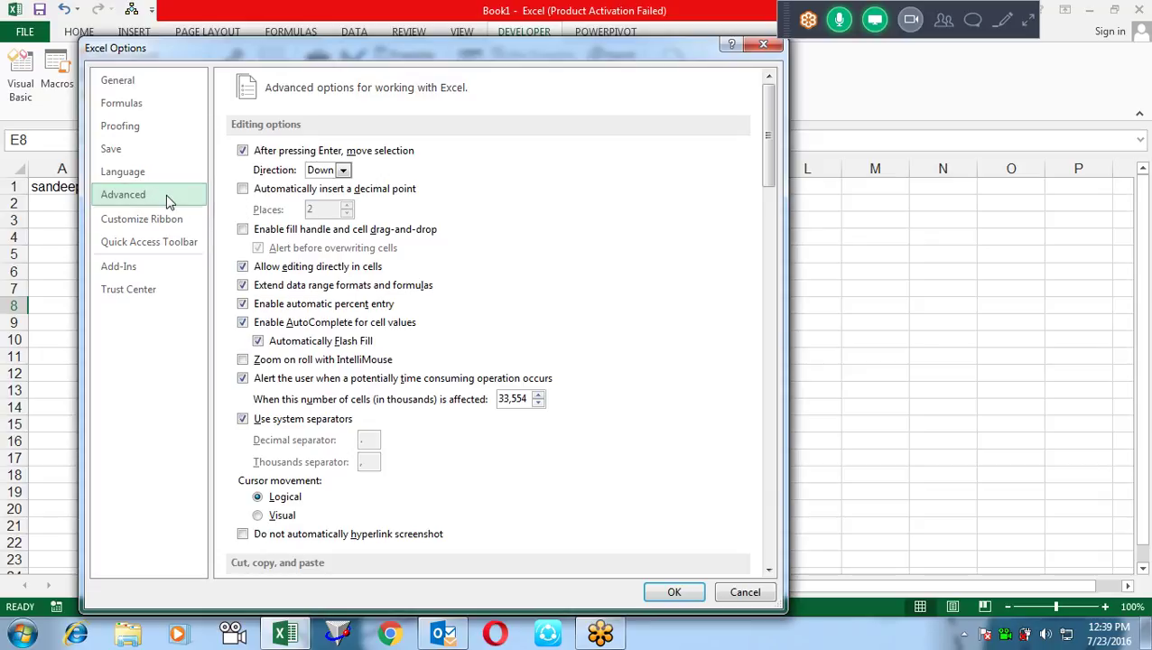
left_click(251, 232)
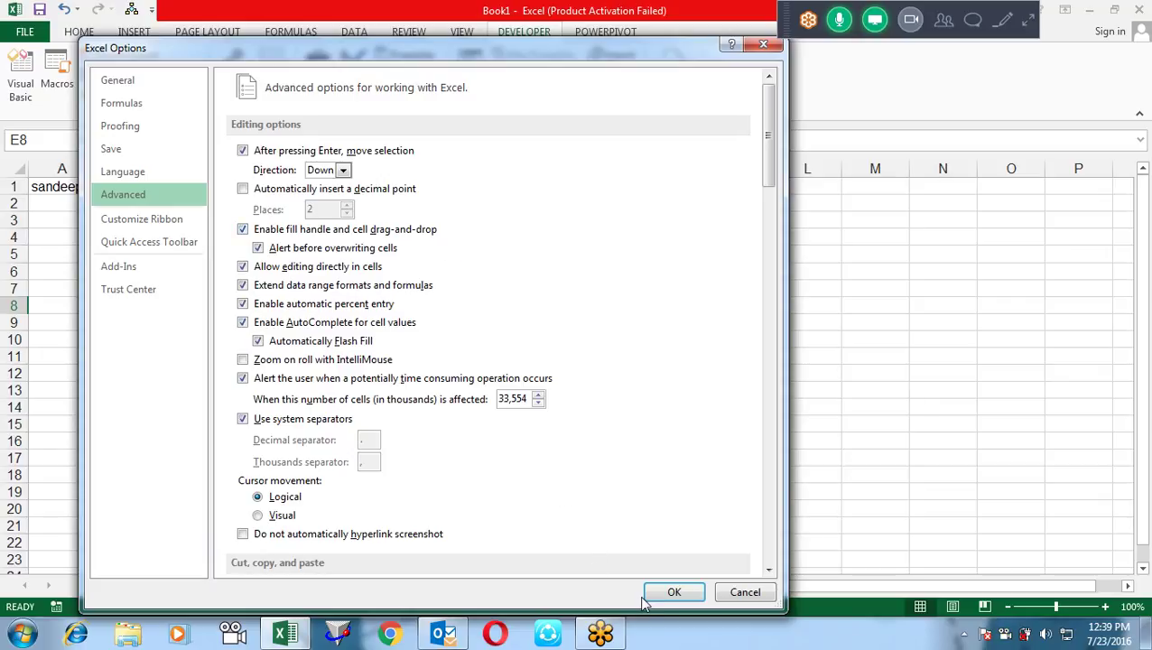
left_click(674, 594)
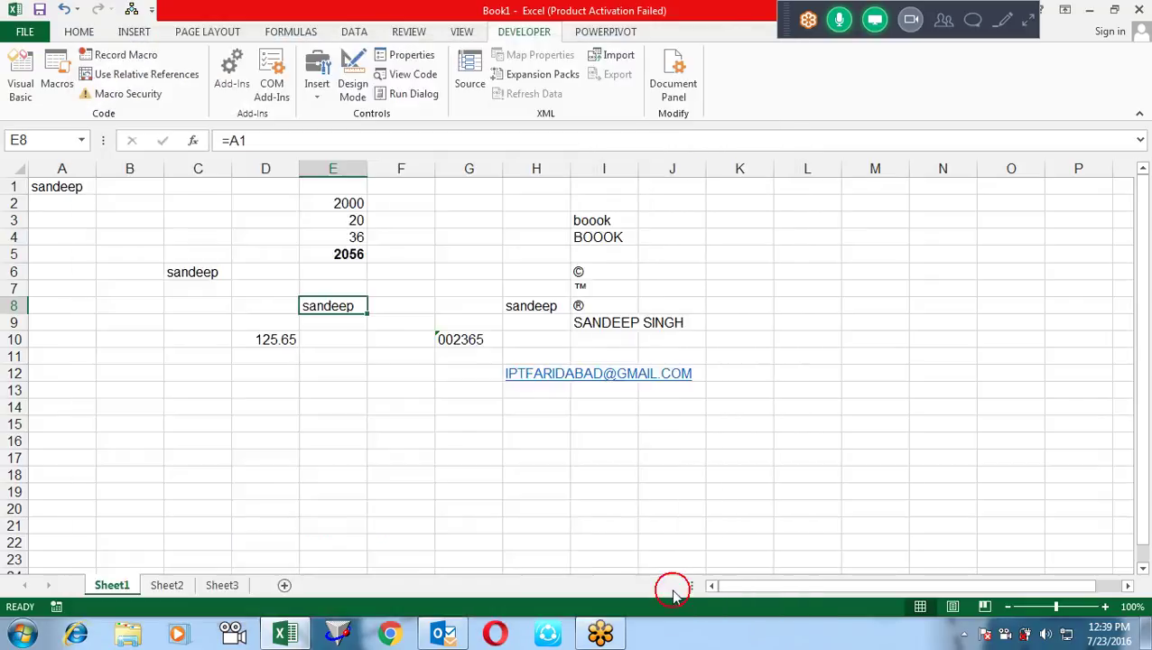
Set the worksheet gridline colour to red in Excel Options' Advanced display settings
left_click(464, 424)
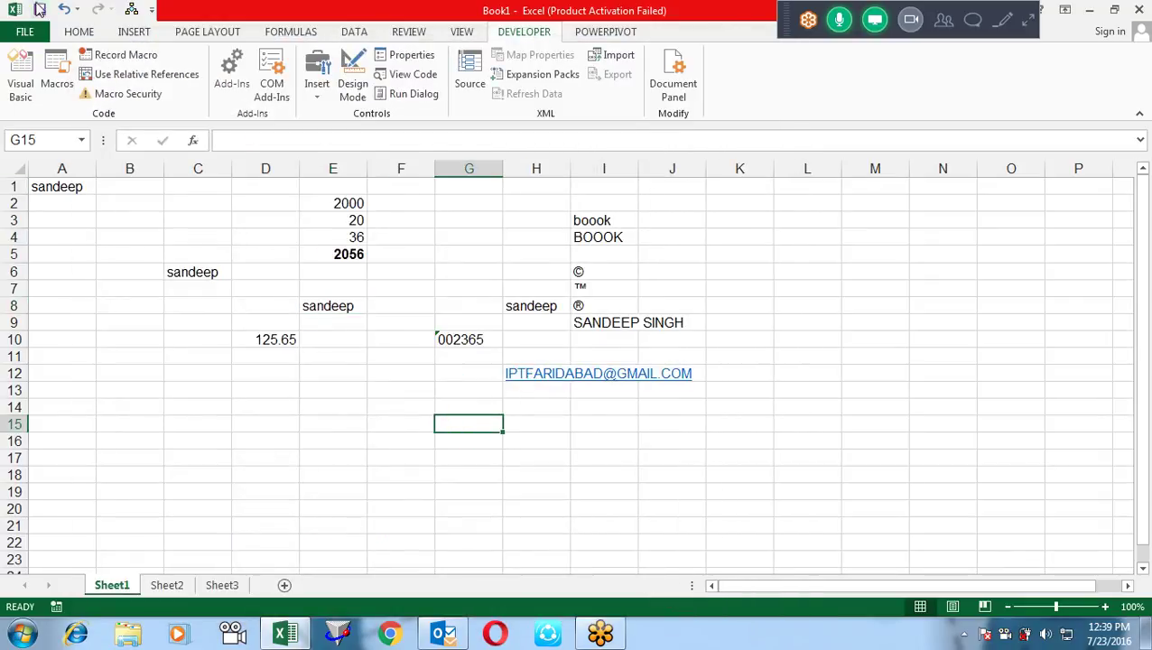
left_click(25, 32)
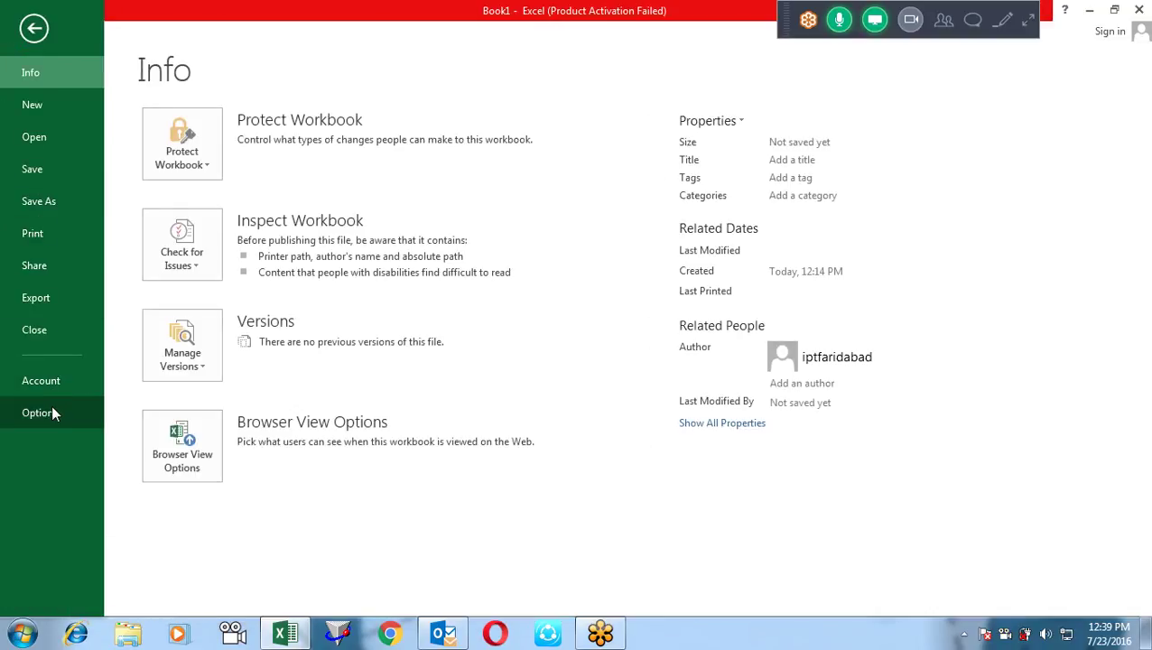
left_click(54, 412)
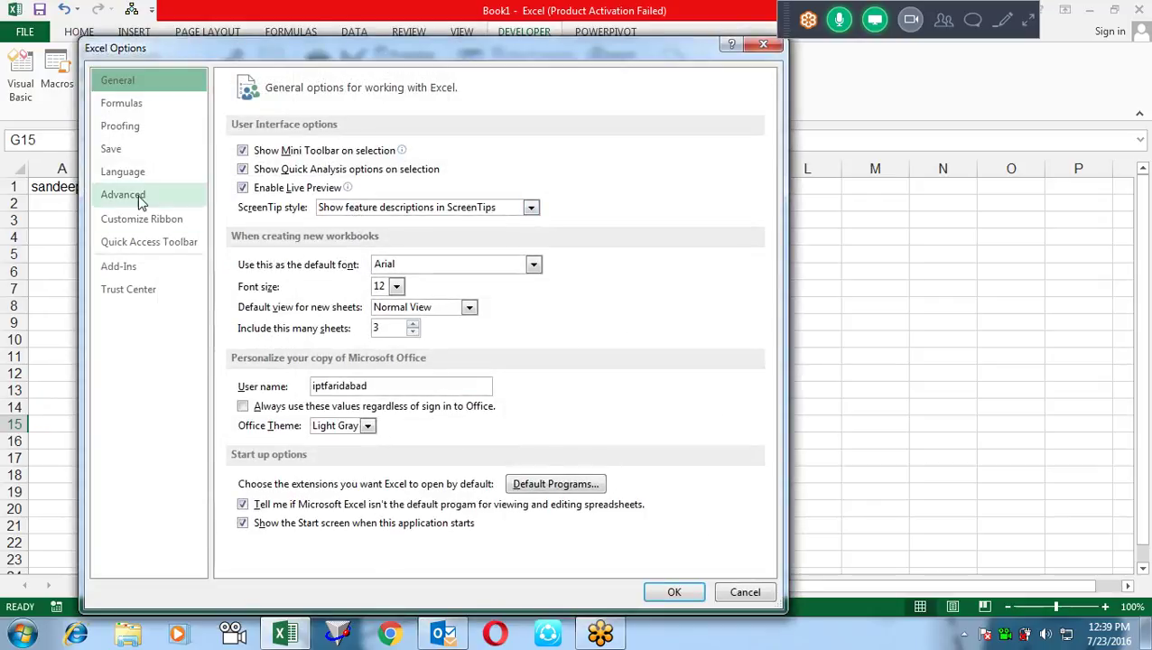
left_click(137, 199)
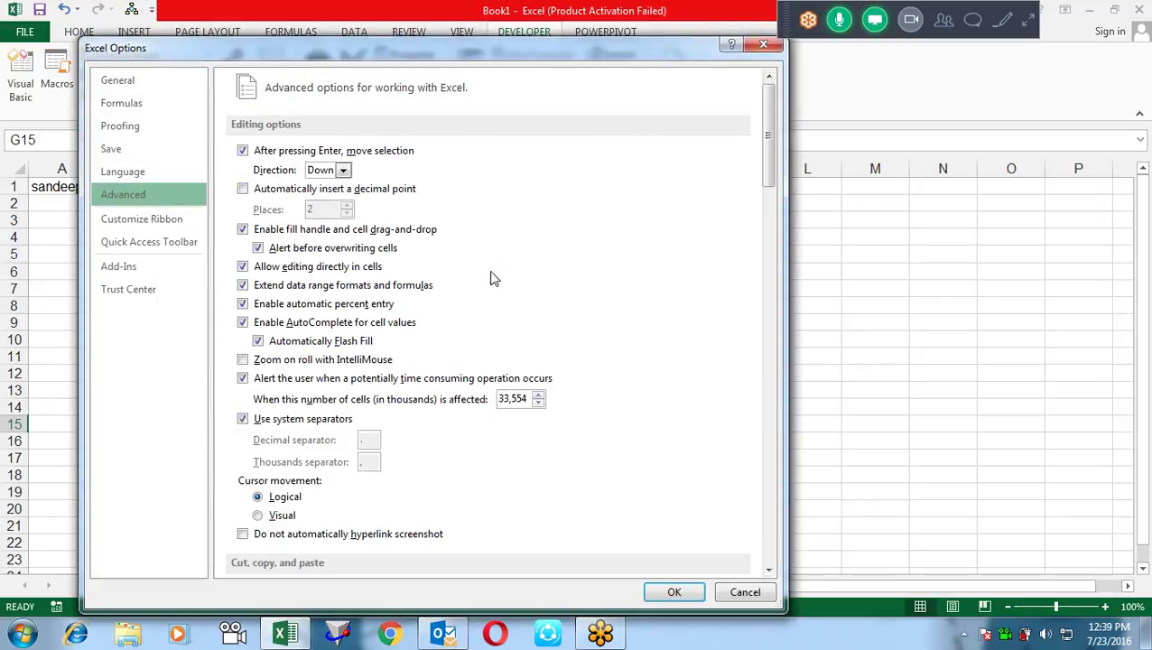
left_click(763, 132)
left_click_drag(766, 104, 776, 400)
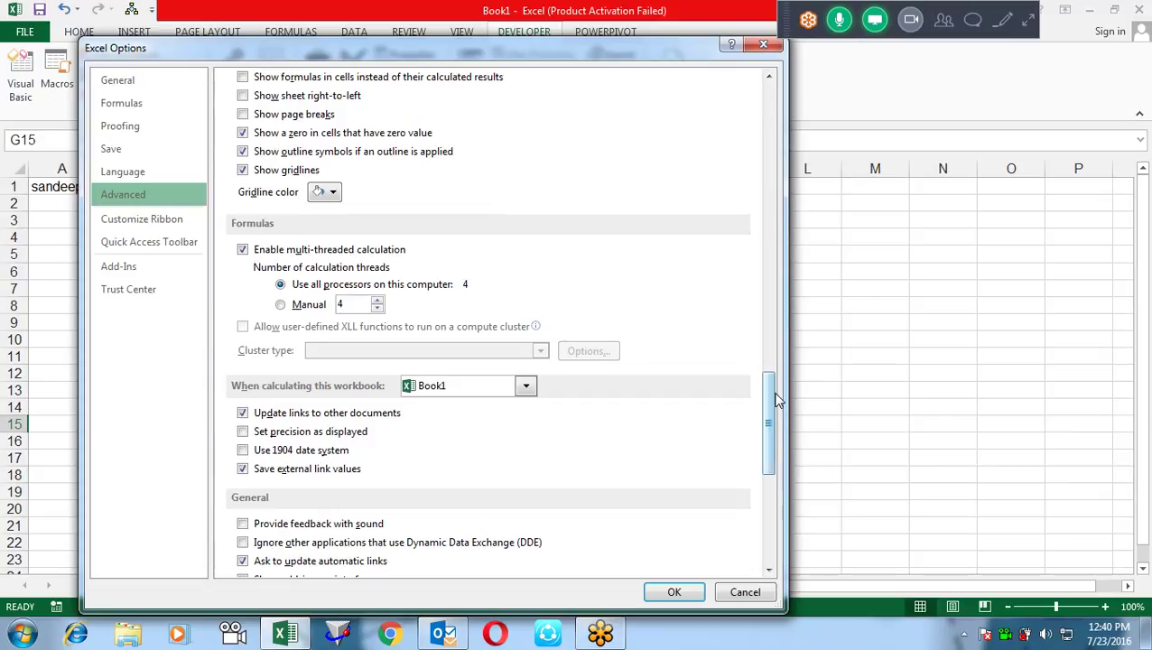
left_click(331, 193)
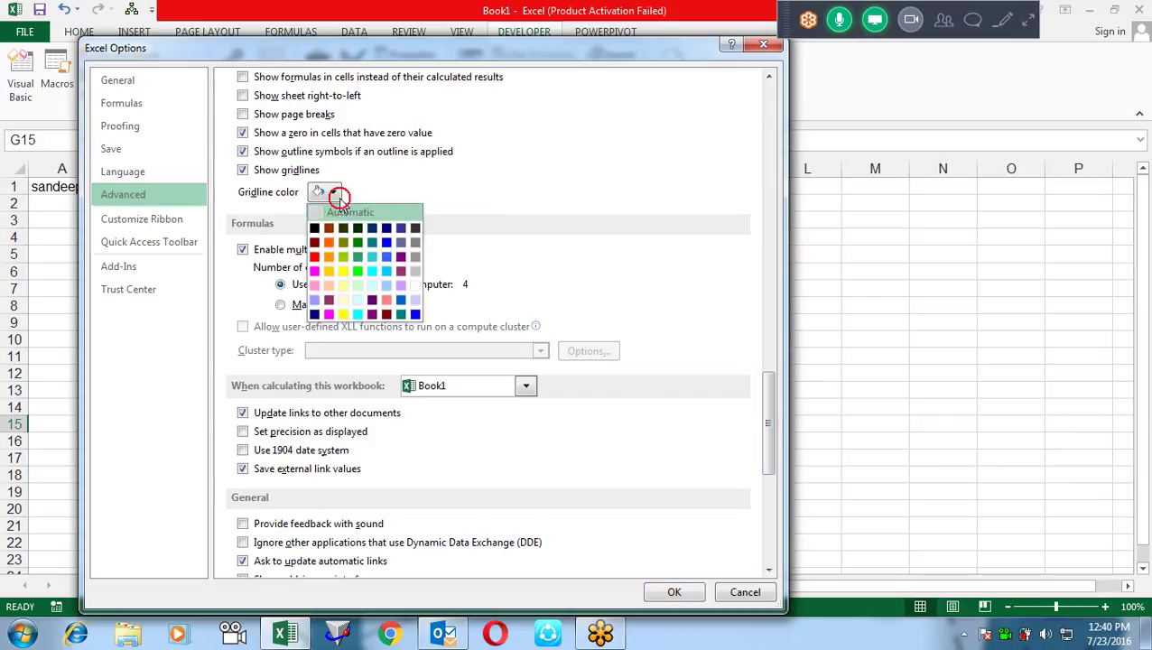
left_click(329, 244)
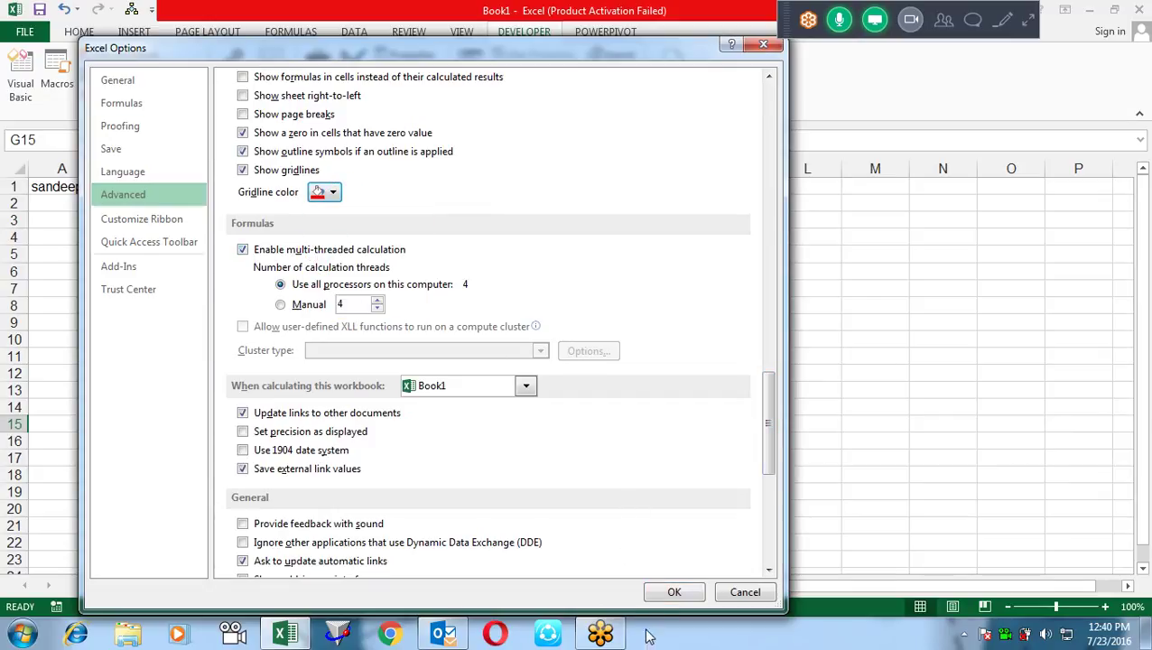
left_click(674, 593)
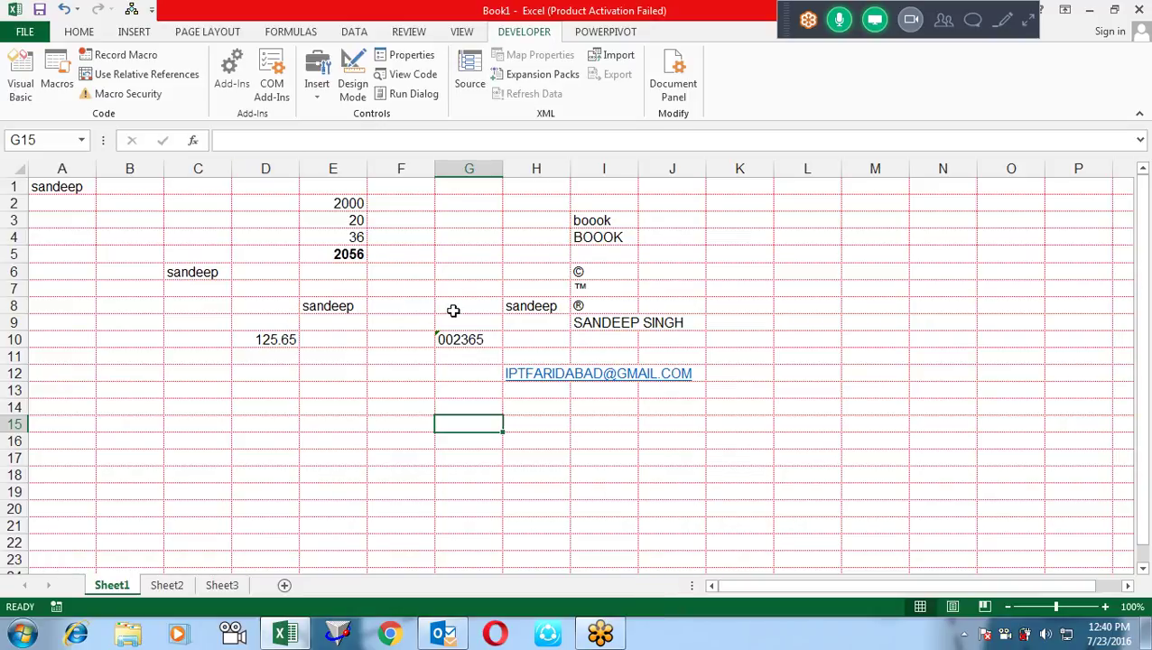
Open Excel Options on the Advanced page using Alt, F, T
key("alt")
key("f")
key("t")
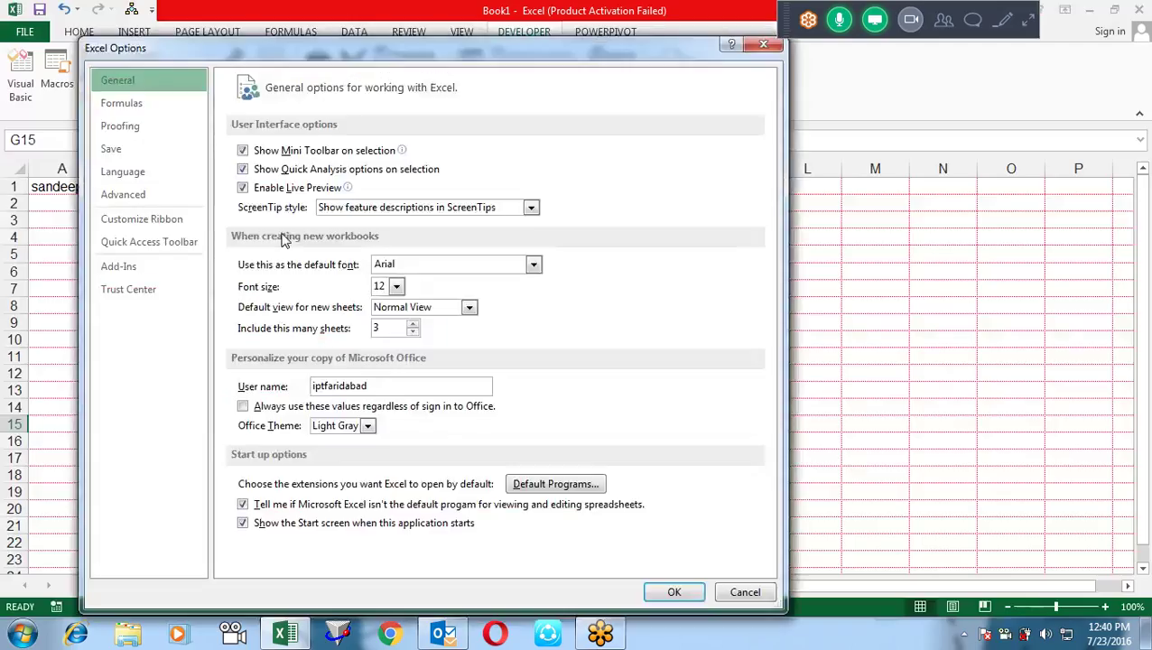
left_click(189, 194)
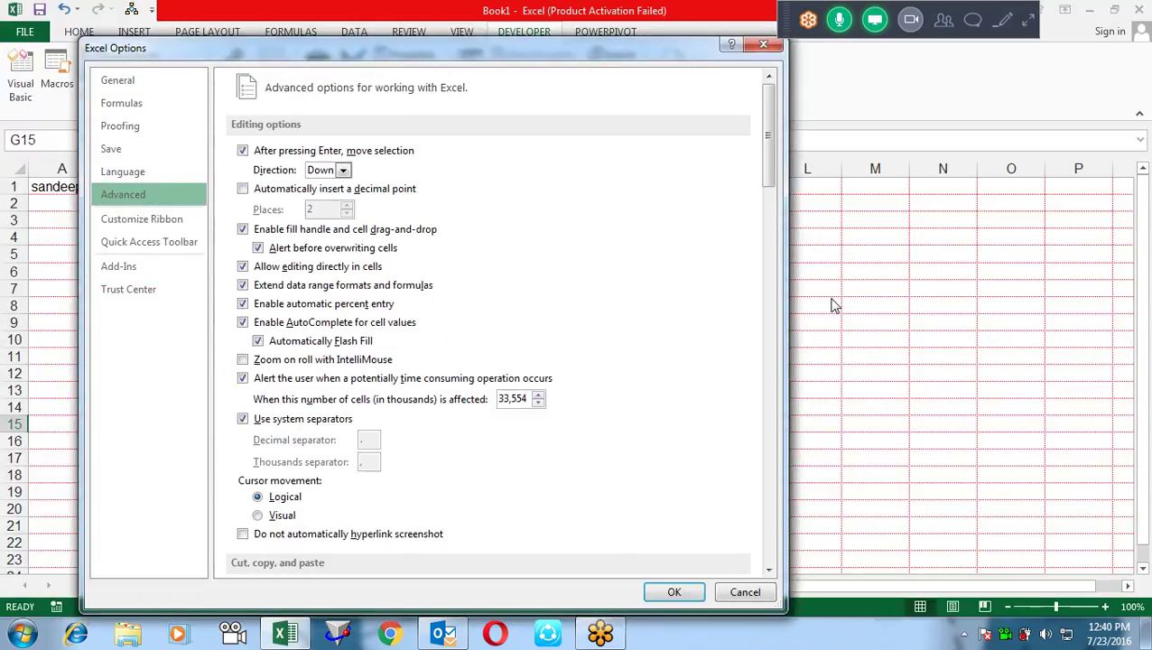
Reset the gridline colour to Automatic, then switch to the General page
left_click_drag(764, 156, 775, 362)
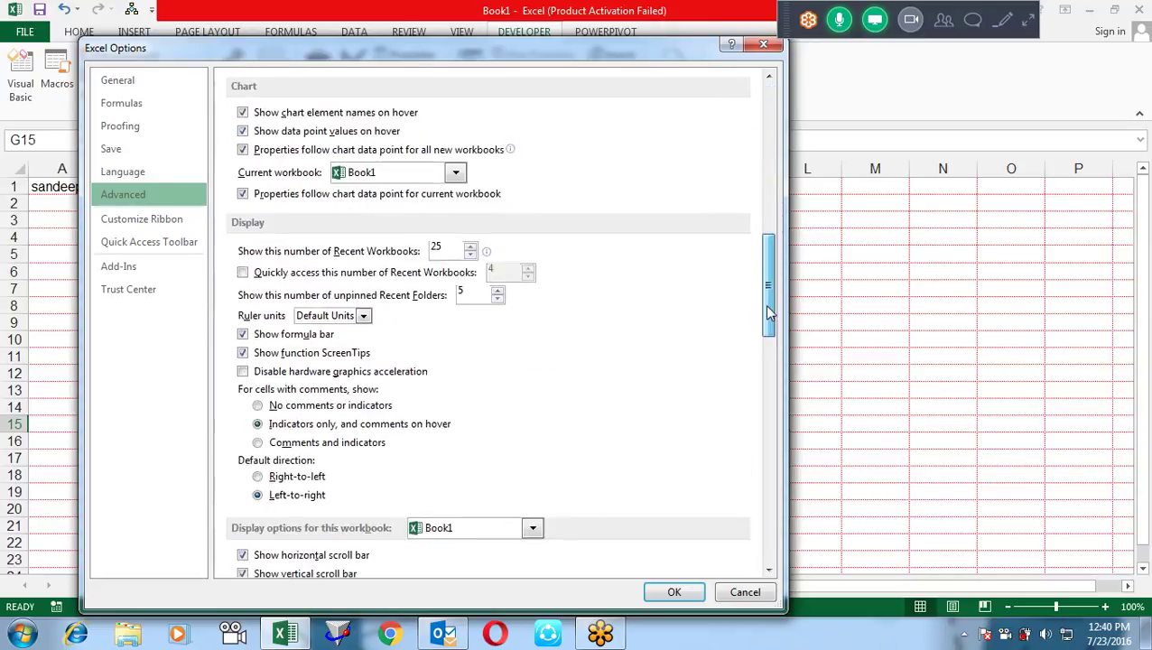
left_click_drag(775, 361, 772, 413)
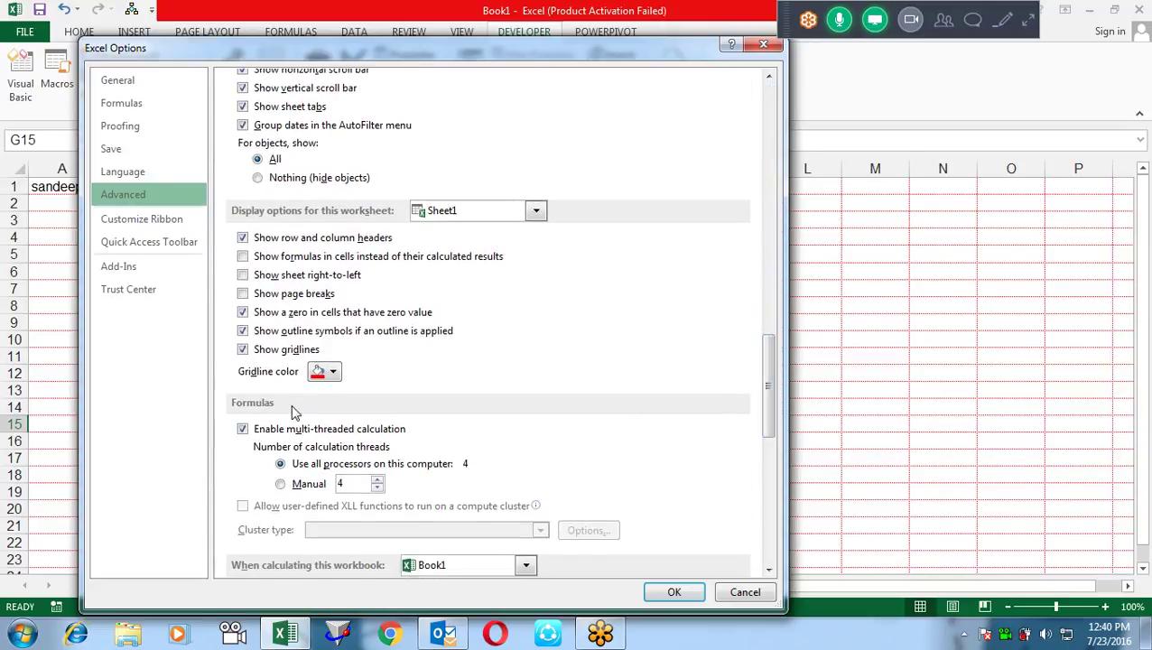
left_click(330, 373)
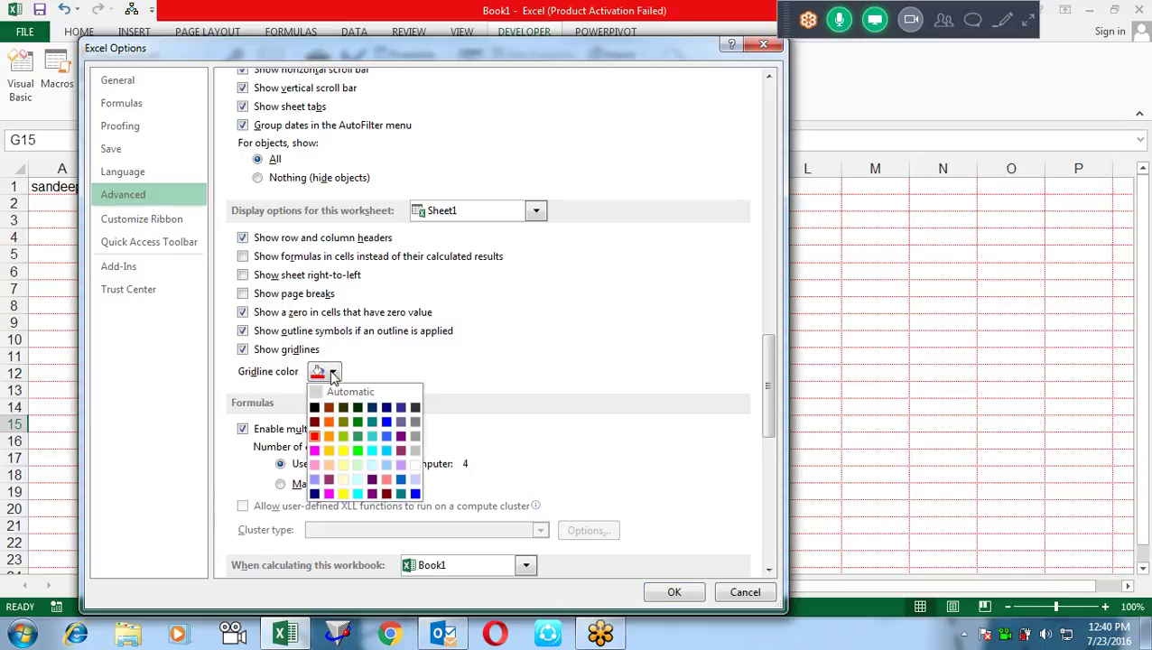
left_click(341, 395)
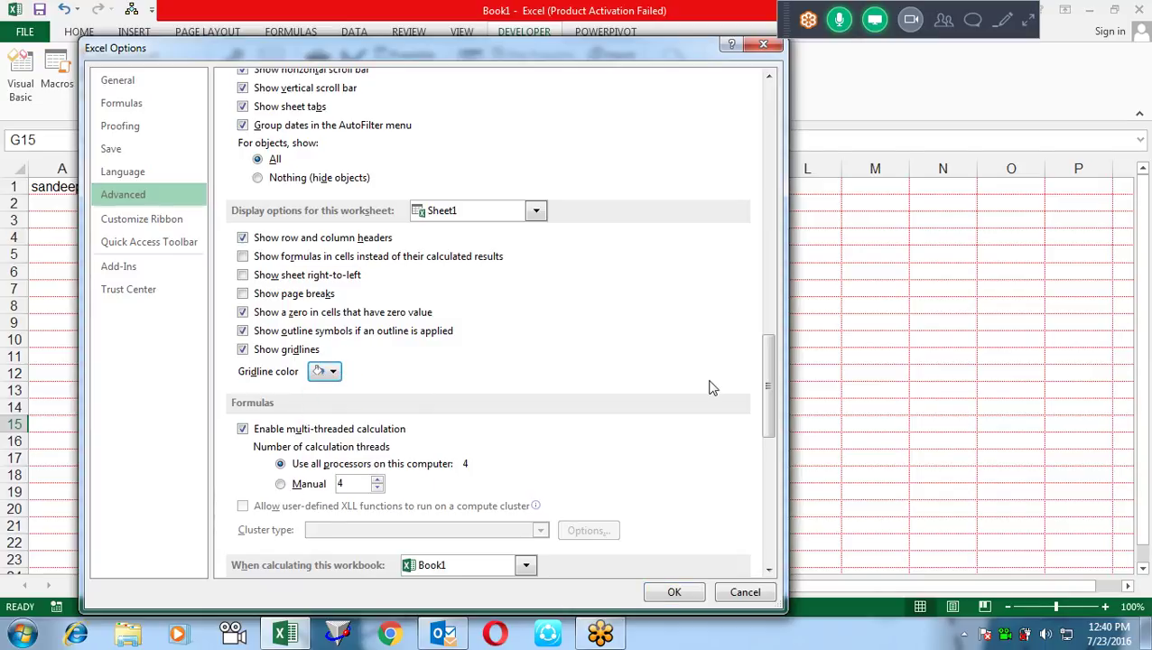
left_click_drag(765, 367, 767, 471)
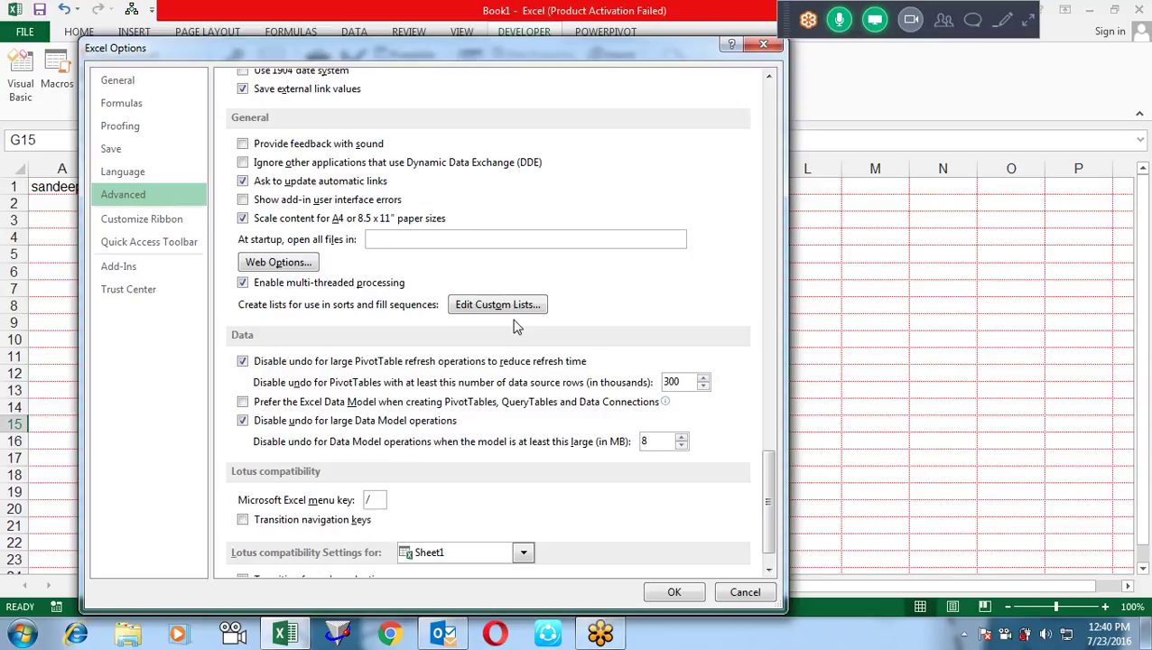
left_click(159, 82)
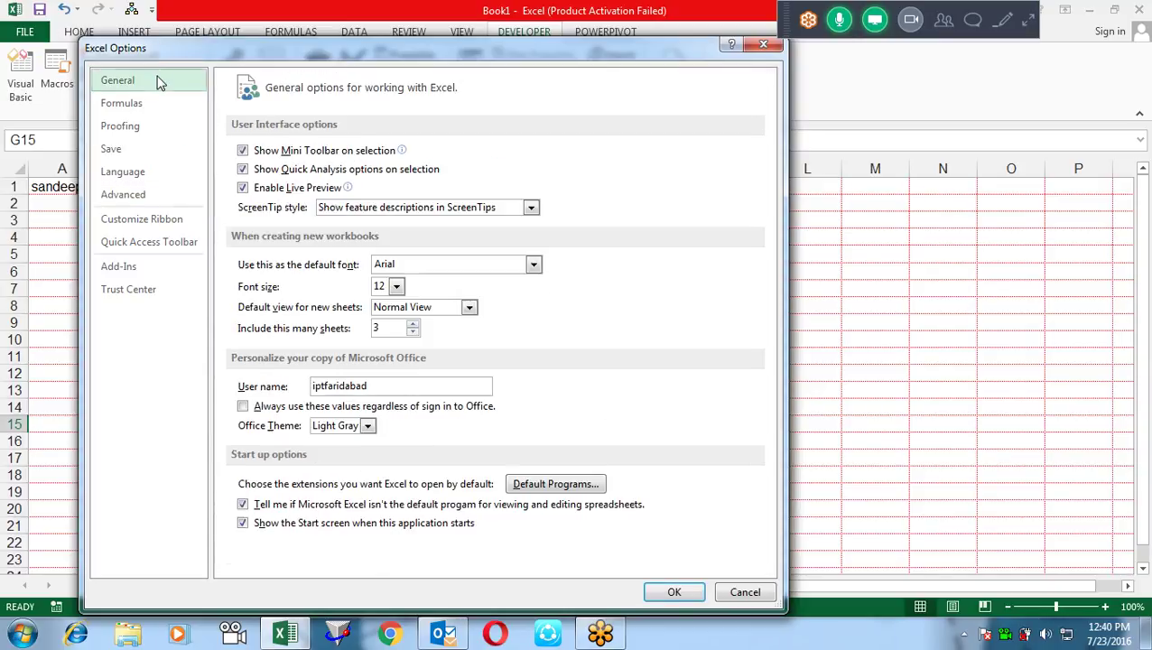
Show the Customize the Ribbon page, repositioning the Options window to see the sheet
left_click(171, 222)
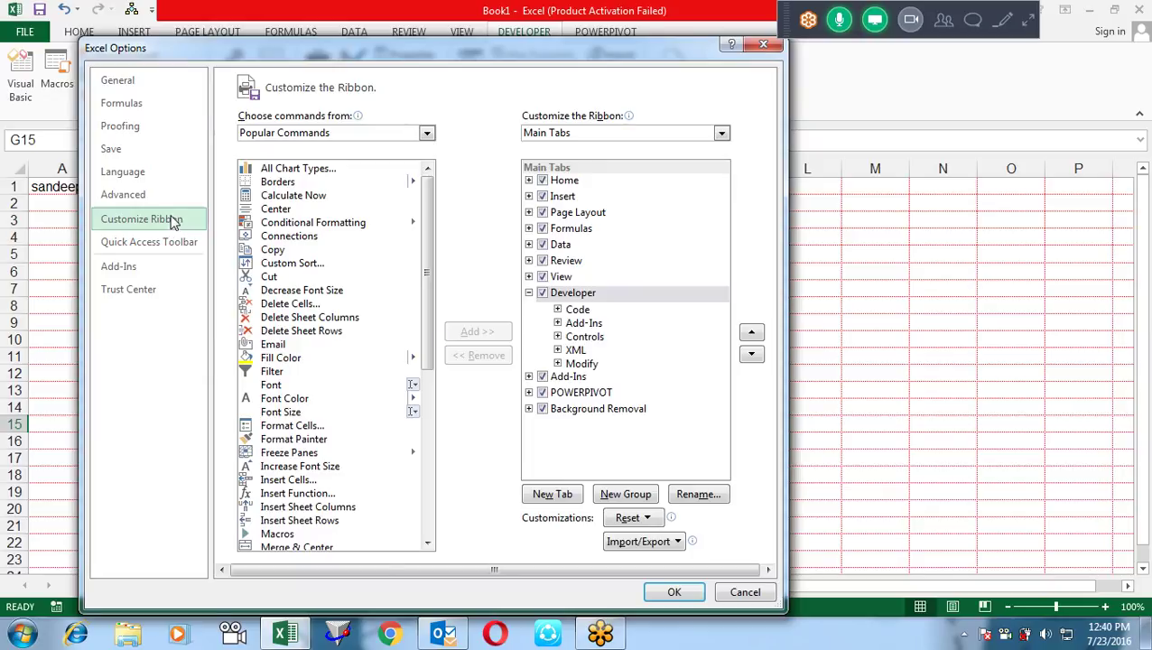
left_click_drag(314, 52, 343, 260)
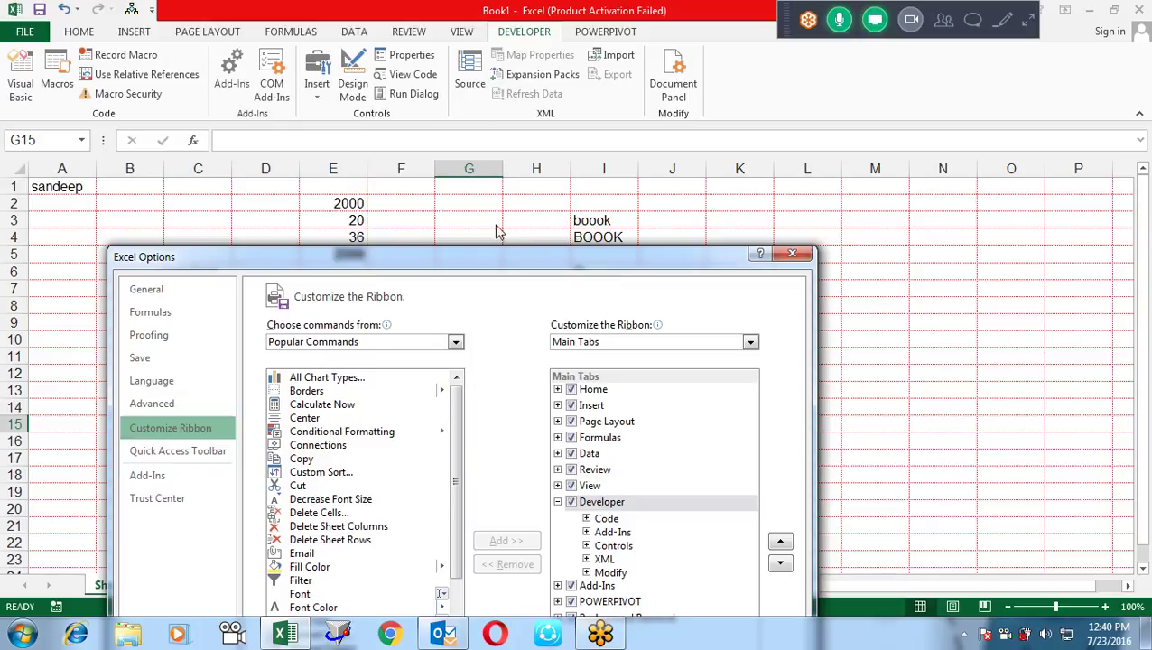
left_click_drag(497, 264, 427, 50)
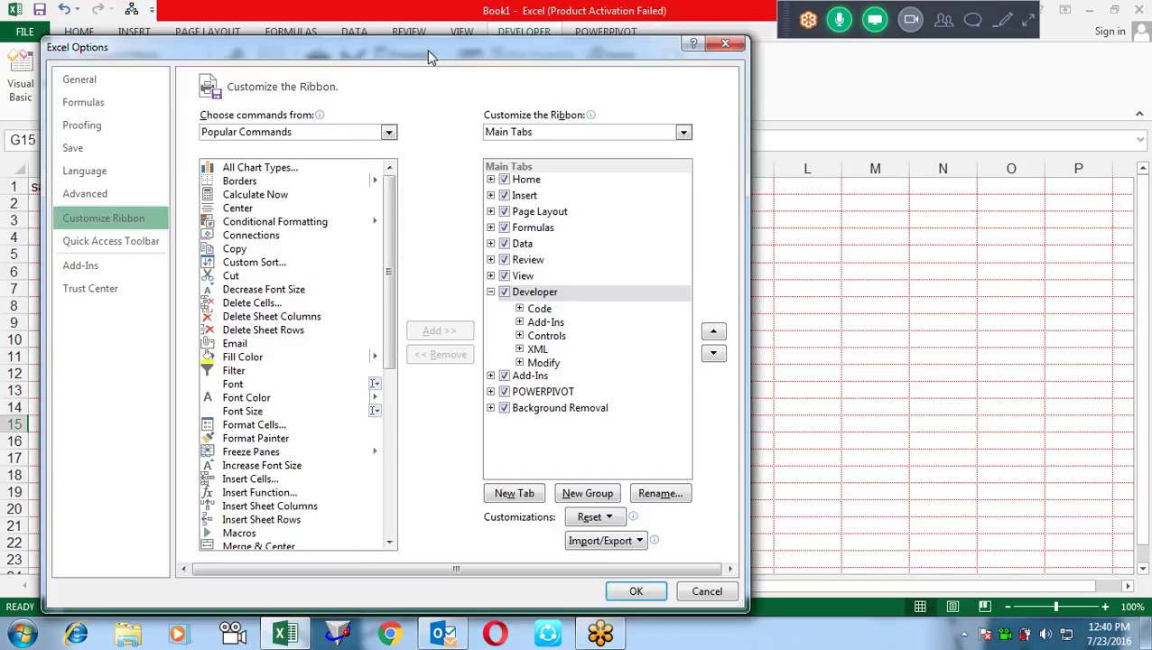
left_click(95, 79)
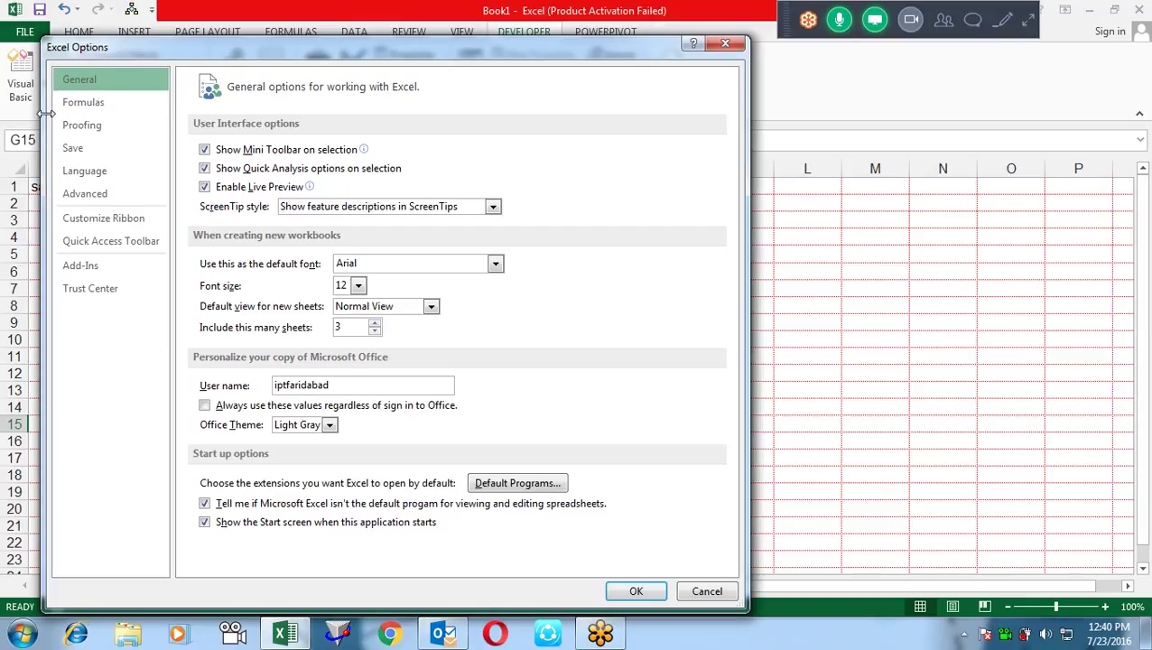
left_click(142, 220)
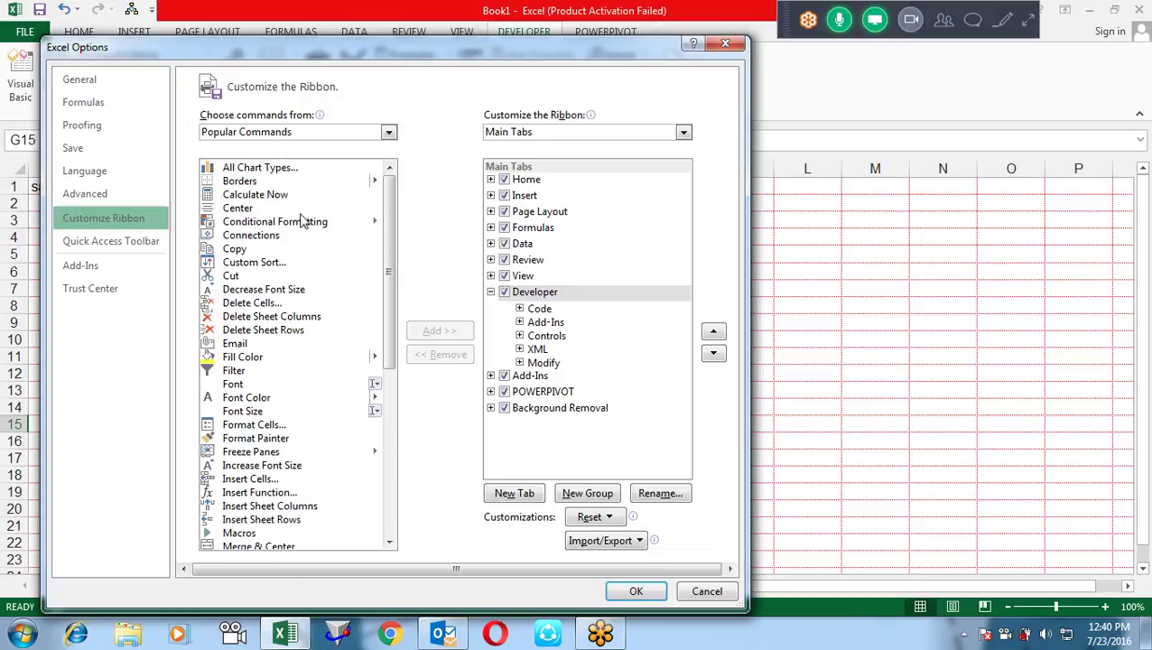
Expand the Developer tab and its Code group, collapse them, and select Custom Sort
left_click(504, 293)
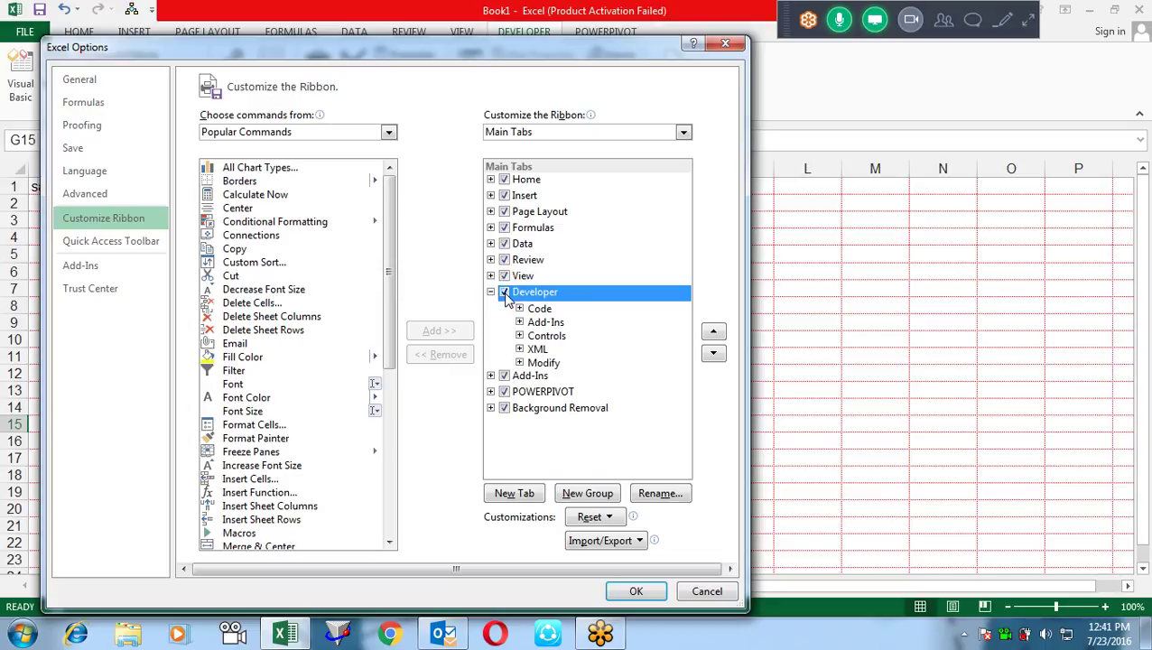
left_click(490, 291)
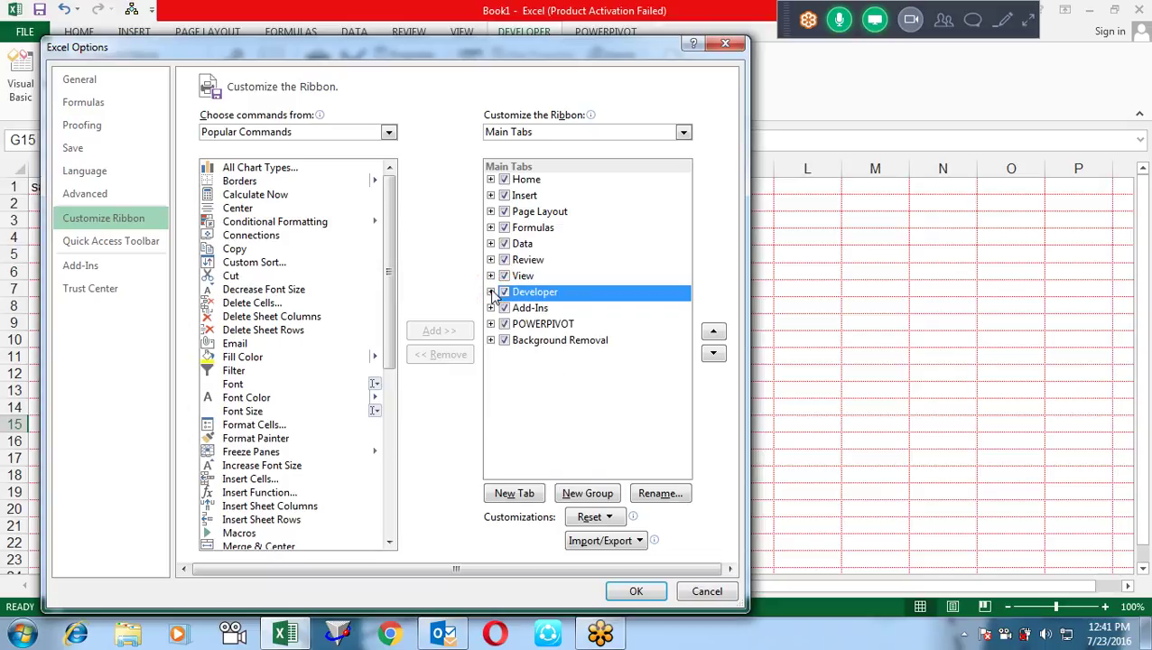
left_click_drag(495, 43, 787, 68)
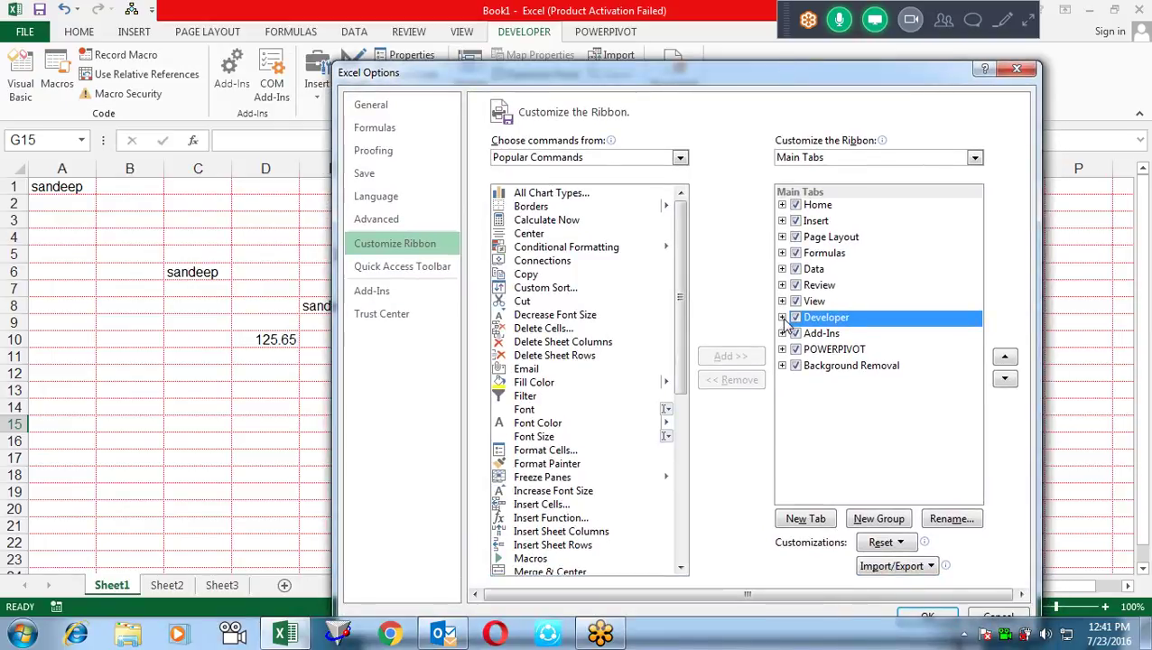
left_click(782, 317)
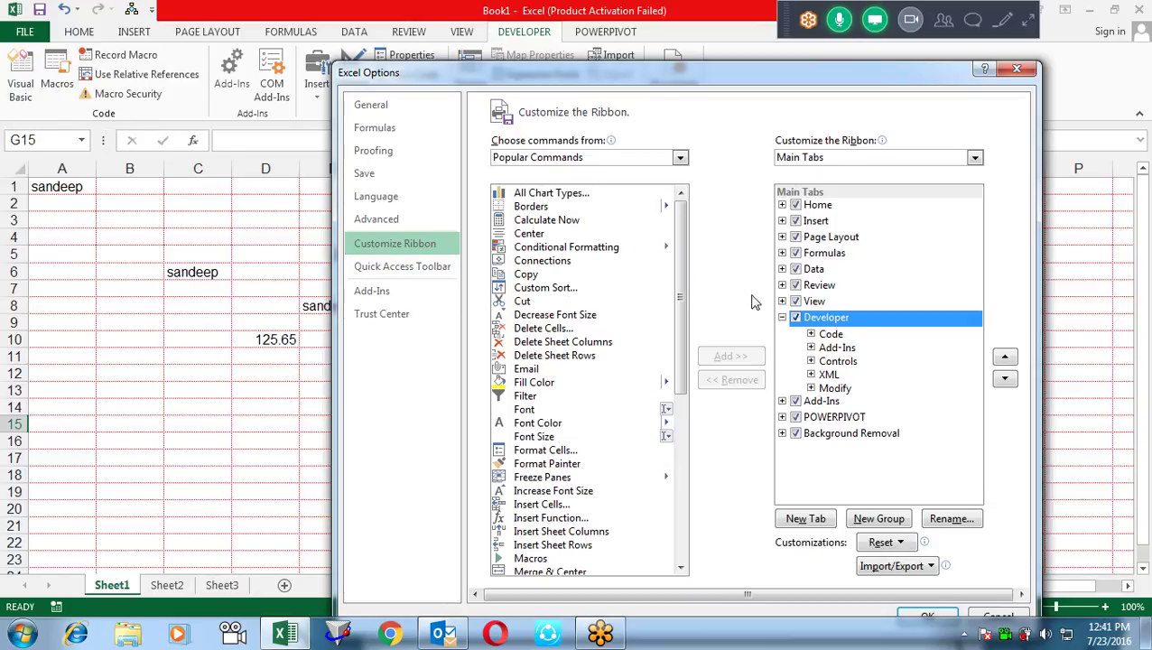
left_click(811, 334)
left_click(782, 317)
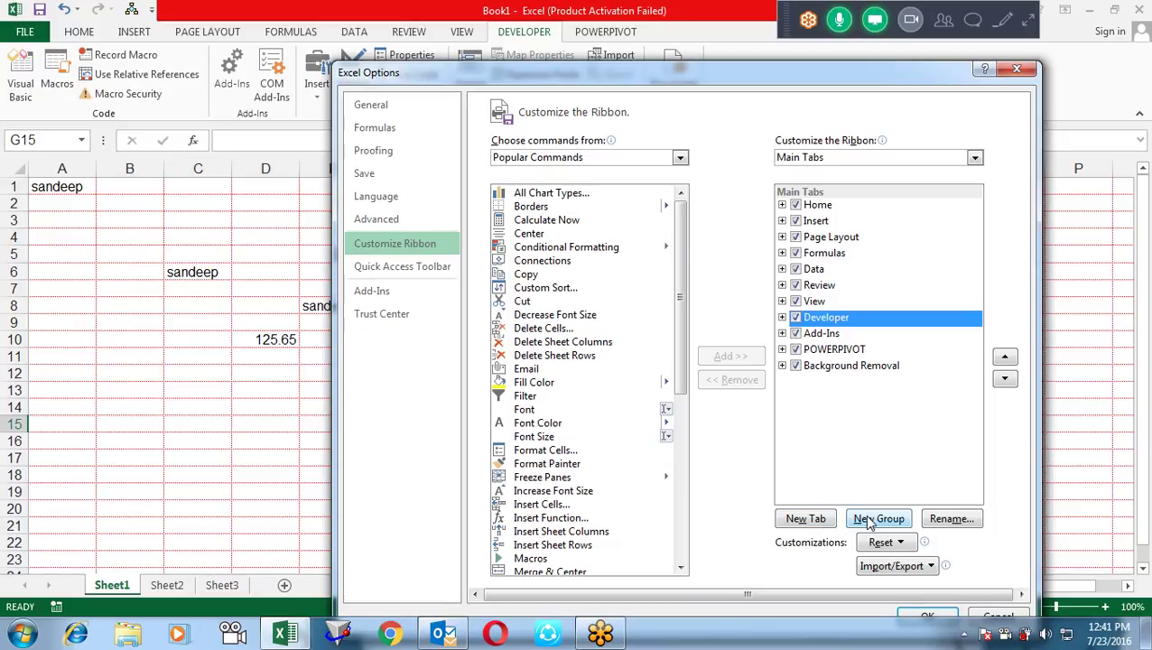
left_click(560, 289)
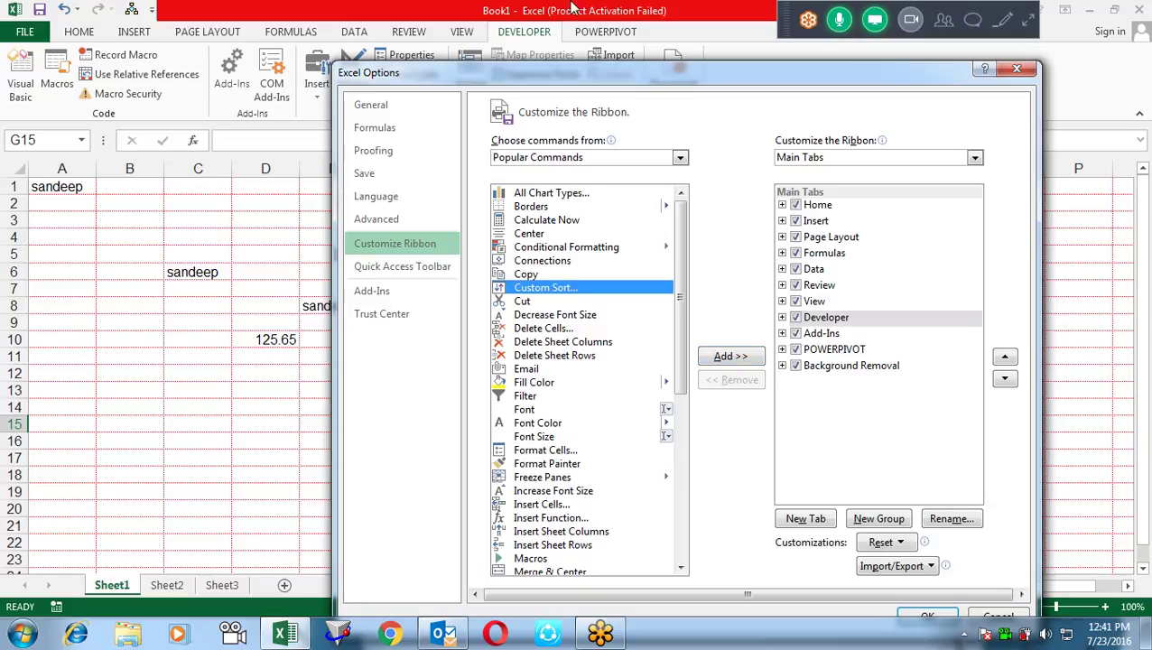
Browse All Commands, File Tab and Macros categories, then go to Quick Access Toolbar settings
left_click(682, 159)
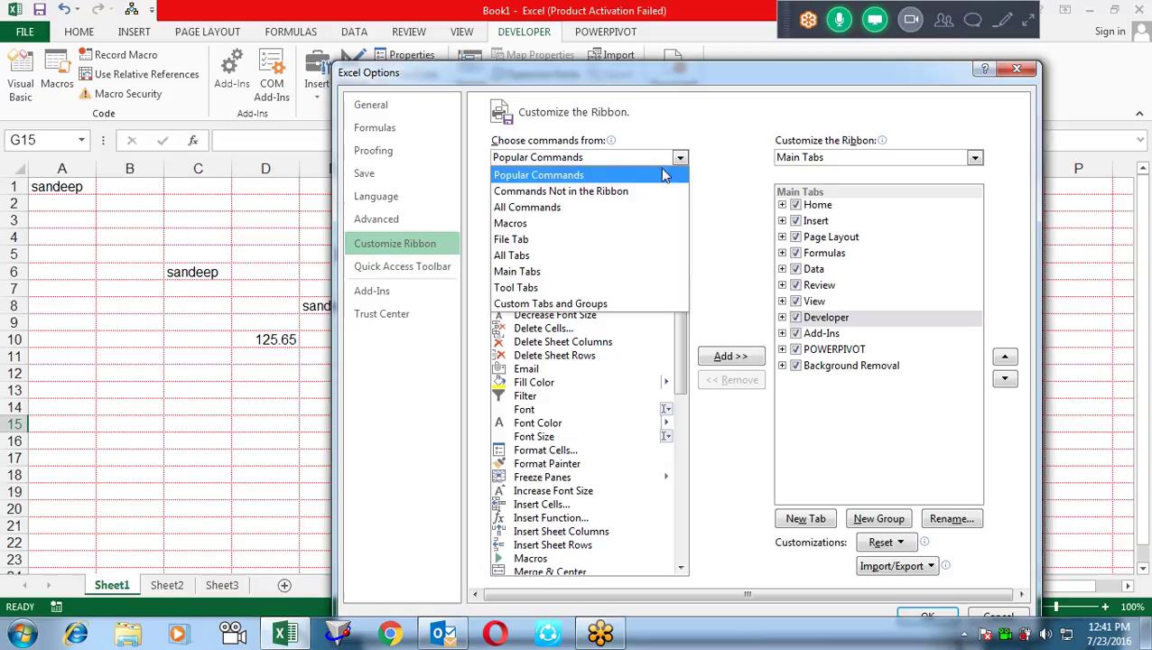
left_click(582, 208)
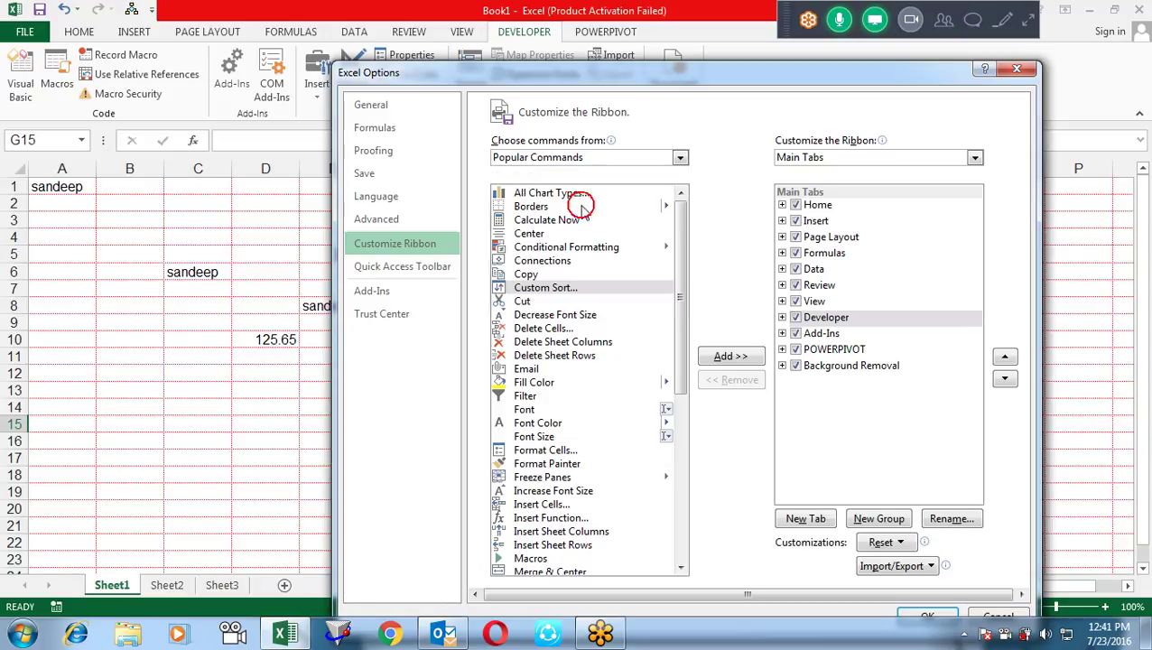
left_click(678, 160)
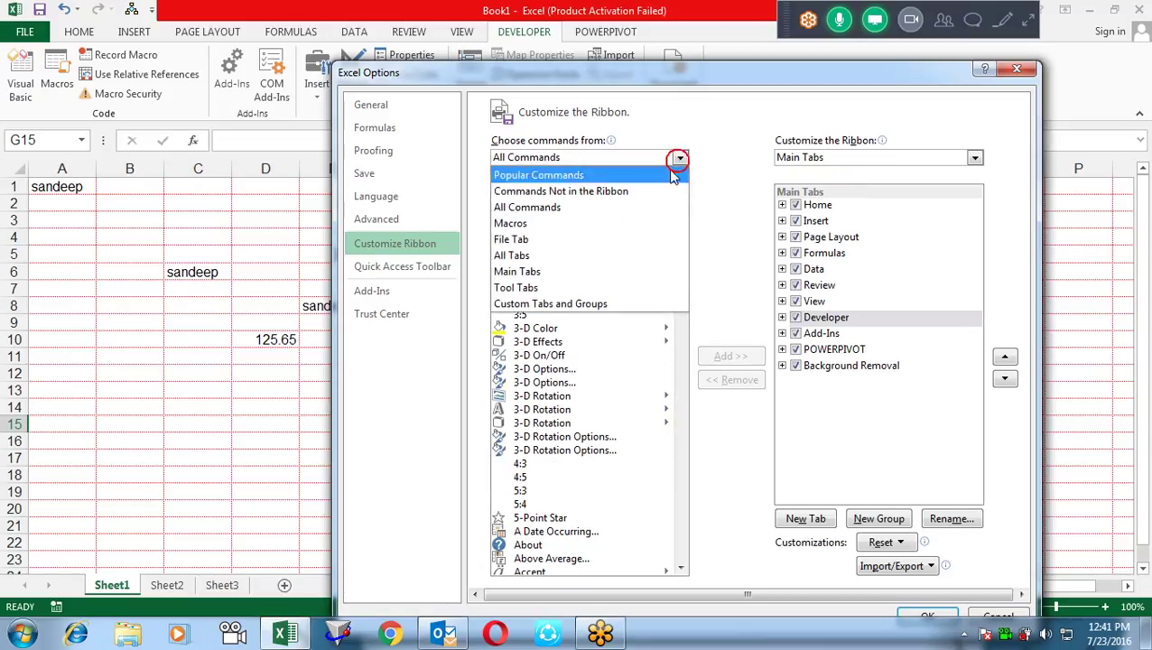
left_click(573, 241)
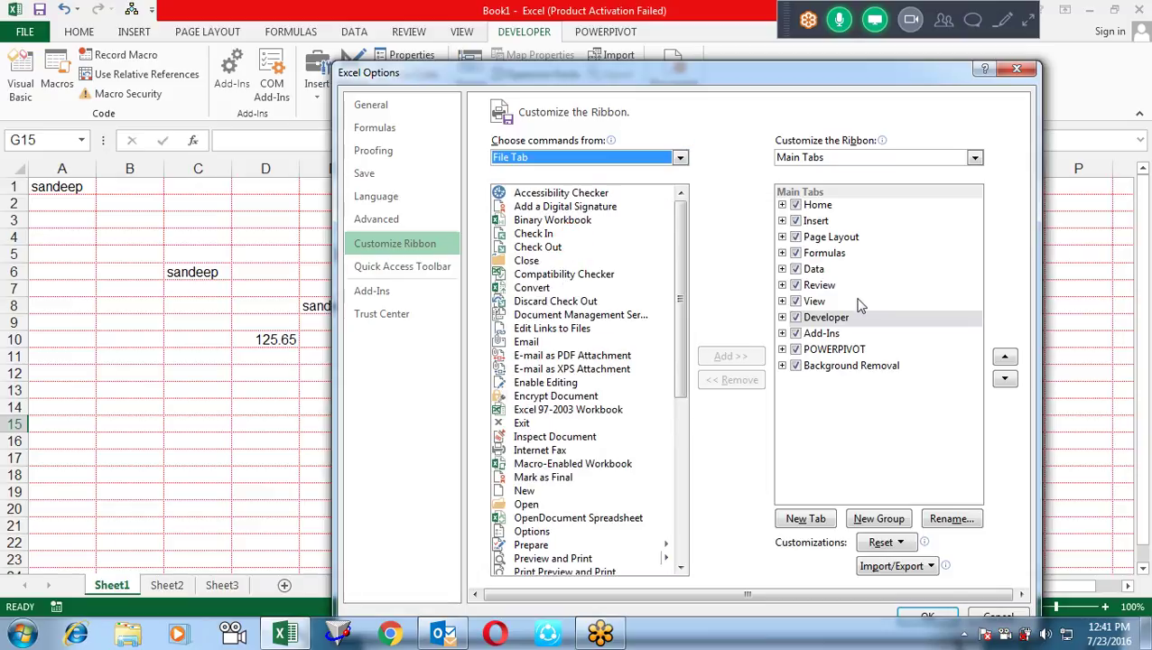
left_click(679, 159)
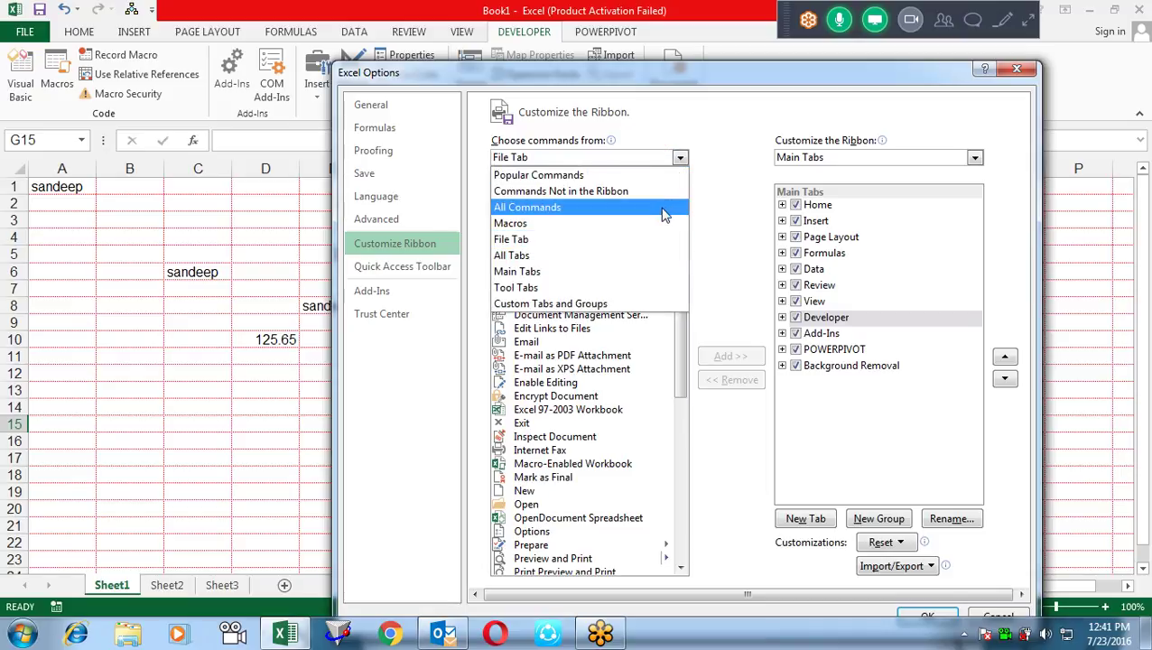
left_click(639, 226)
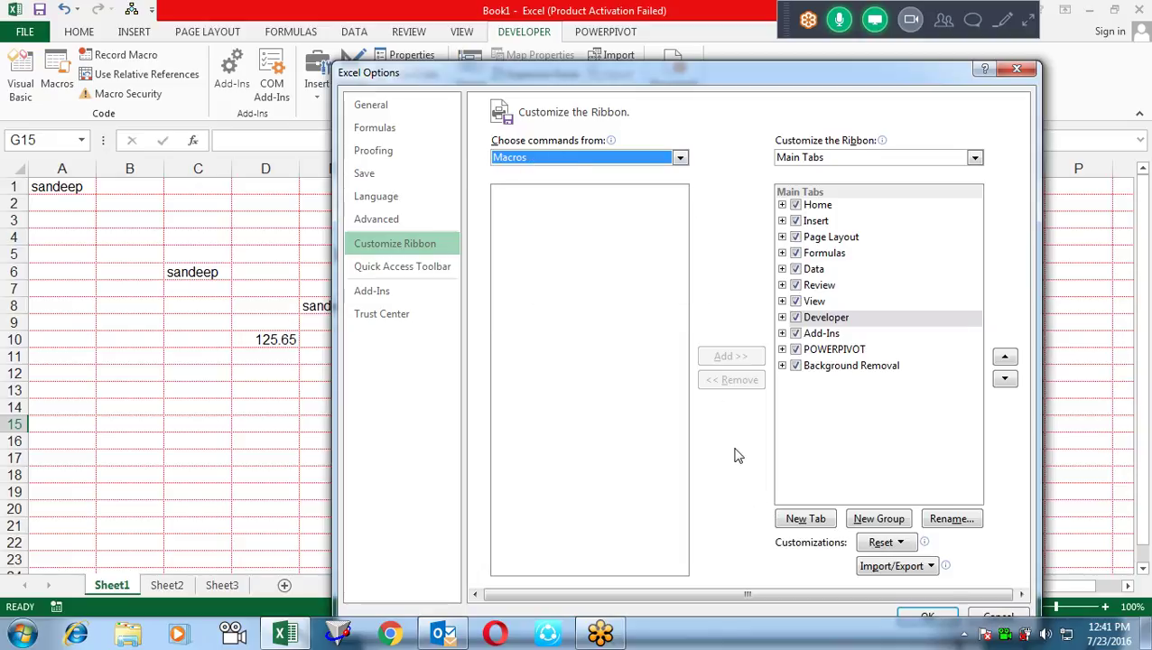
left_click(423, 271)
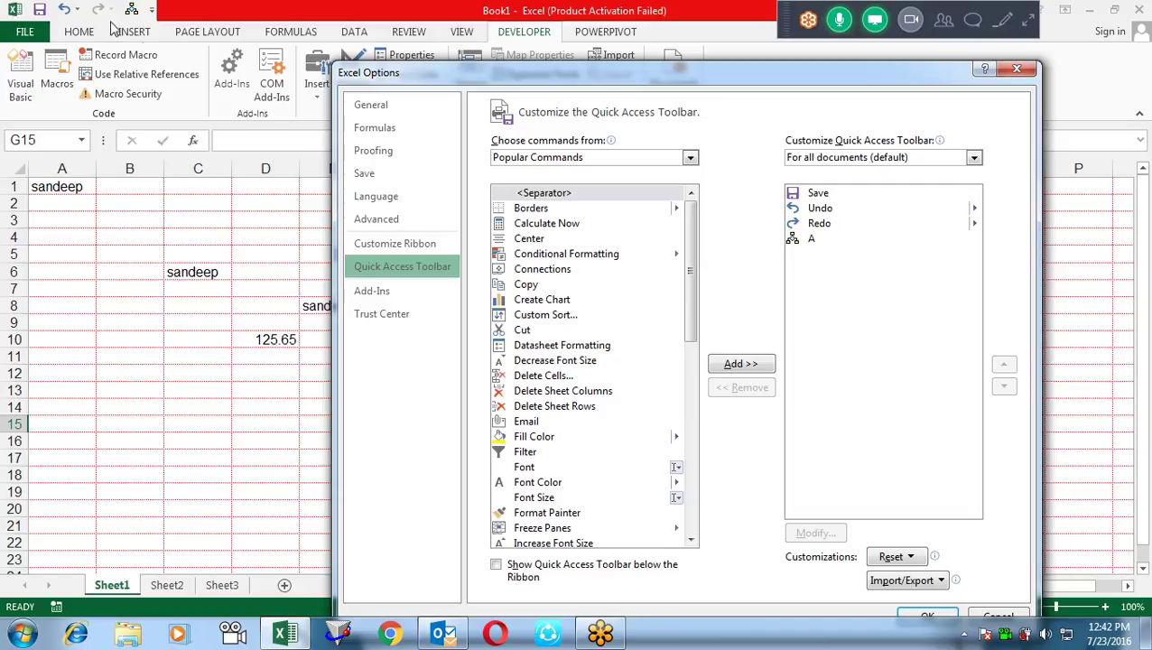
Remove macro A from the Quick Access Toolbar list and apply with OK
left_click(650, 158)
left_click(649, 158)
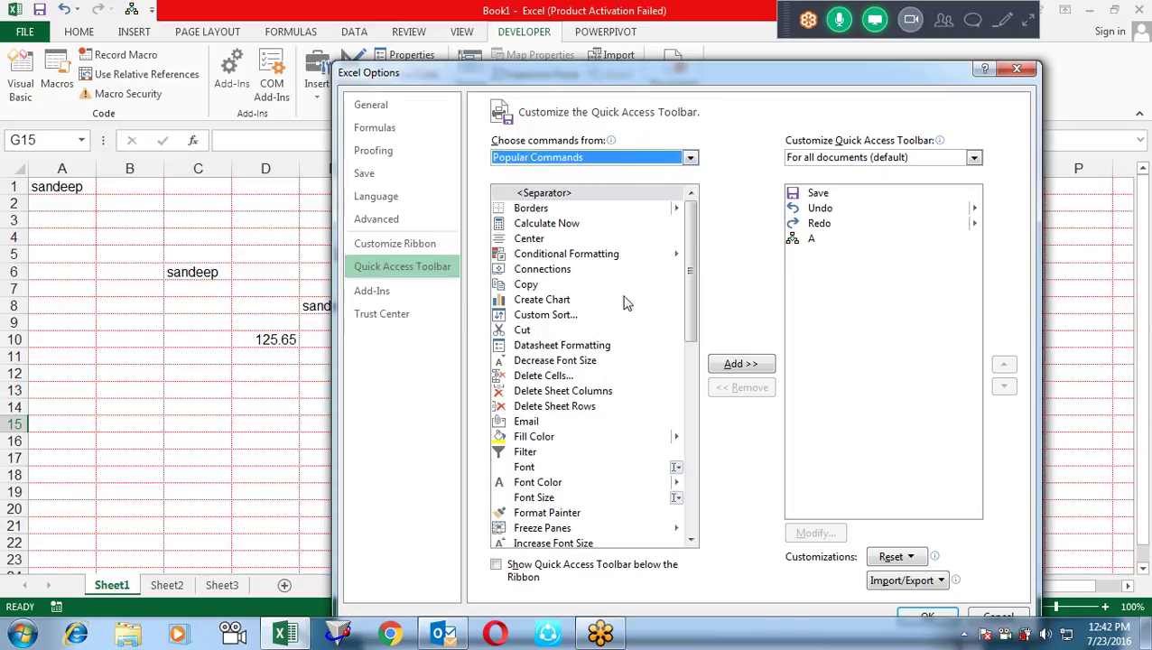
left_click(813, 239)
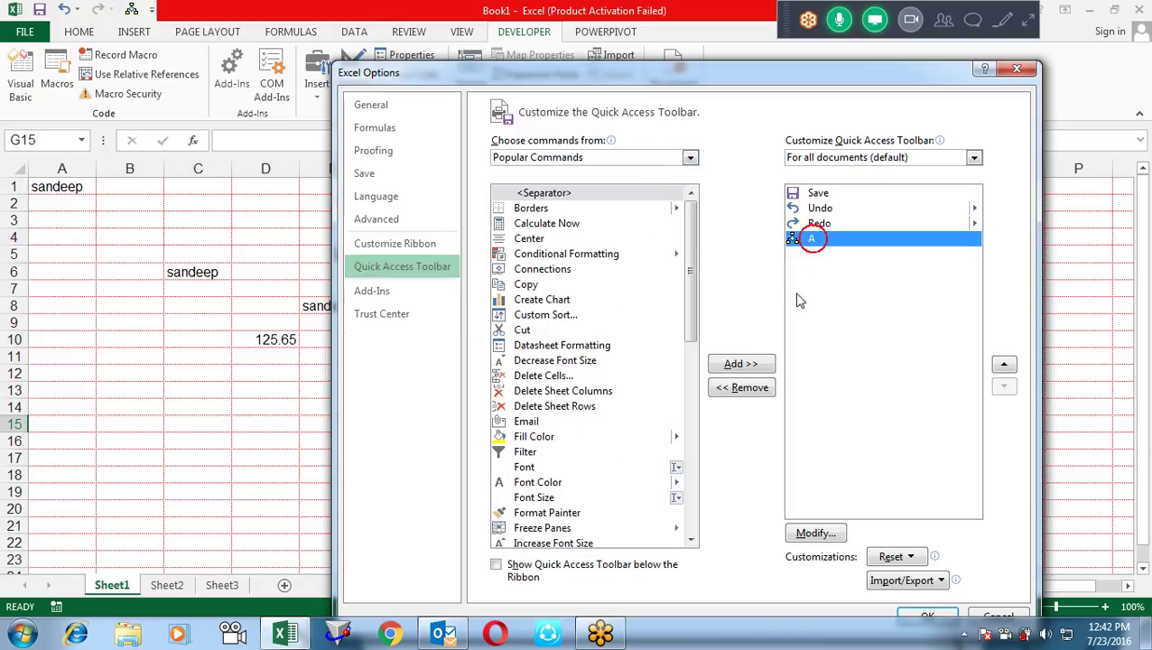
left_click(757, 388)
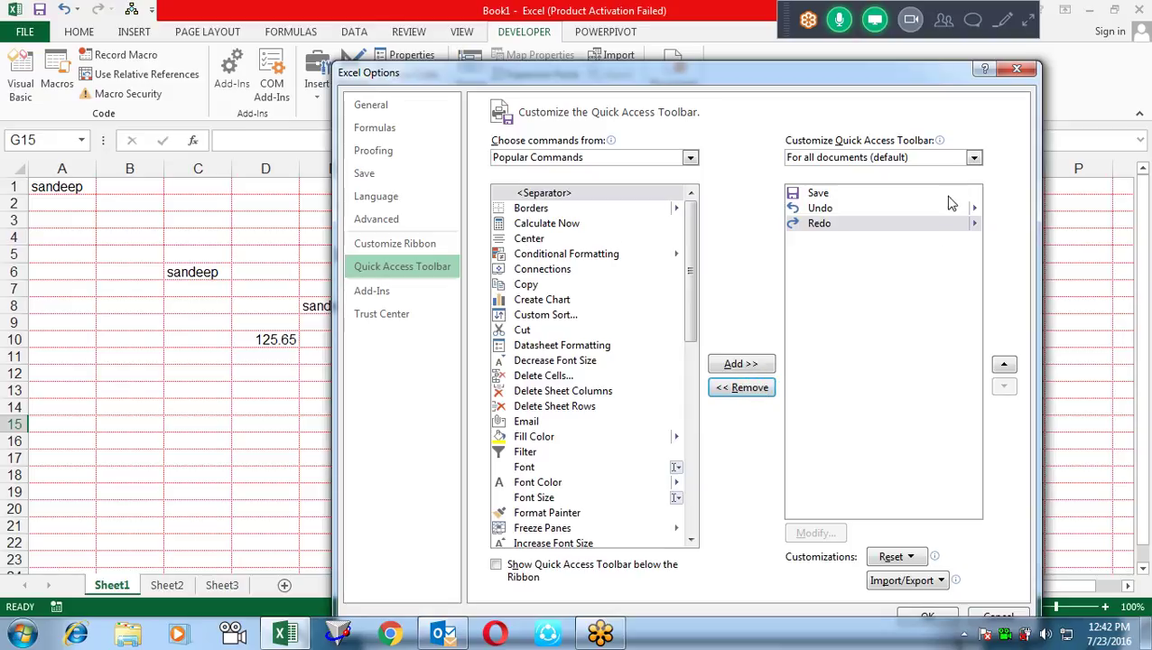
left_click(935, 618)
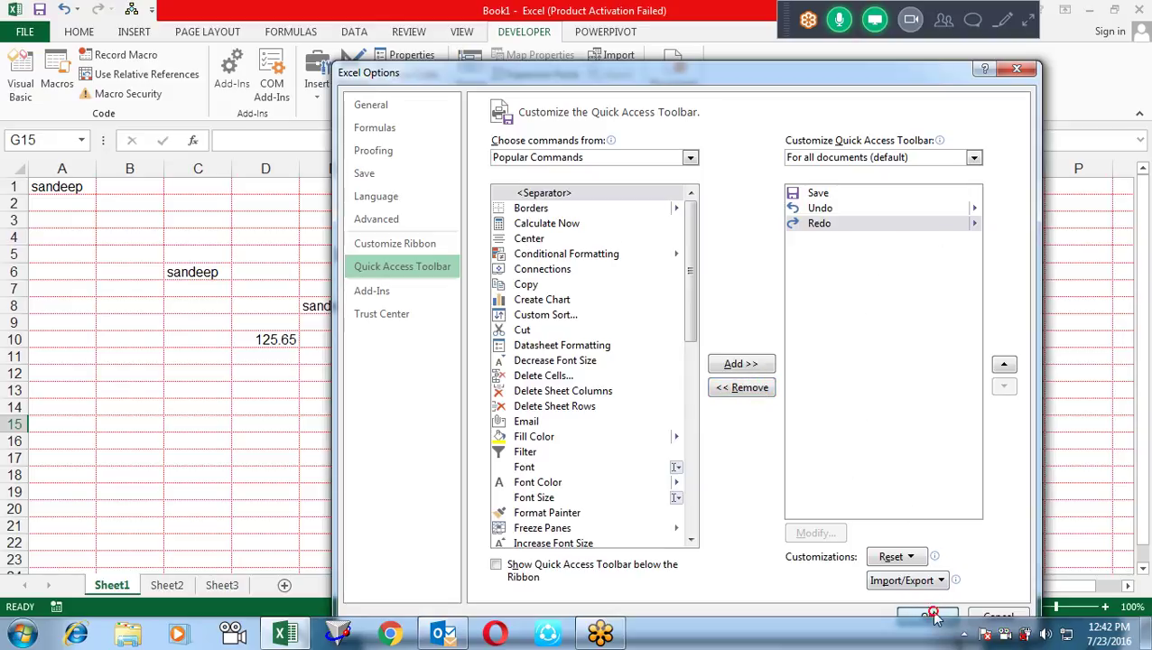
Open the Excel Add-ins manager from File > Options > Add-Ins
left_click(4, 34)
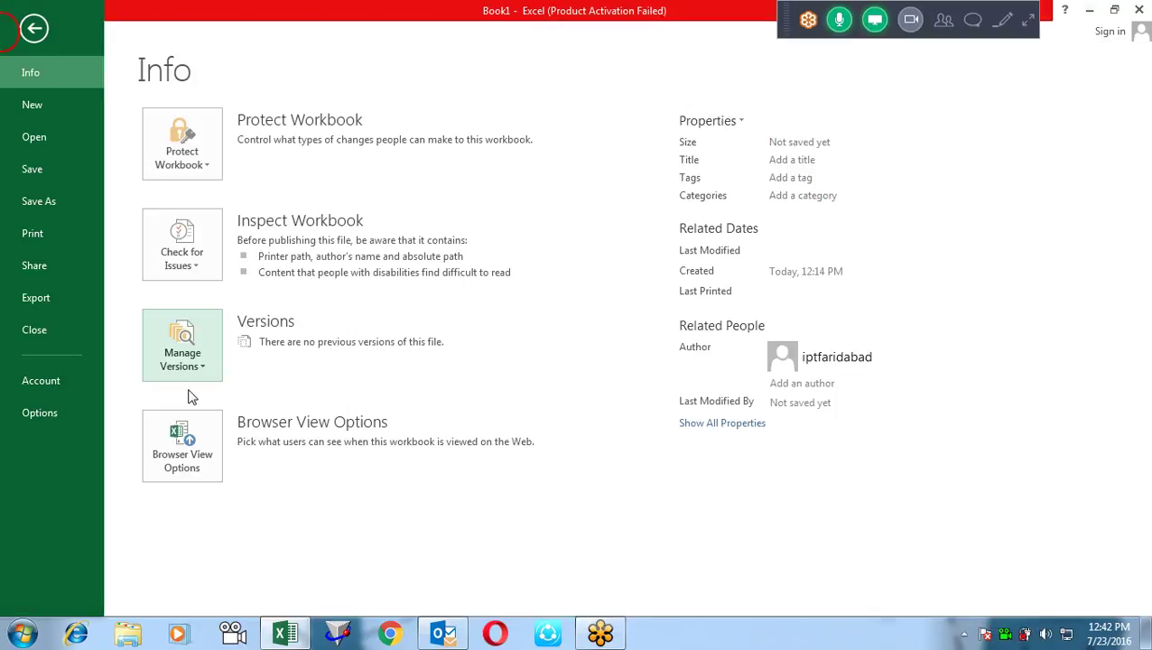
left_click(63, 422)
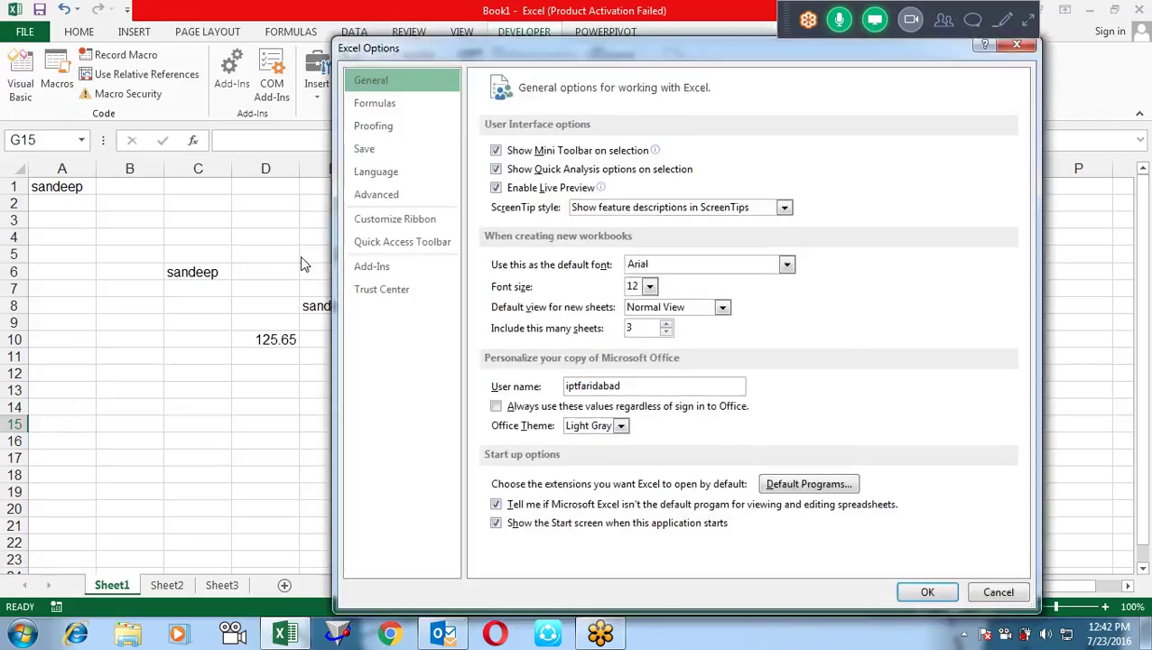
left_click(418, 268)
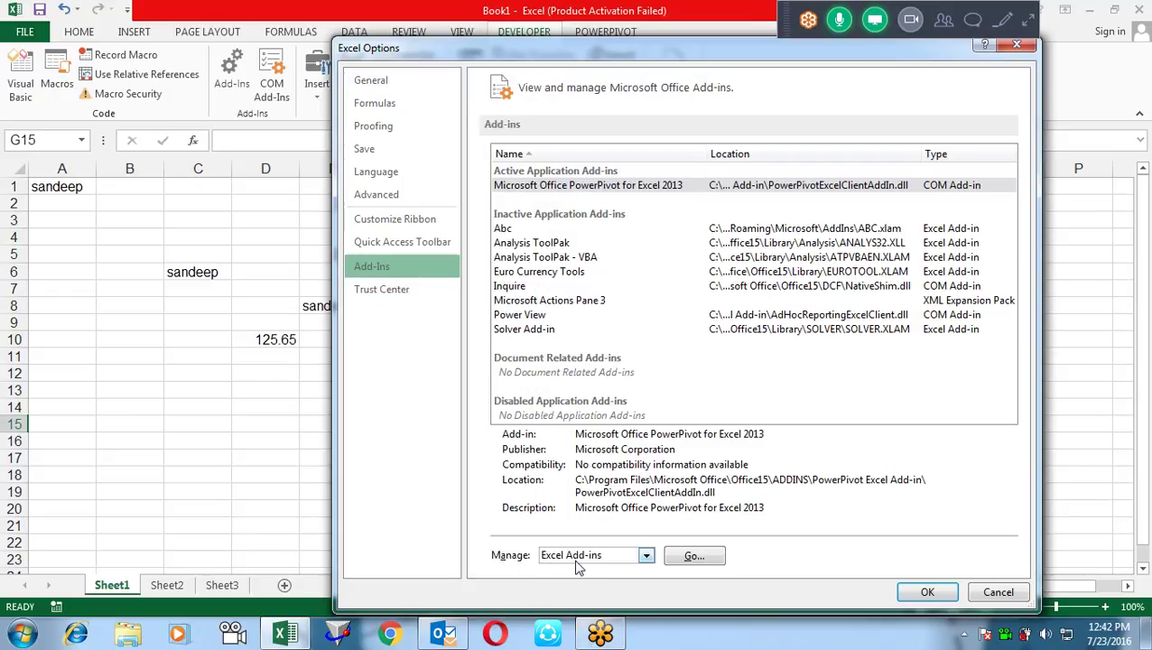
left_click(690, 556)
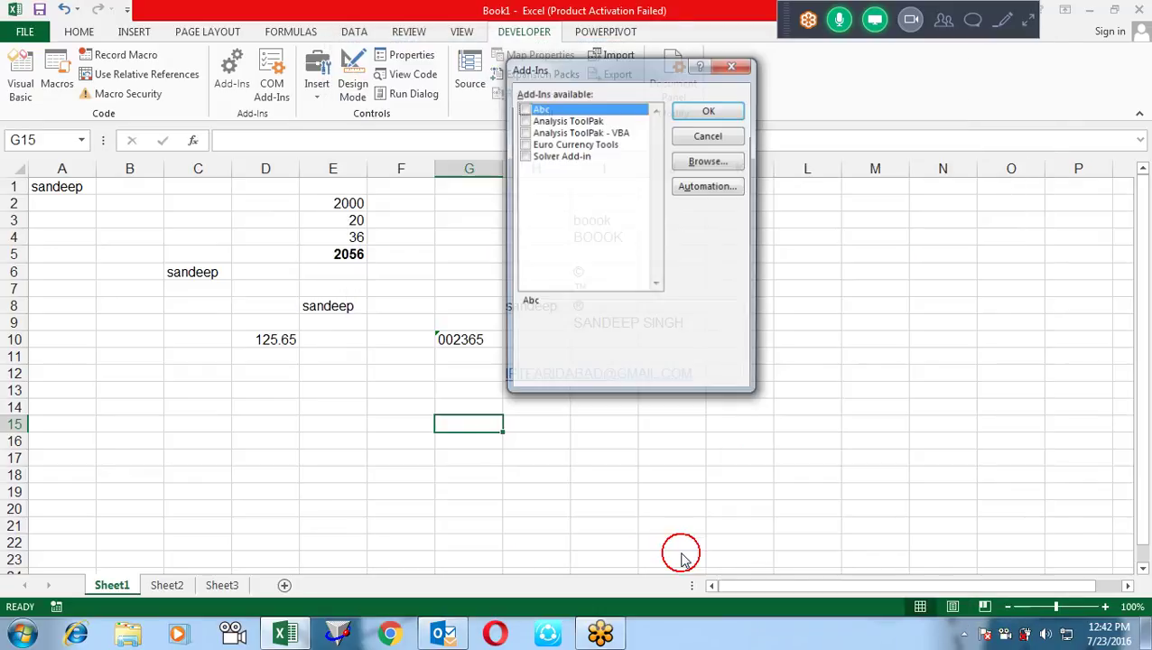
Browse to the ABC add-in file, replace the existing copy, and enable Abc
left_click(710, 164)
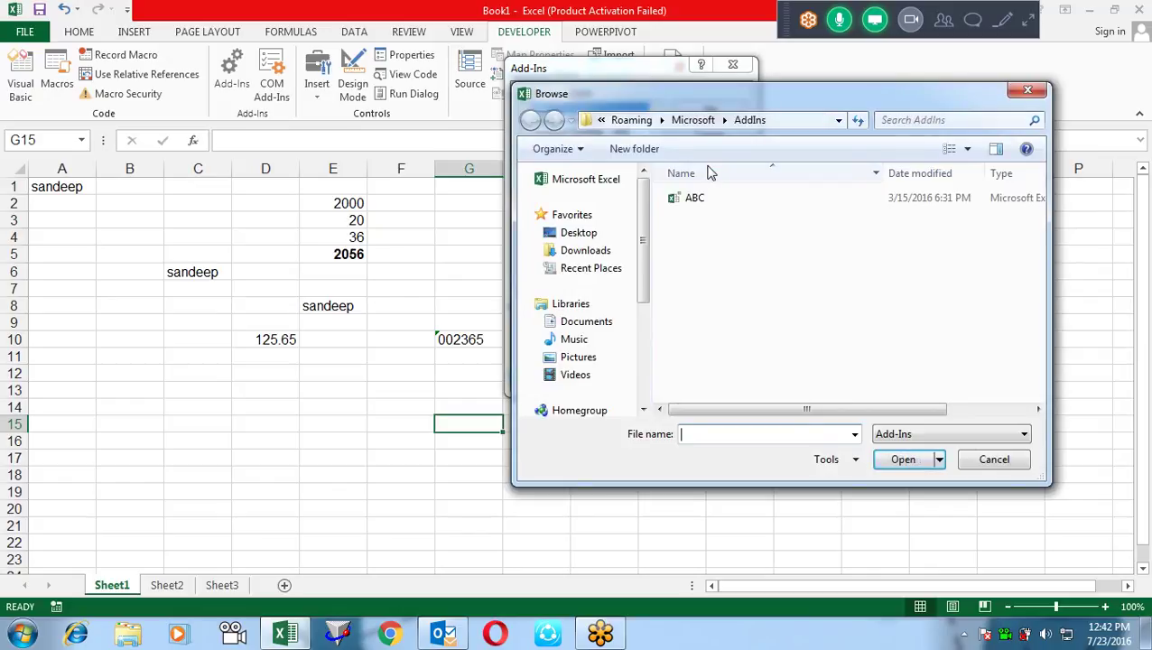
left_click(692, 201)
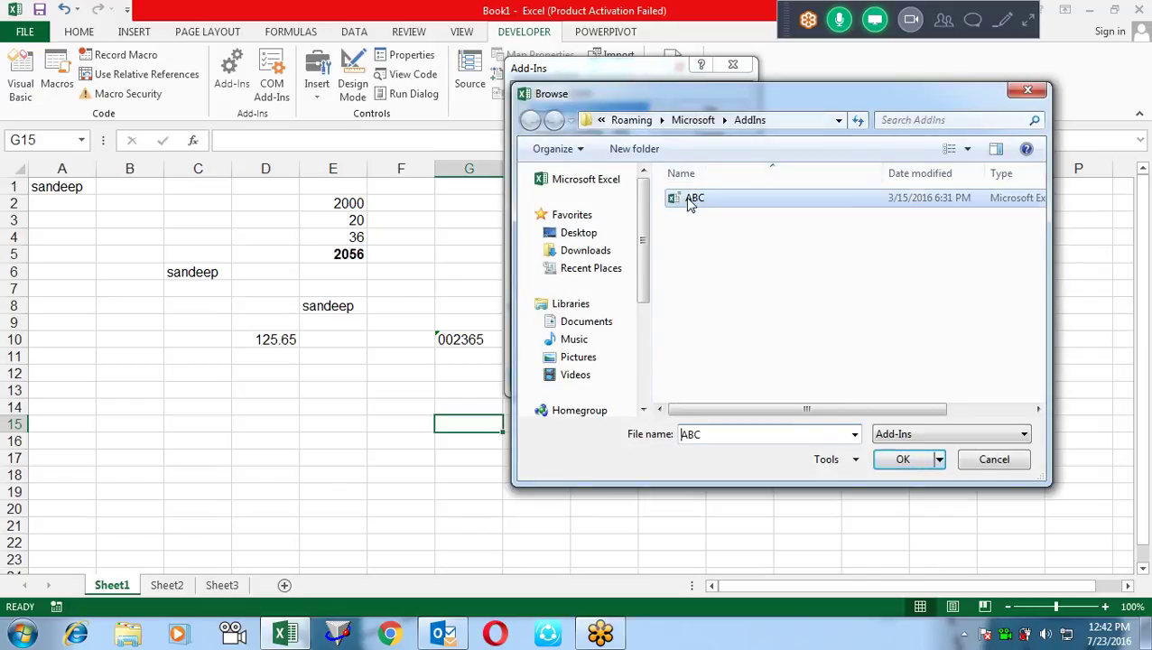
left_click(888, 459)
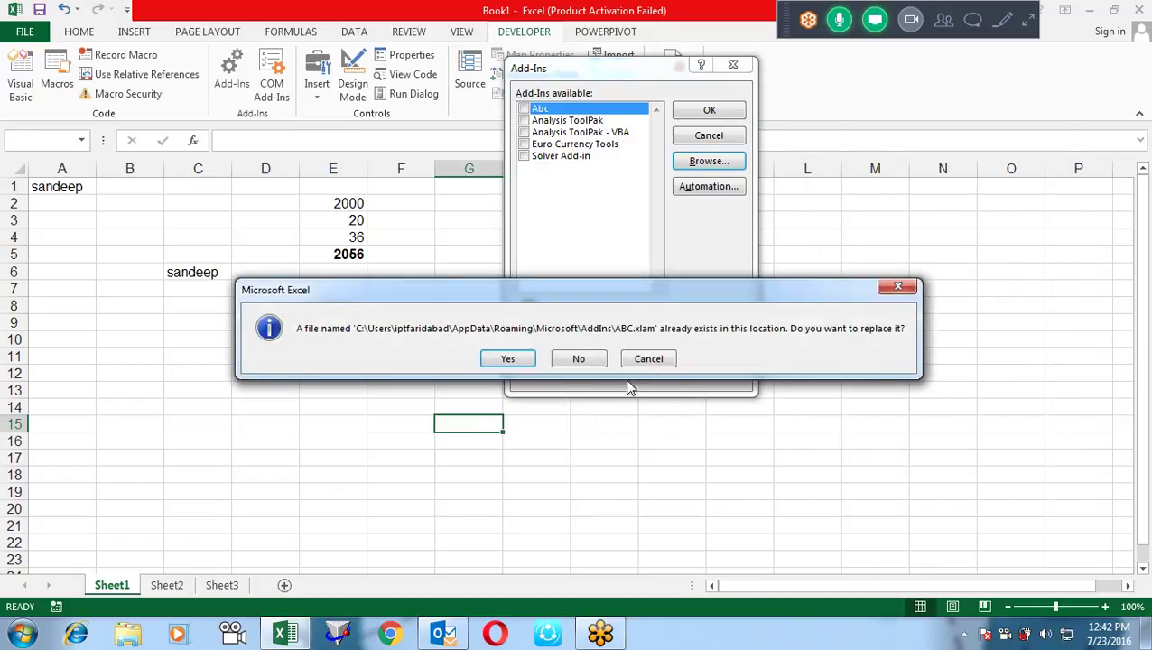
left_click(511, 355)
left_click(709, 109)
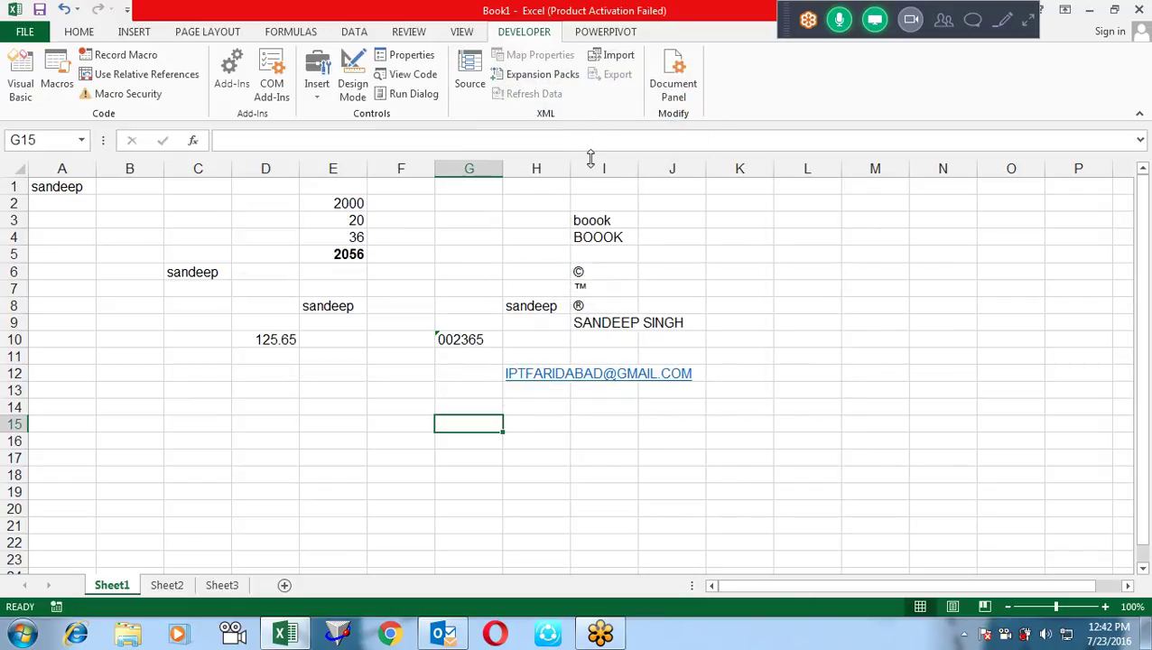
key("alt+f")
Open the Quick Access Toolbar page of Excel Options
key("t")
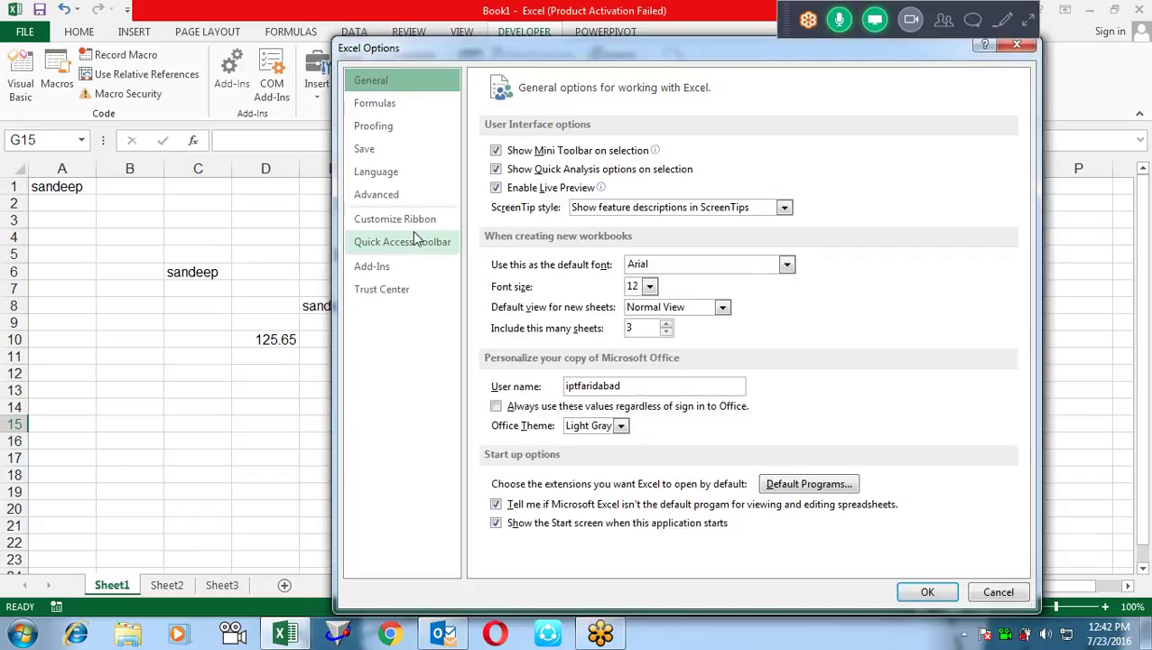
left_click(411, 221)
left_click(425, 244)
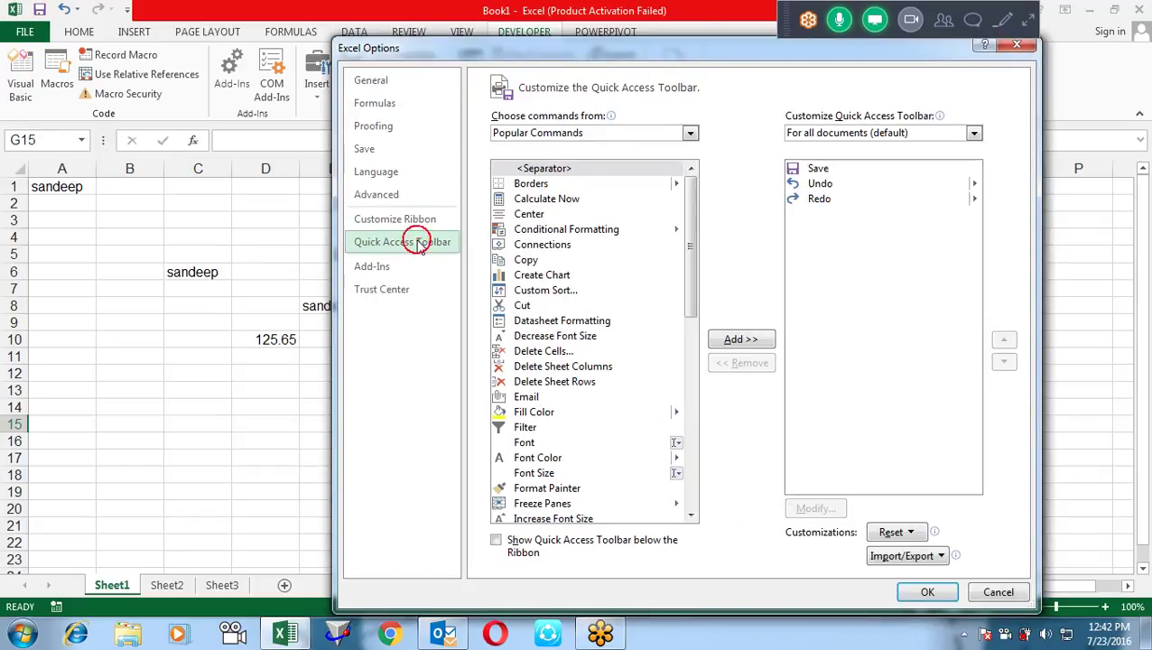
Add macro A from Macros to the Quick Access Toolbar, run it, and dismiss hELLO
left_click(632, 132)
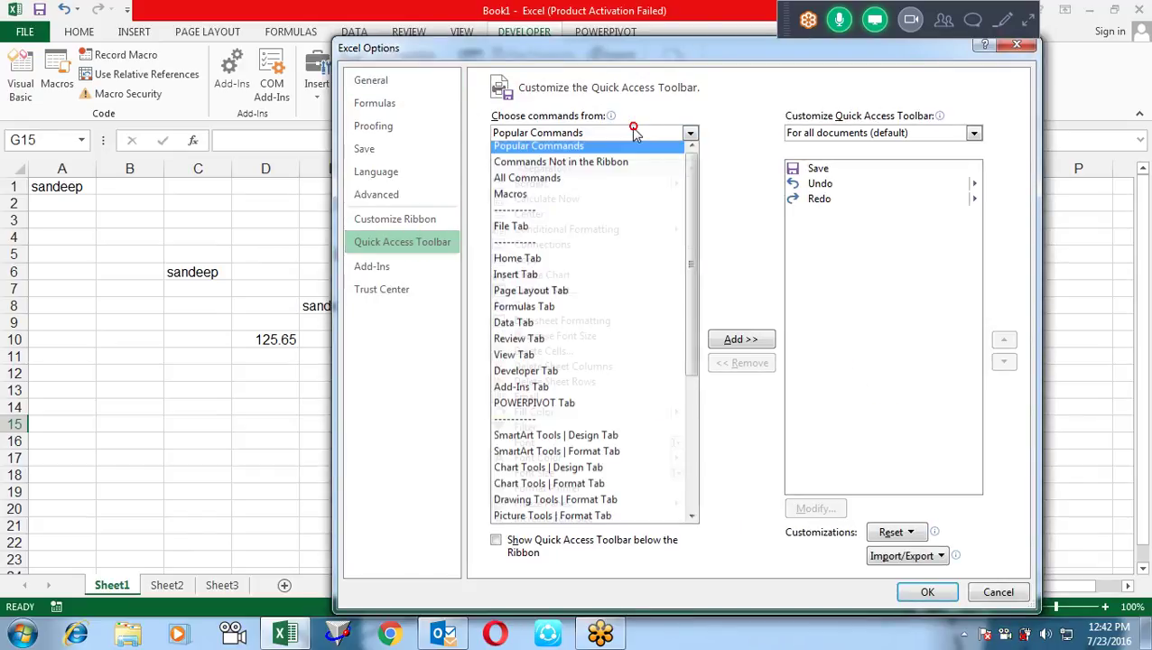
left_click(585, 200)
left_click(524, 185)
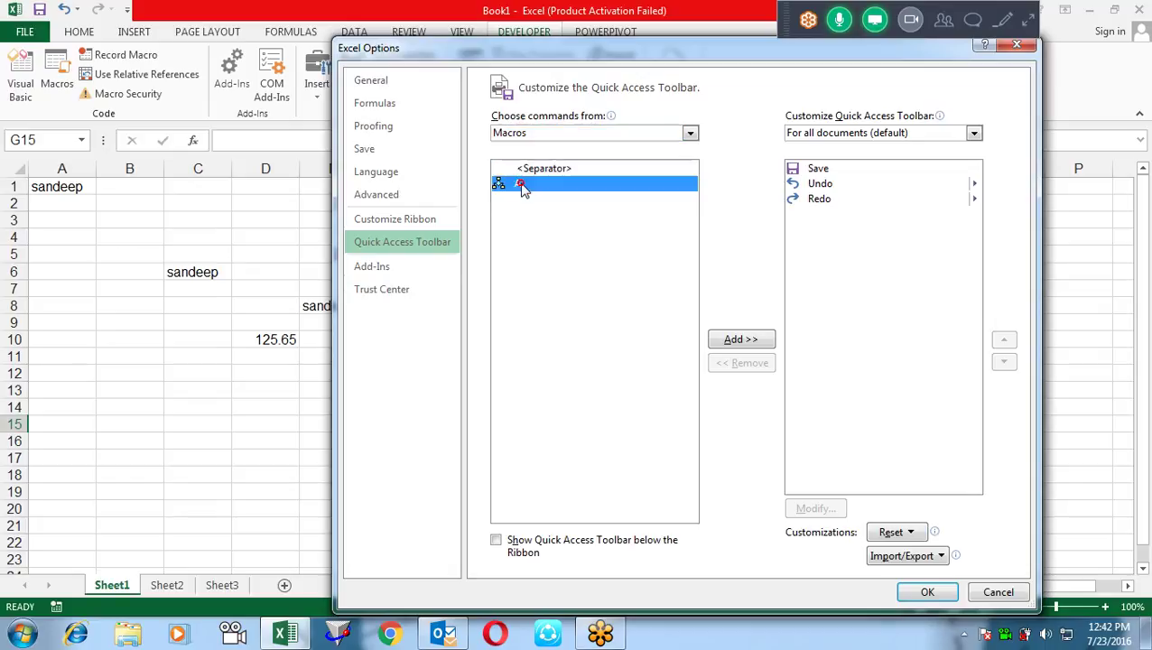
left_click(747, 343)
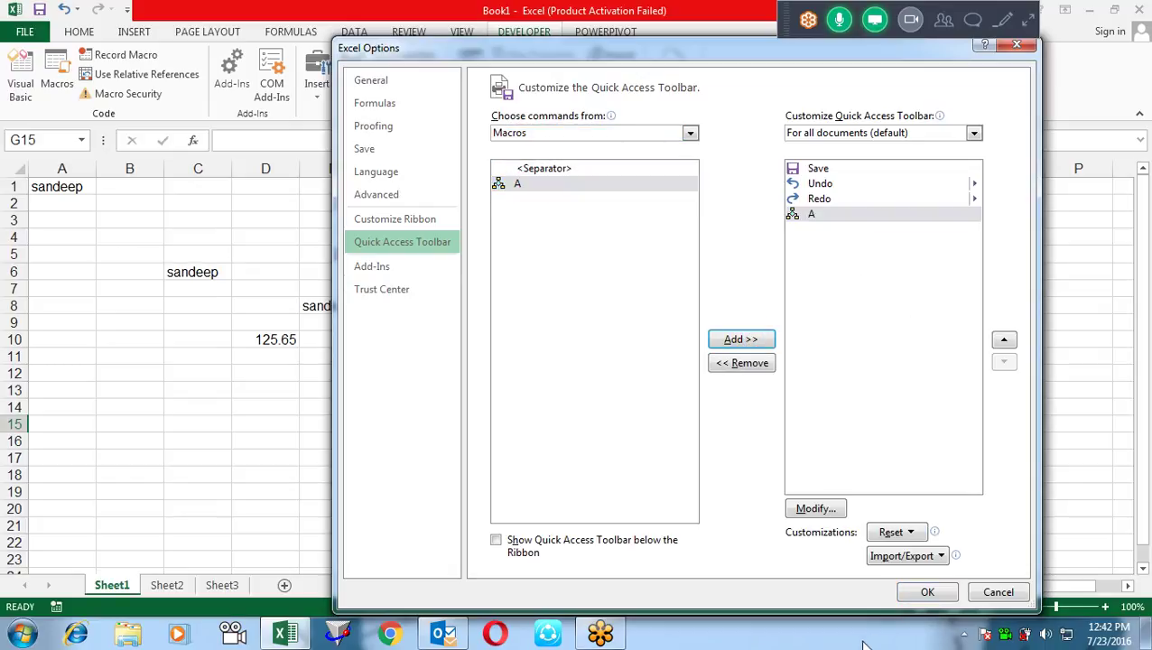
left_click(923, 591)
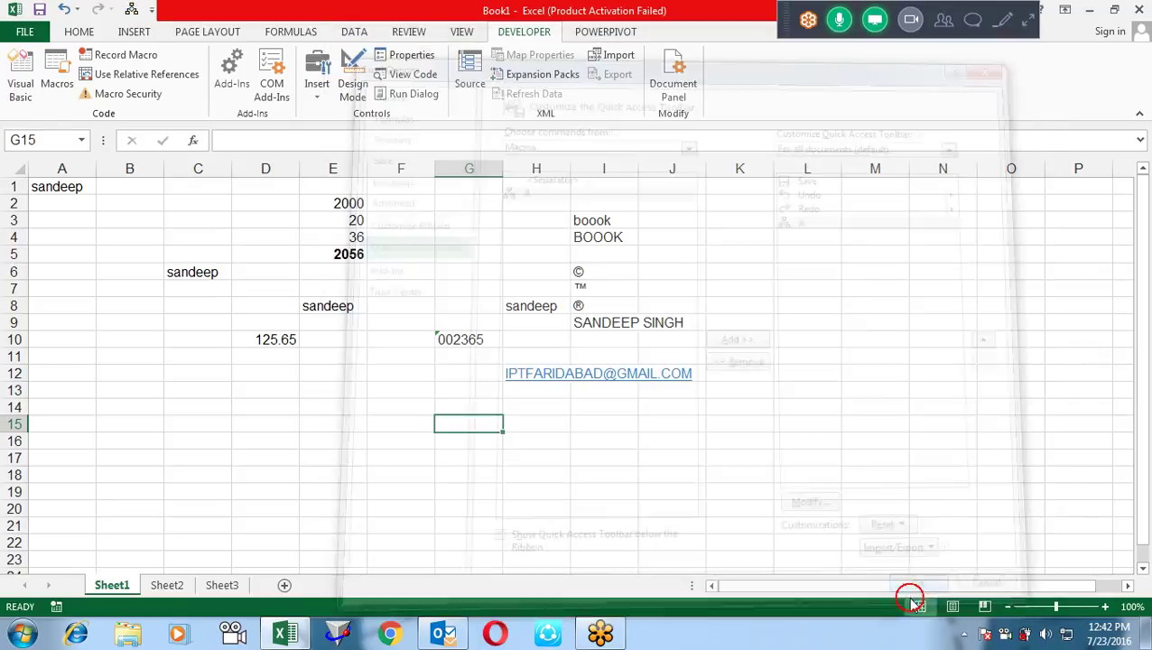
left_click(133, 9)
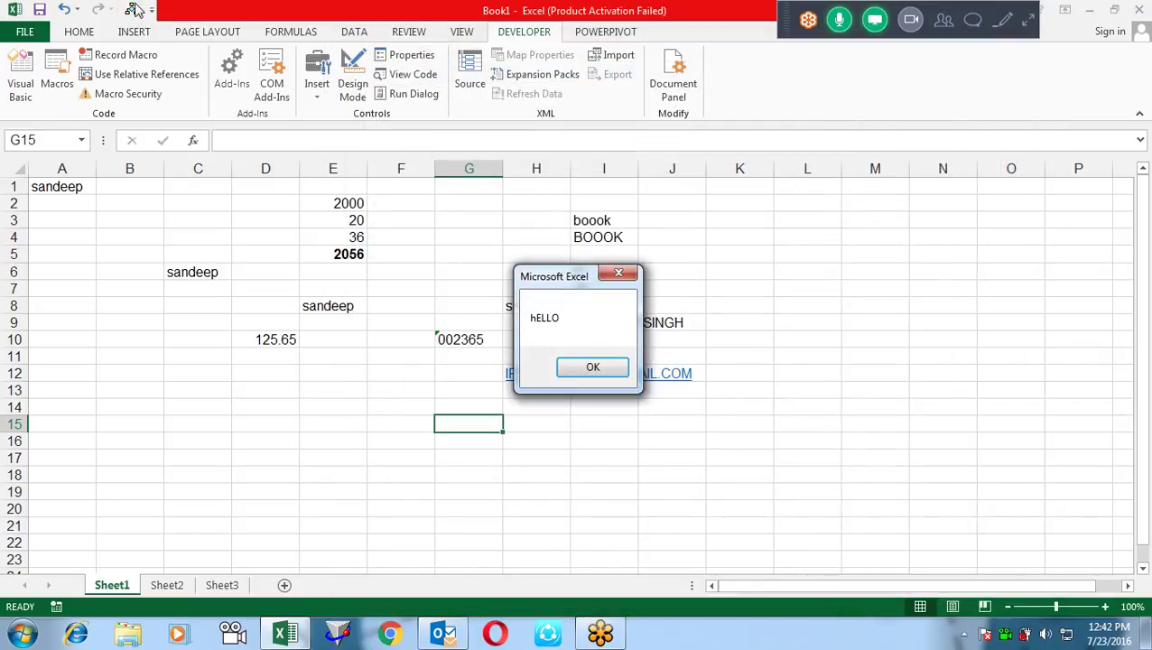
left_click(594, 368)
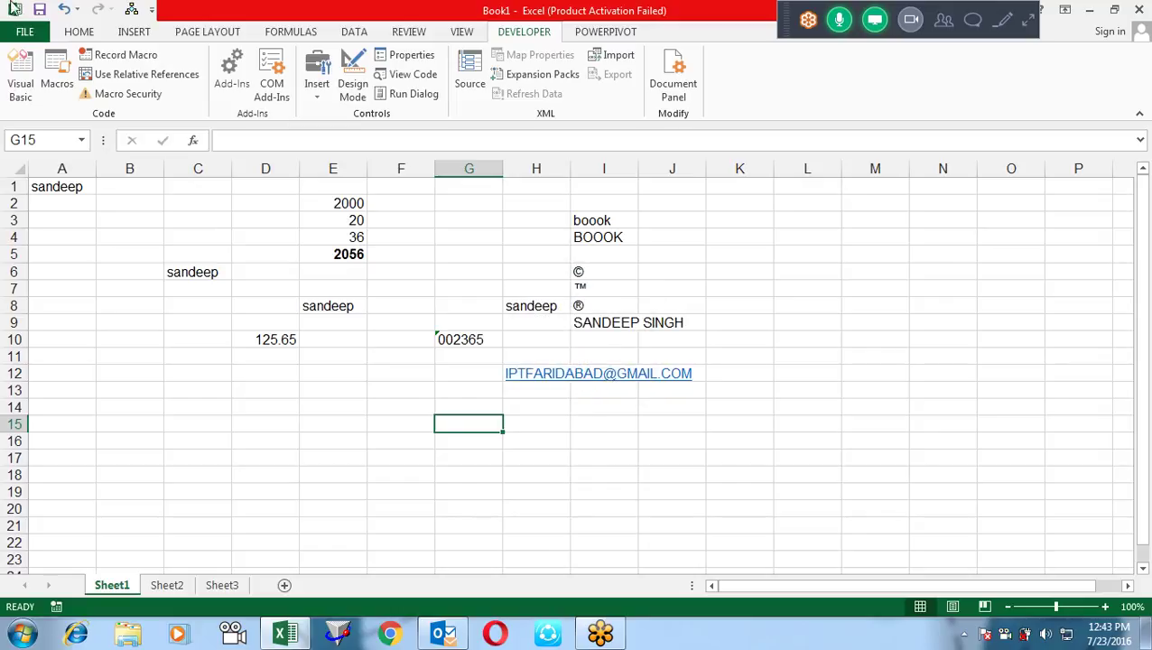
key("alt+f")
key("t")
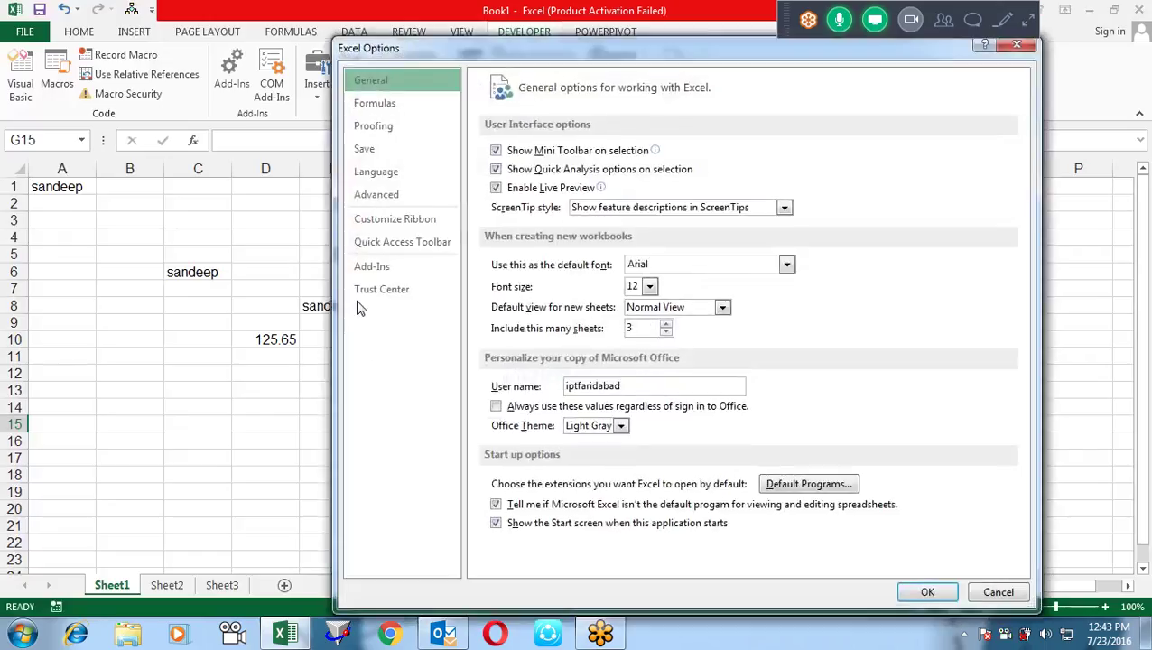
left_click(393, 273)
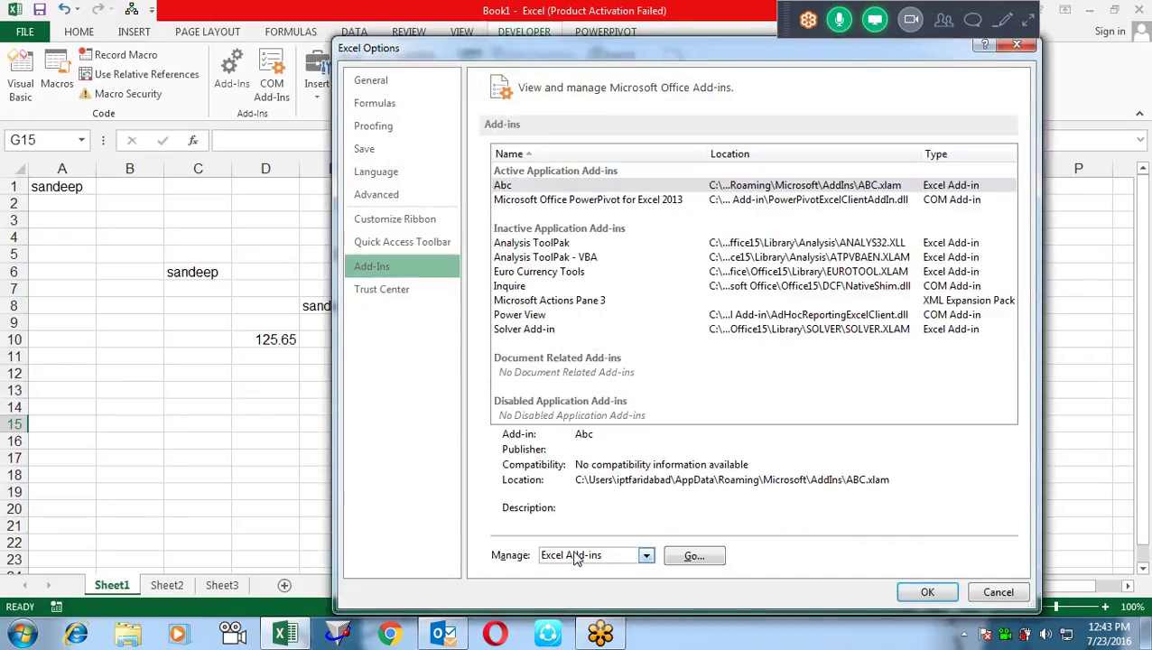
left_click(646, 557)
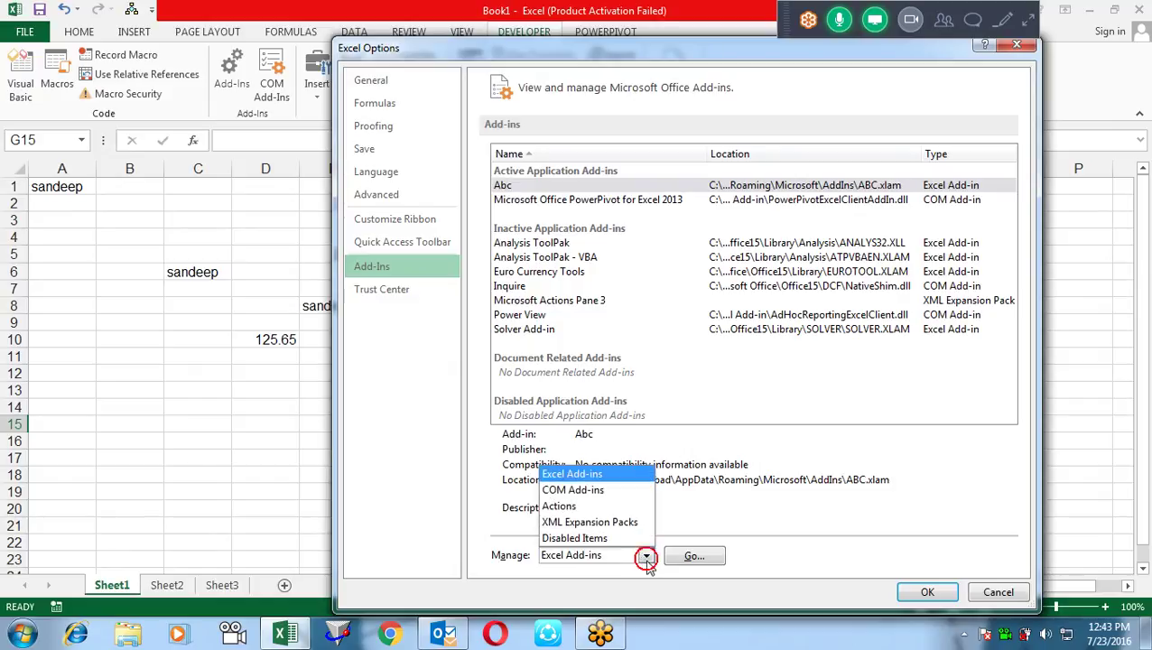
left_click(621, 501)
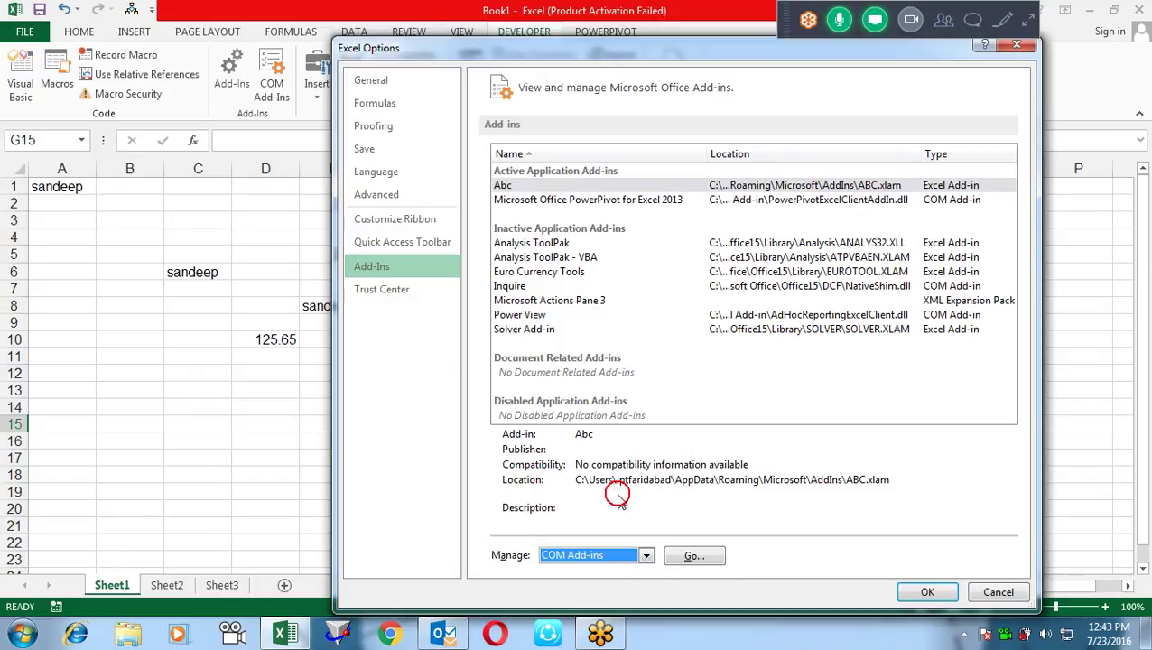
left_click(694, 556)
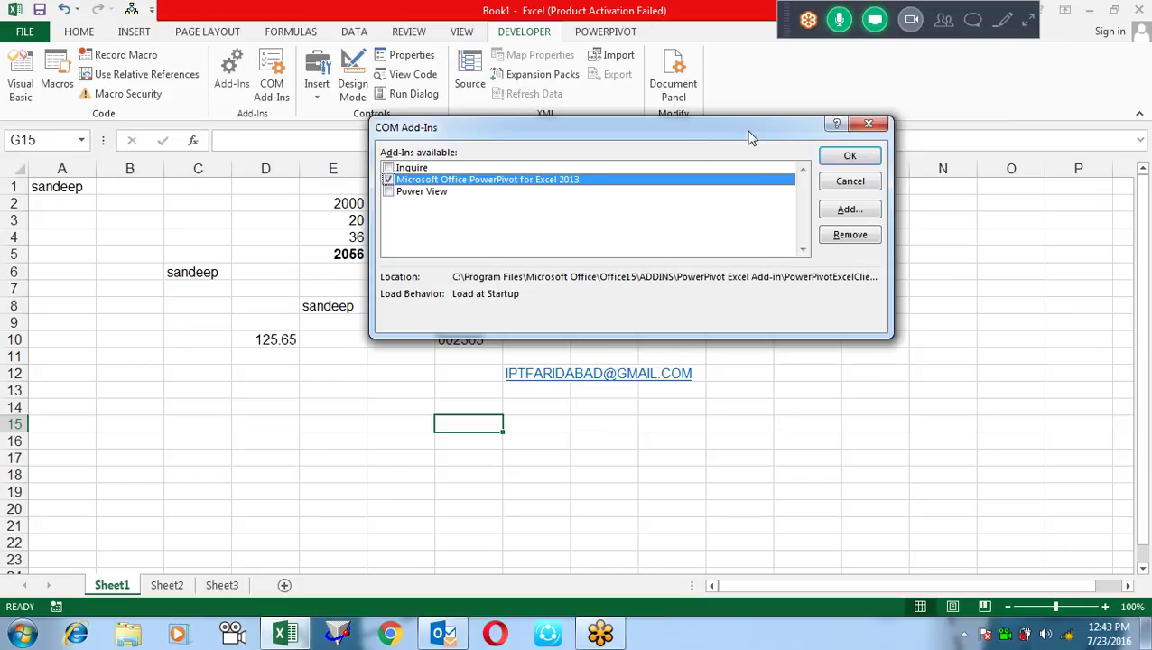
left_click(850, 157)
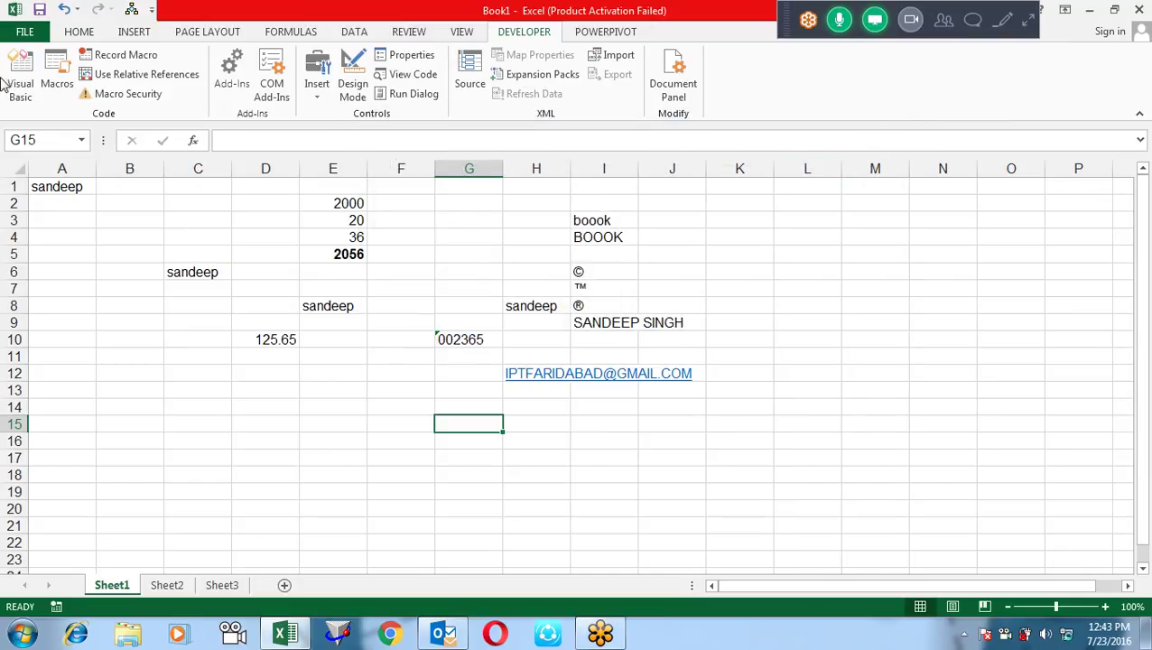
Open Excel Options from the File backstage onto its General page
left_click(24, 32)
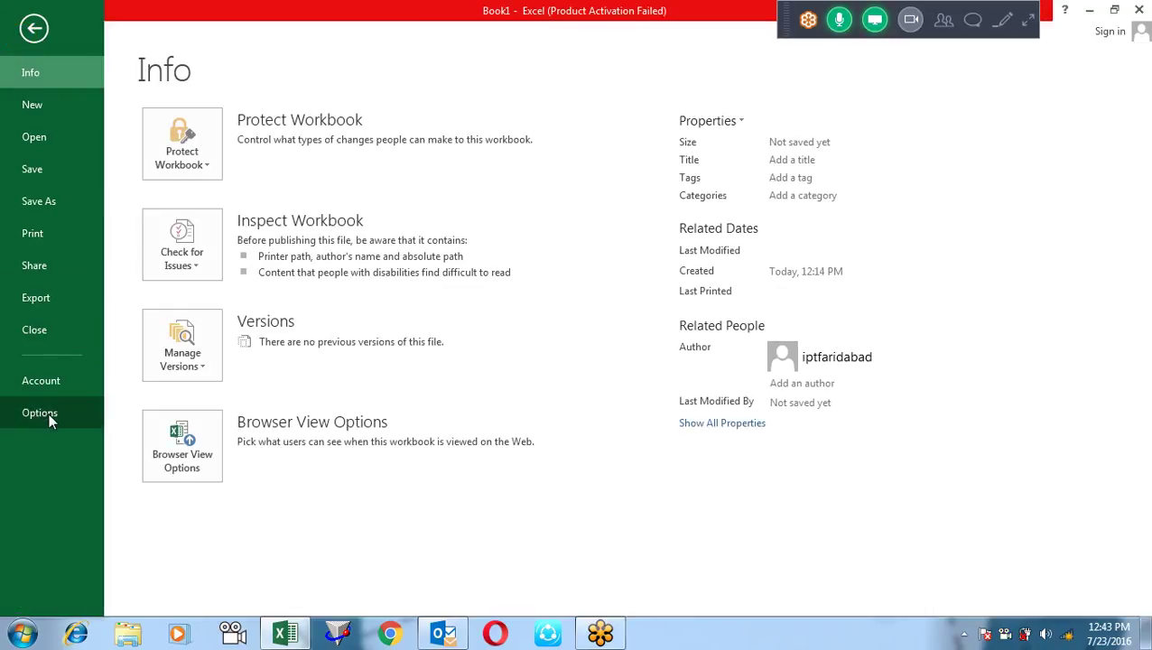
left_click(49, 413)
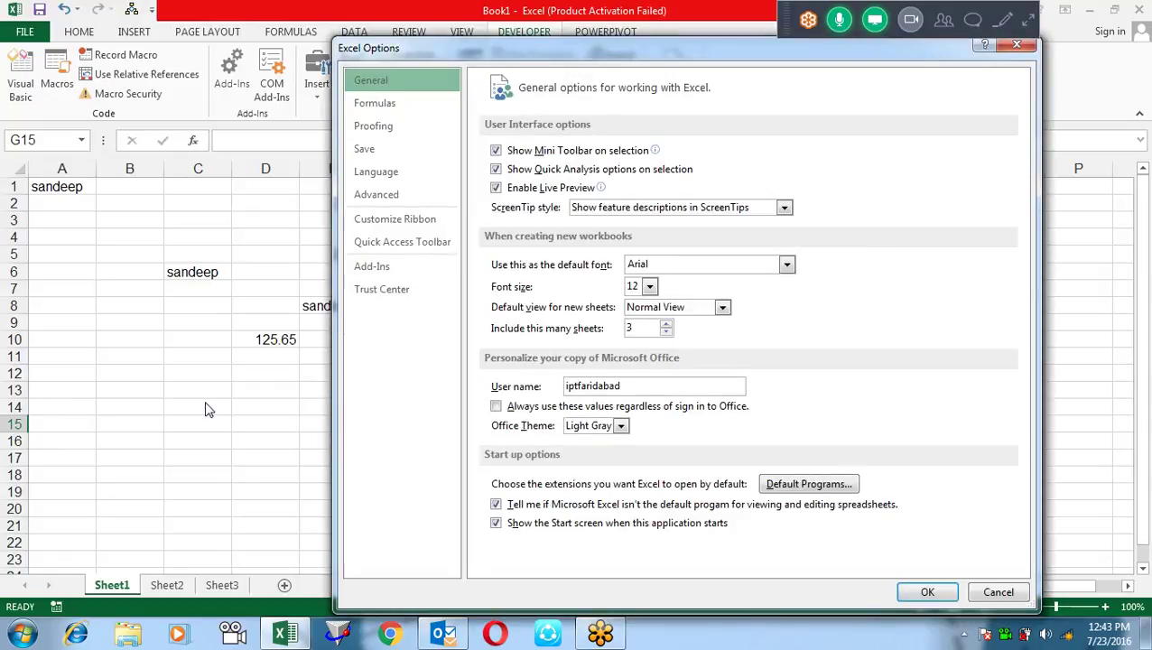
left_click(598, 635)
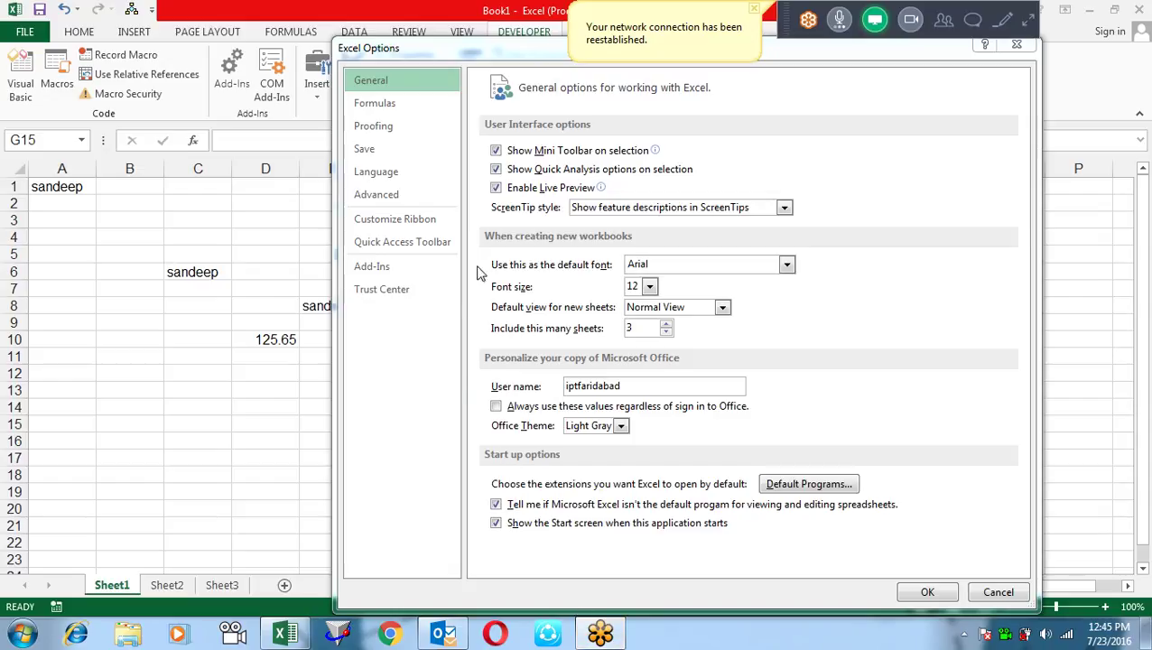
left_click(942, 20)
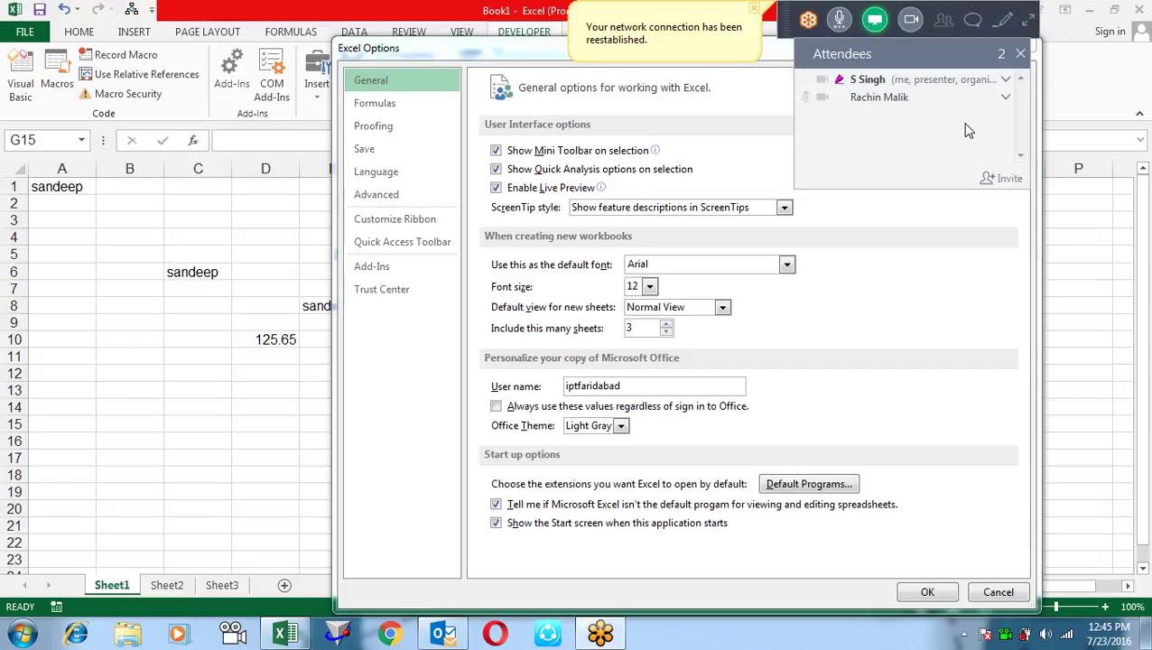
mouse_move(973, 106)
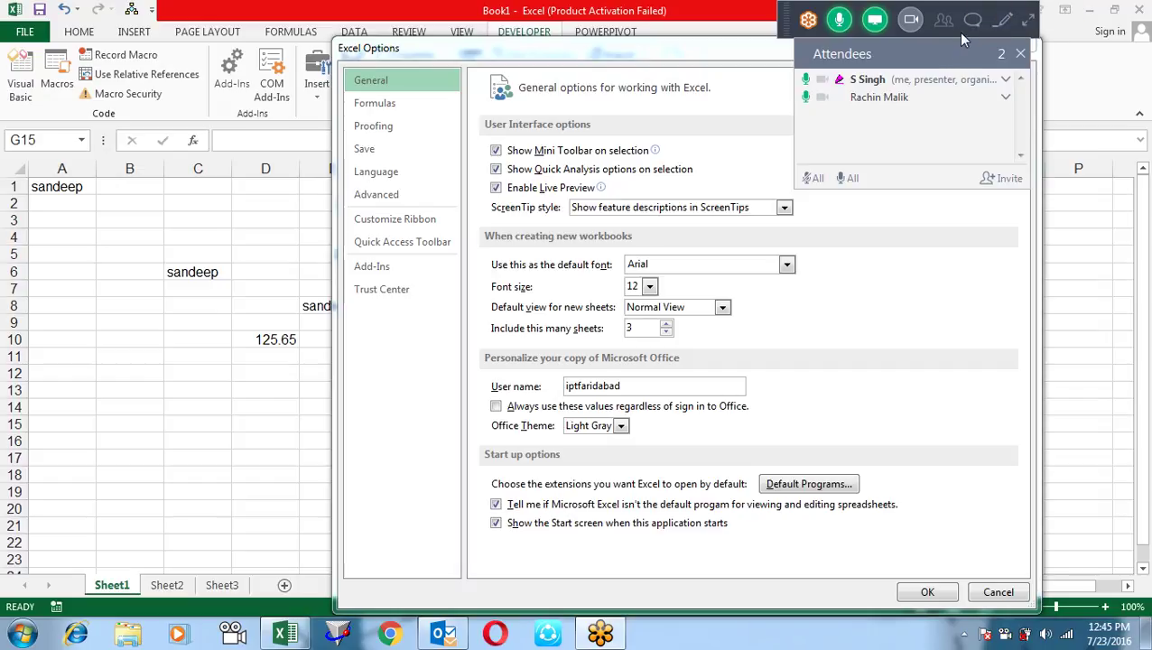
left_click(945, 21)
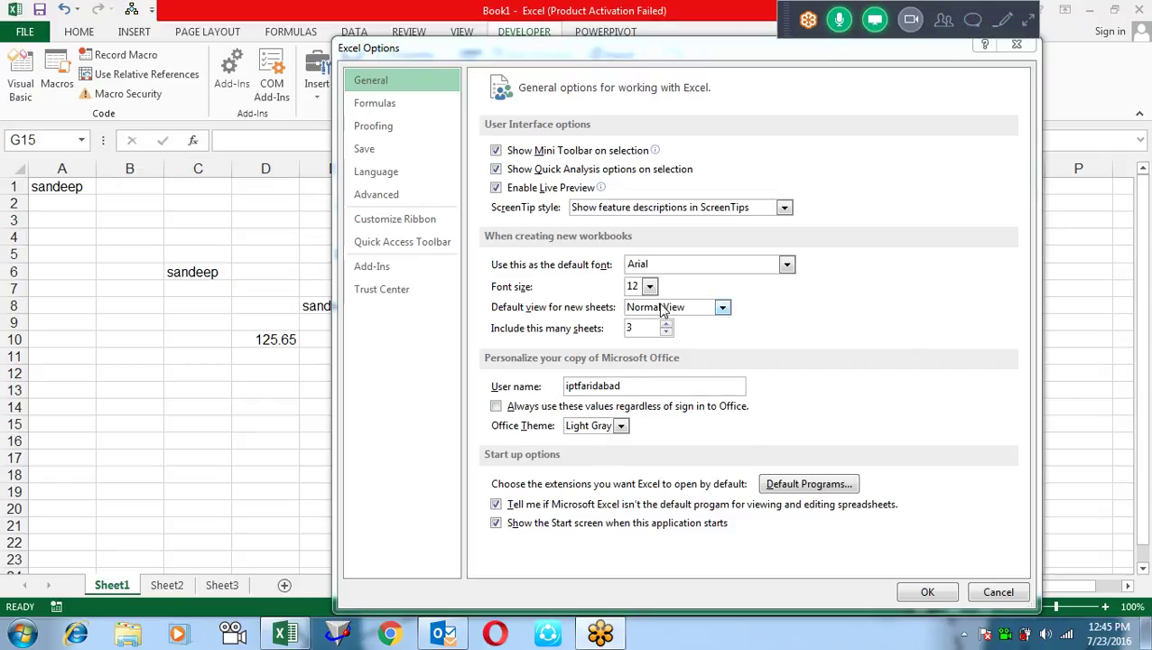
Open the COM Add-ins list from the Add-Ins page and close it with OK
left_click(371, 269)
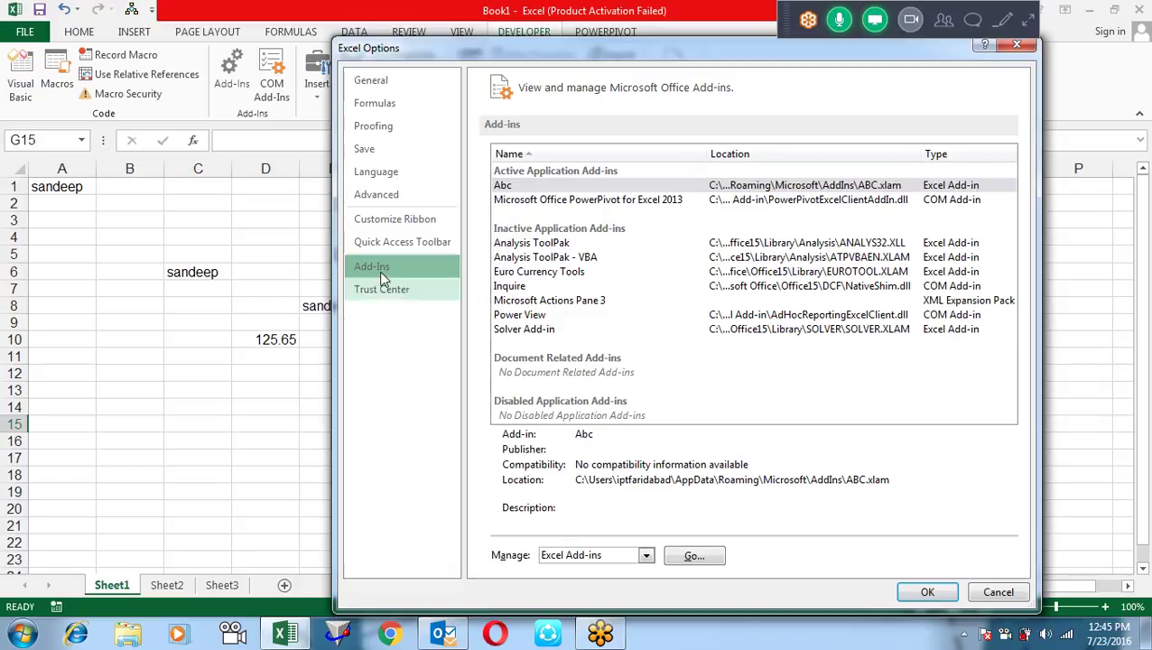
left_click(646, 555)
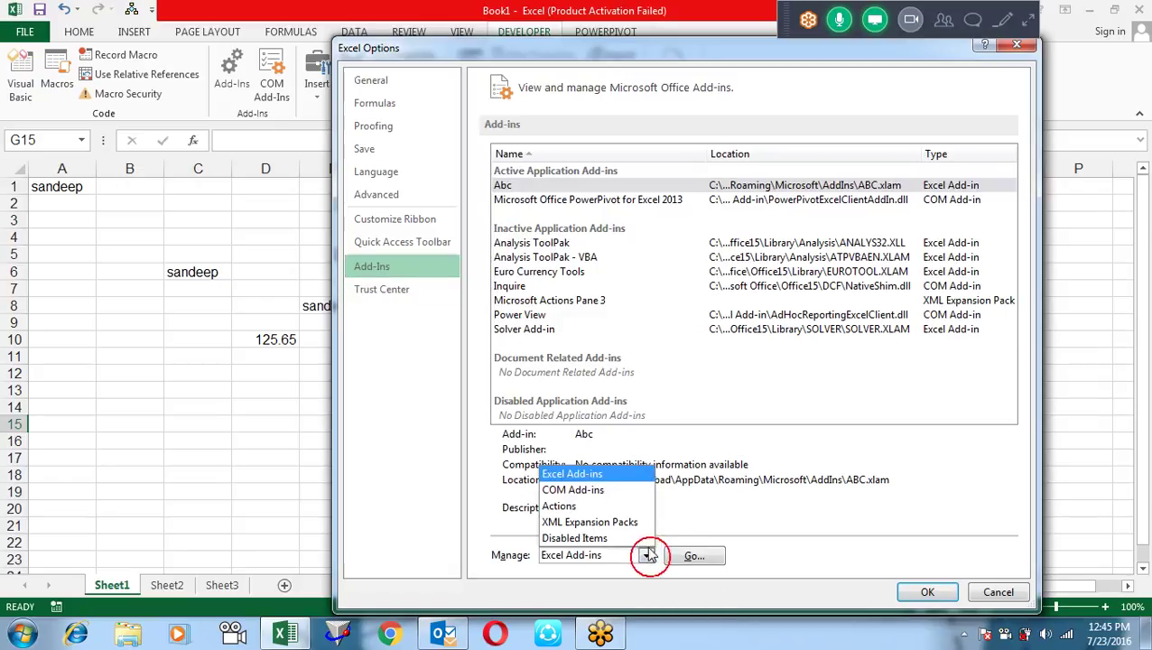
left_click(630, 490)
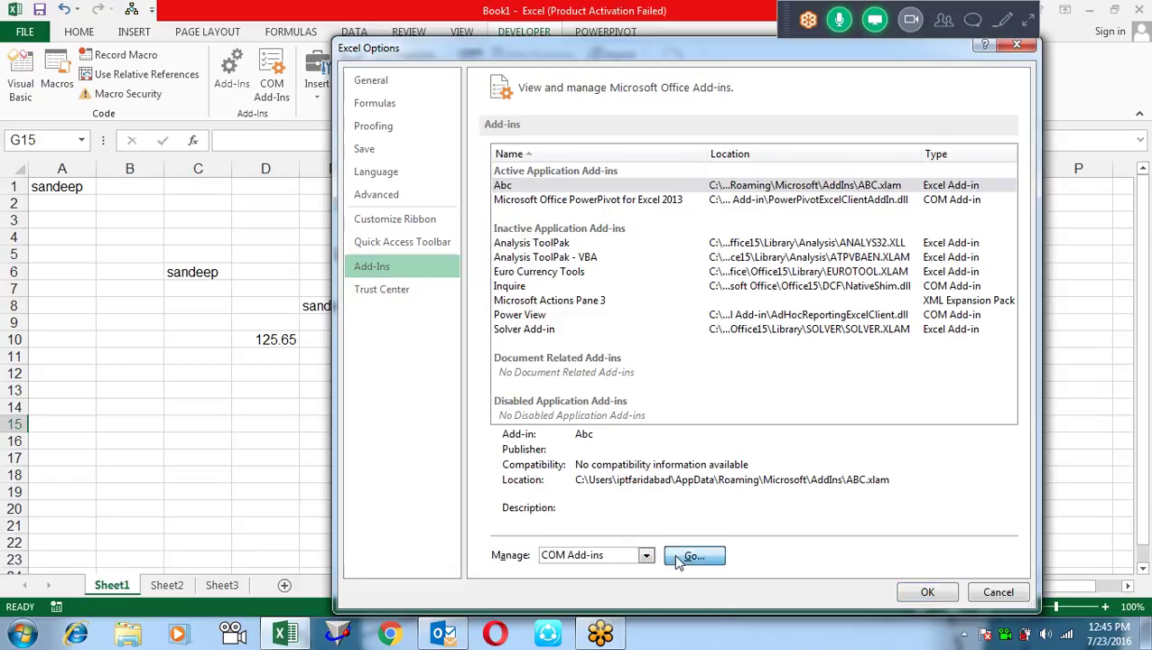
left_click(691, 556)
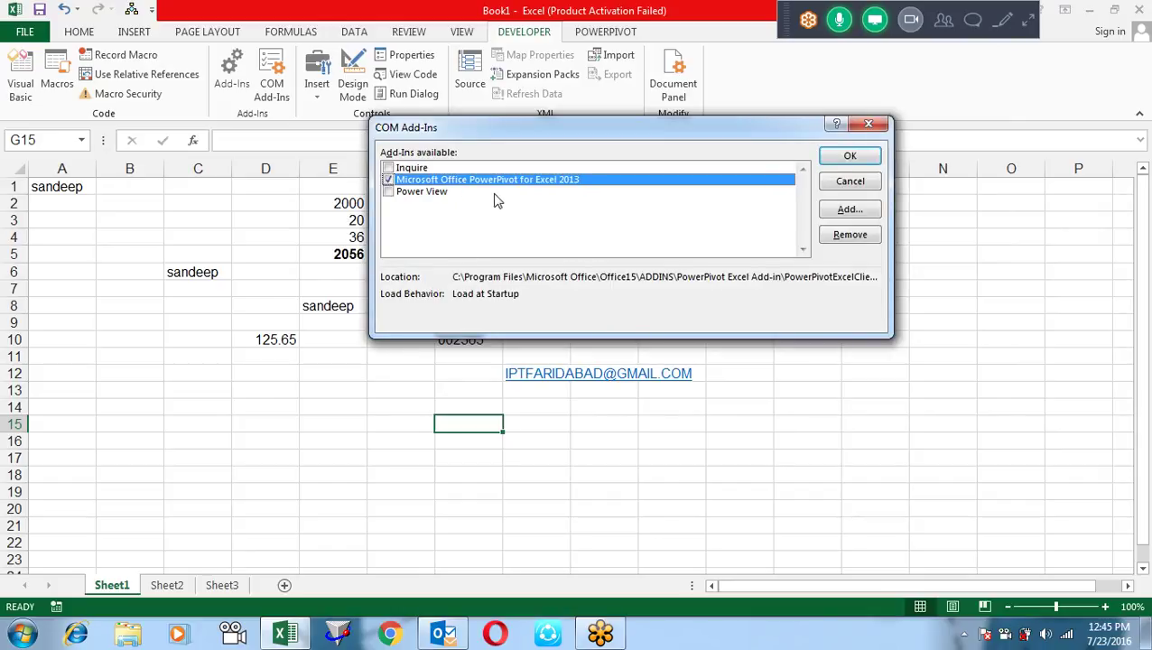
left_click(838, 157)
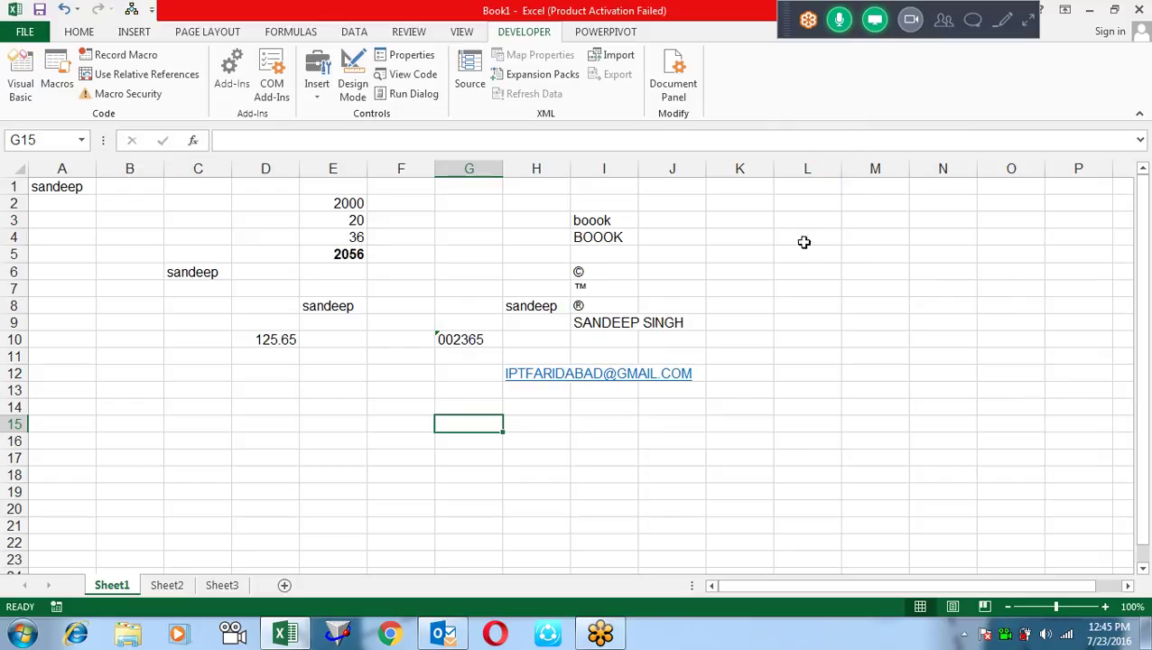
Open the Trust Center Settings from Excel Options using Alt, F, T
key("alt")
key("f")
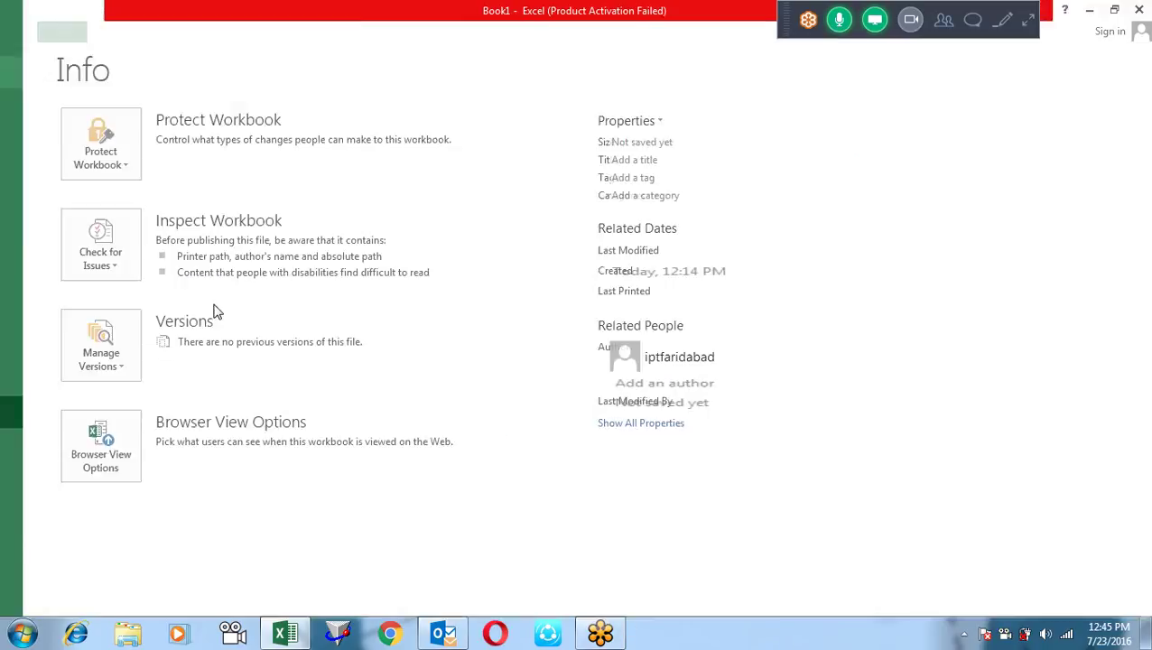
key("t")
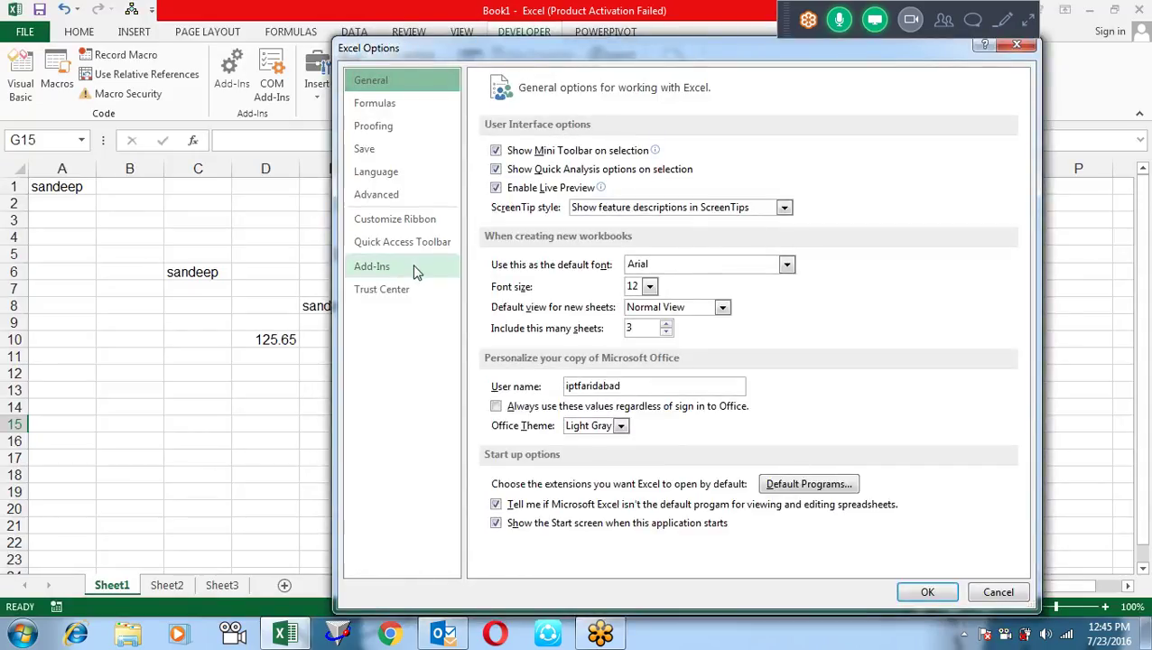
left_click(405, 298)
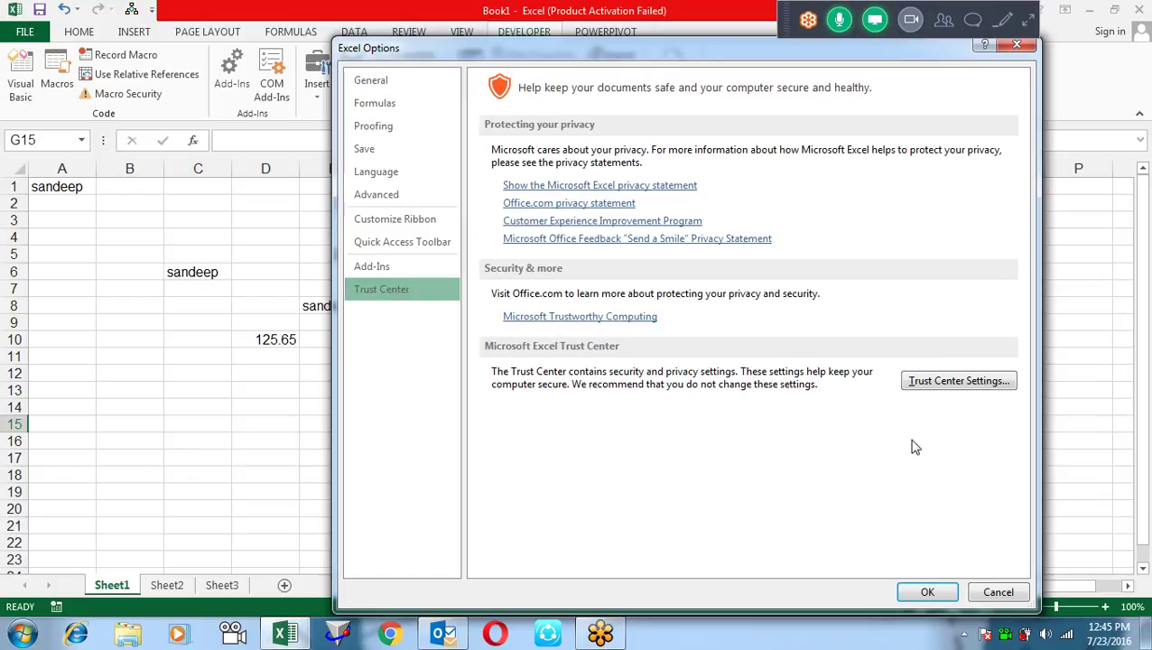
left_click(925, 387)
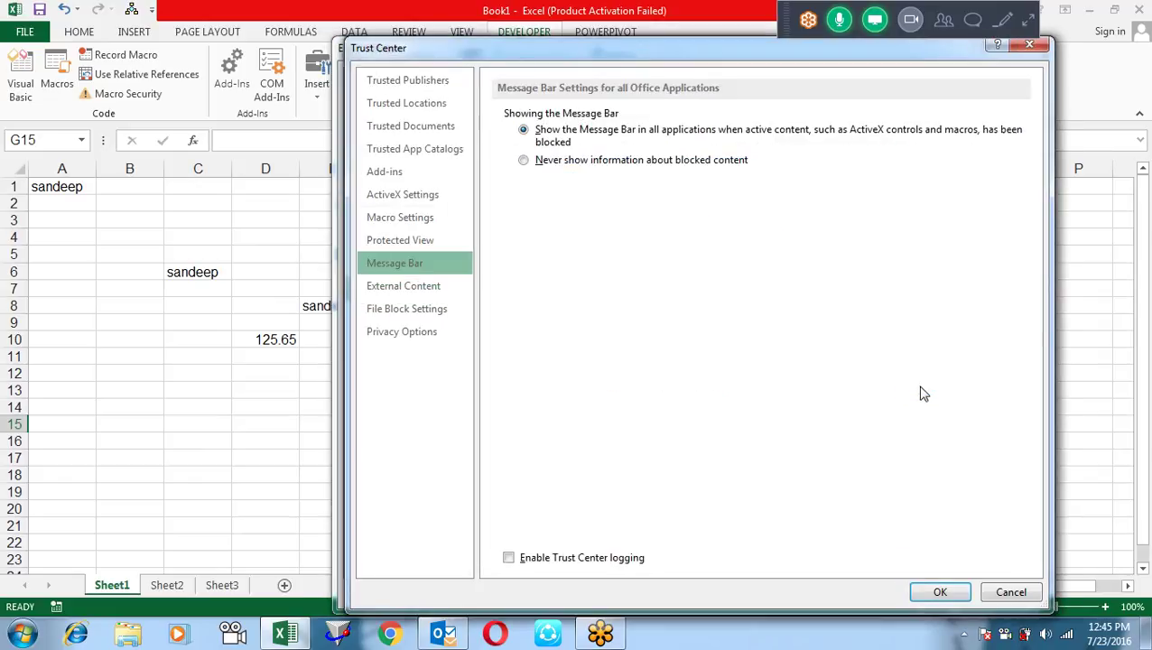
Toggle Disable all Application Add-ins on and off, then view ActiveX Settings
left_click(398, 173)
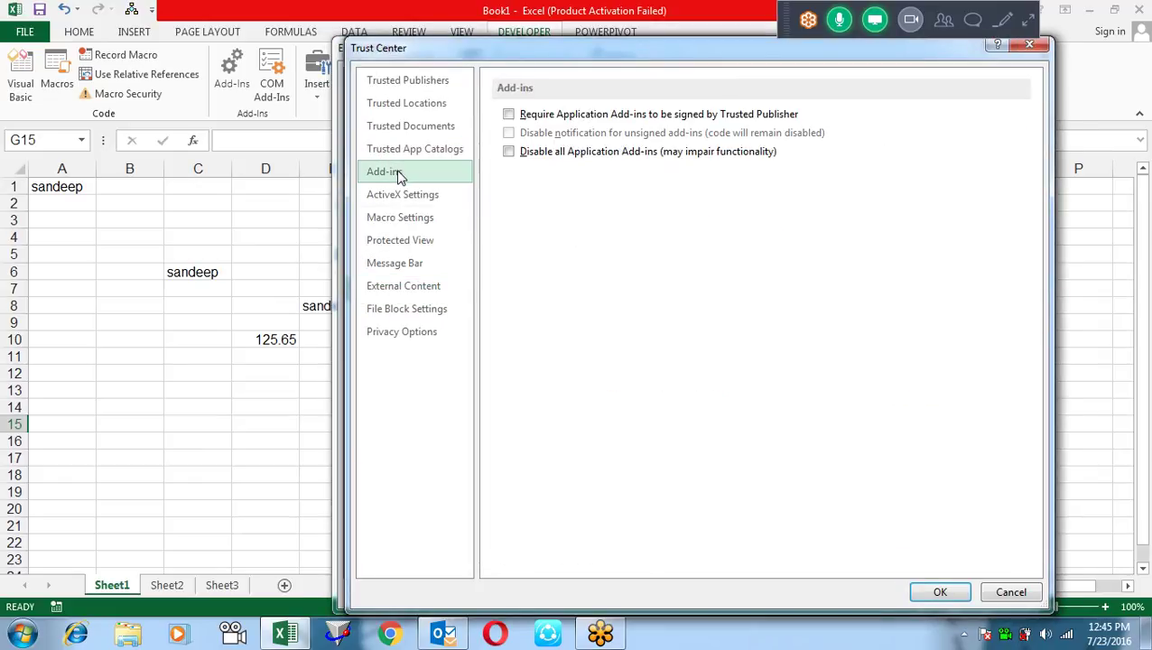
left_click(508, 152)
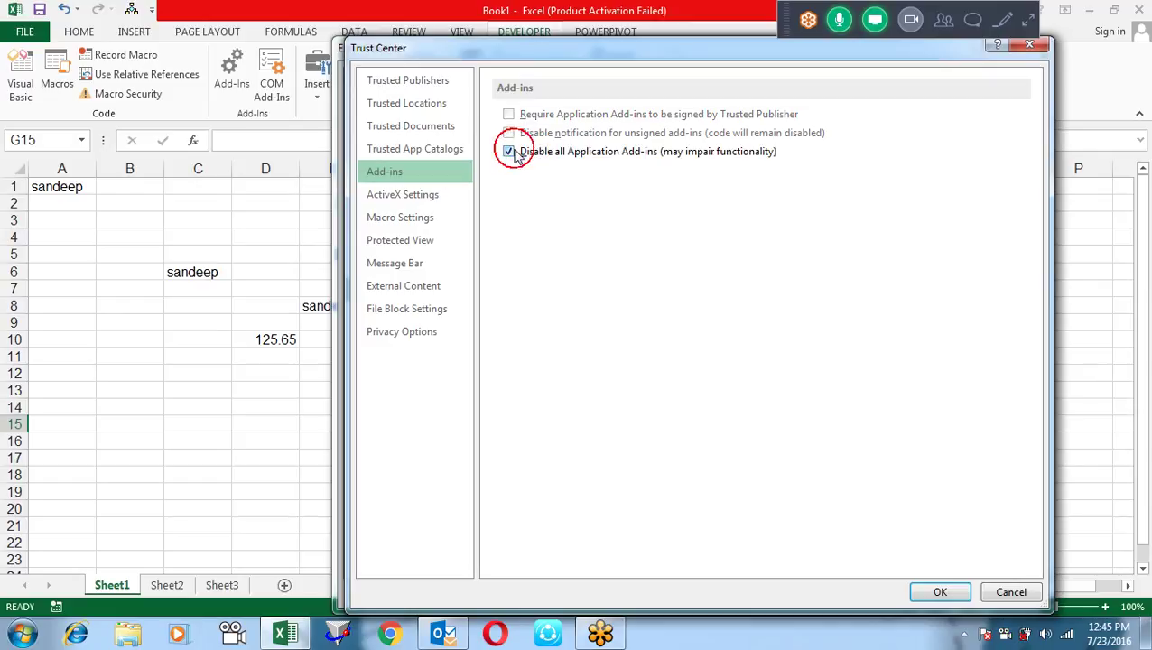
left_click(546, 153)
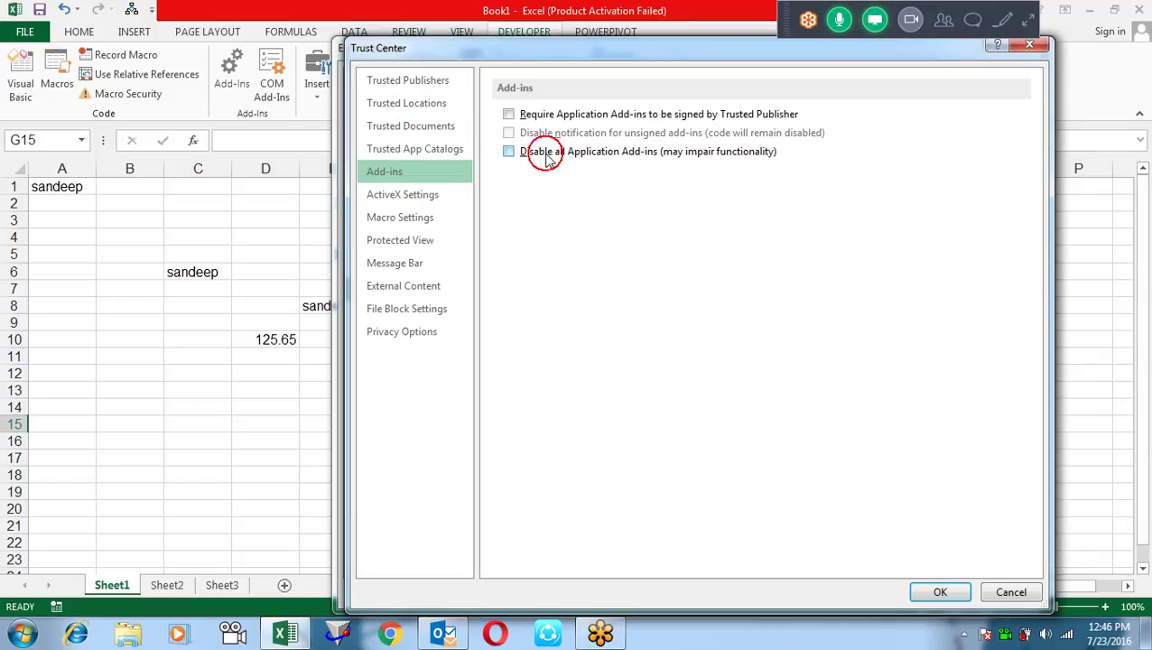
left_click(428, 197)
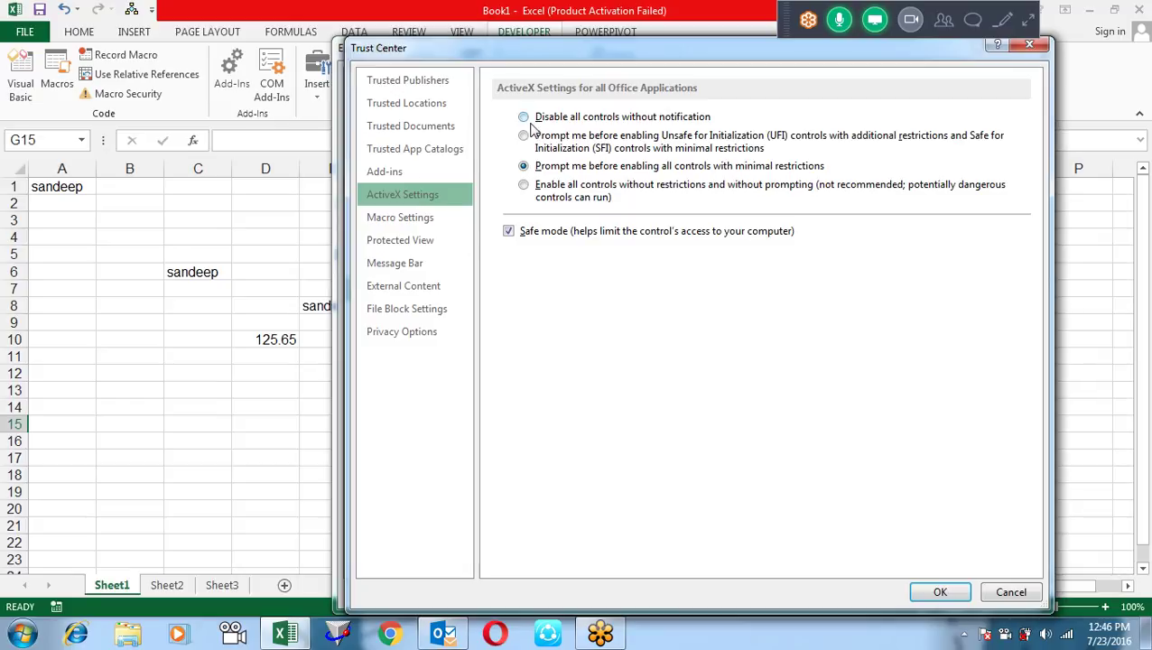
Review the Macro, Protected View, Message Bar and External Content settings, then close the Trust Center
left_click(462, 234)
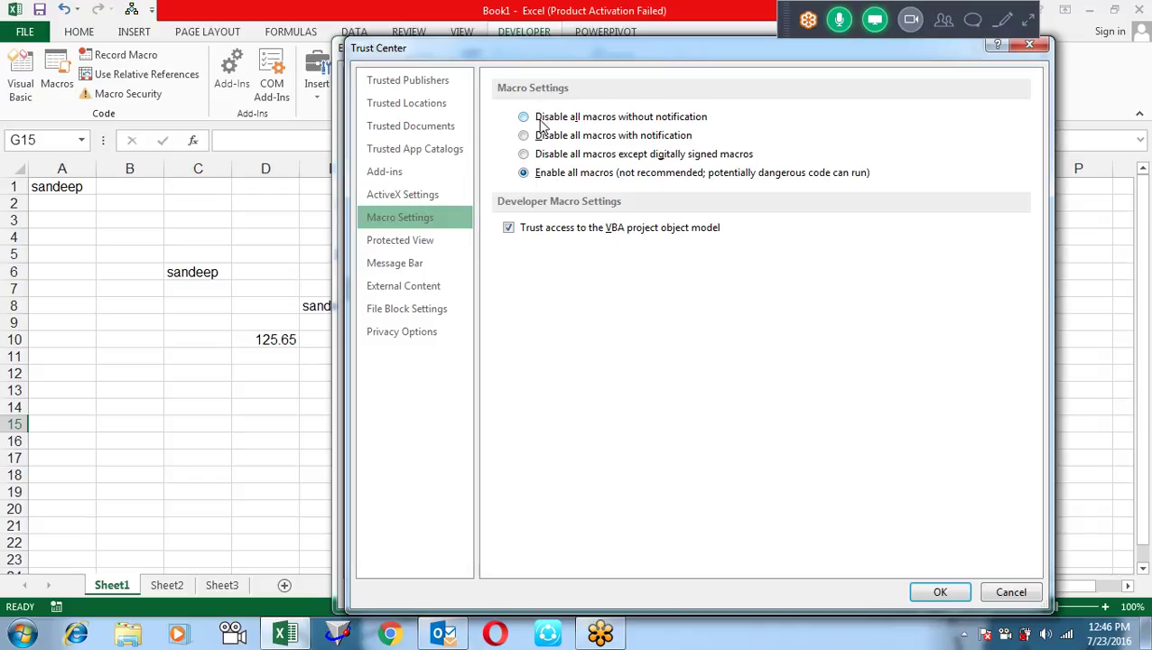
left_click(434, 240)
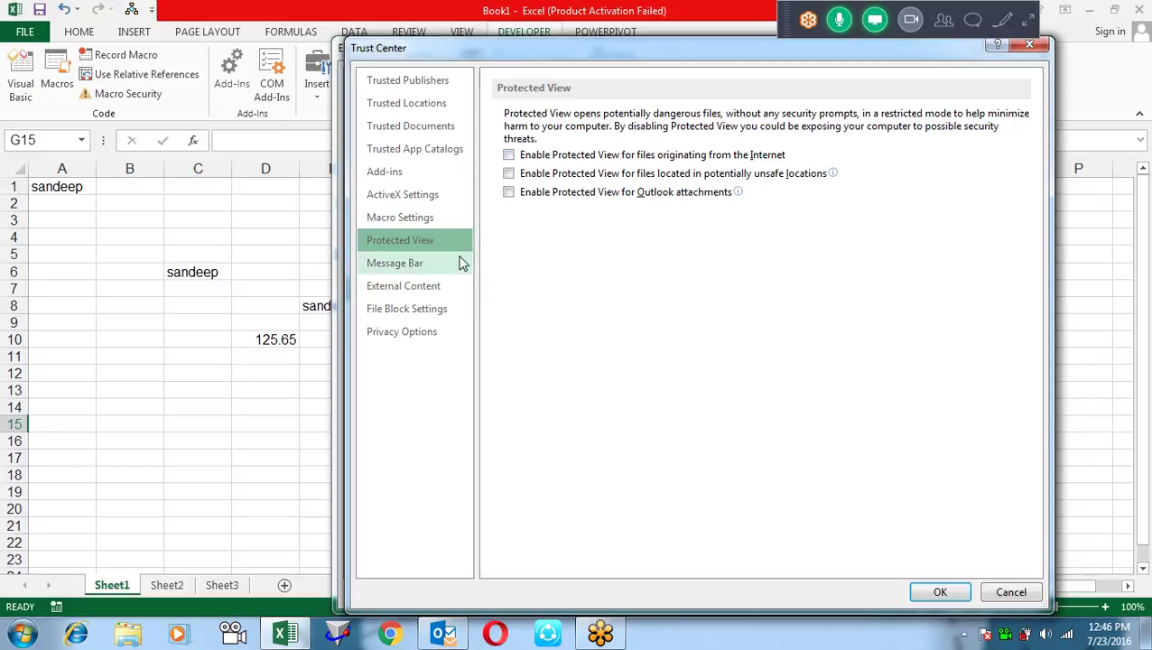
left_click(463, 272)
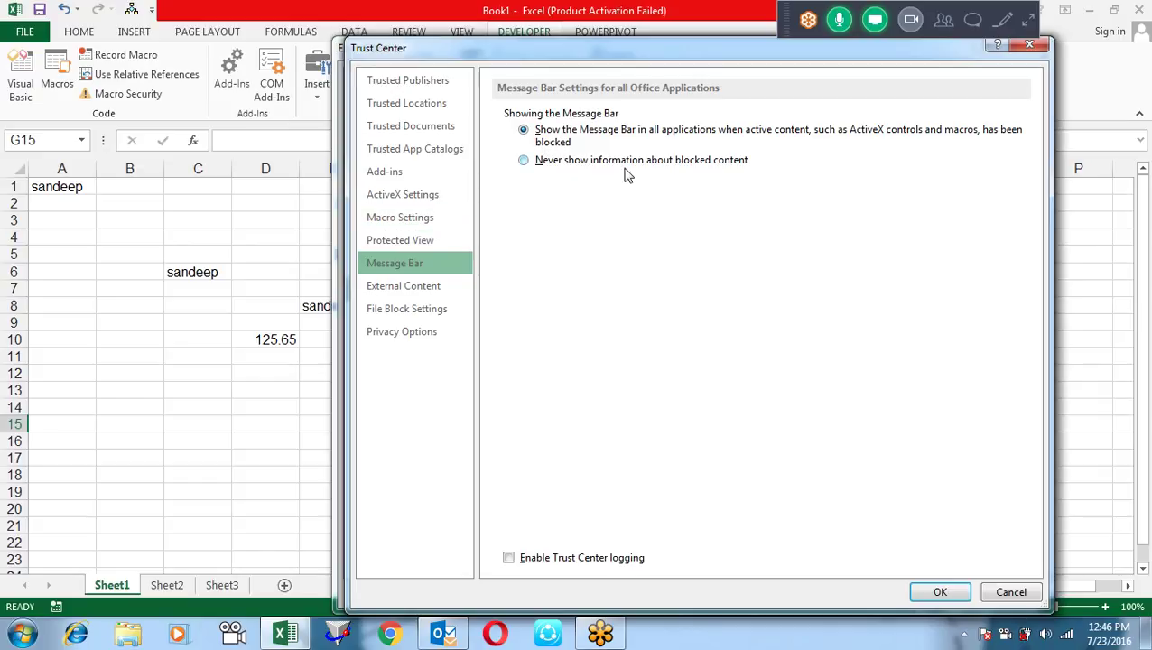
left_click(403, 288)
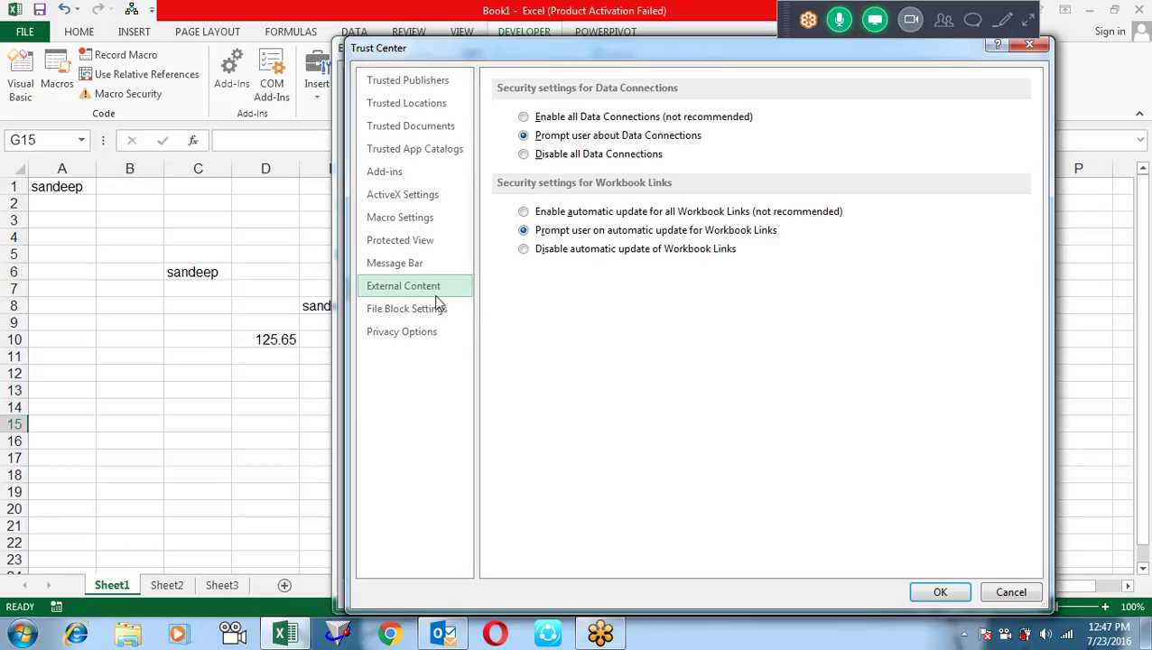
left_click(930, 594)
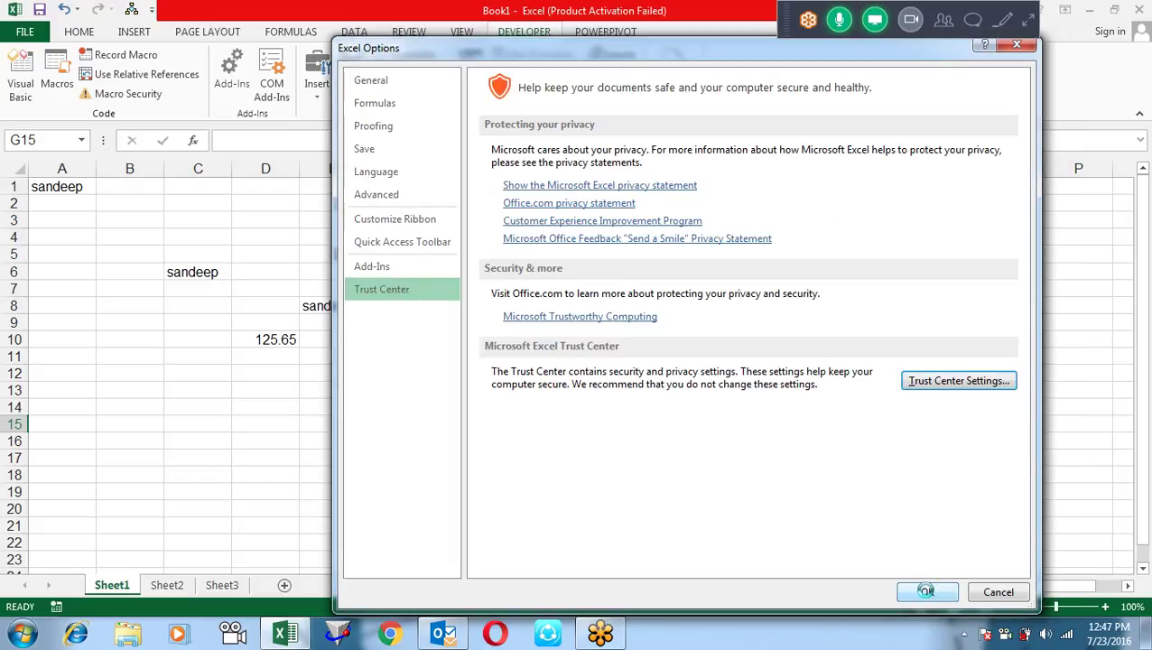
Close Excel Options and select cell L14 on Sheet1
left_click(927, 592)
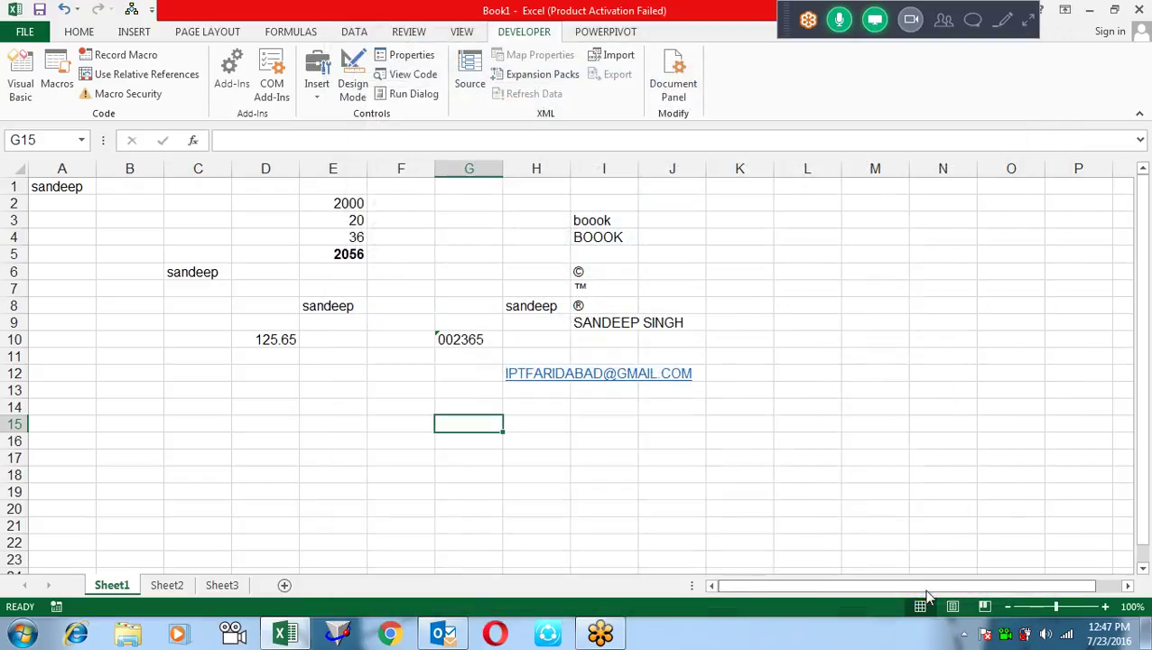
left_click(834, 404)
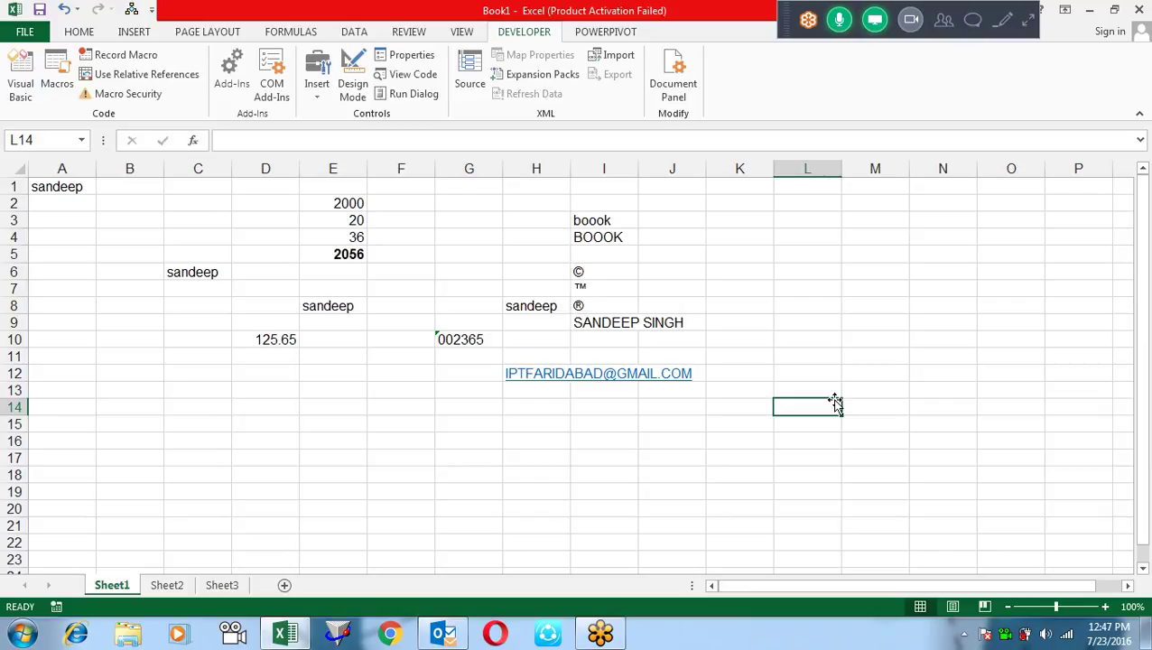
Fill every cell of A1:D11 on Sheet2 with 11 using Ctrl+Enter
left_click(168, 587)
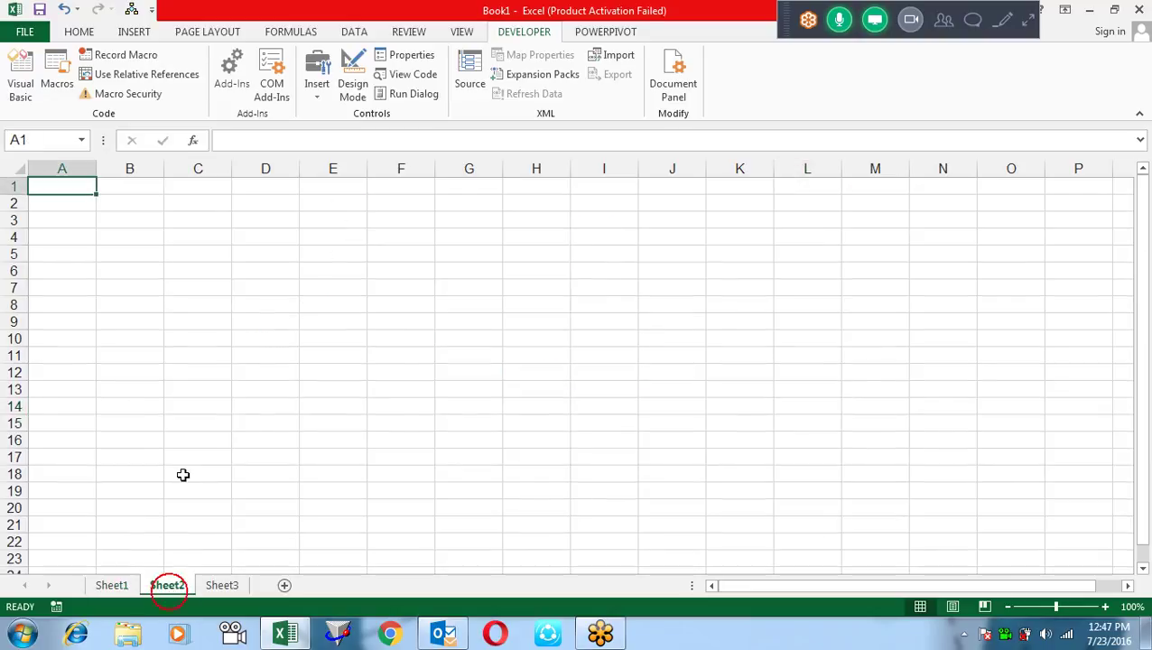
left_click_drag(81, 187, 252, 348)
type("=12")
key("BackSpace")
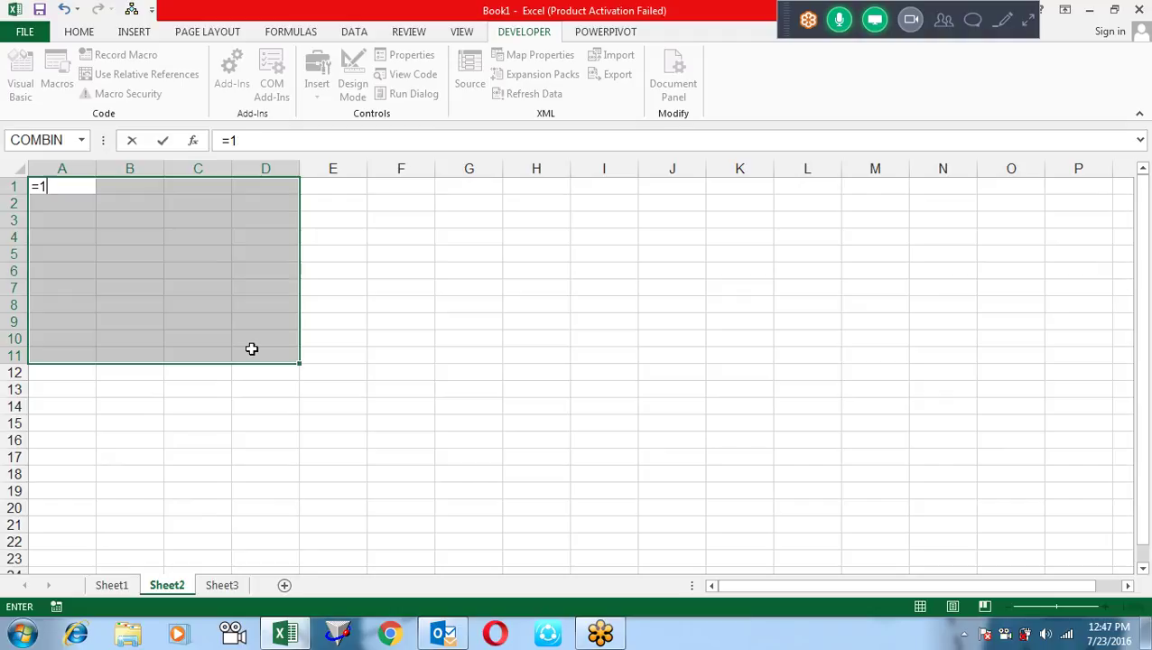
key("BackSpace")
key("BackSpace")
type("11")
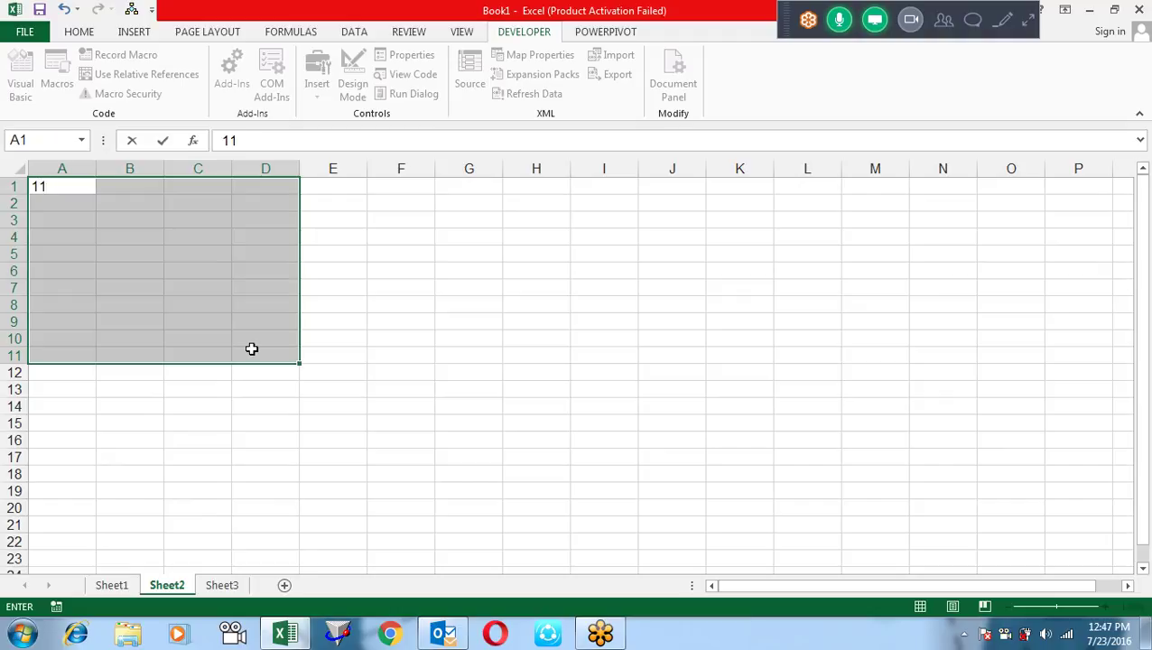
key("ctrl+Return")
Copy the A1:D11 block and choose G2 as the paste destination
key("ctrl+c")
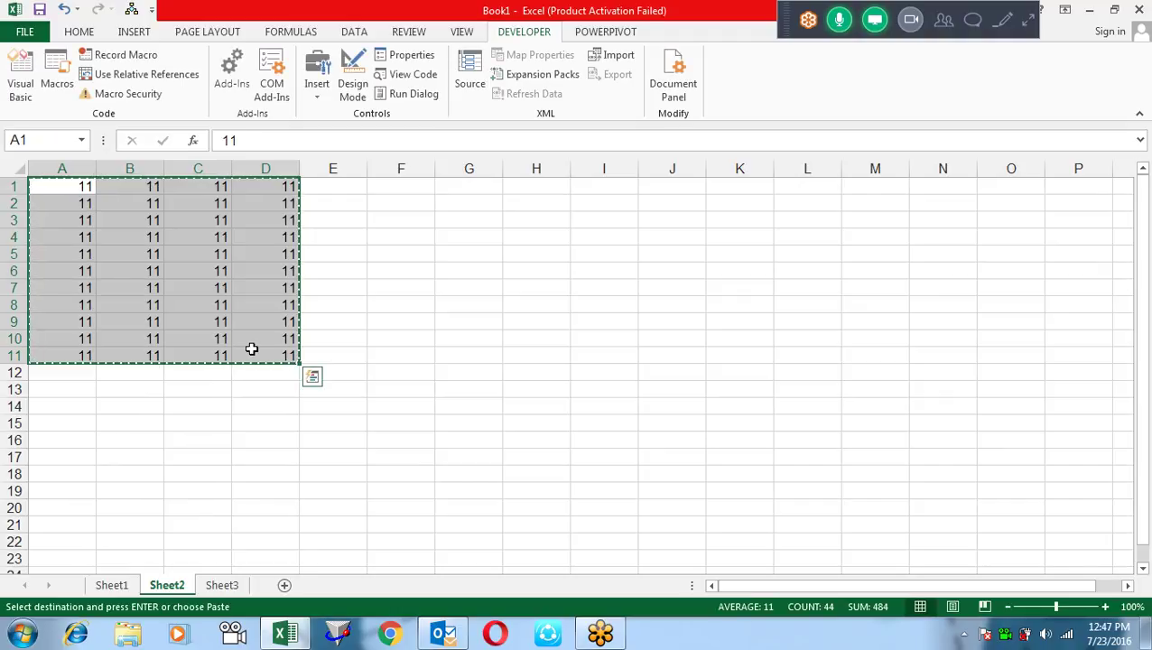
left_click(495, 201)
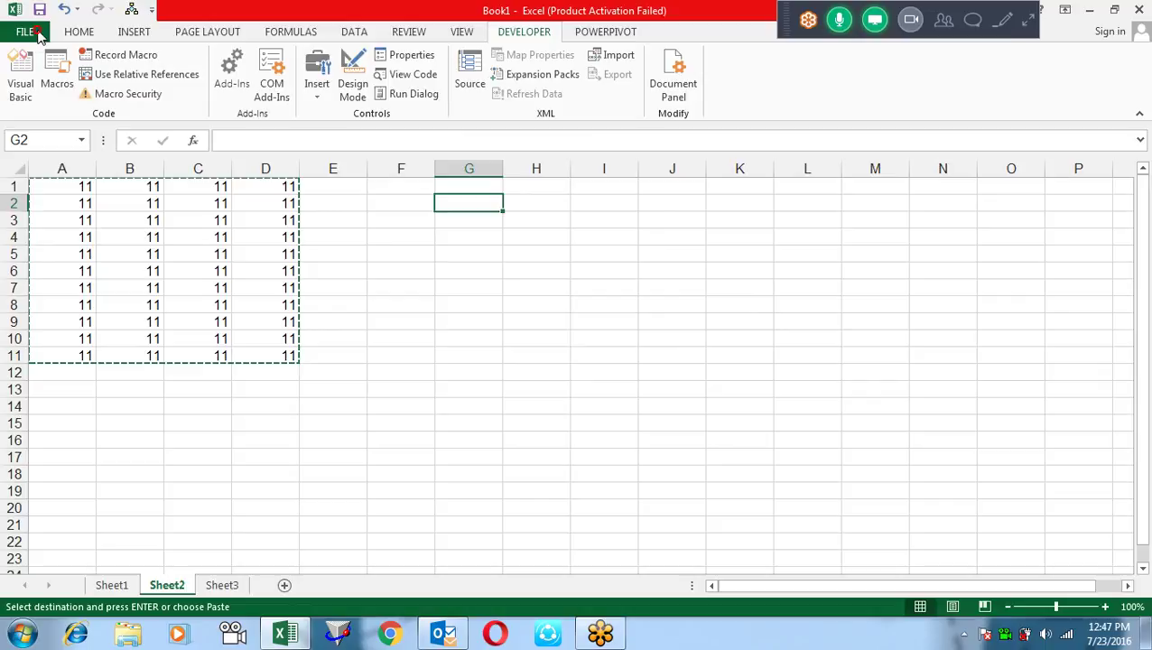
left_click(28, 32)
left_click(35, 30)
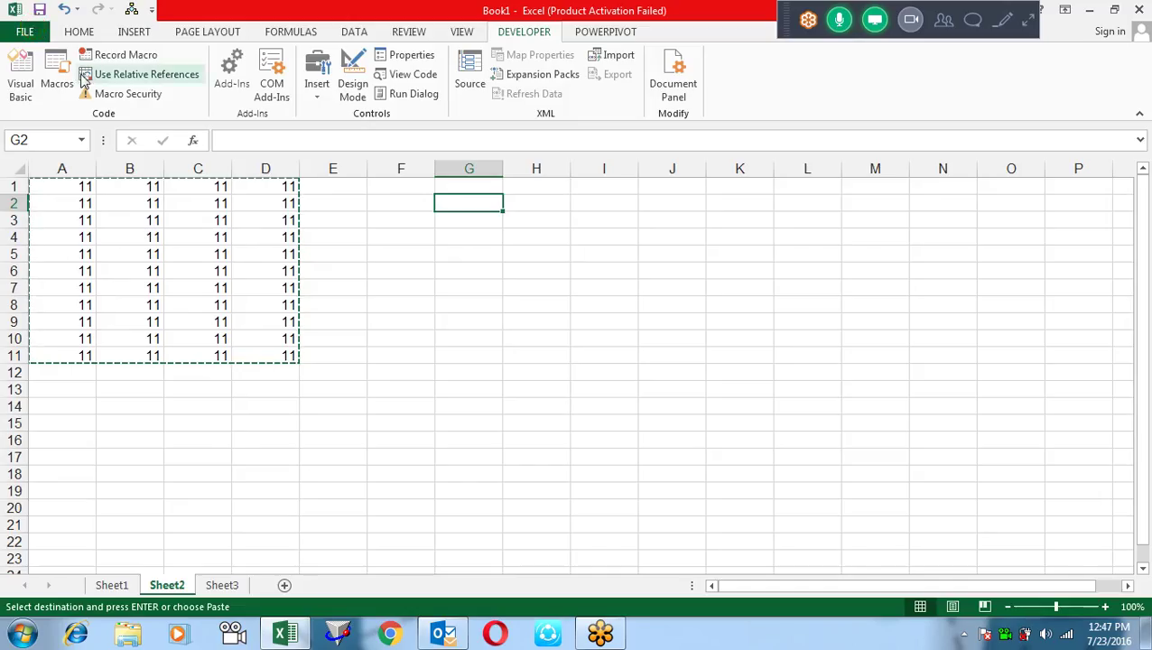
left_click(81, 32)
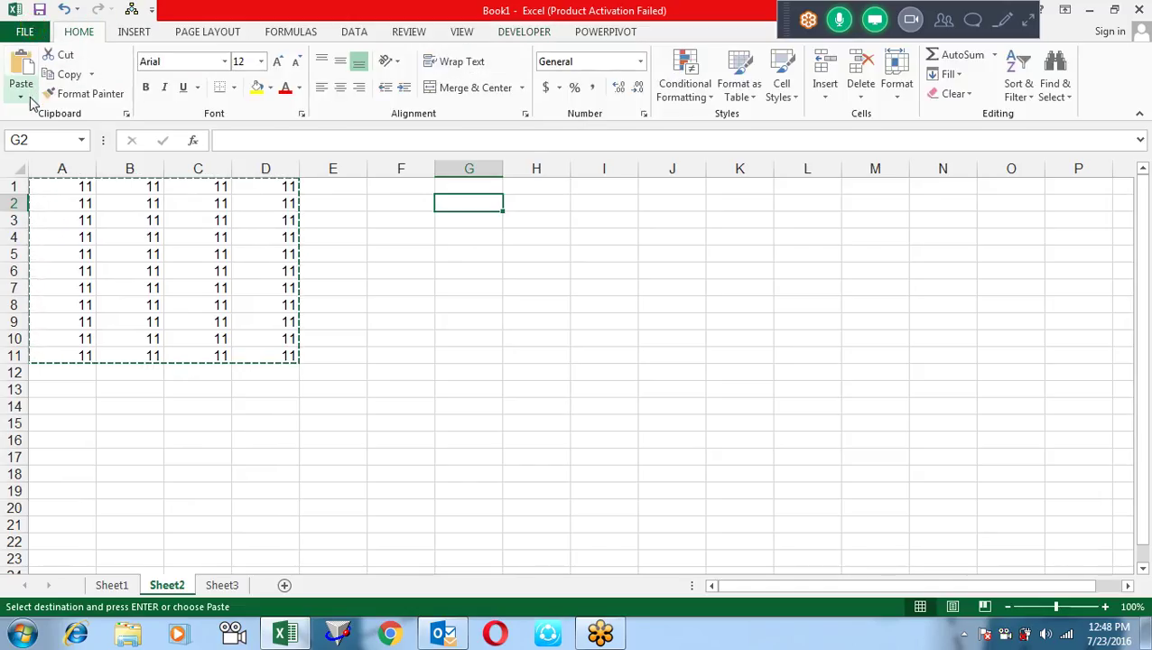
Paste the copied block as a linked picture and move it down to about rows 7–17
left_click(21, 93)
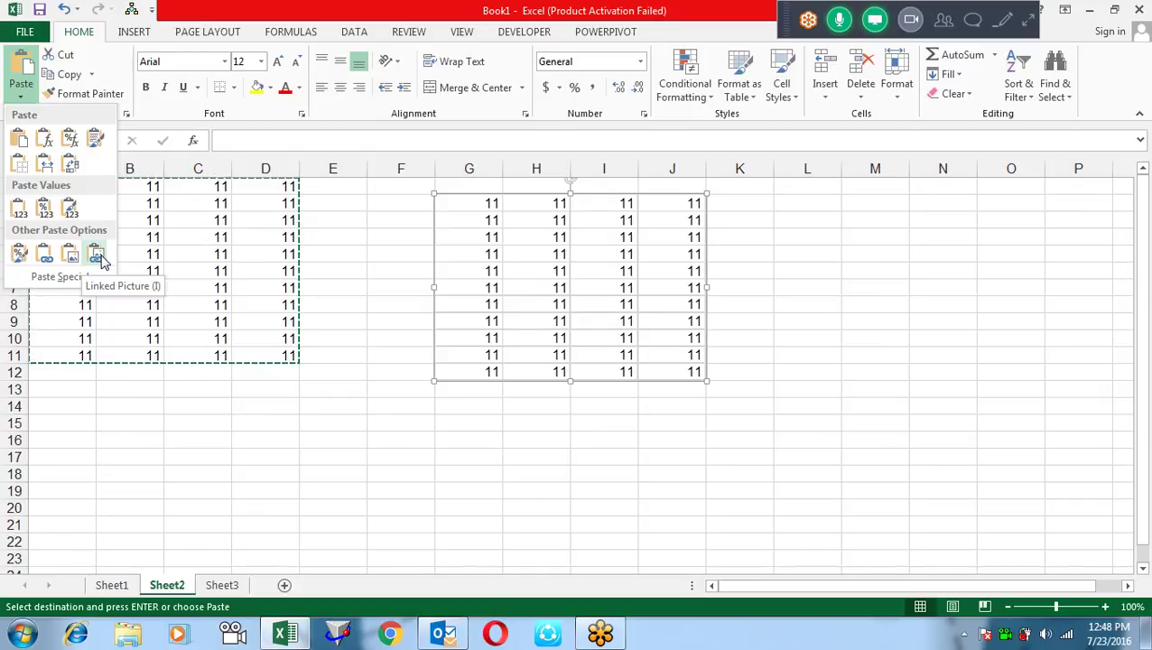
left_click(97, 257)
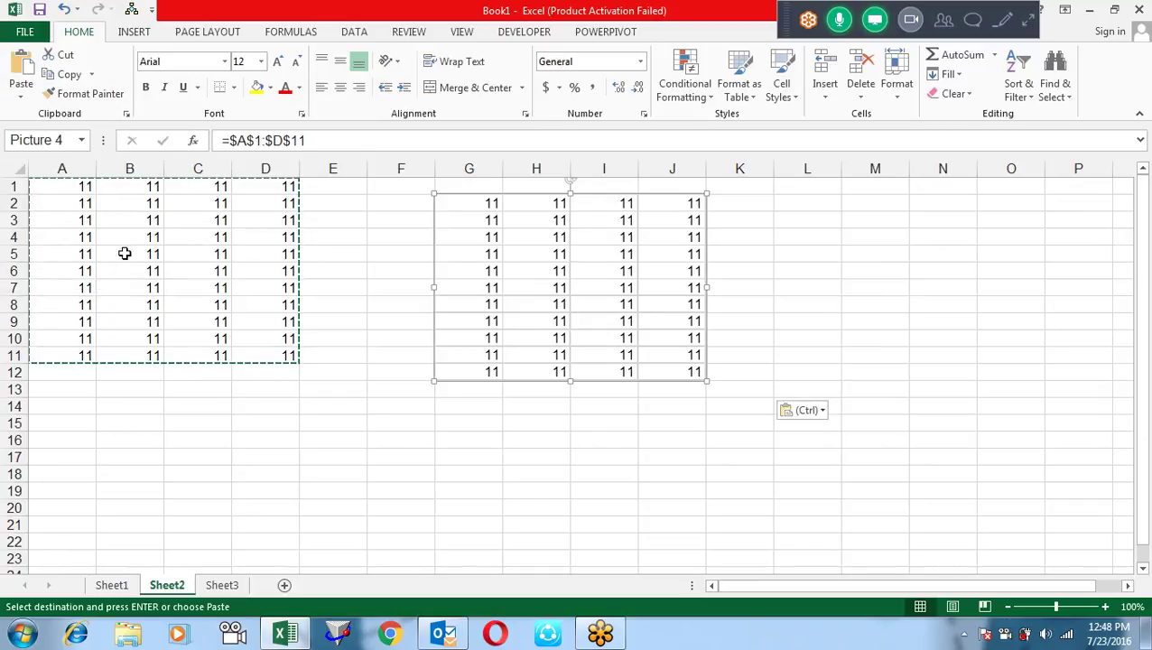
left_click_drag(506, 256, 492, 342)
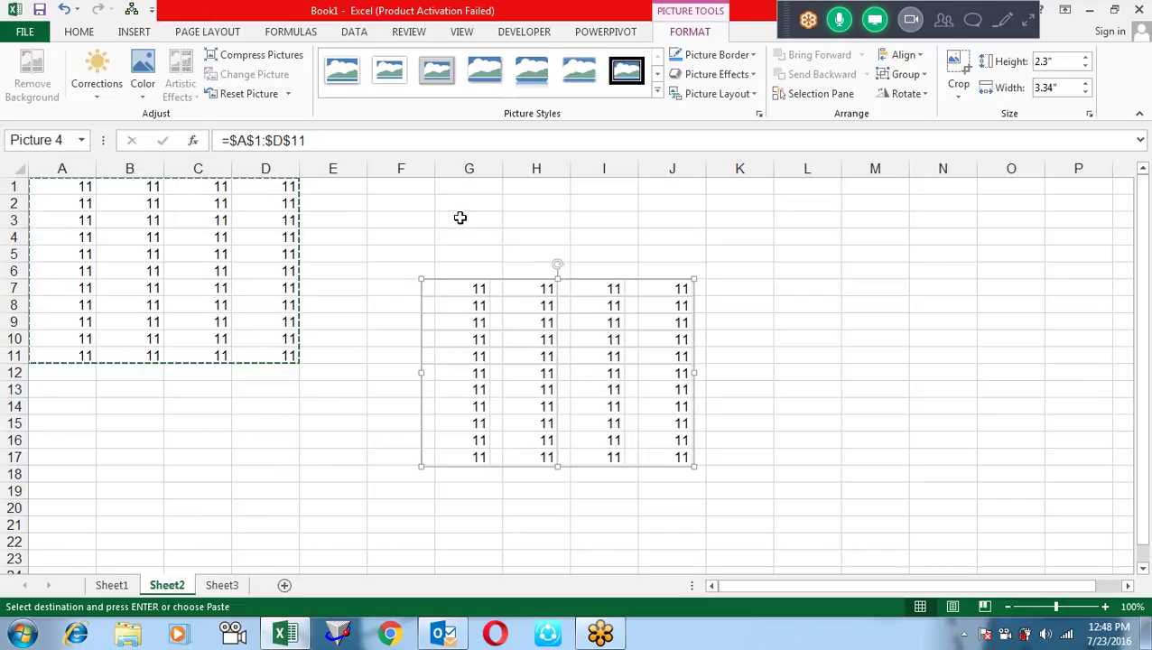
key("Escape")
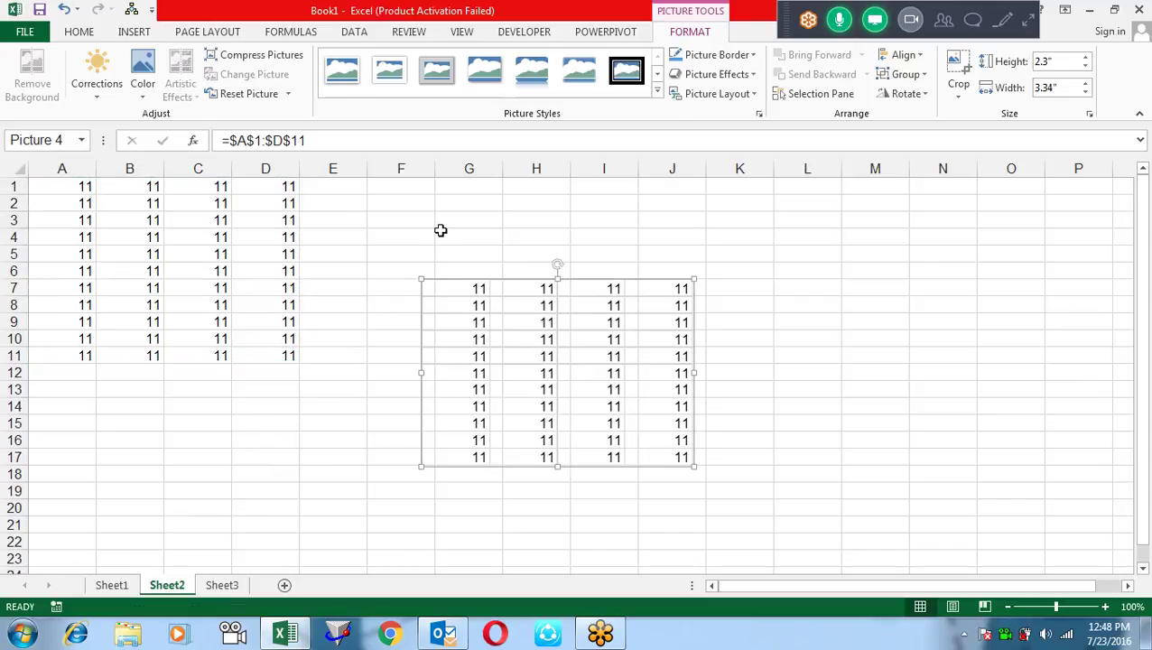
Inspect the linked picture by selecting and deselecting it and nearby cells I3:I4
left_click(506, 309)
left_click(398, 195)
left_click_drag(580, 221, 583, 238)
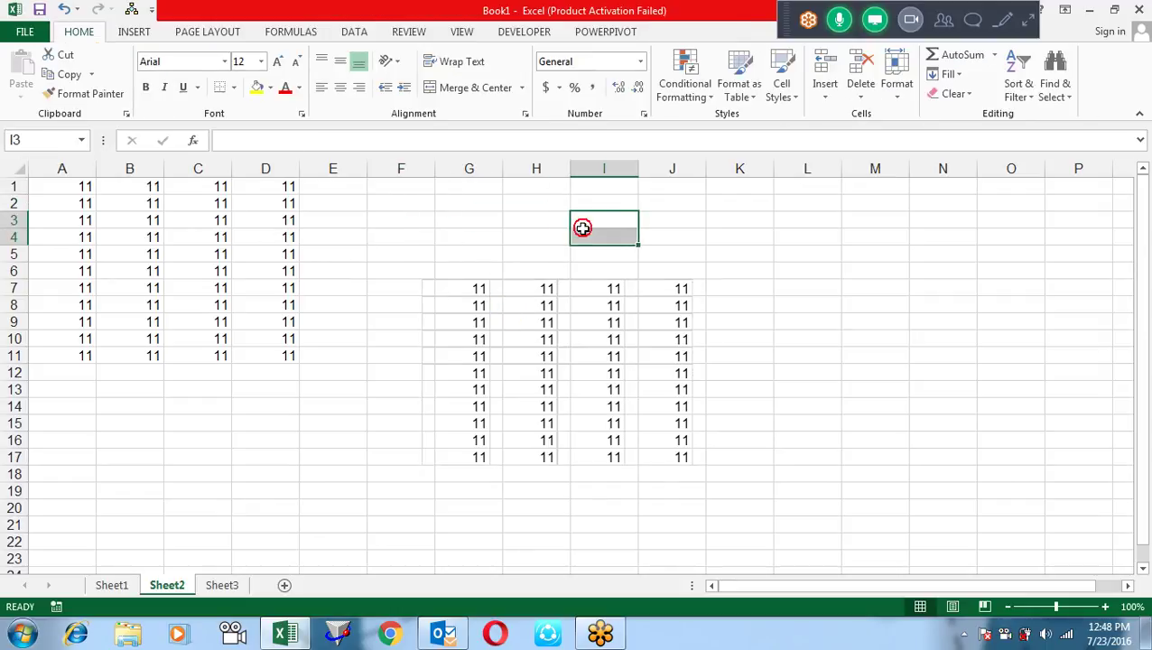
left_click(751, 254)
left_click(618, 310)
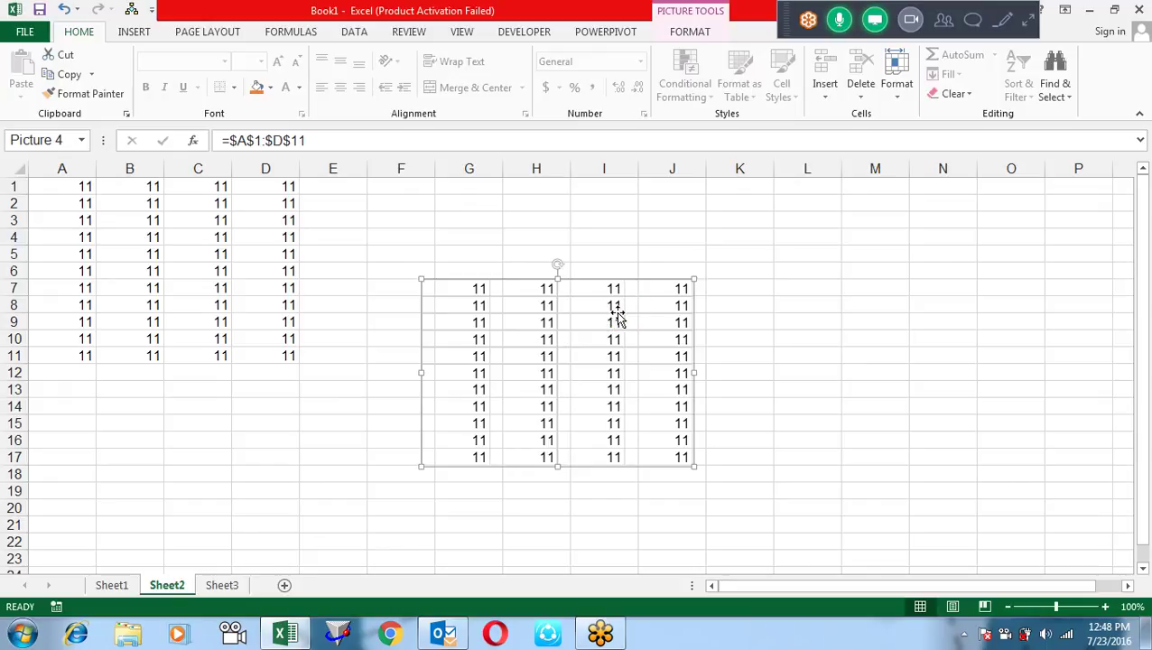
left_click(643, 215)
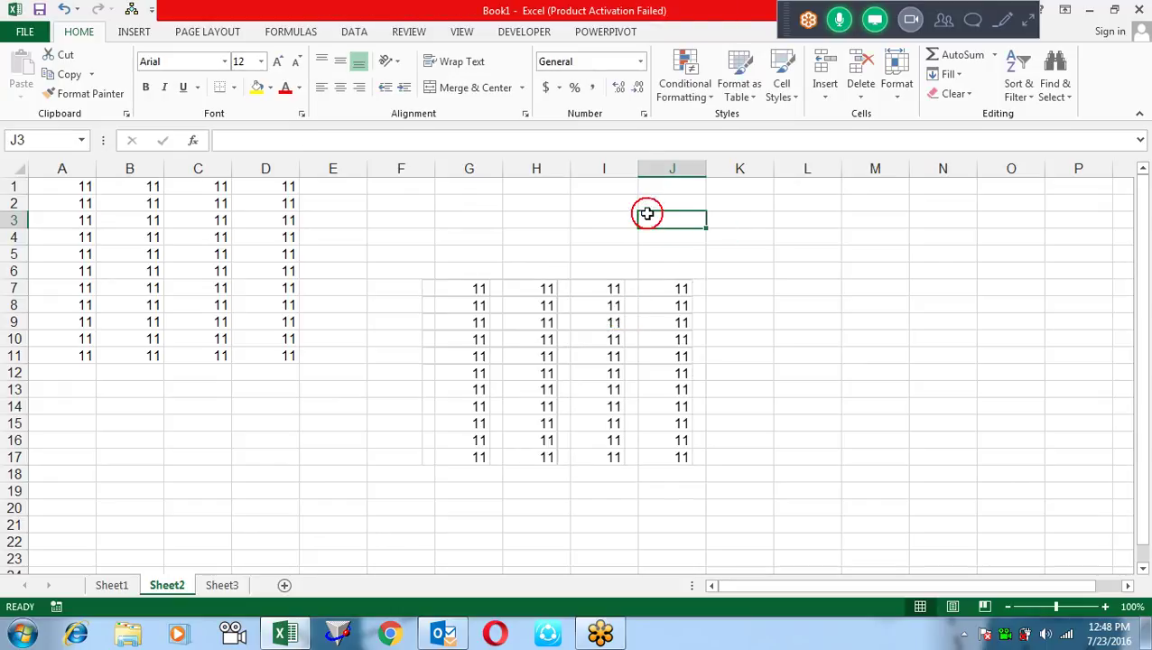
left_click(472, 207)
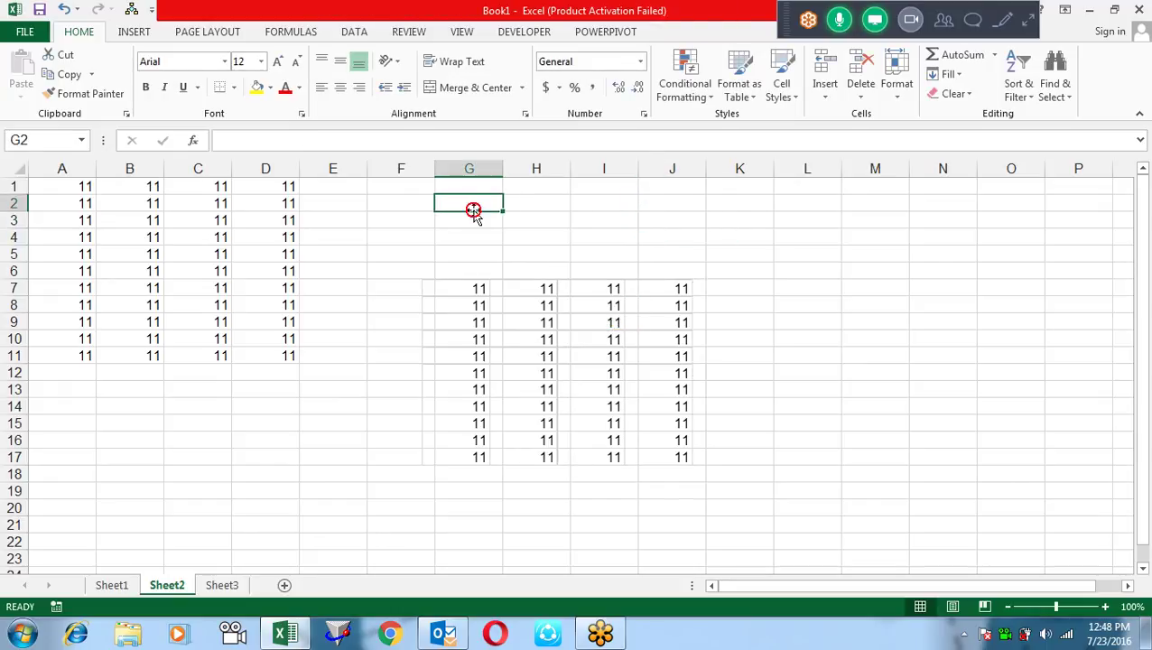
left_click(446, 314)
Colour cells B3:C4 yellow
left_click_drag(119, 218, 217, 236)
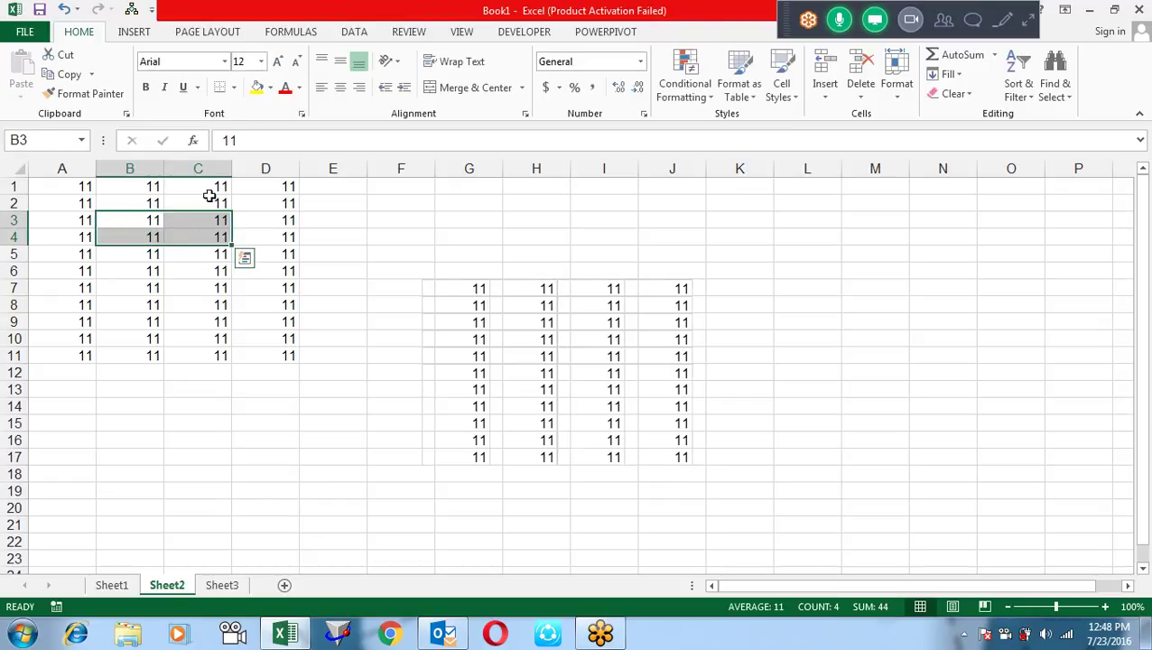
left_click(256, 87)
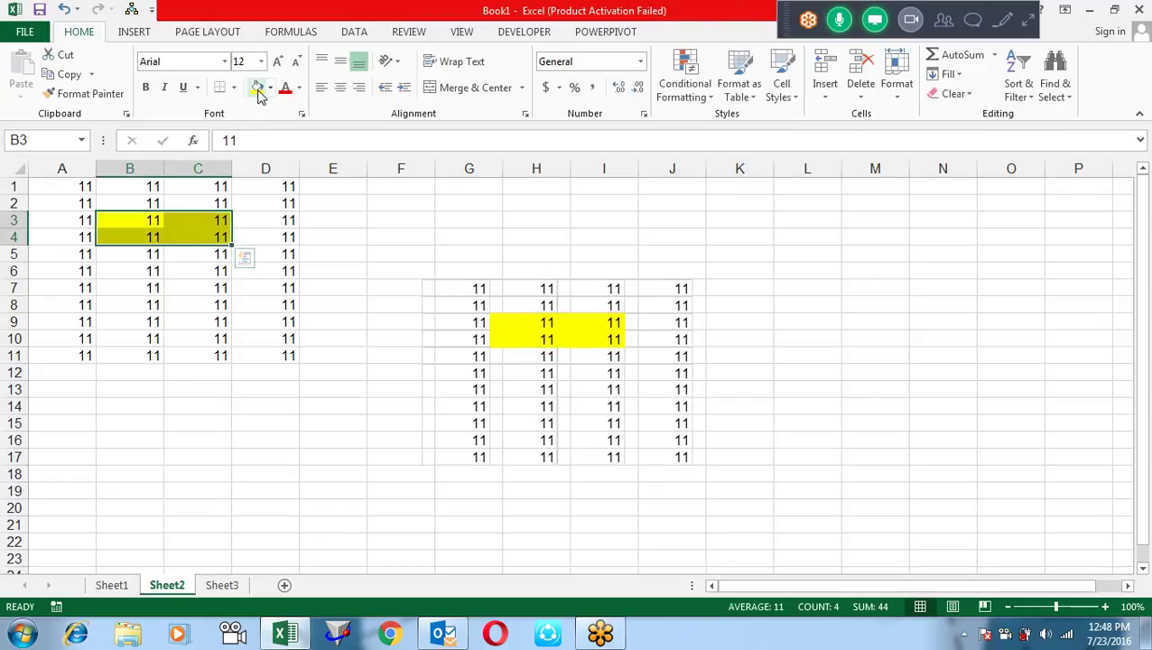
left_click(397, 222)
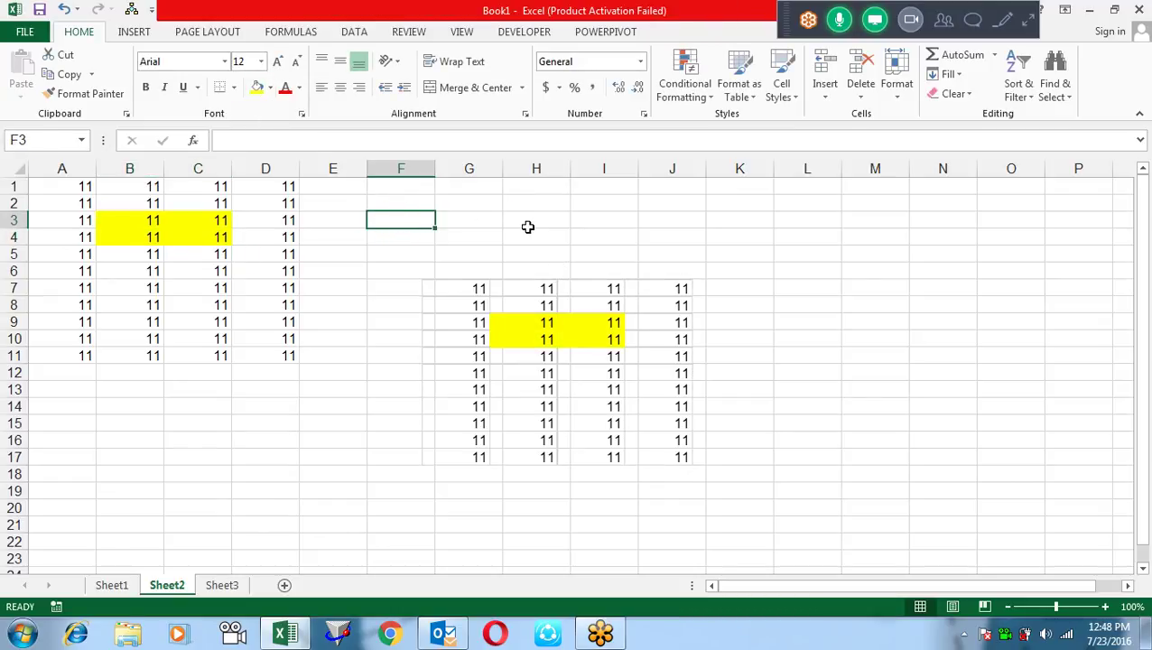
Delete the existing linked picture
left_click(603, 218)
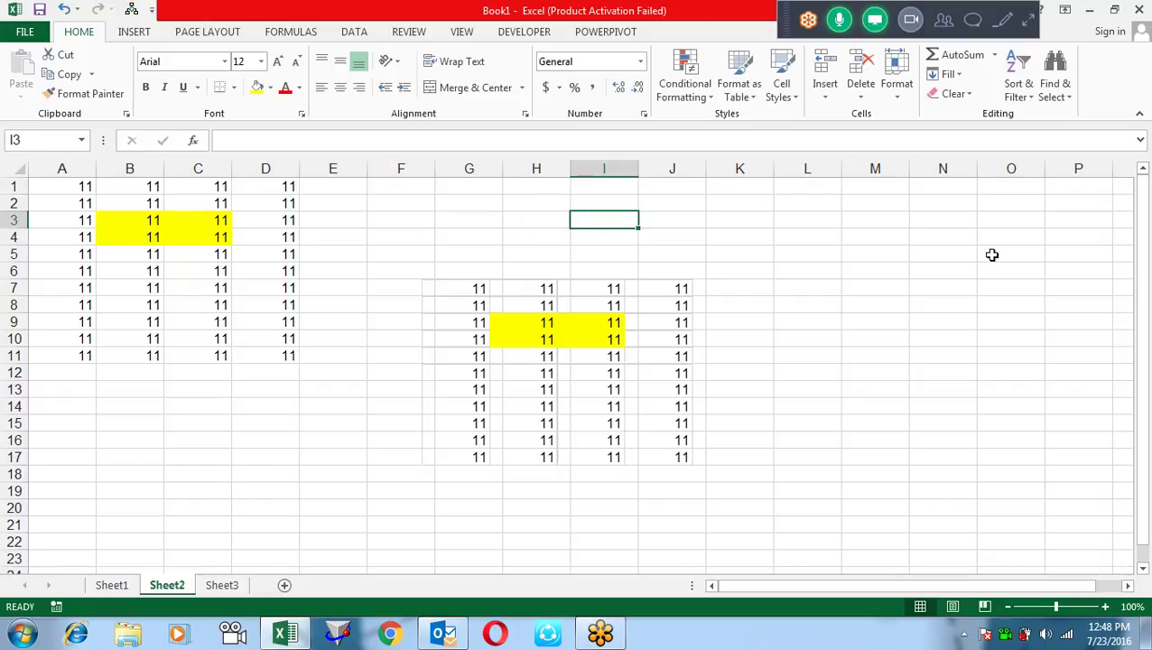
left_click_drag(787, 257, 792, 271)
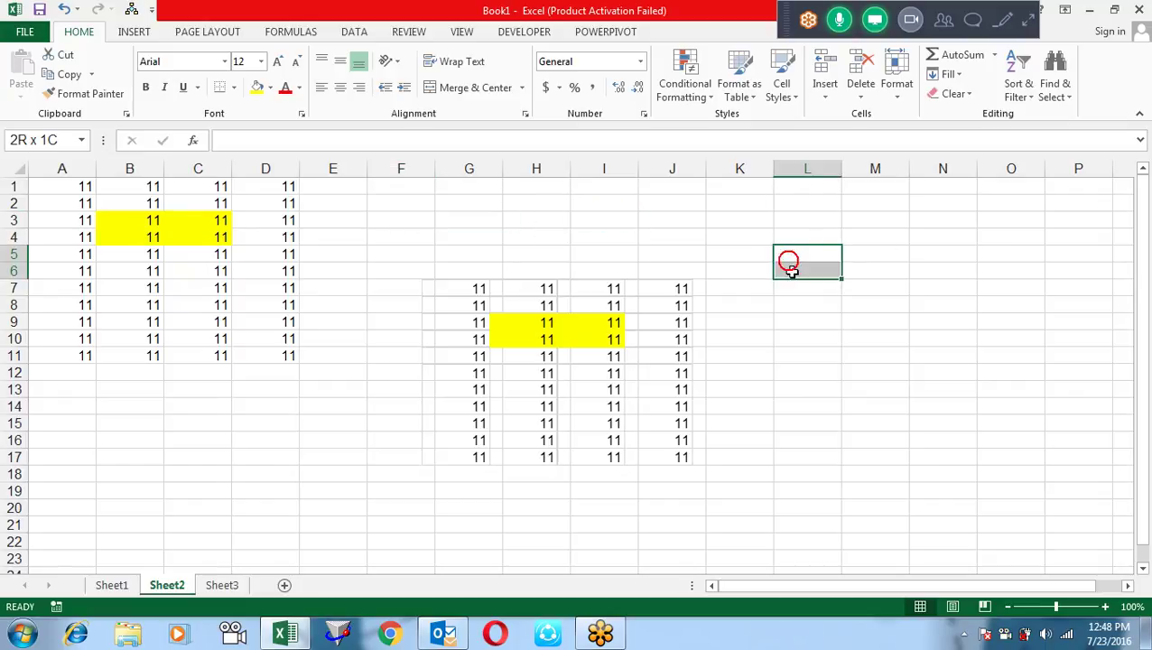
left_click(790, 331)
left_click(809, 224)
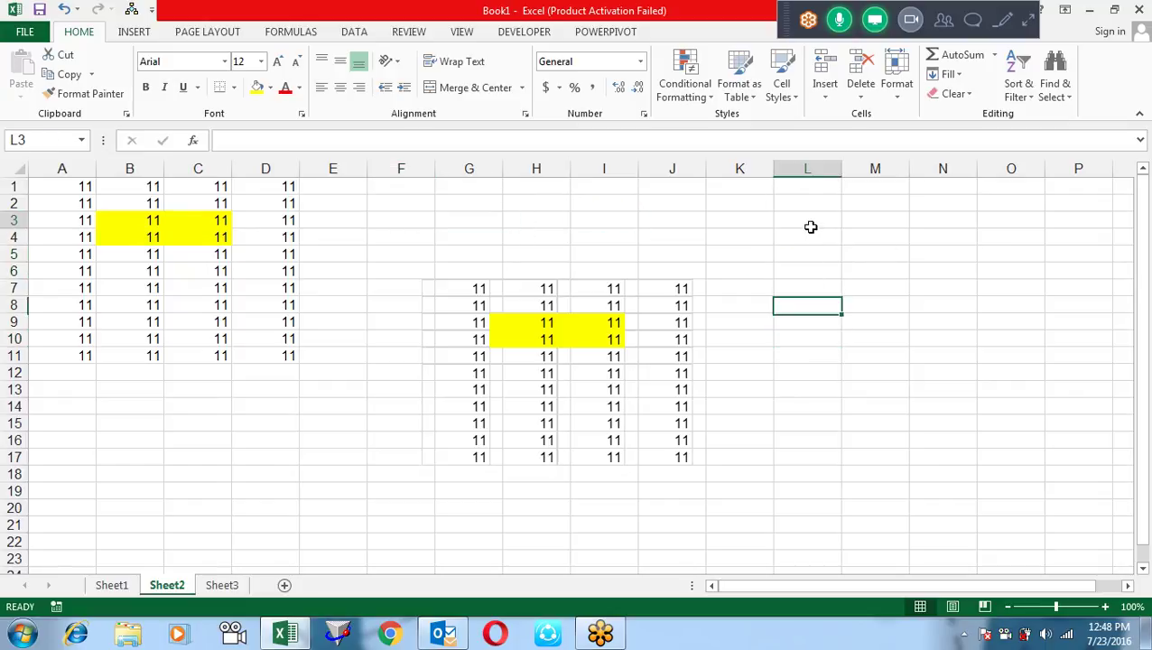
left_click(644, 290)
mouse_move(648, 303)
left_mouse_down()
mouse_move(540, 244)
mouse_move(599, 235)
left_mouse_up()
key("Delete")
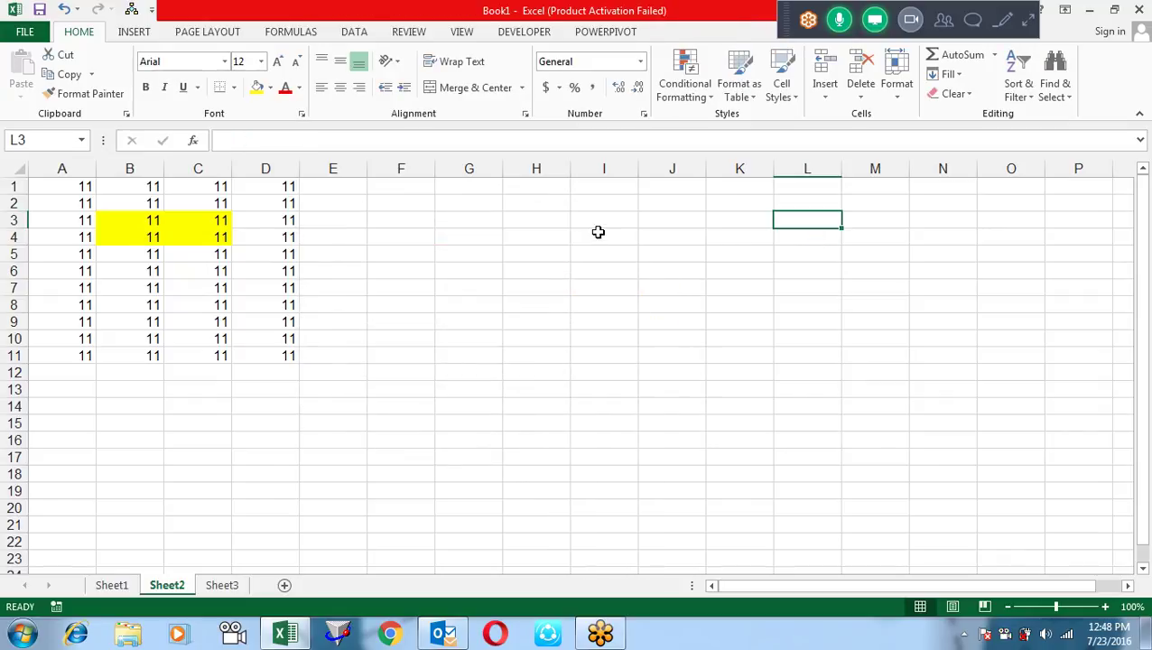
Paste A1:D11 as a new linked picture over G7:J17, then minimize Excel to the desktop
left_click_drag(82, 192, 296, 353)
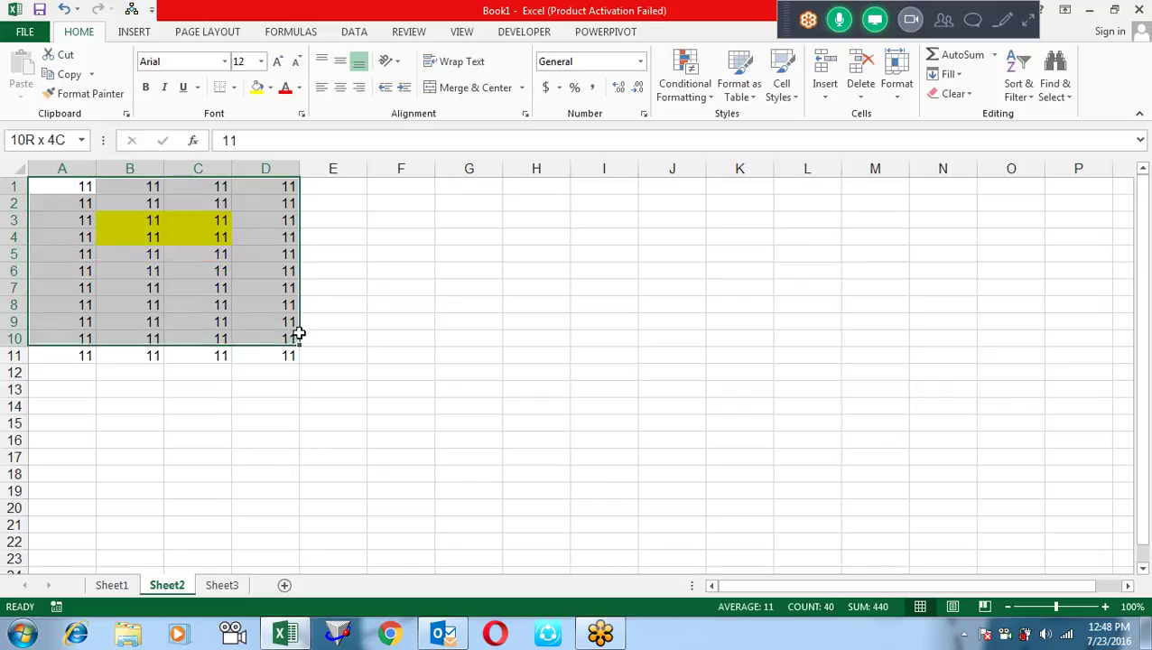
key("ctrl+c")
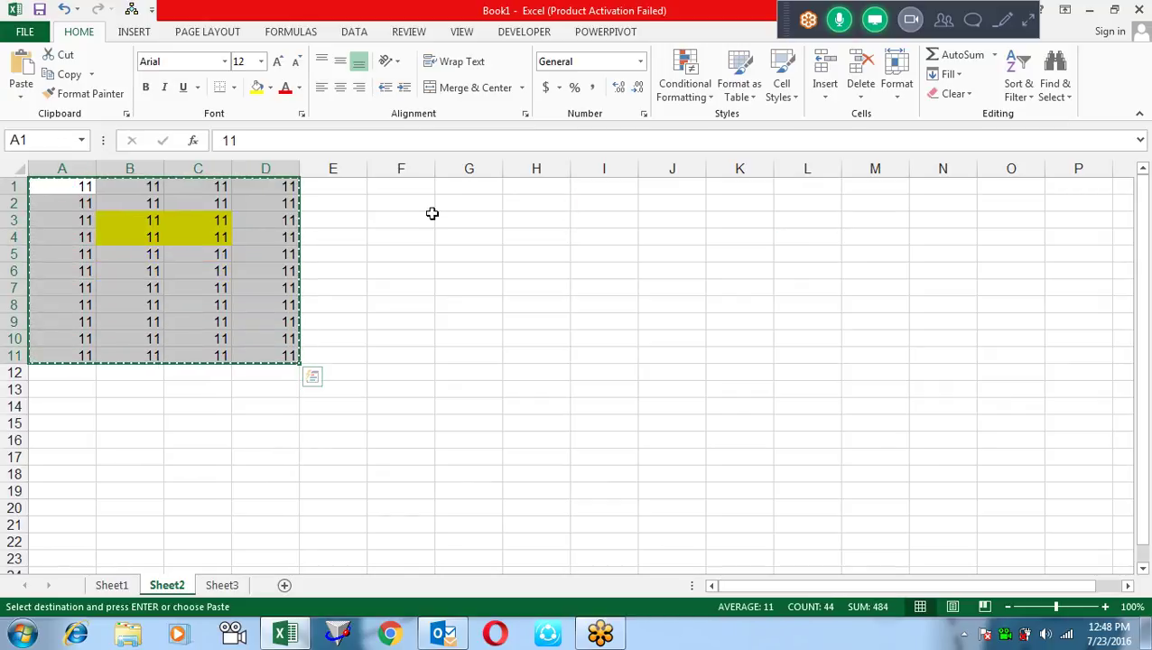
left_click(482, 187)
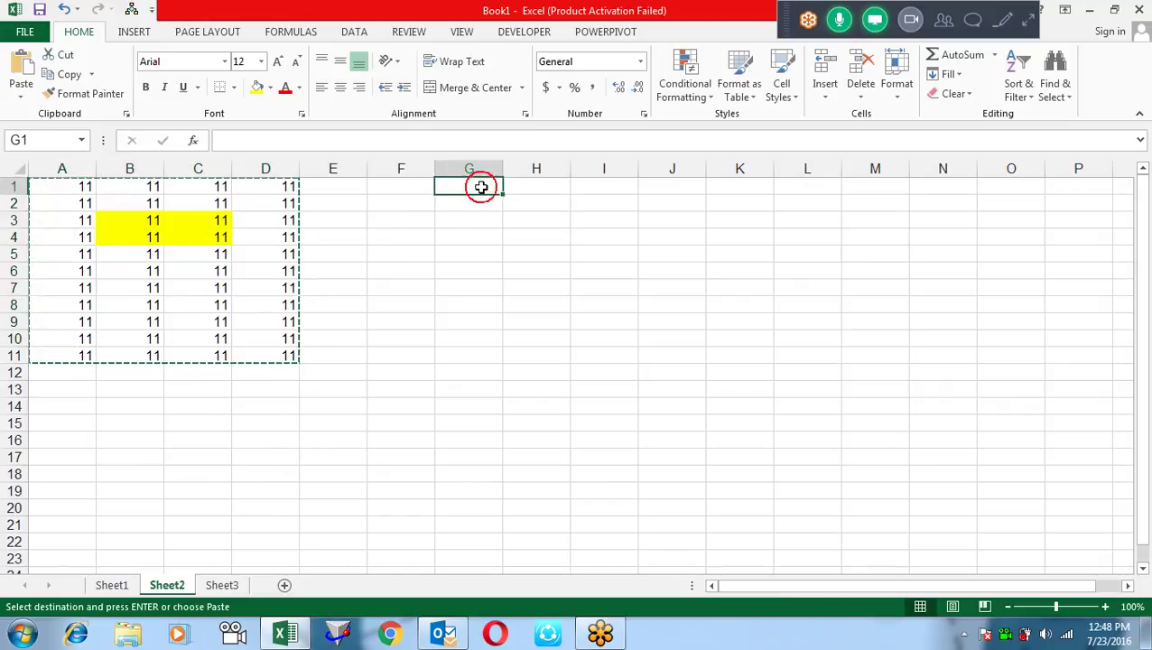
left_click(21, 93)
left_click(95, 255)
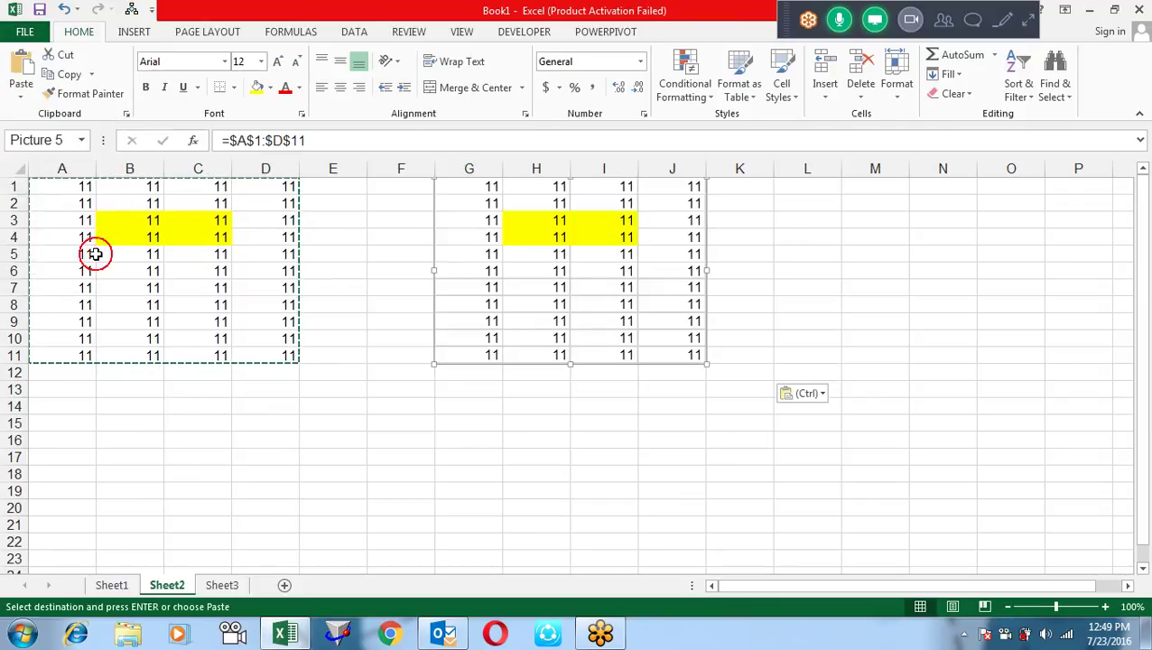
left_click_drag(493, 244, 480, 342)
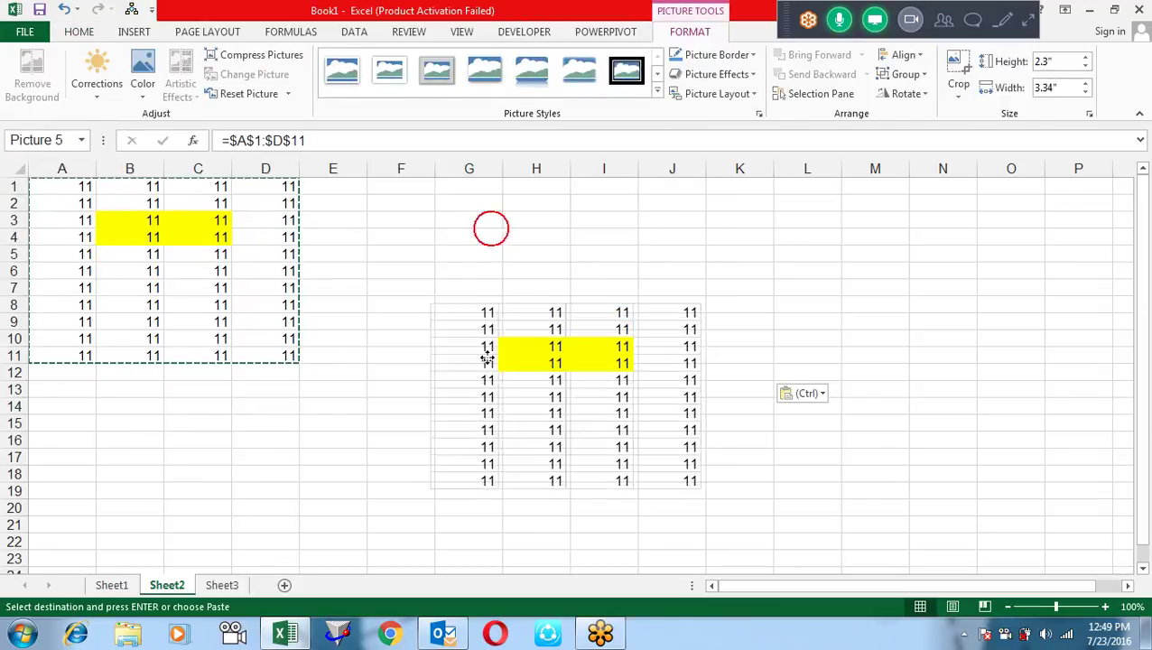
left_click(806, 220)
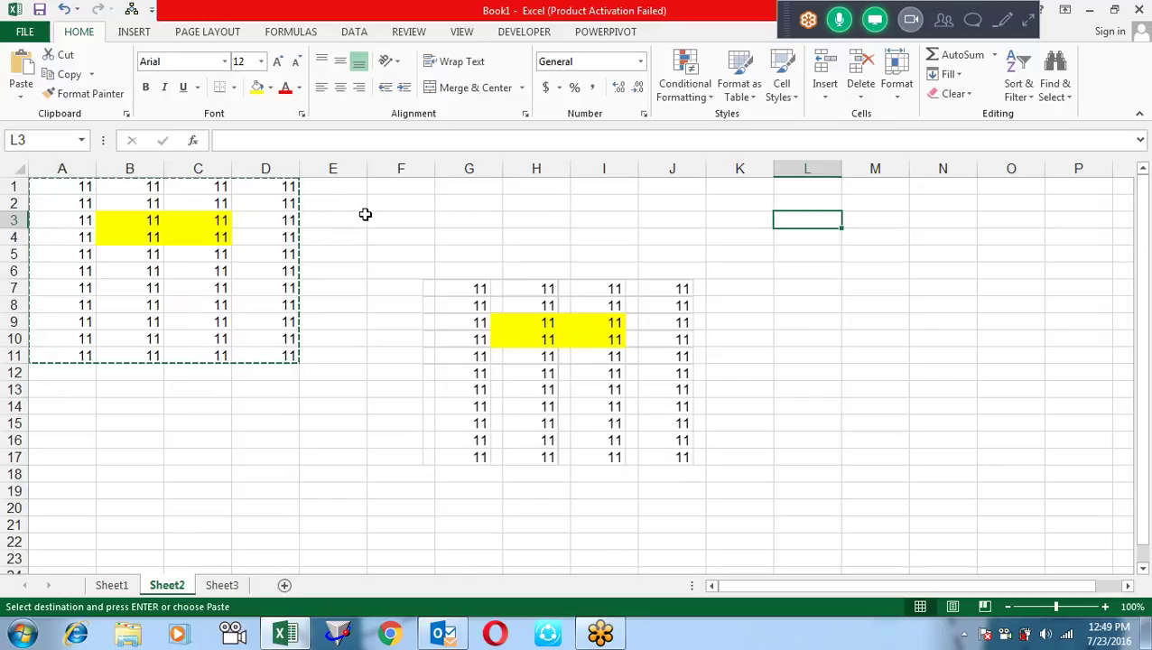
key("Escape")
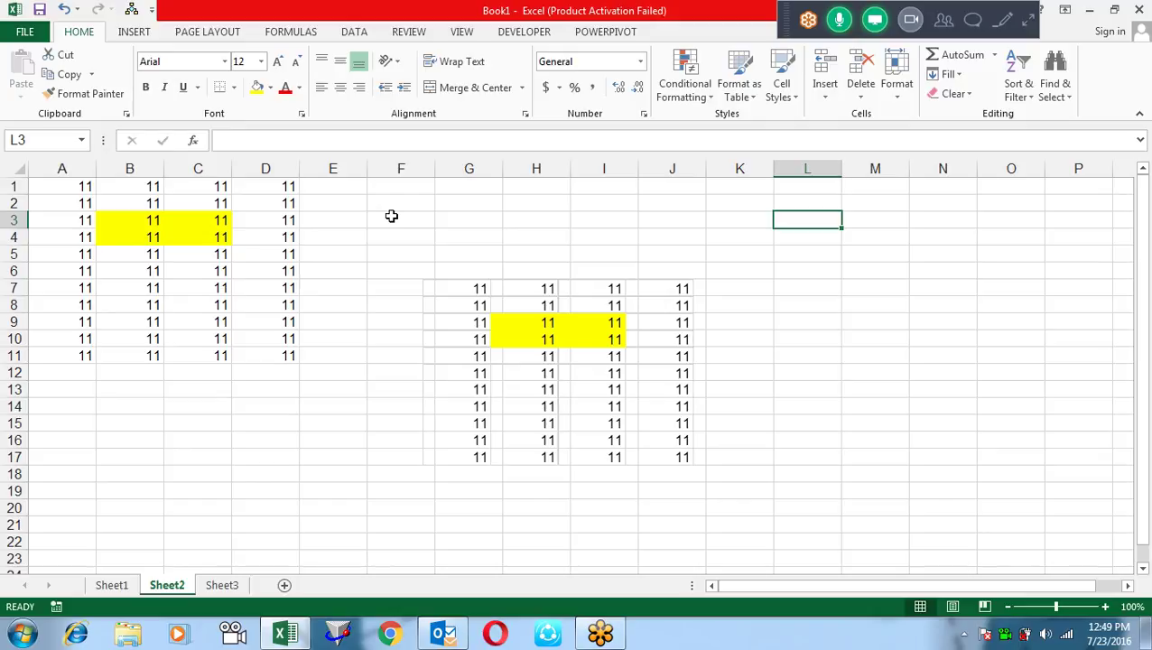
key("super+d")
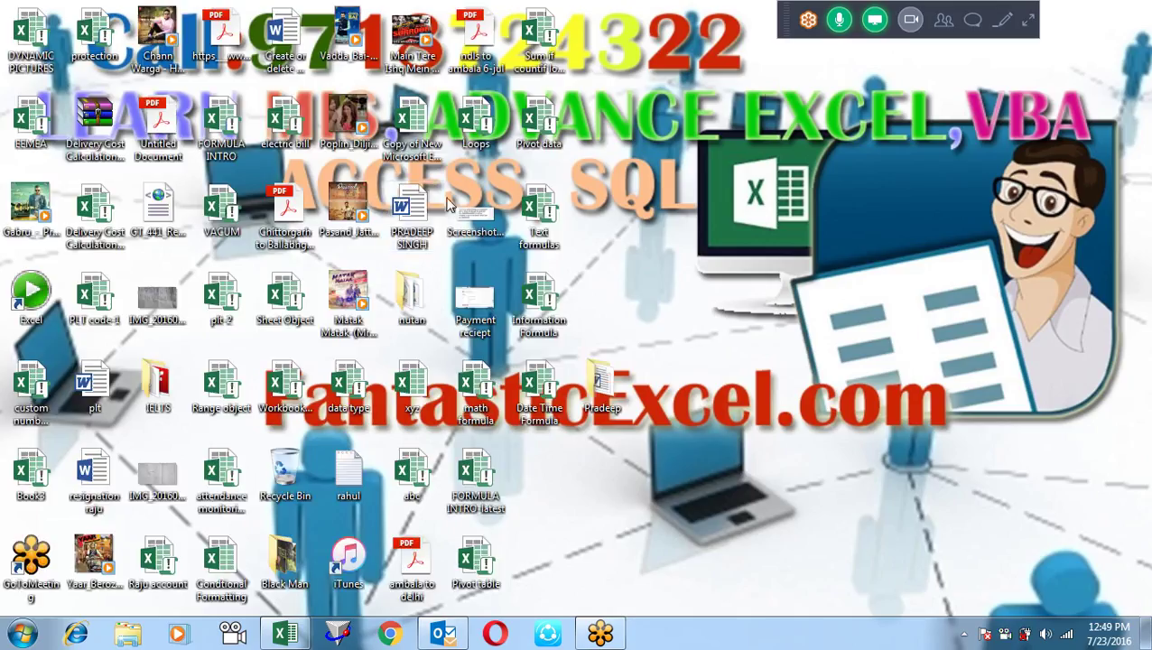
Open the Pivot data workbook and run the Alt+D+P PivotTable wizard through to step 3
double_click(540, 122)
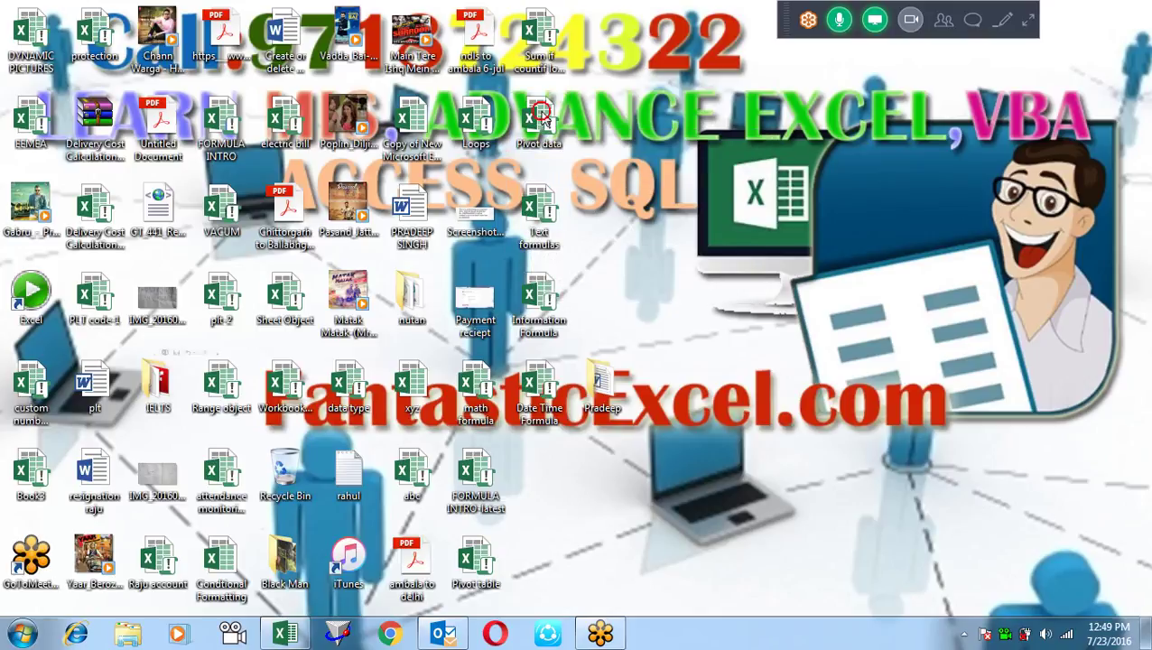
left_click(259, 290)
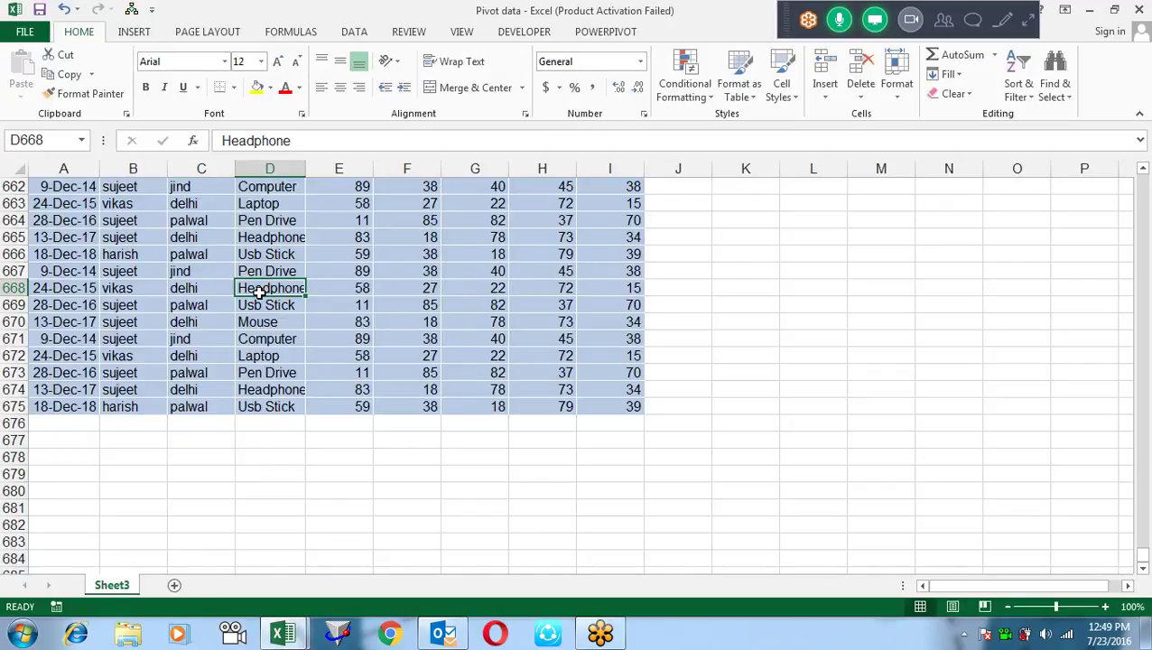
key("alt+d")
key("p")
key("Return")
key("Return")
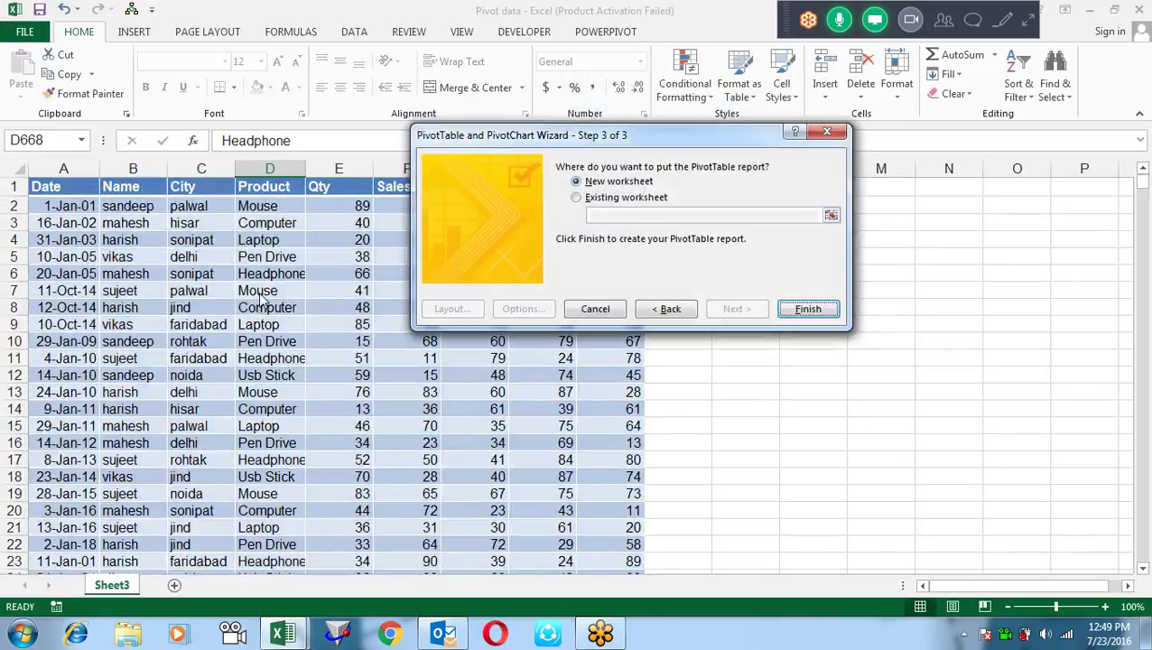
Finish the wizard and build a PivotTable summing Sales1 by Product, grand total 33727
key("Return")
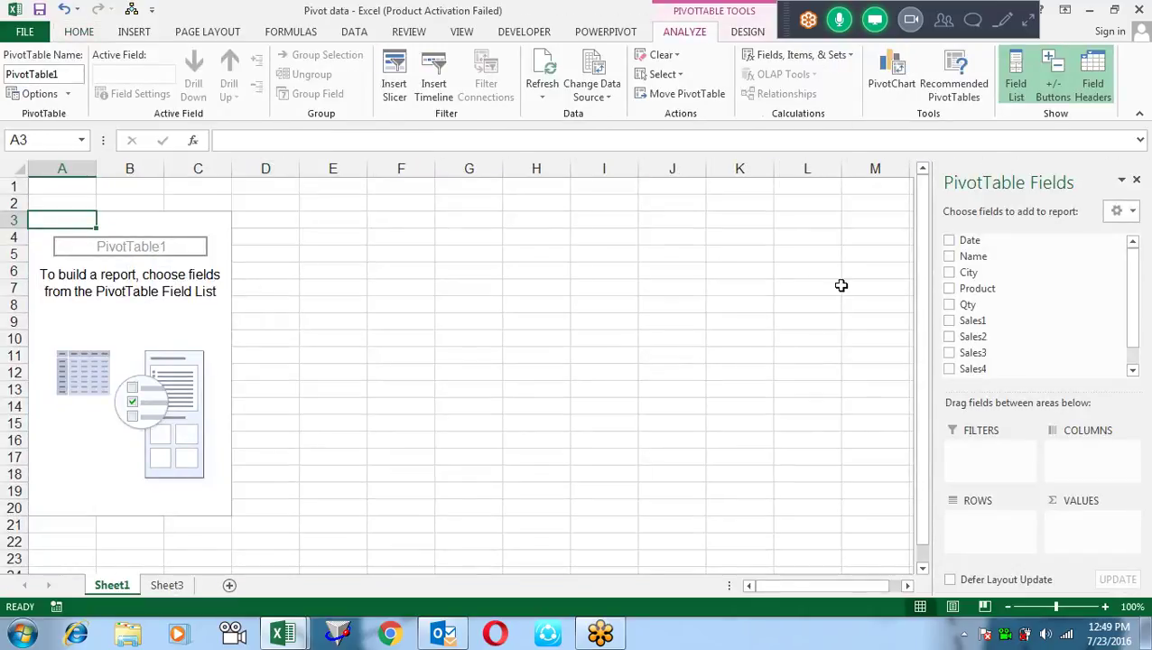
left_click(949, 239)
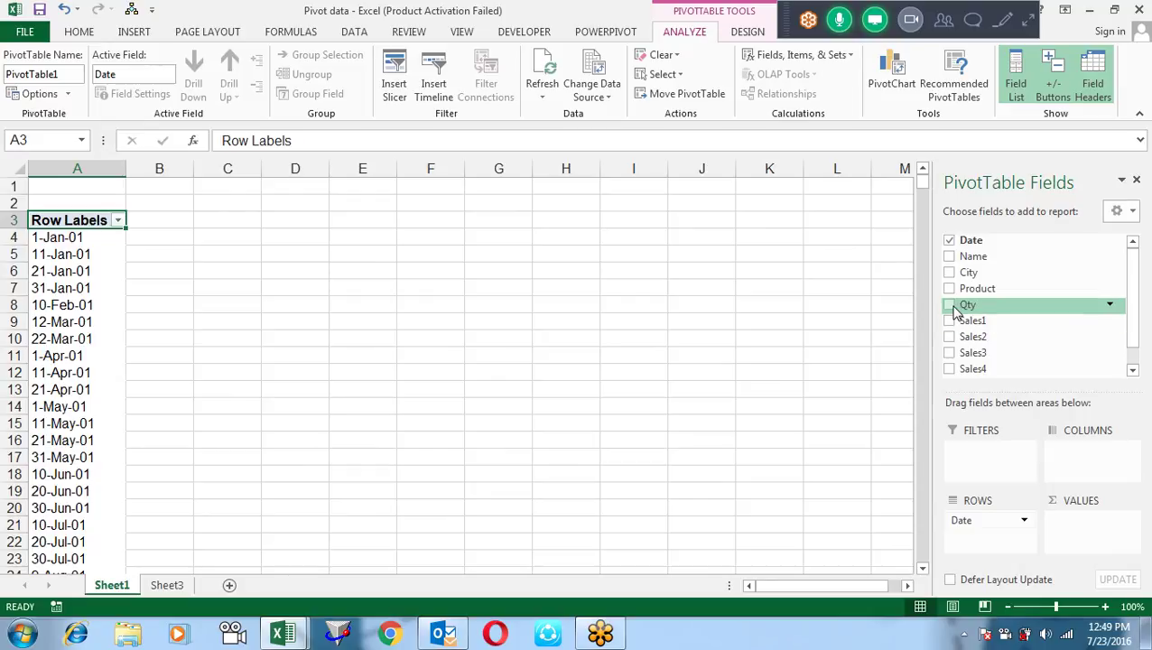
left_click_drag(967, 321, 1073, 538)
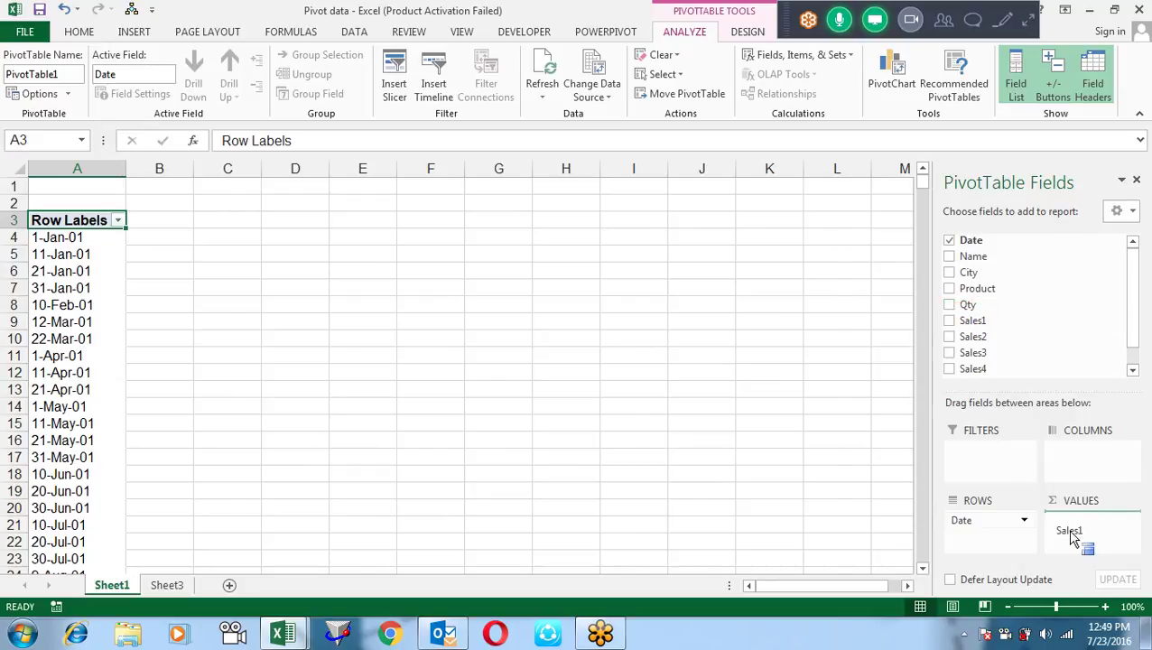
left_click_drag(980, 524, 813, 438)
left_click_drag(975, 289, 1010, 546)
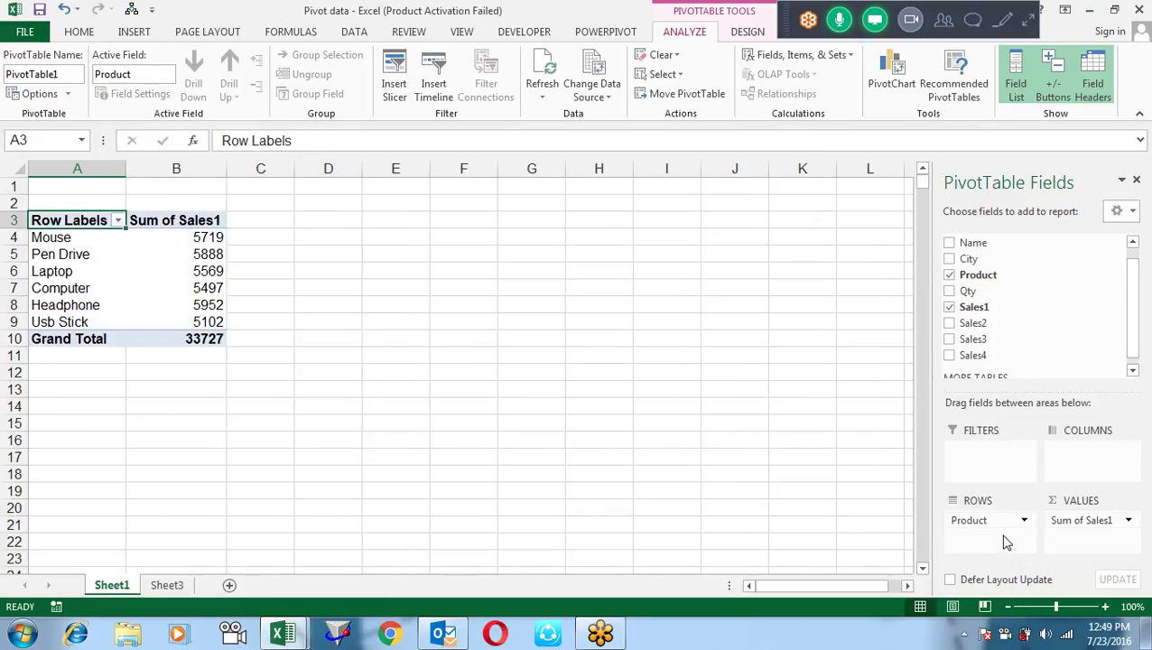
left_click(86, 305)
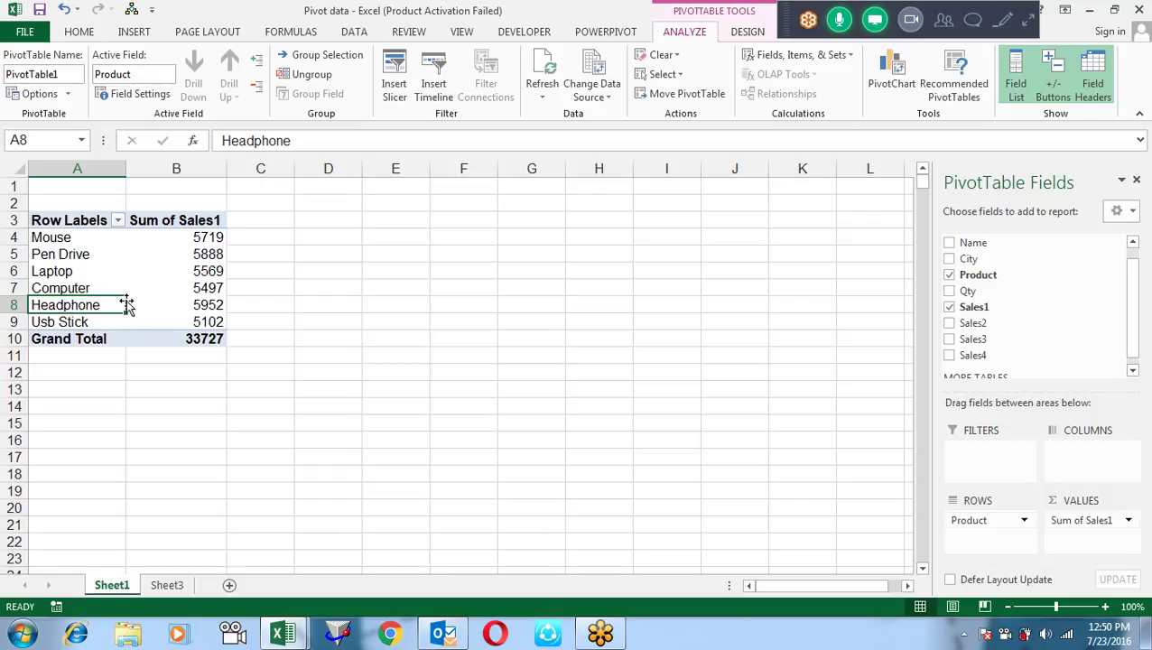
Reorder products to Mouse, Headphone, Laptop, Computer, Pen Drive, Usb Stick by dragging Headphone up
left_click_drag(127, 305, 131, 249)
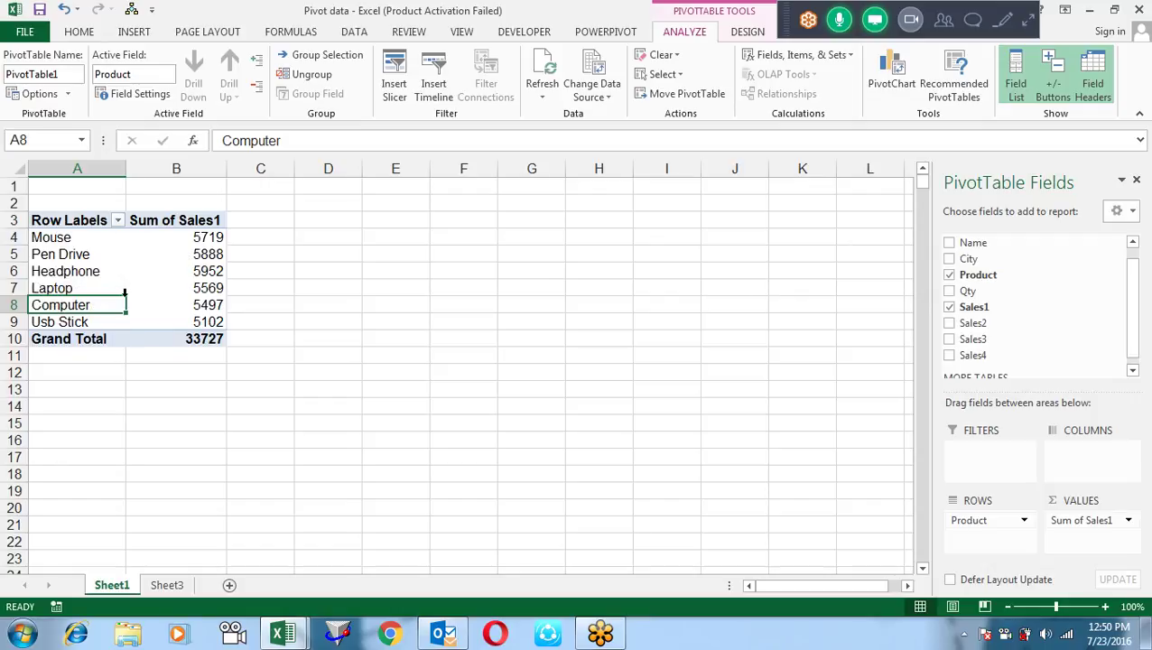
left_click_drag(127, 305, 125, 247)
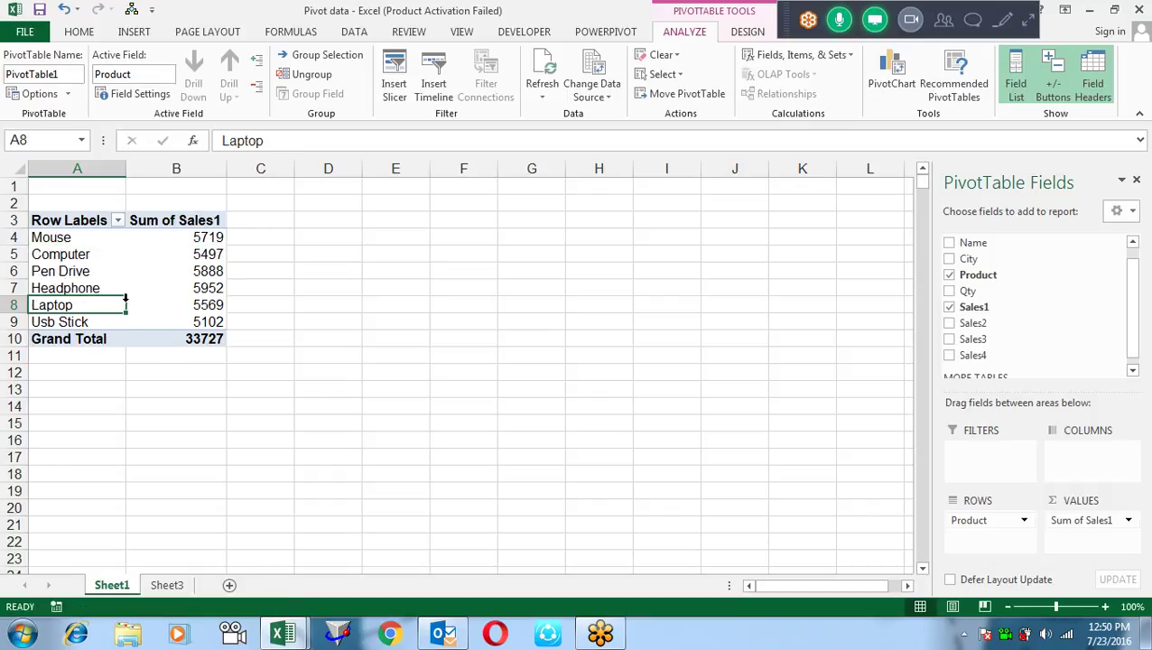
left_click_drag(126, 305, 136, 242)
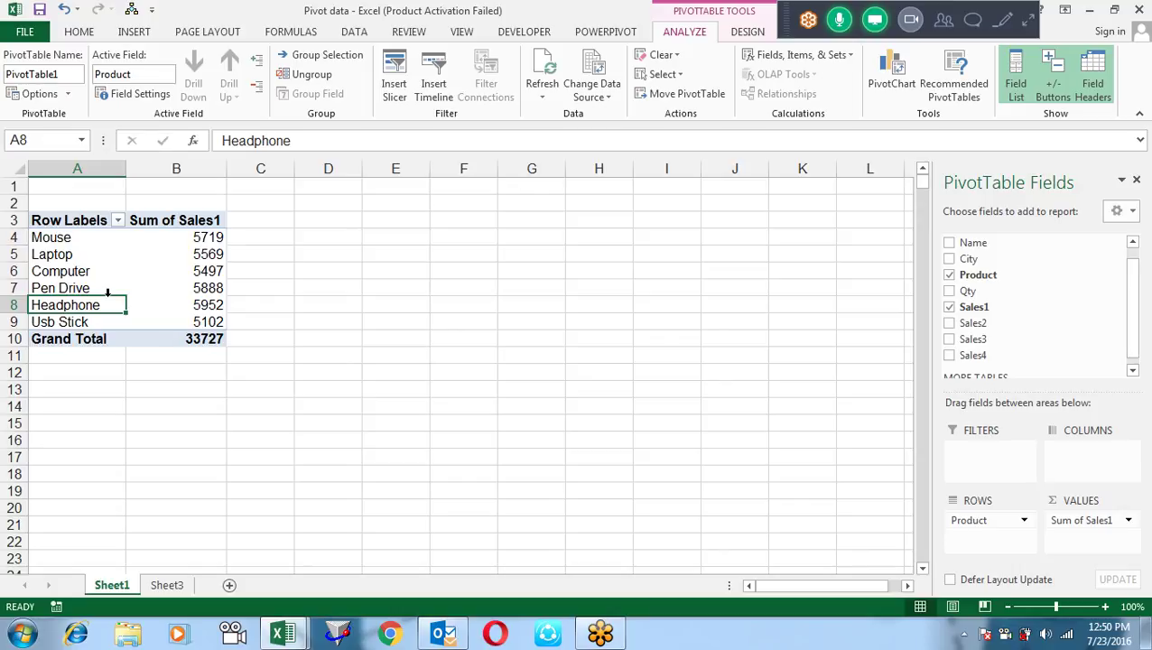
left_click_drag(108, 295, 110, 256)
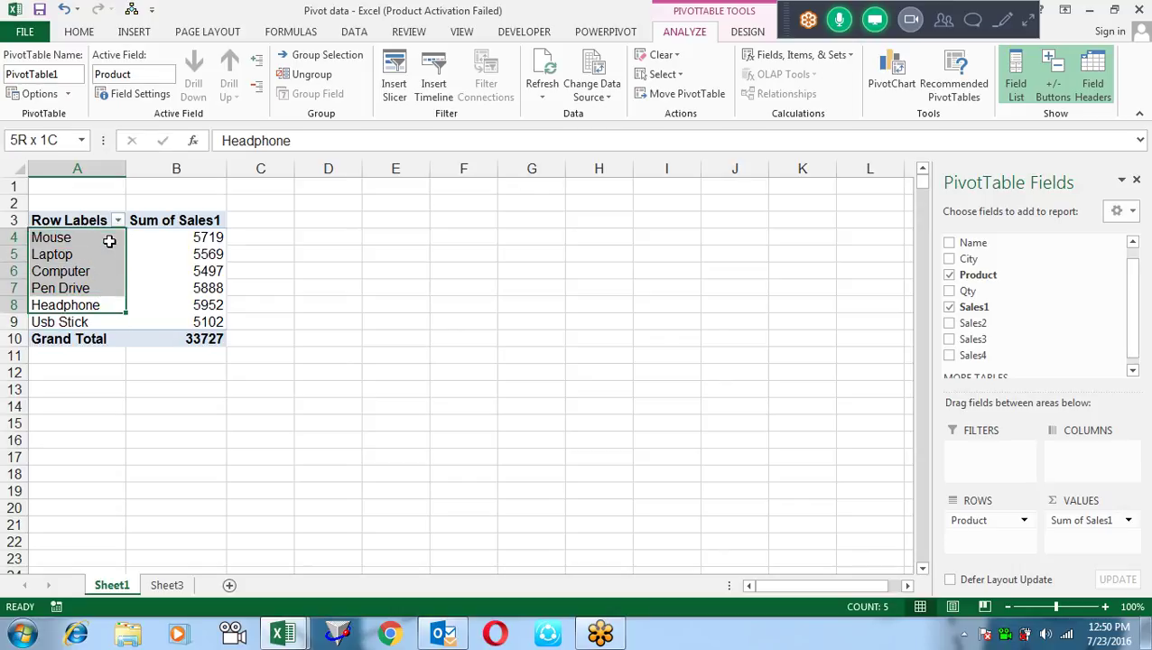
left_click(110, 306)
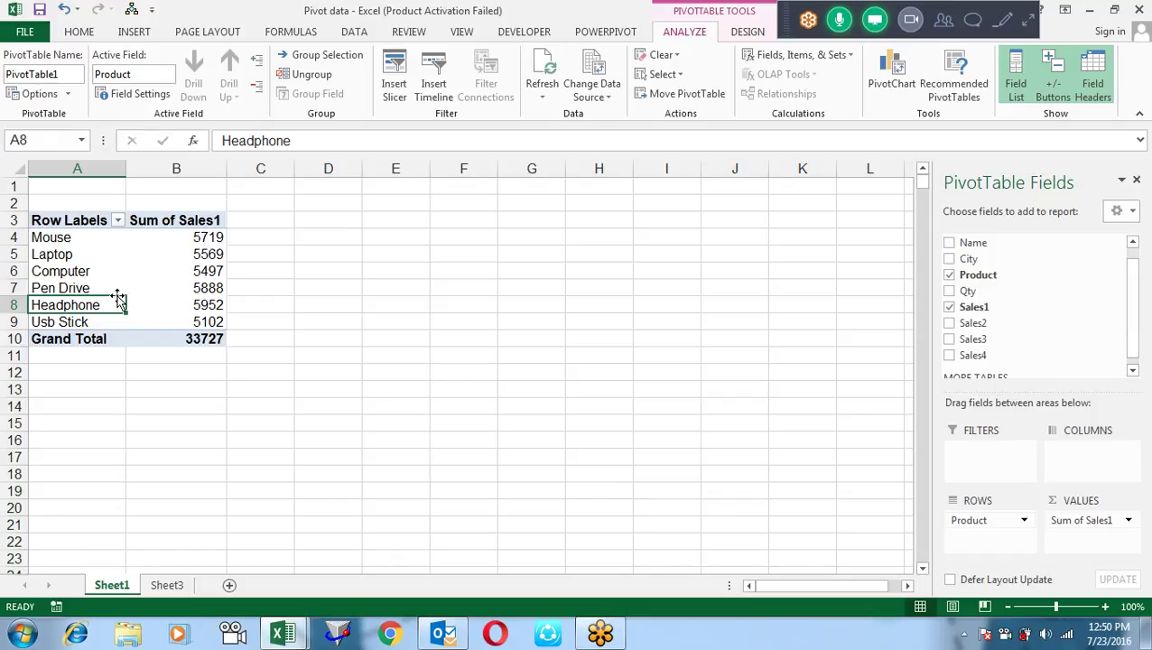
left_click_drag(118, 300, 126, 231)
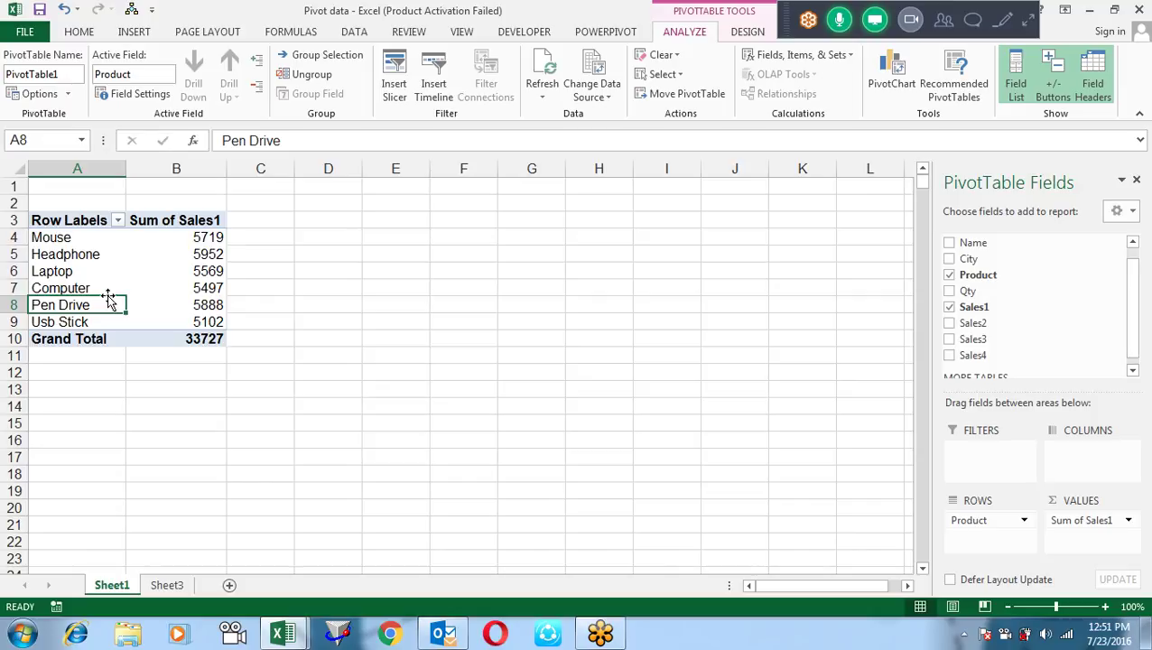
Move Pen Drive to the top of the product rows and add Name as a report filter
left_click_drag(109, 298, 126, 234)
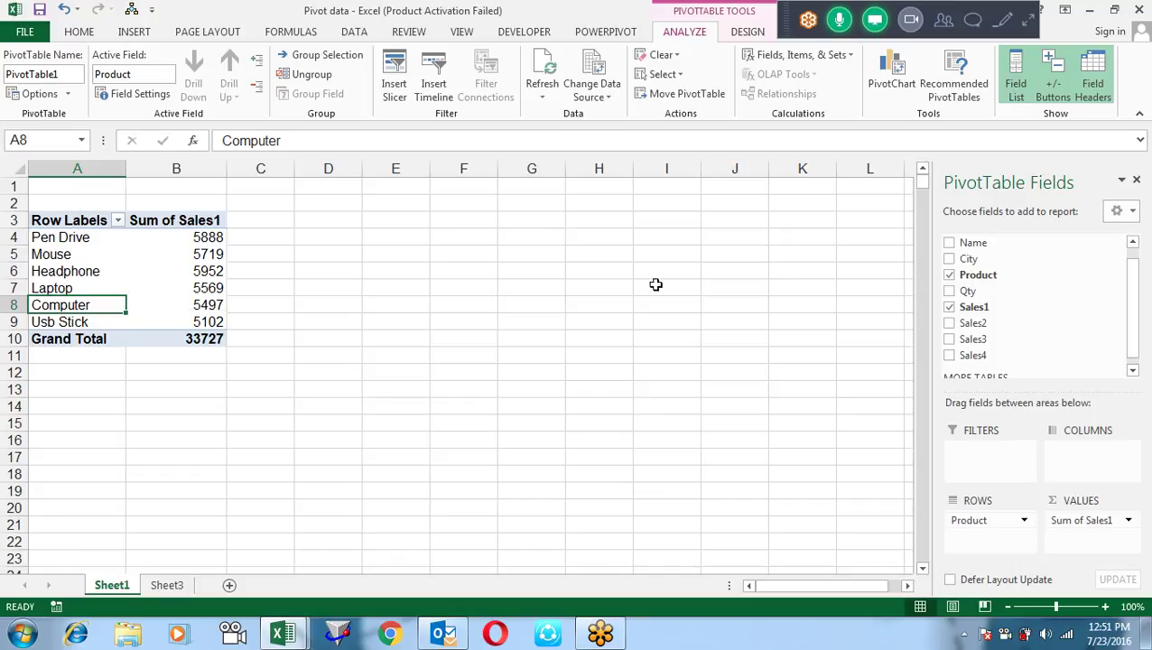
mouse_move(973, 242)
left_mouse_down()
mouse_move(977, 497)
mouse_move(987, 448)
left_mouse_up()
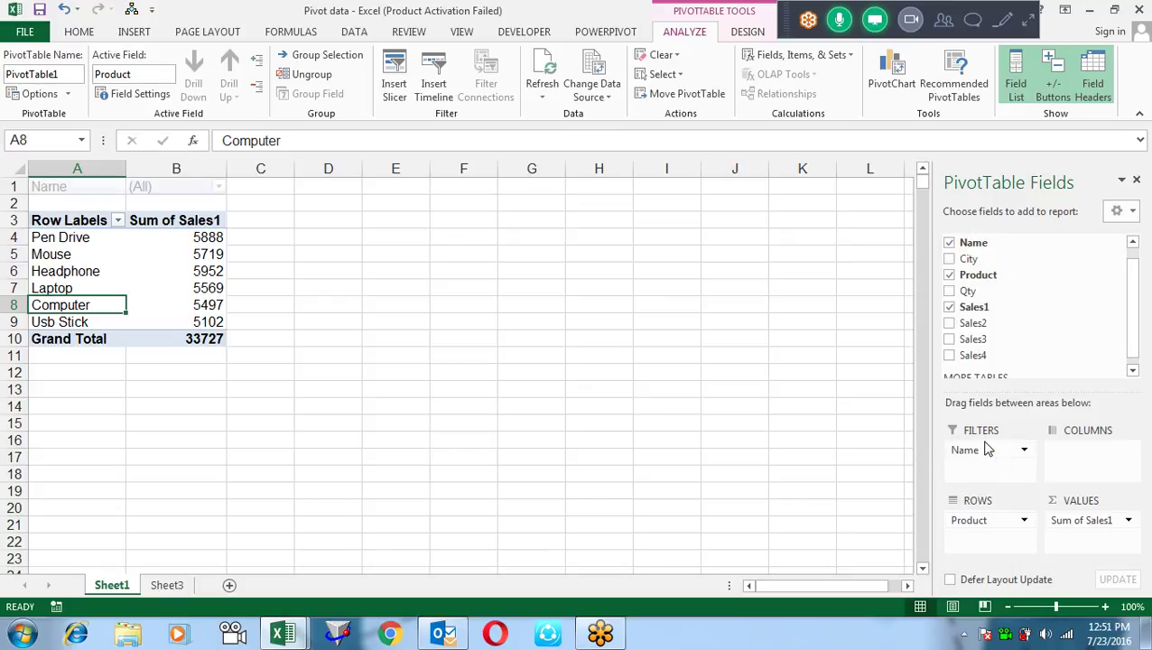
Run Show Report Filter Pages on Name, creating five filtered PivotTable sheets, one per salesperson
left_click(66, 94)
left_click(97, 140)
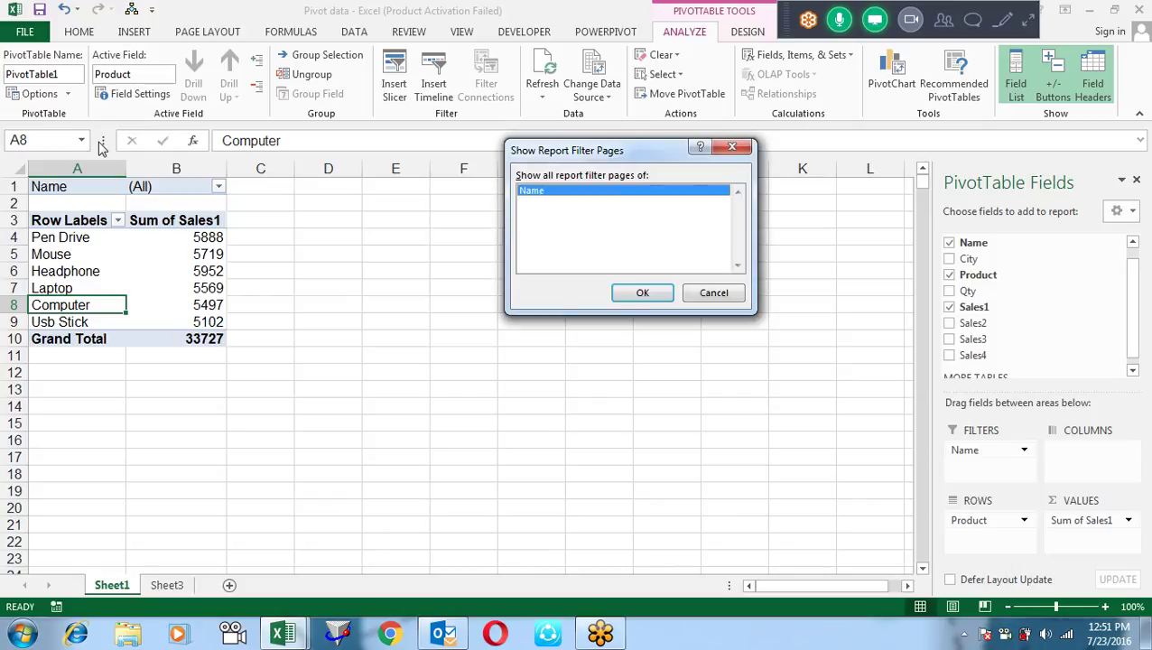
left_click(639, 293)
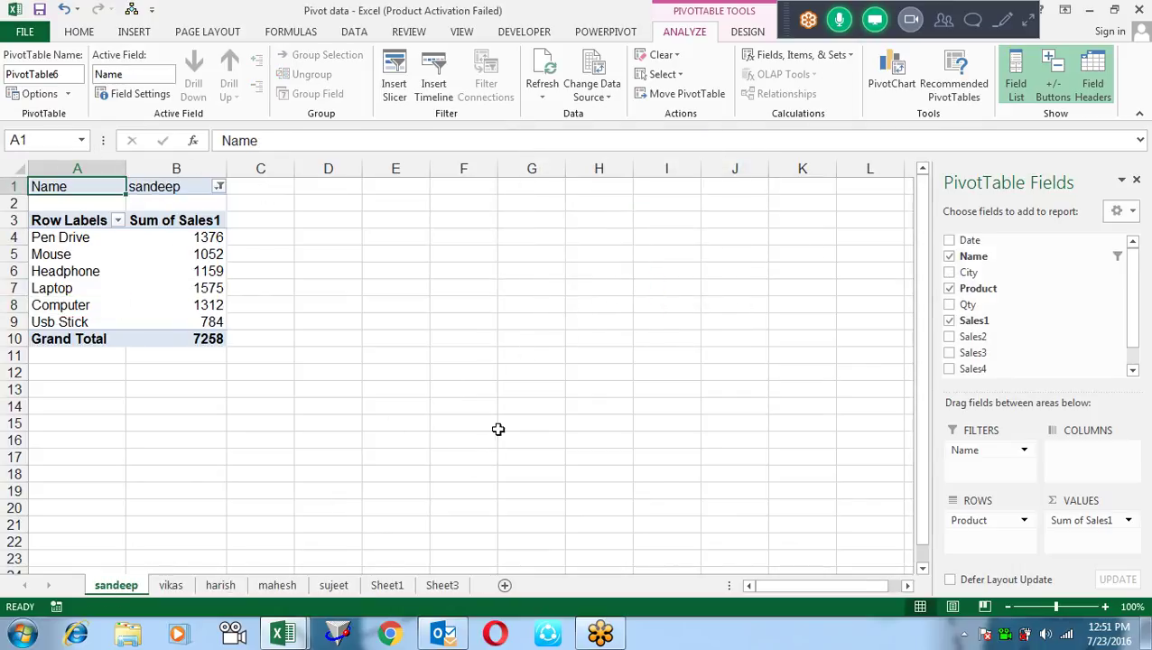
left_click(344, 375)
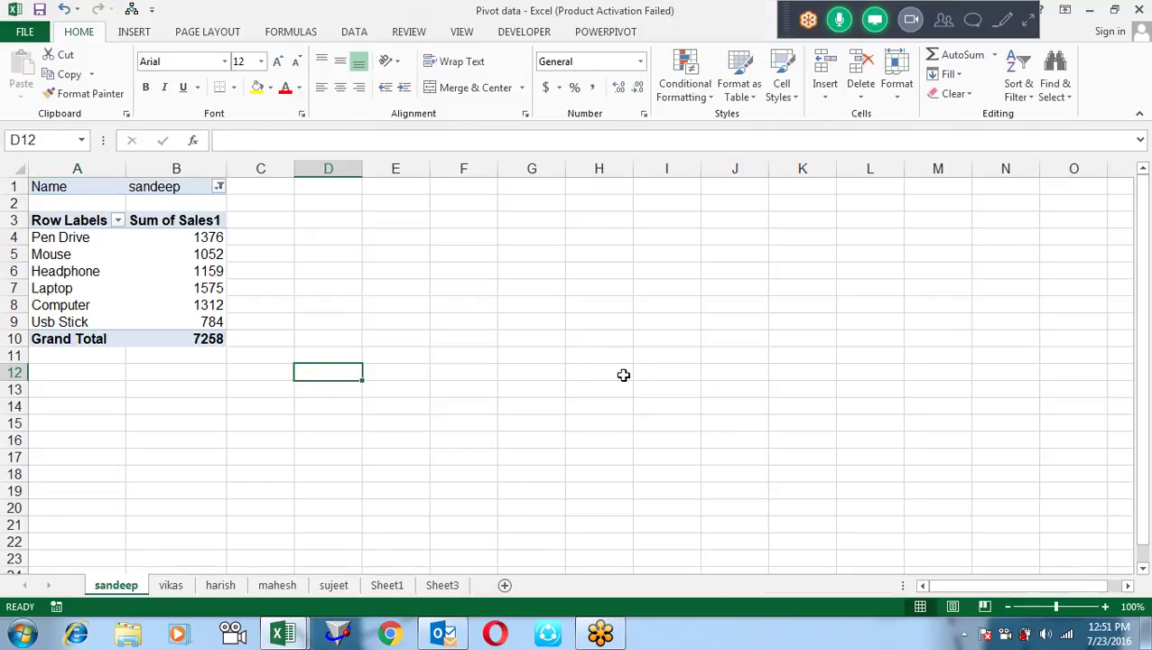
left_click(621, 373, "shift")
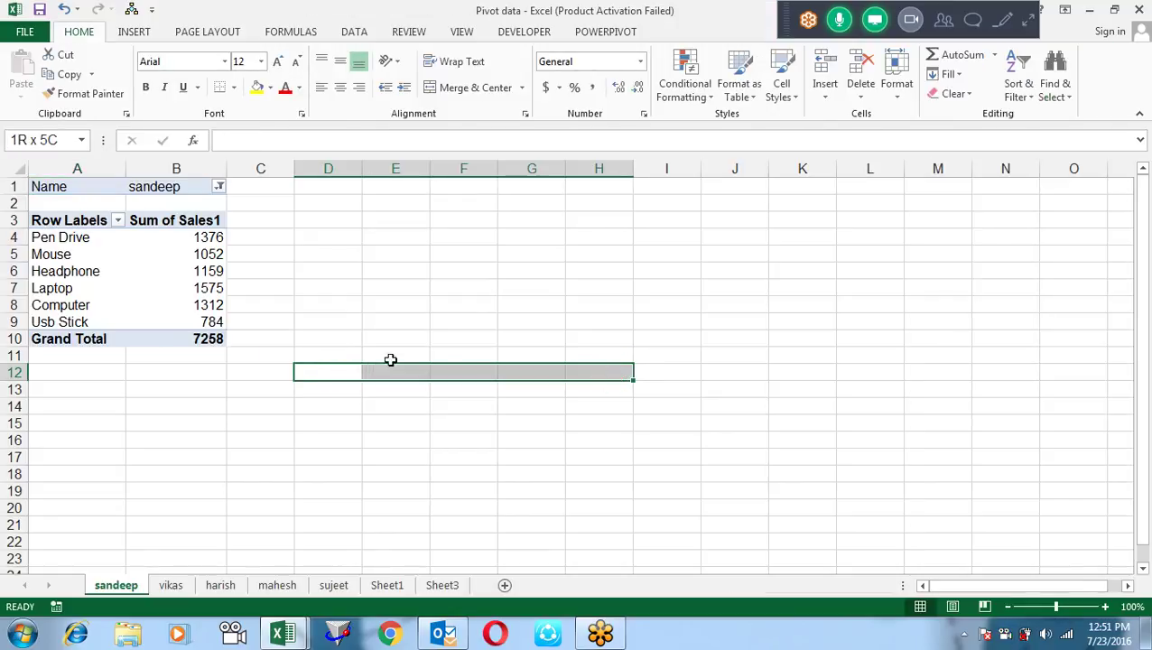
left_click(529, 419)
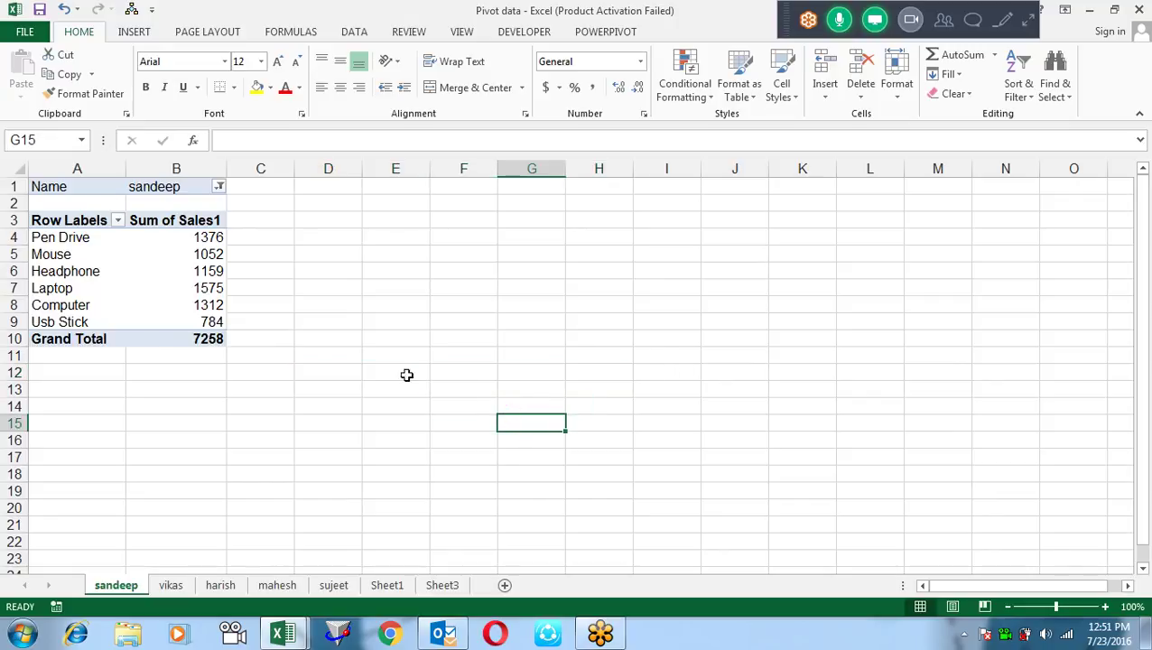
left_click(352, 374)
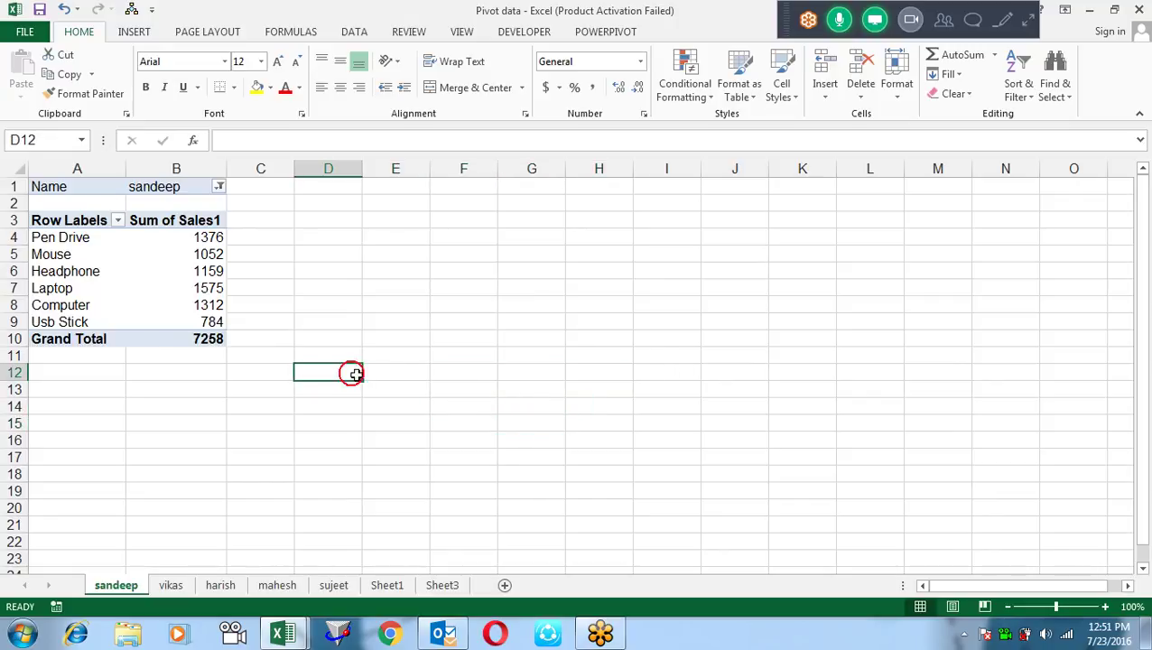
left_click(481, 373, "ctrl")
left_click(597, 372, "ctrl")
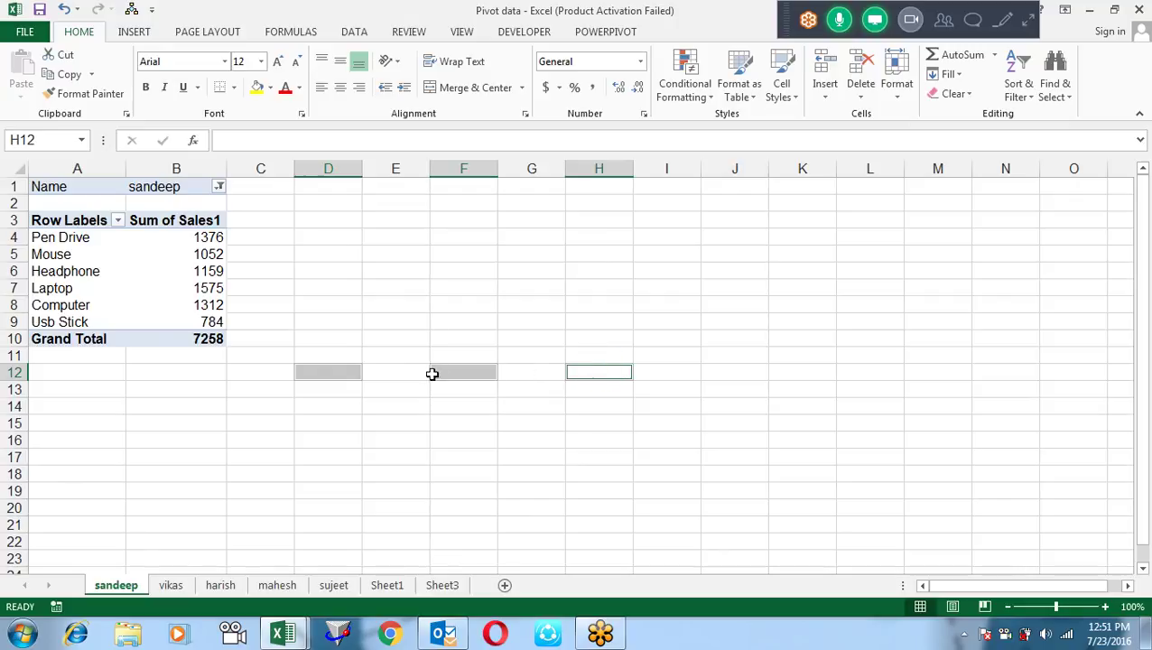
left_click(579, 419)
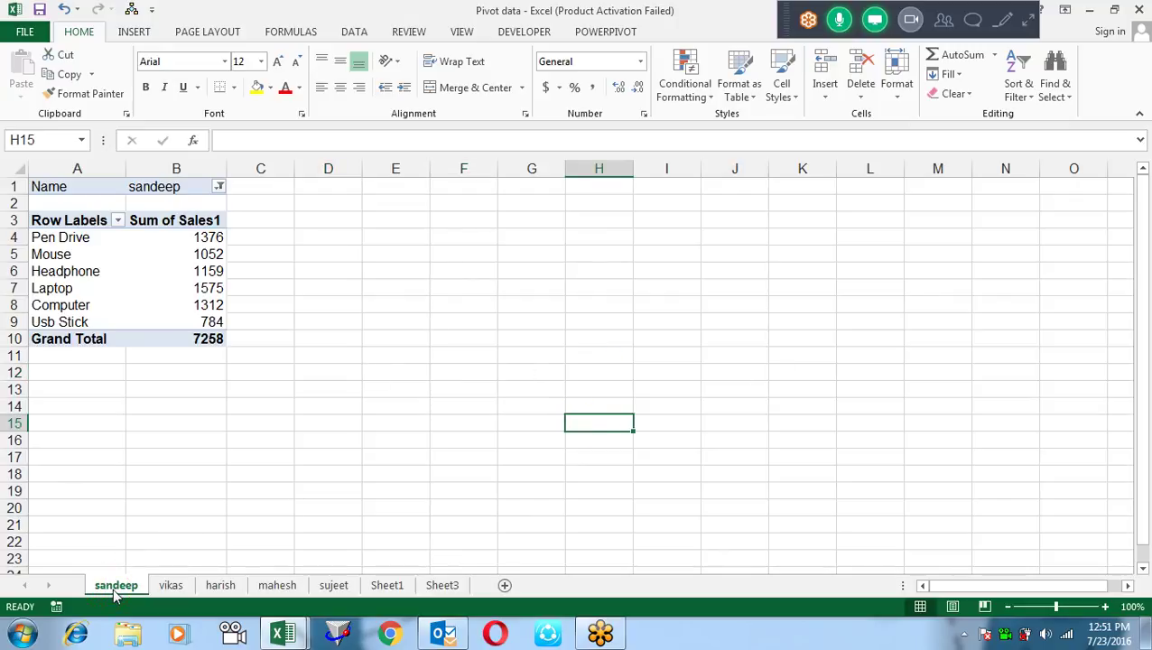
left_click(334, 587, "shift")
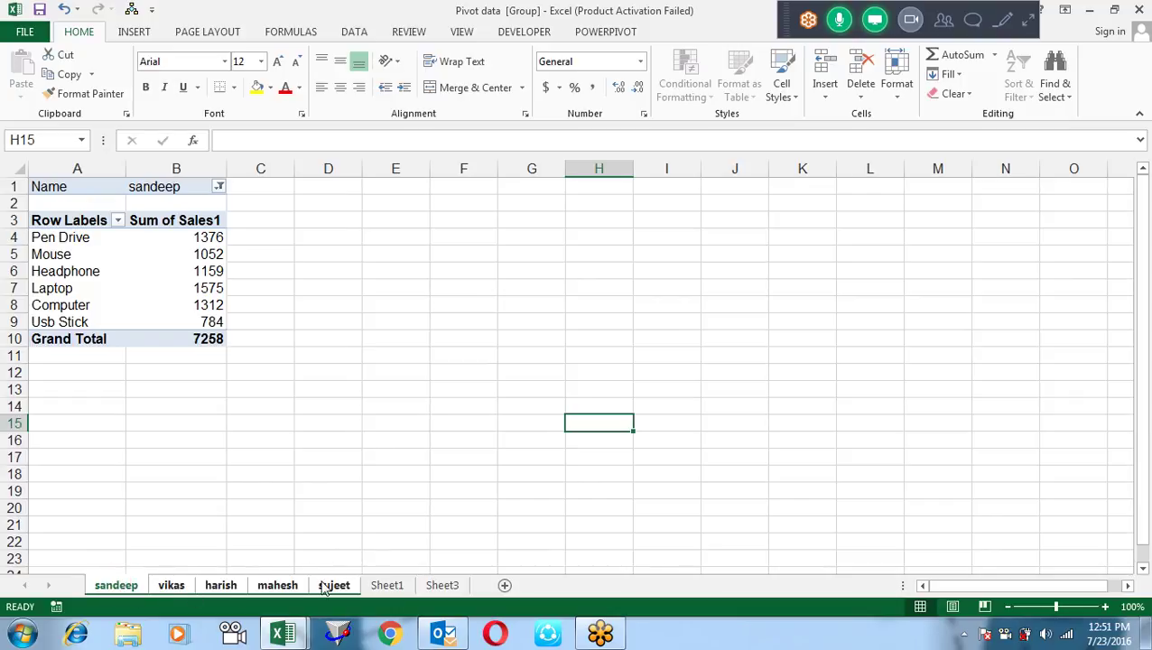
left_click(384, 585)
left_click(128, 585)
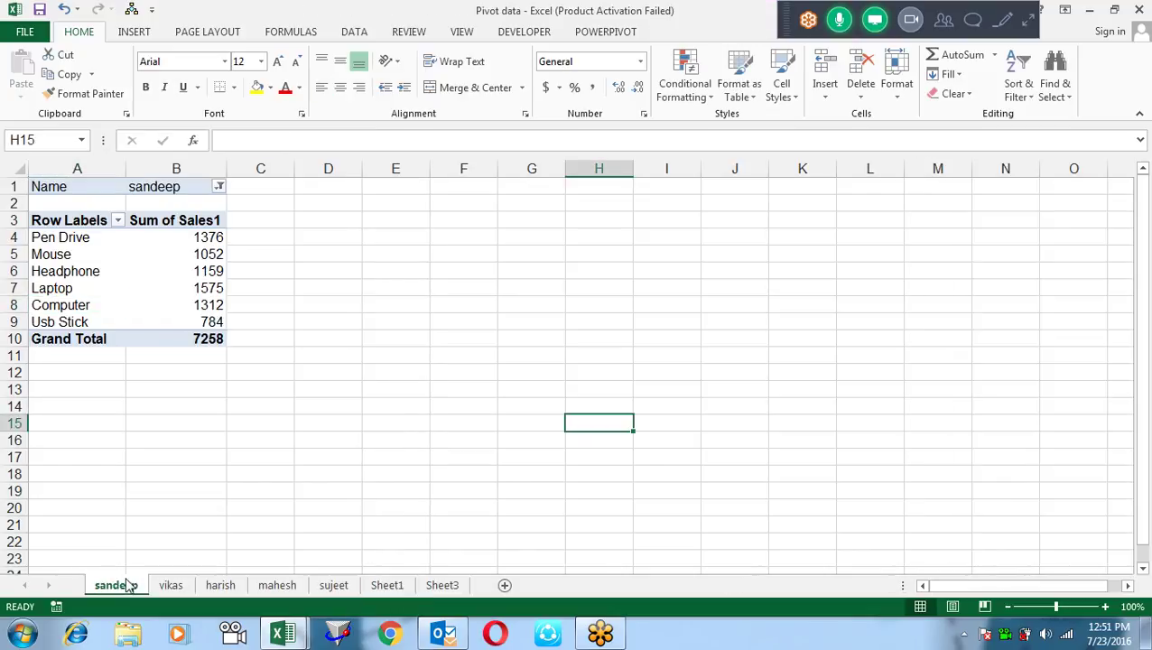
left_click(334, 587, "shift")
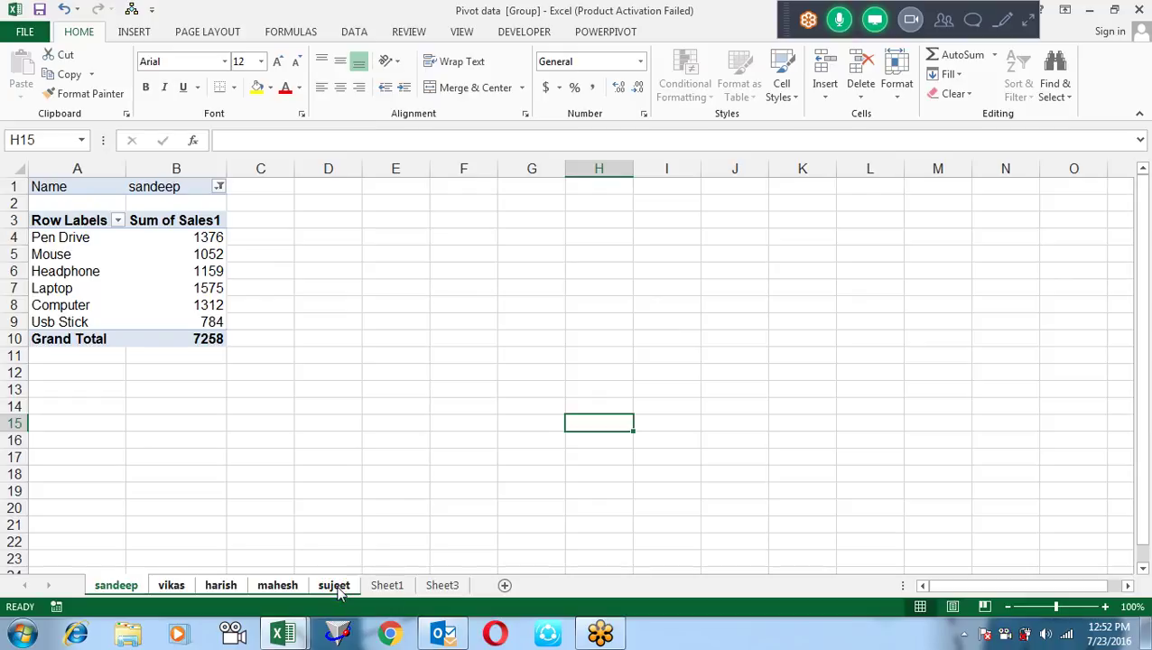
left_click(397, 586)
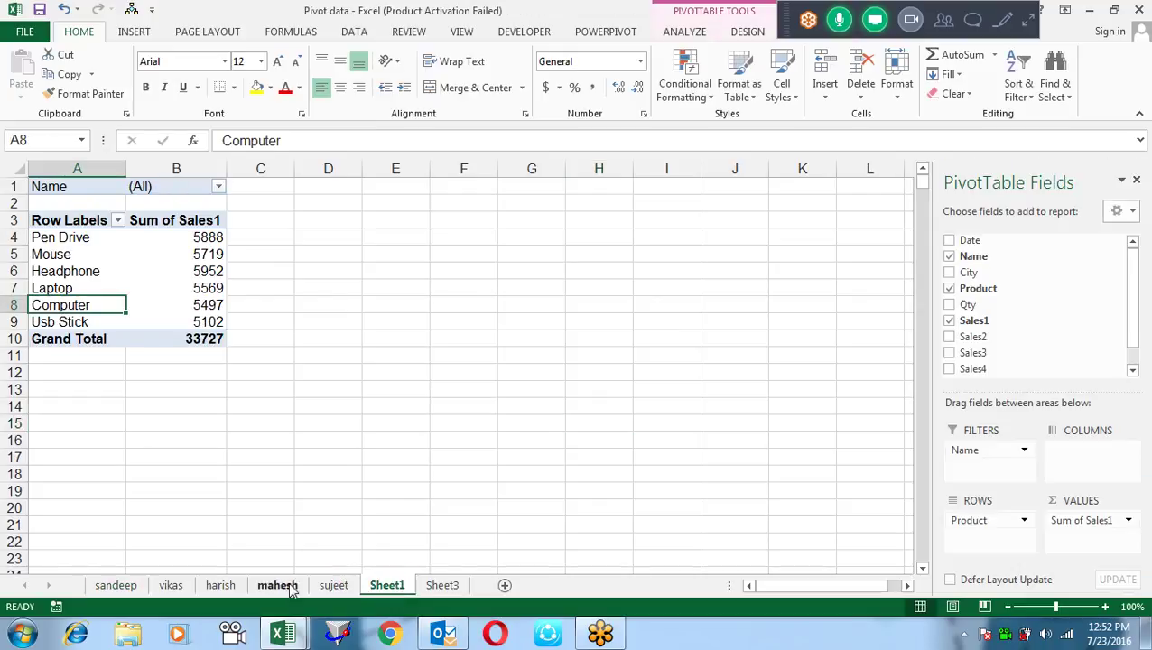
left_click(117, 586)
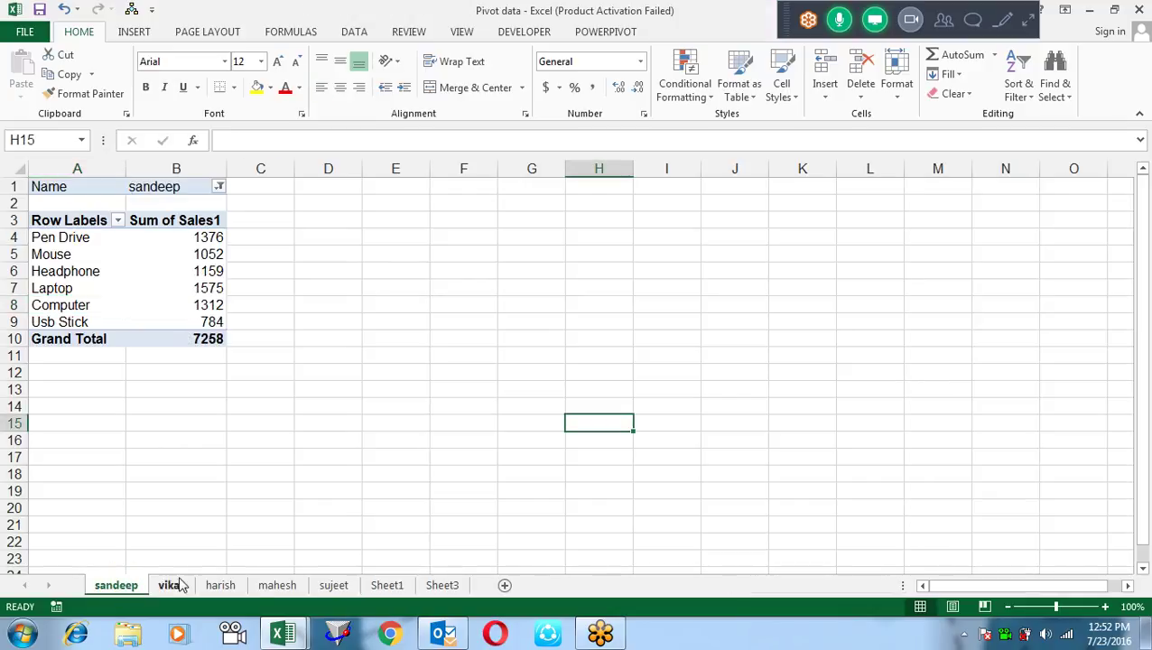
left_click(231, 586, "ctrl")
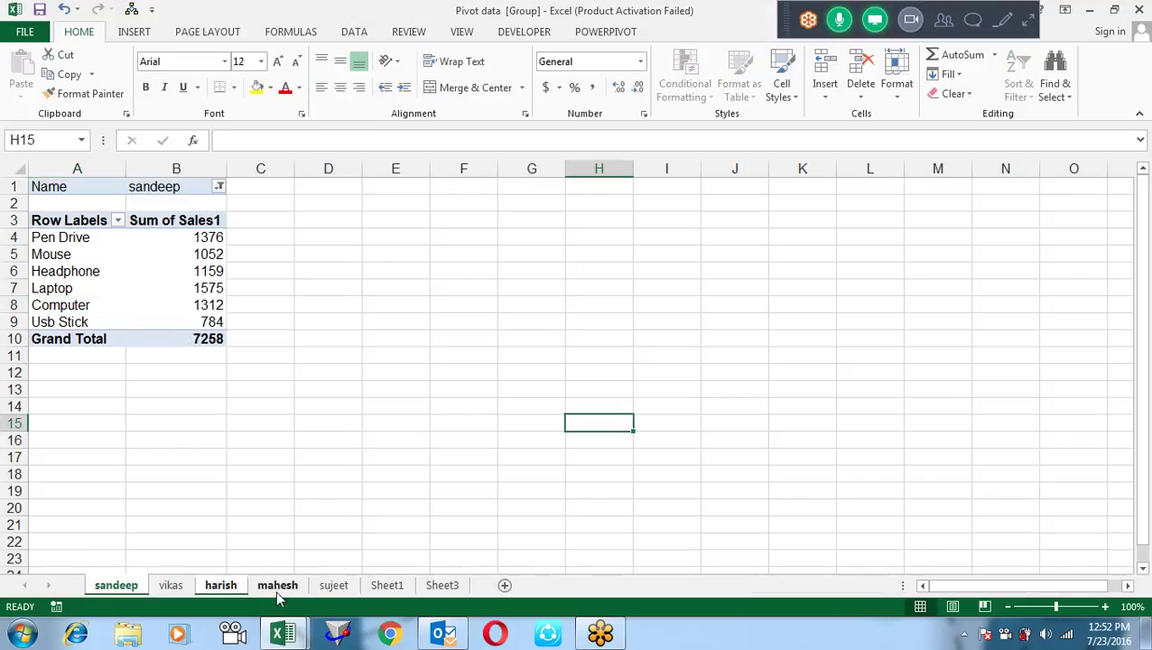
left_click(325, 586, "ctrl")
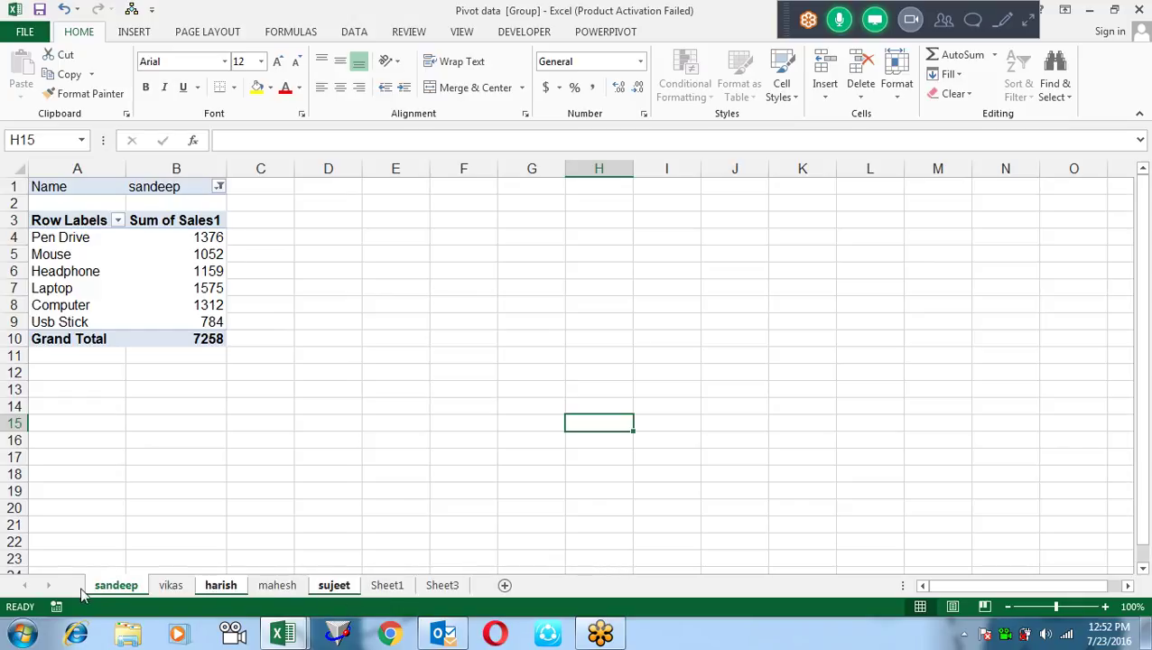
left_click(187, 587, "ctrl")
left_click(186, 587)
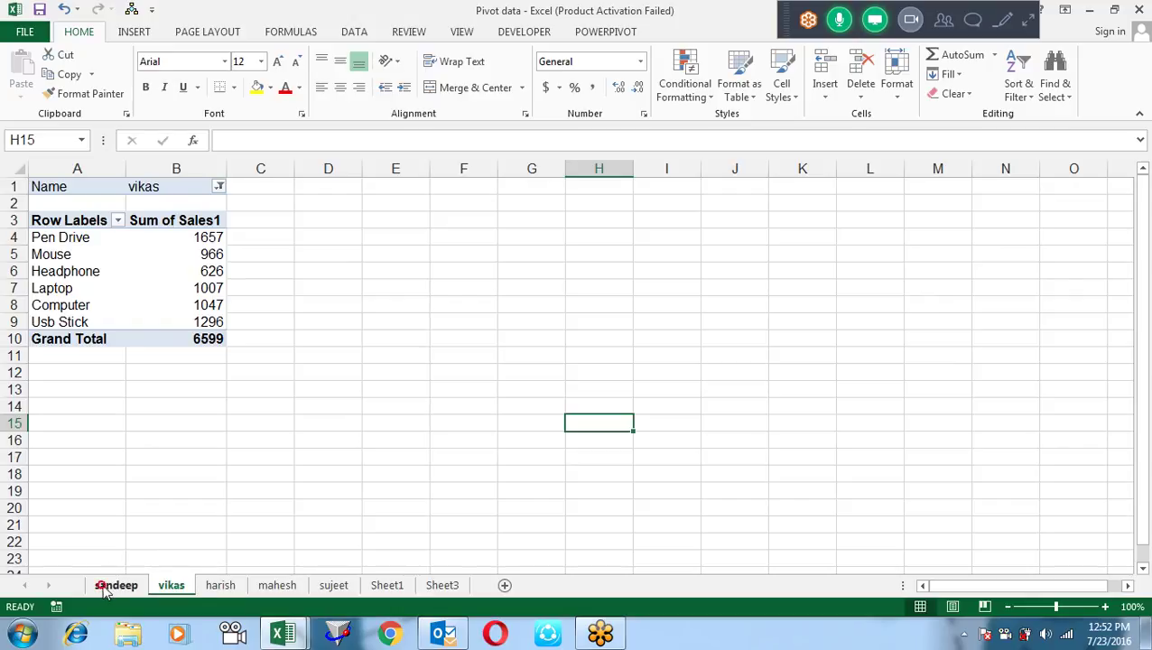
left_click(105, 587)
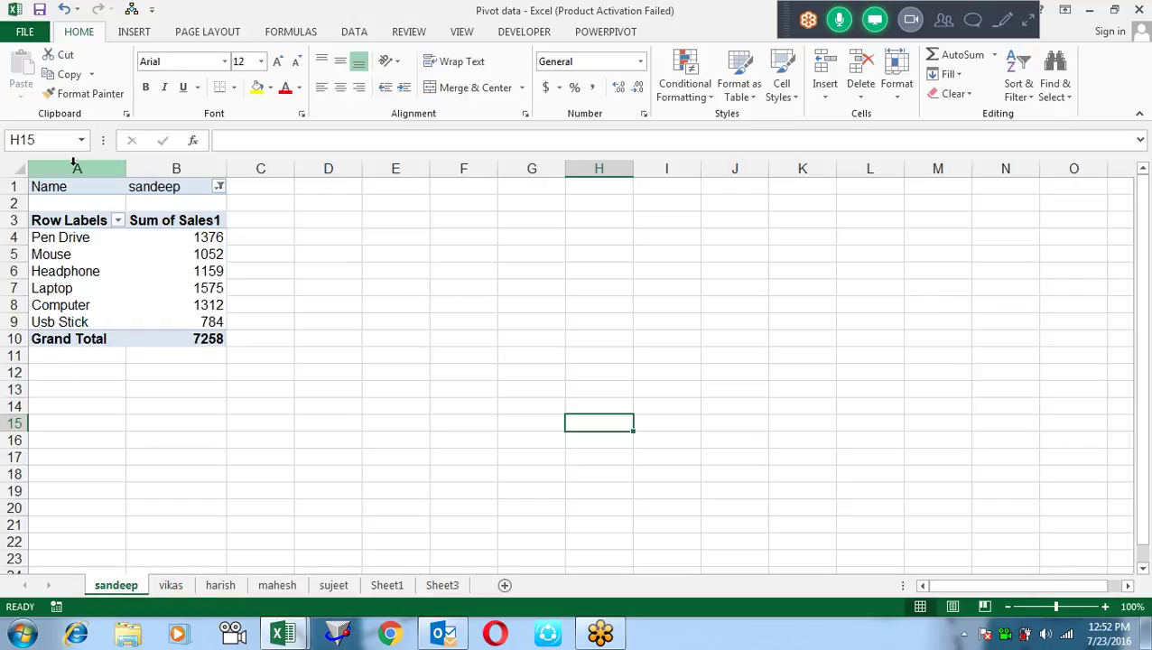
left_click_drag(76, 169, 180, 170)
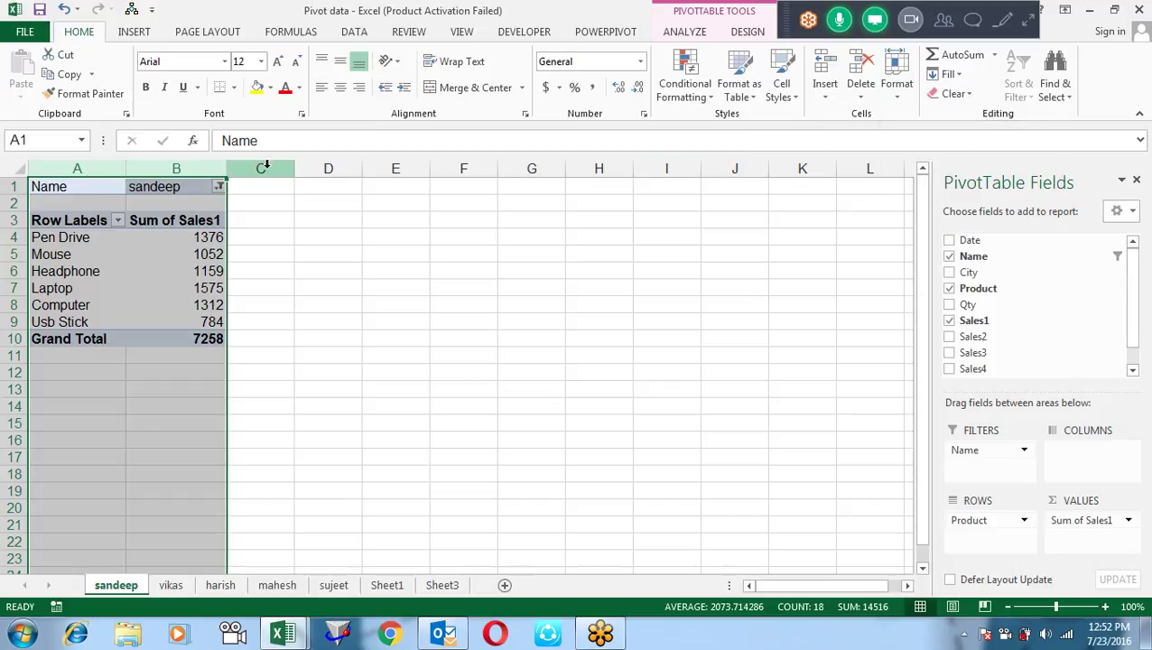
left_click_drag(77, 169, 185, 166)
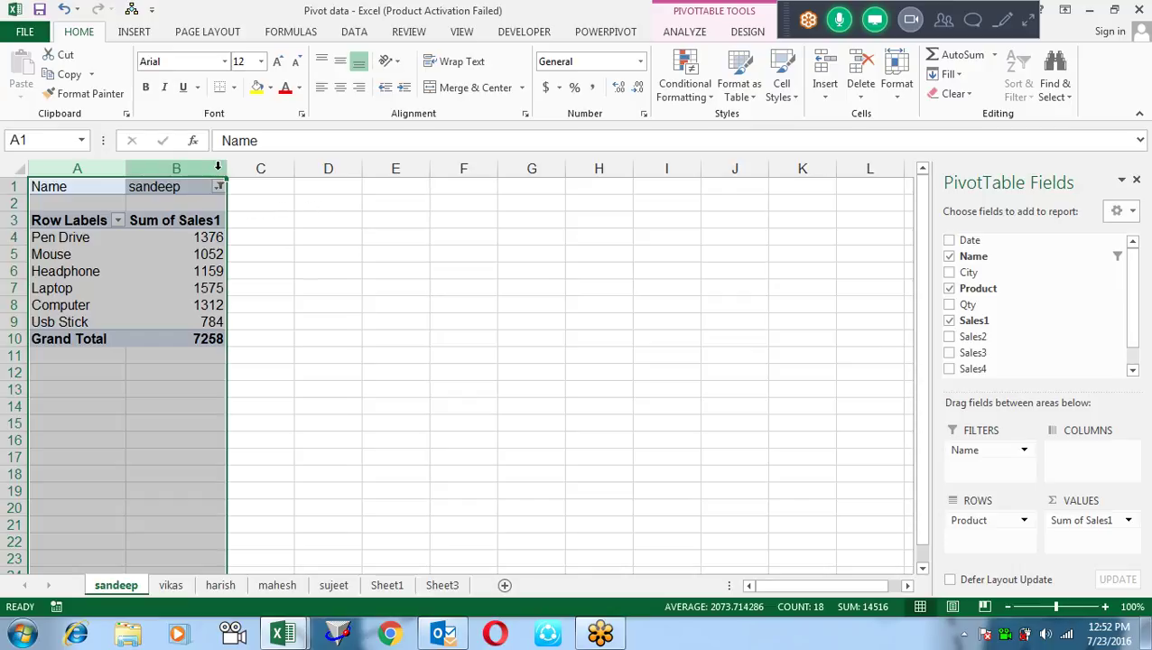
left_click_drag(225, 169, 342, 169)
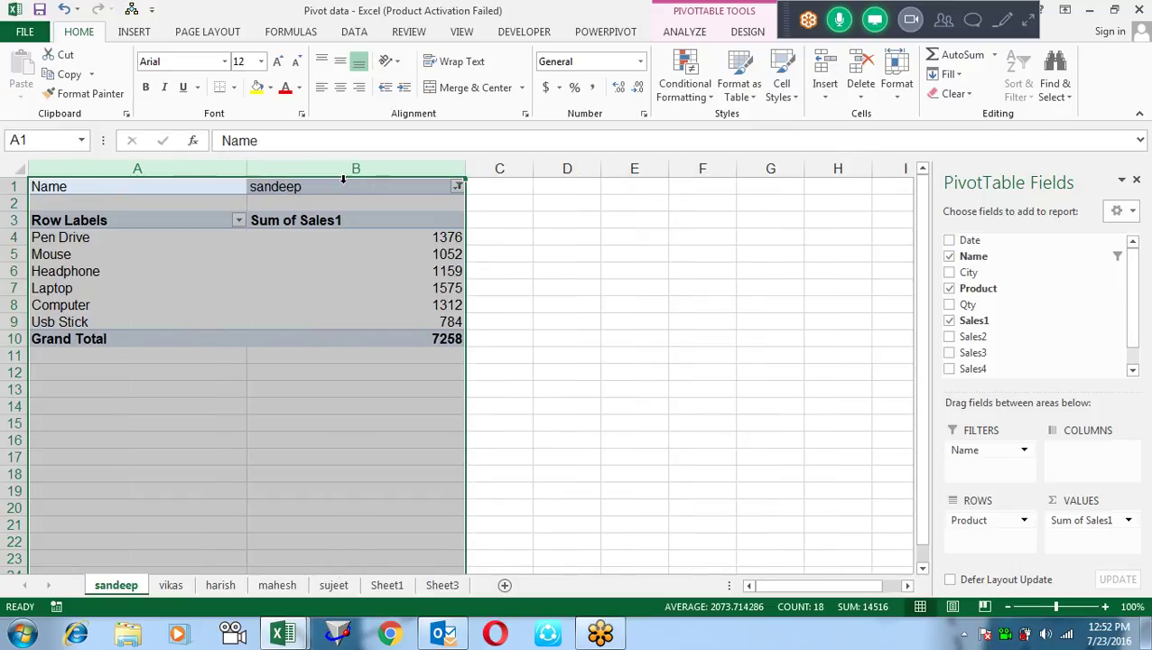
double_click(465, 169)
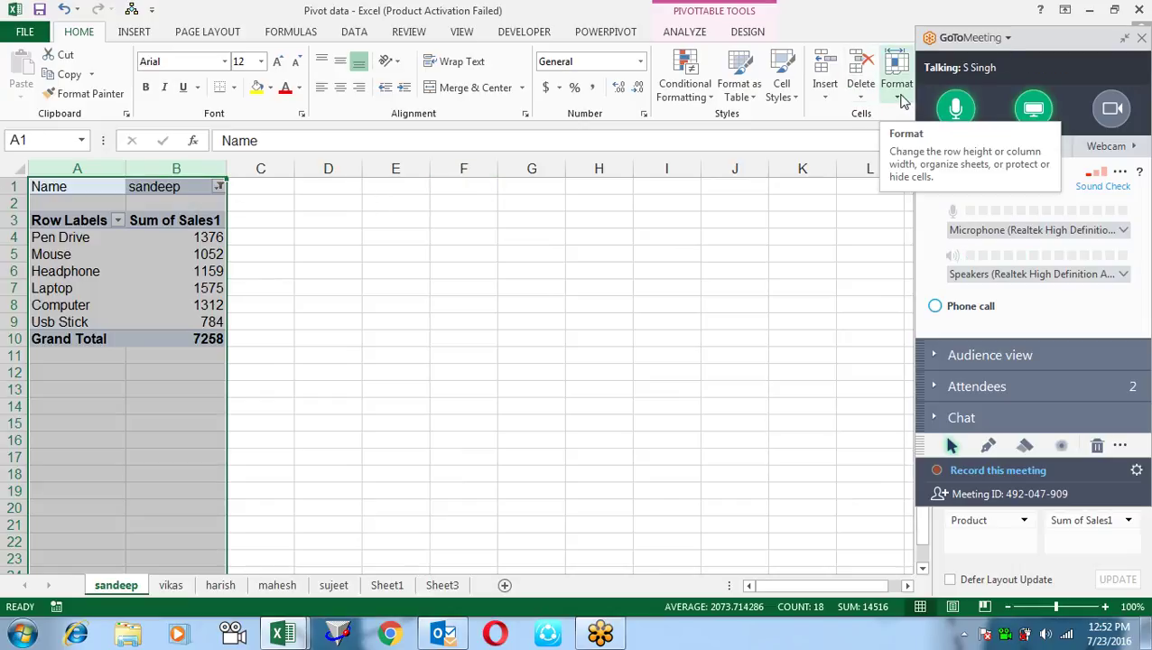
left_click(902, 101)
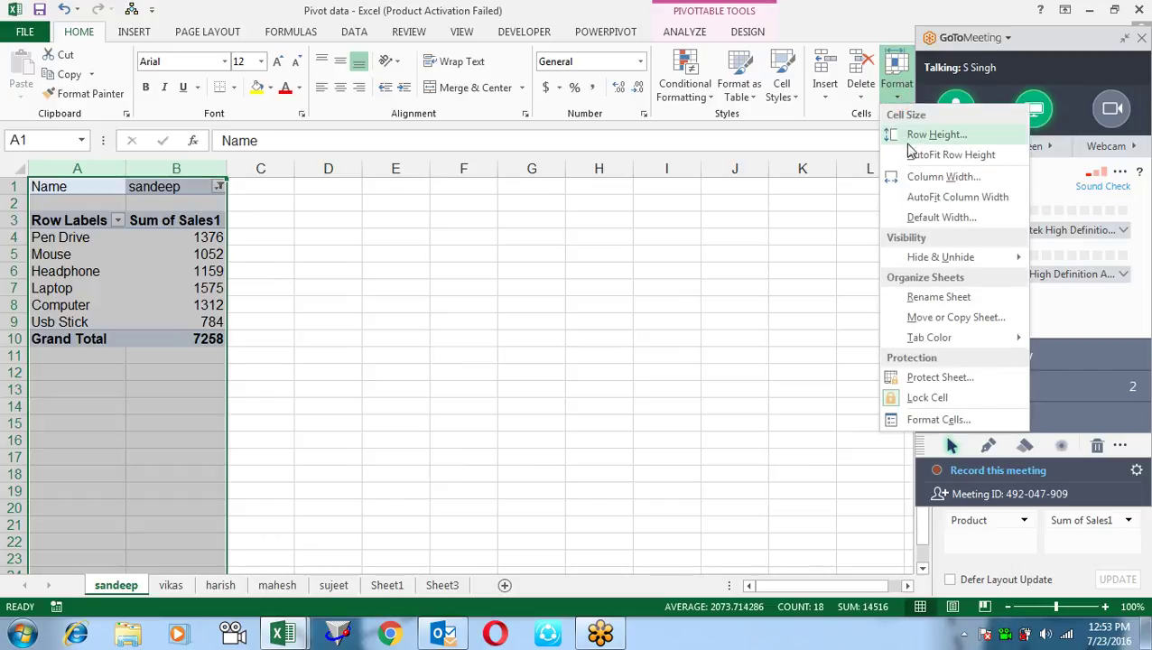
left_click(928, 198)
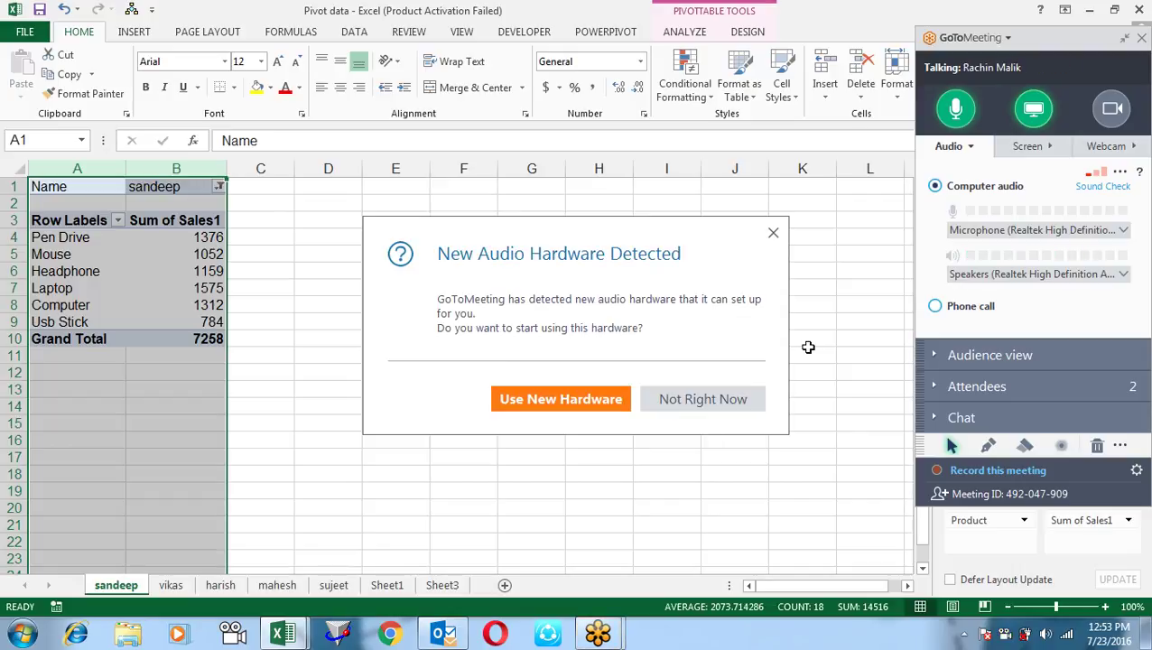
left_click(573, 396)
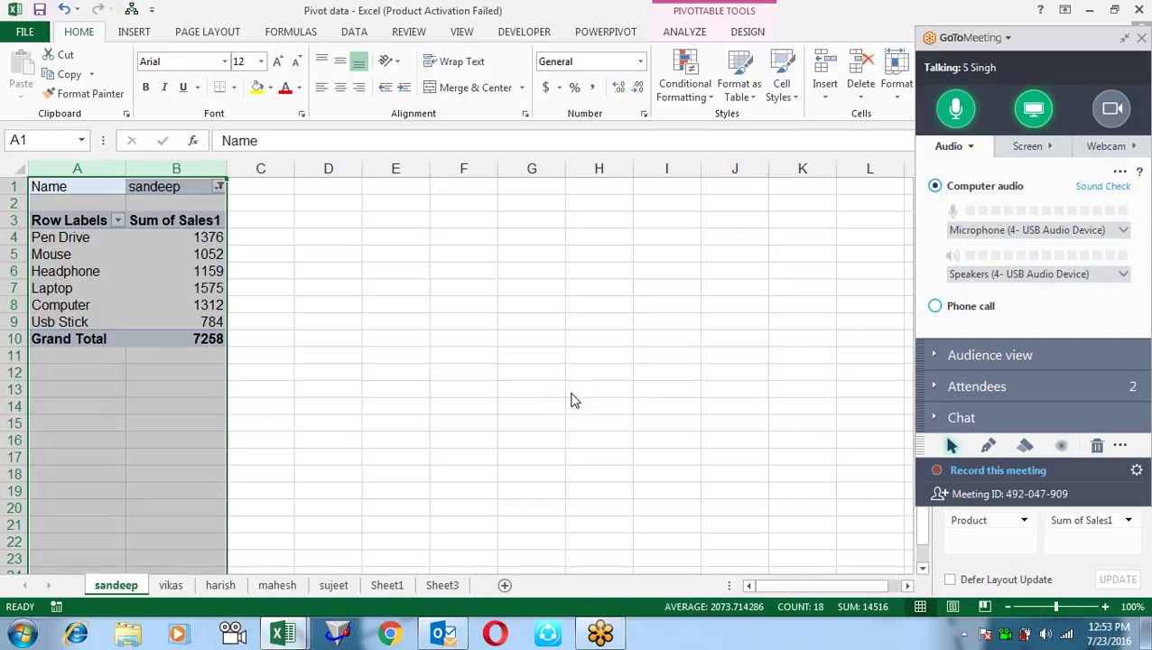